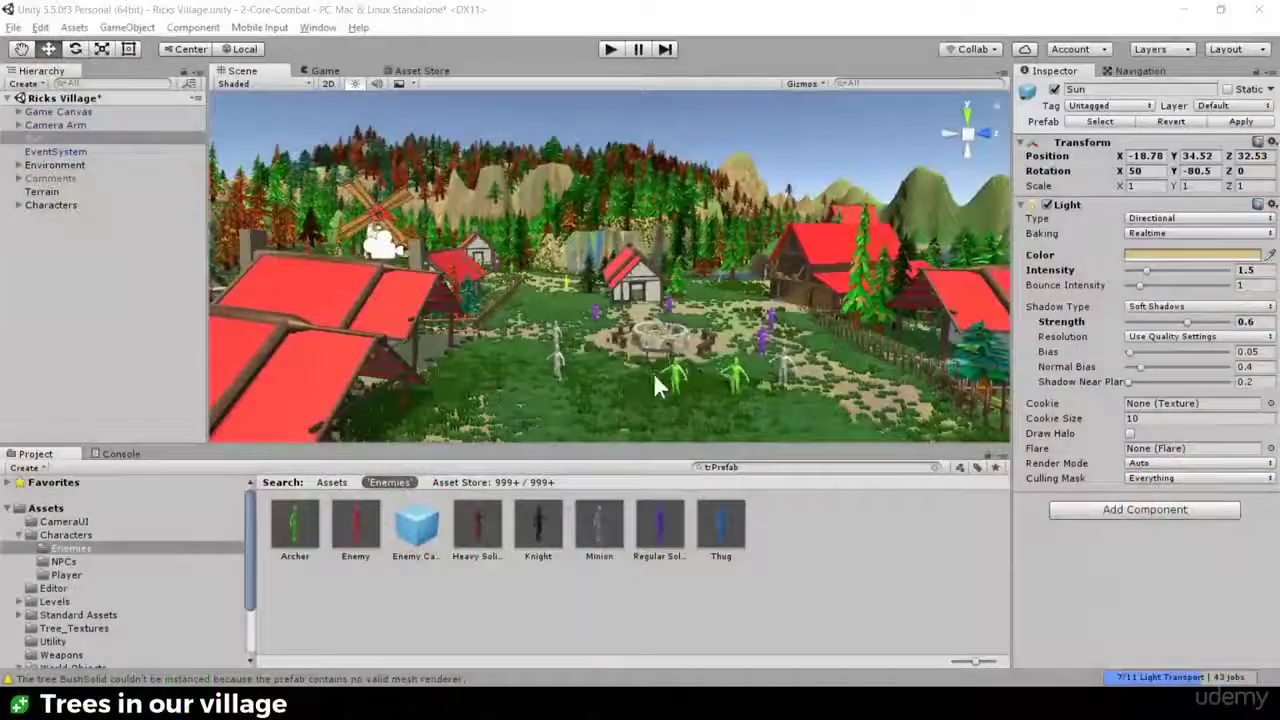
Step: Examine the village scene and the placement of its existing pine trees around the houses and river
right_drag(661, 299, 713, 313)
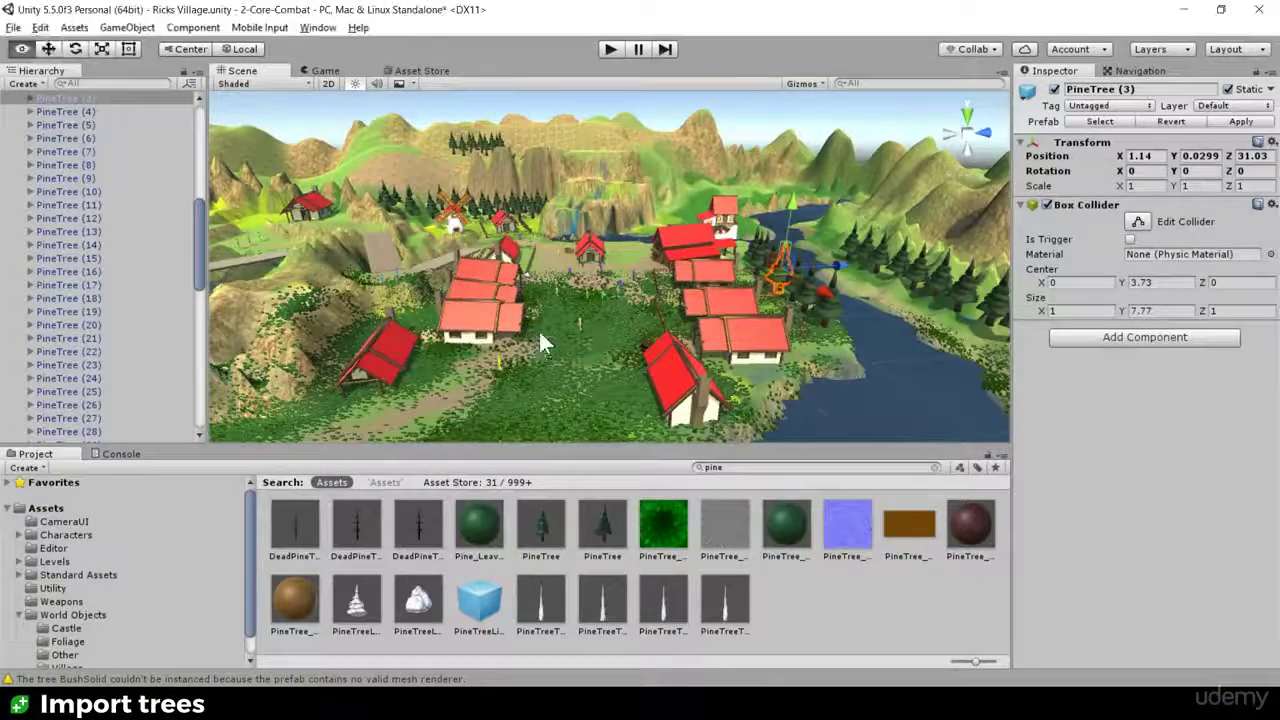
right_drag(538, 328, 564, 236)
mouse_move(467, 292)
alt+mouse_down()
mouse_move(462, 318)
mouse_move(445, 303)
alt+mouse_up()
scroll(445, 303, down, 5)
middle_drag(451, 277, 472, 365)
right_drag(470, 366, 330, 185)
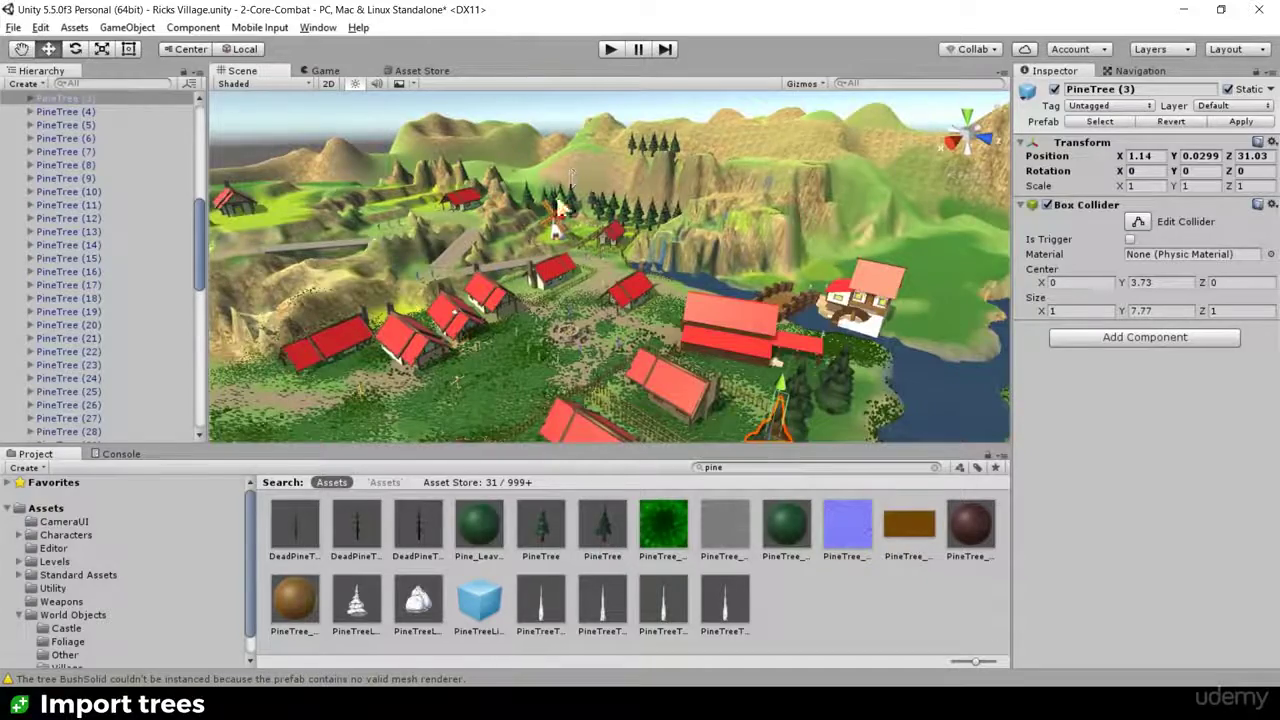
alt+drag(677, 183, 838, 202)
right_drag(494, 199, 512, 330)
scroll(646, 343, up, 10)
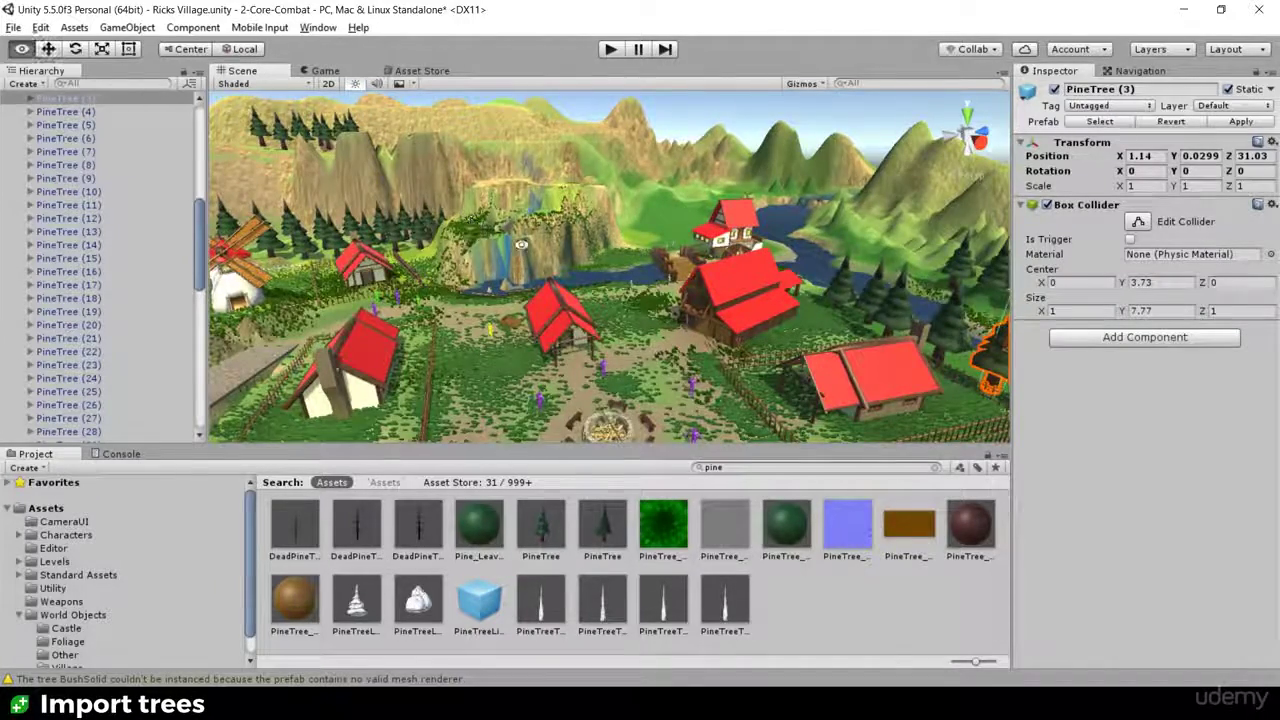
alt+drag(522, 242, 415, 258)
alt+drag(679, 207, 572, 272)
alt+drag(716, 246, 695, 332)
alt+drag(726, 396, 935, 310)
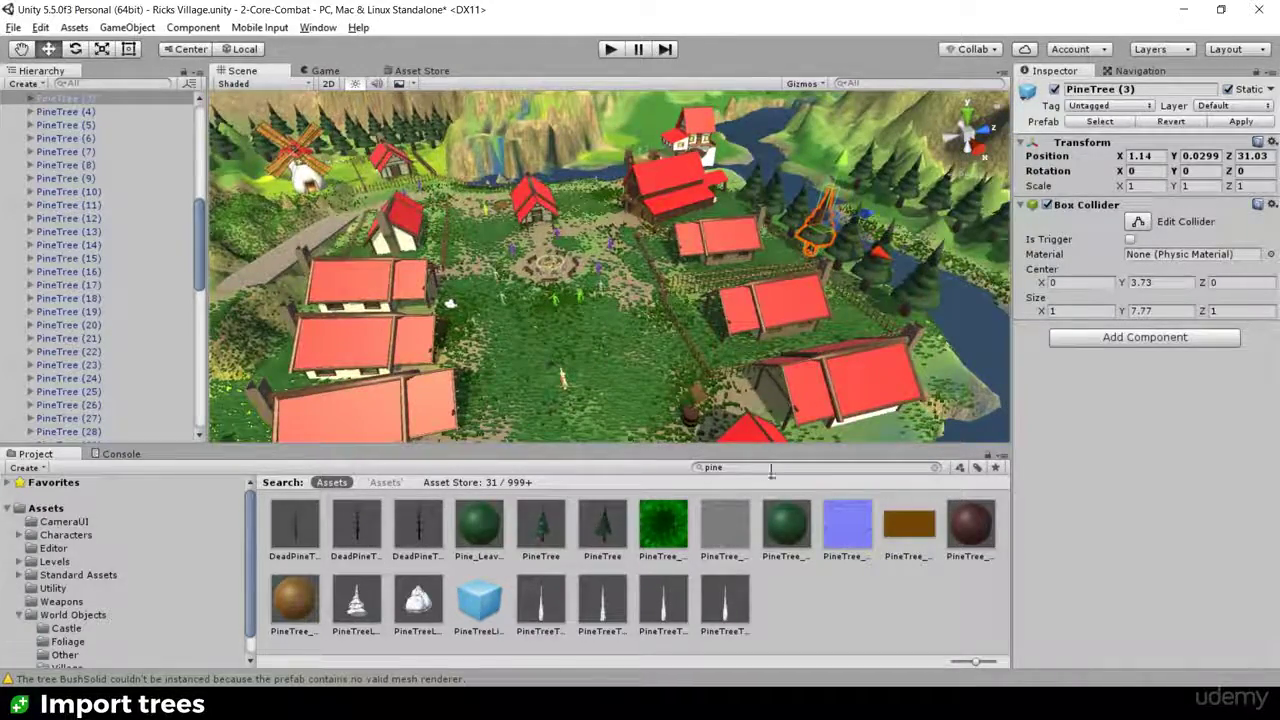
Step: Find all references to the PineTree prefab from World Objects/Foliage in the scene
click(606, 525)
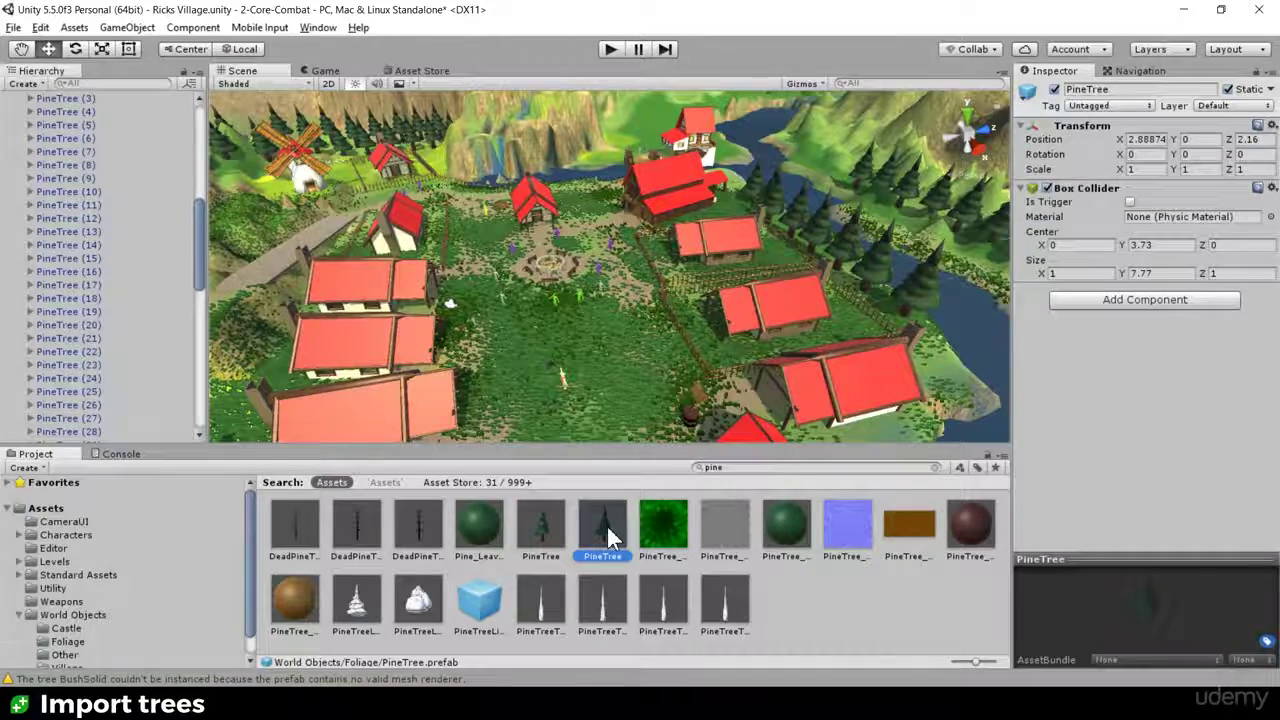
right_click(607, 527)
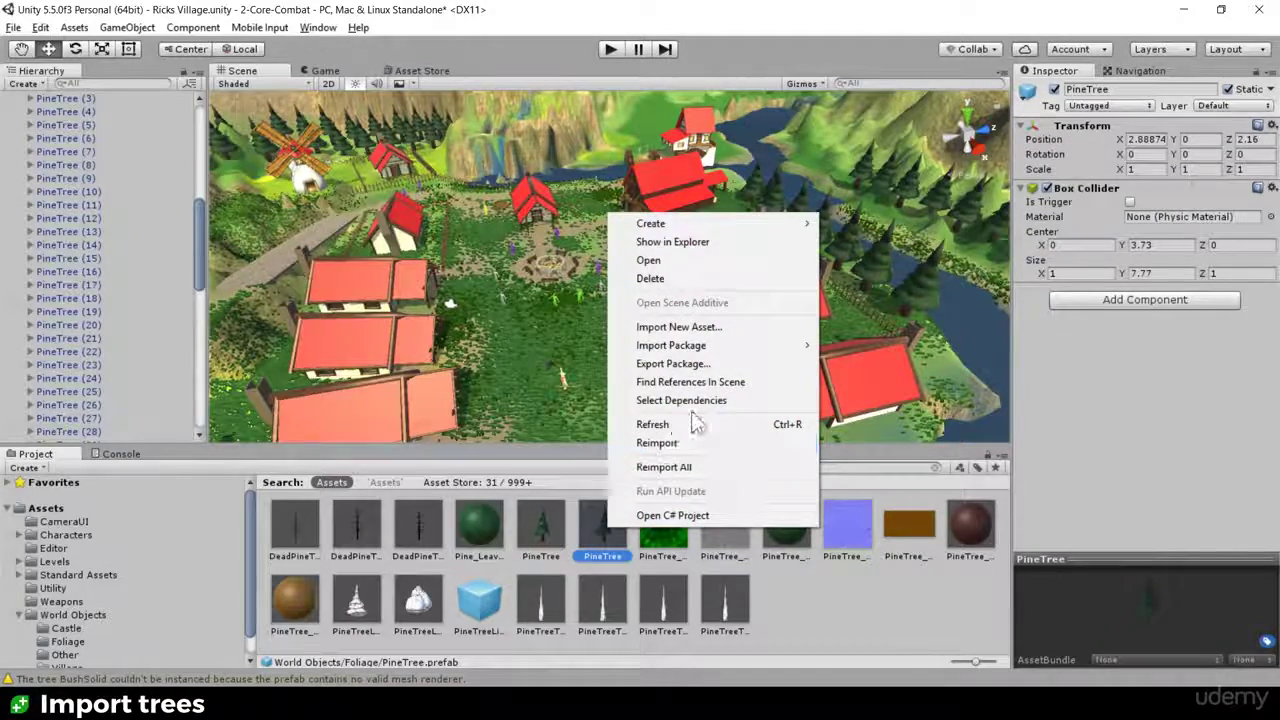
click(709, 384)
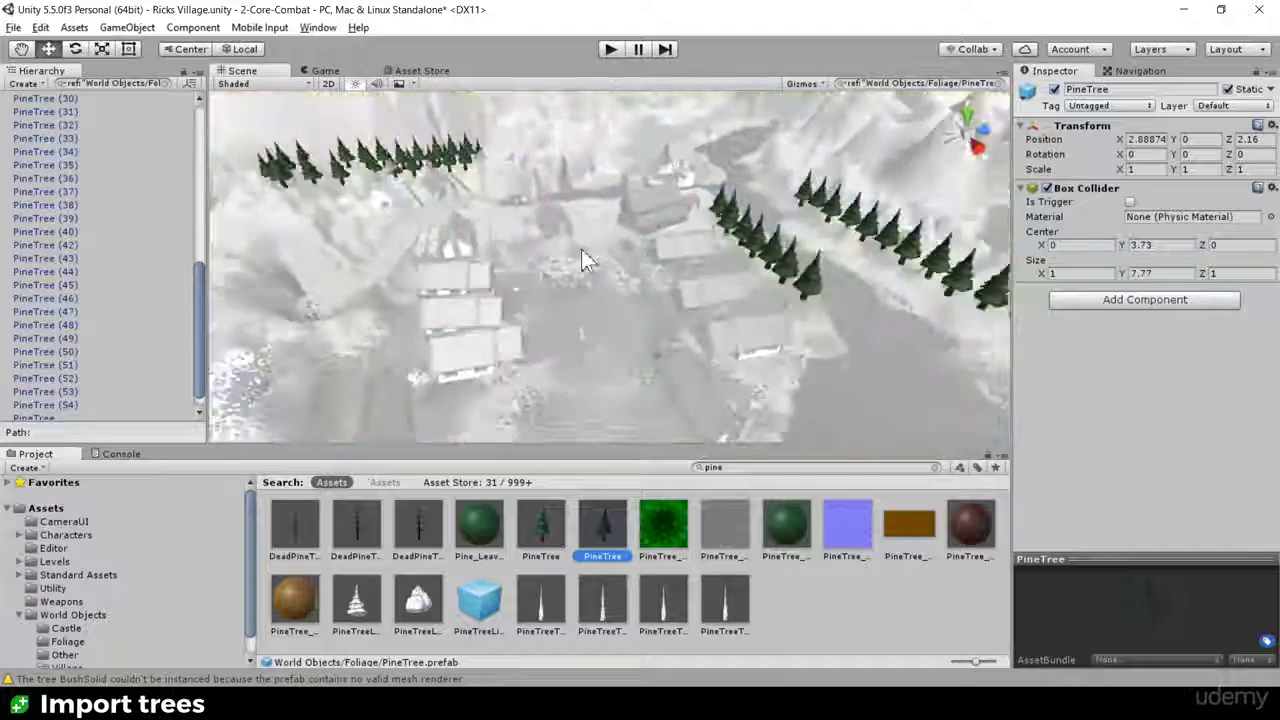
scroll(567, 292, down, 5)
scroll(577, 275, up, 8)
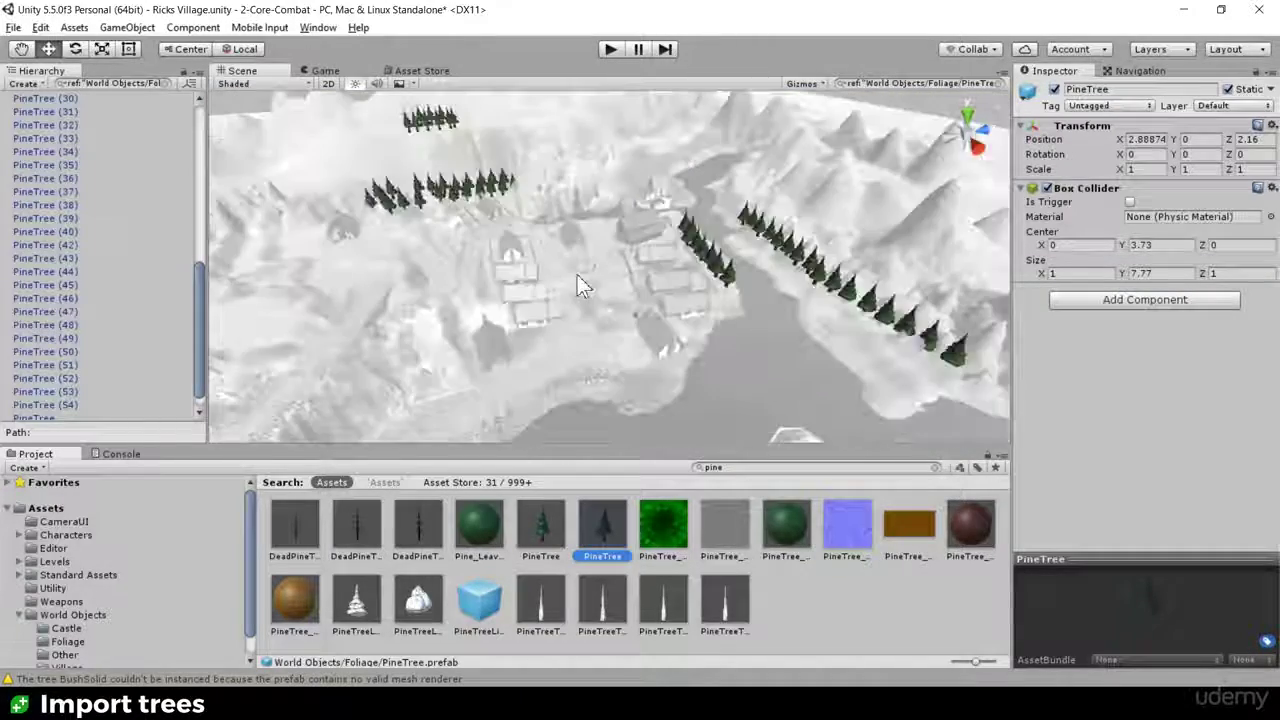
Step: Delete all the listed pine trees, from PineTree (1) to PineTree (55), and clear the asset and scene searches
click(85, 123)
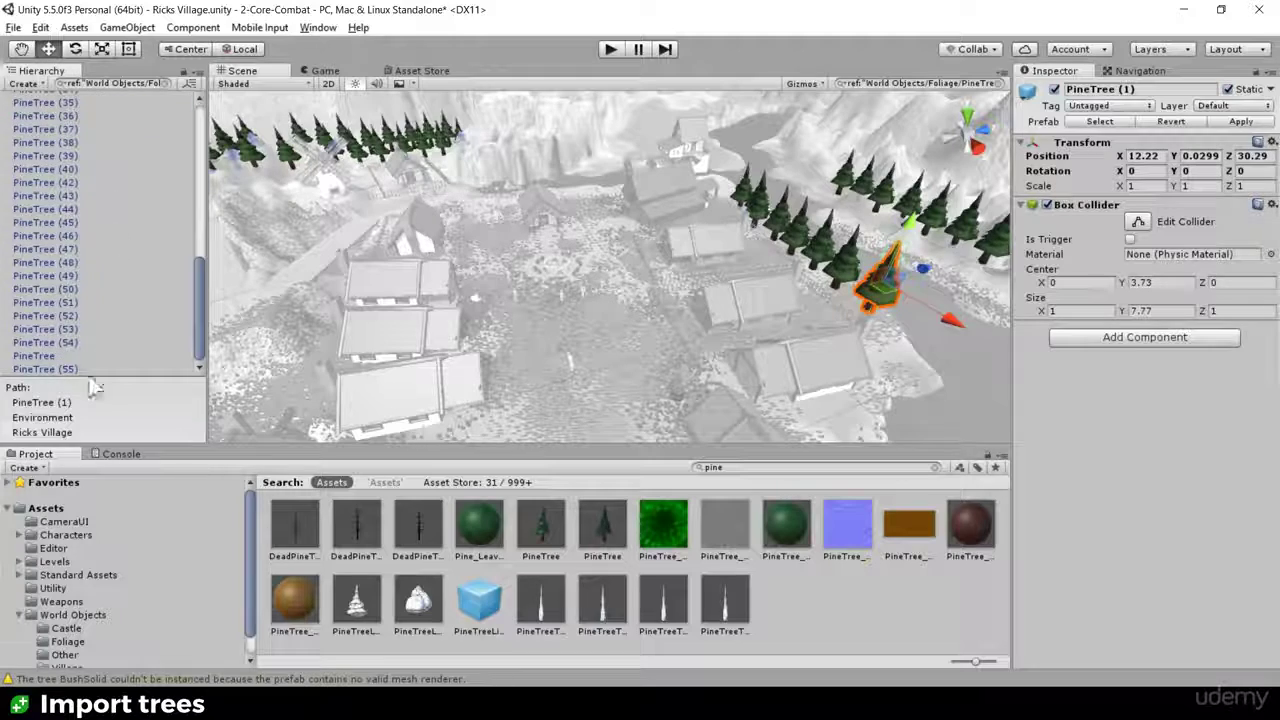
shift+click(88, 368)
key(Delete)
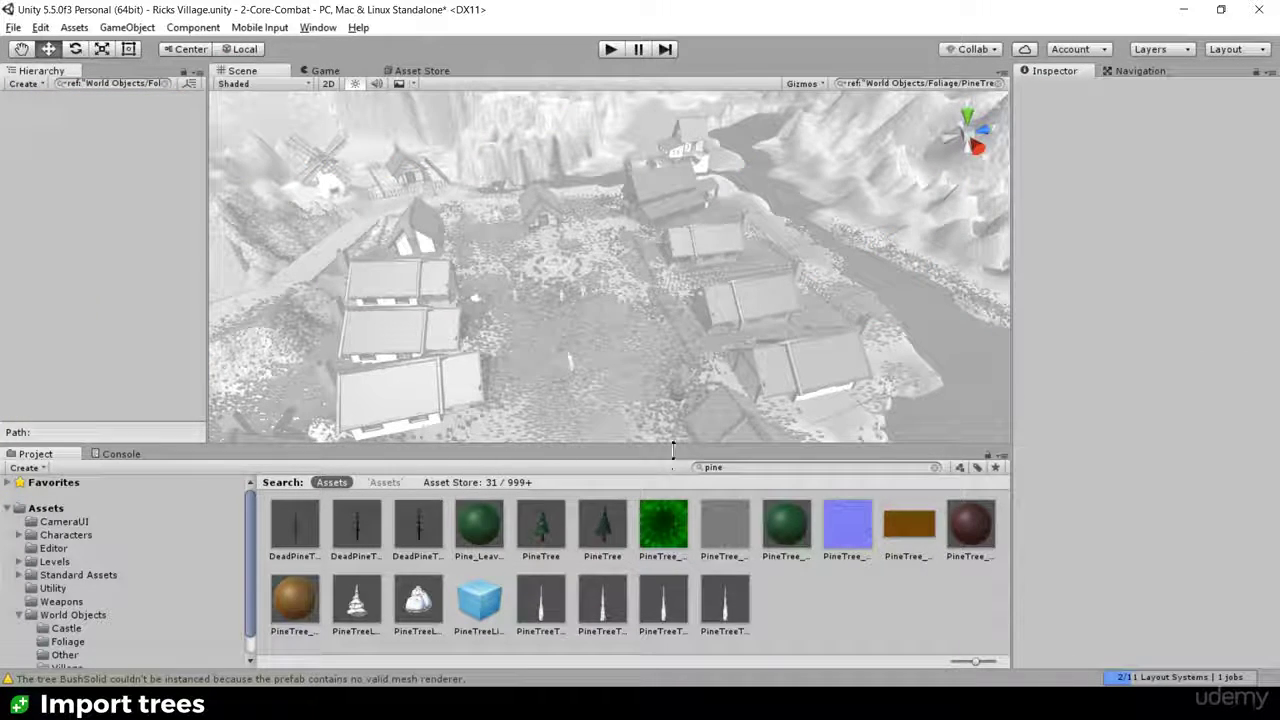
click(935, 467)
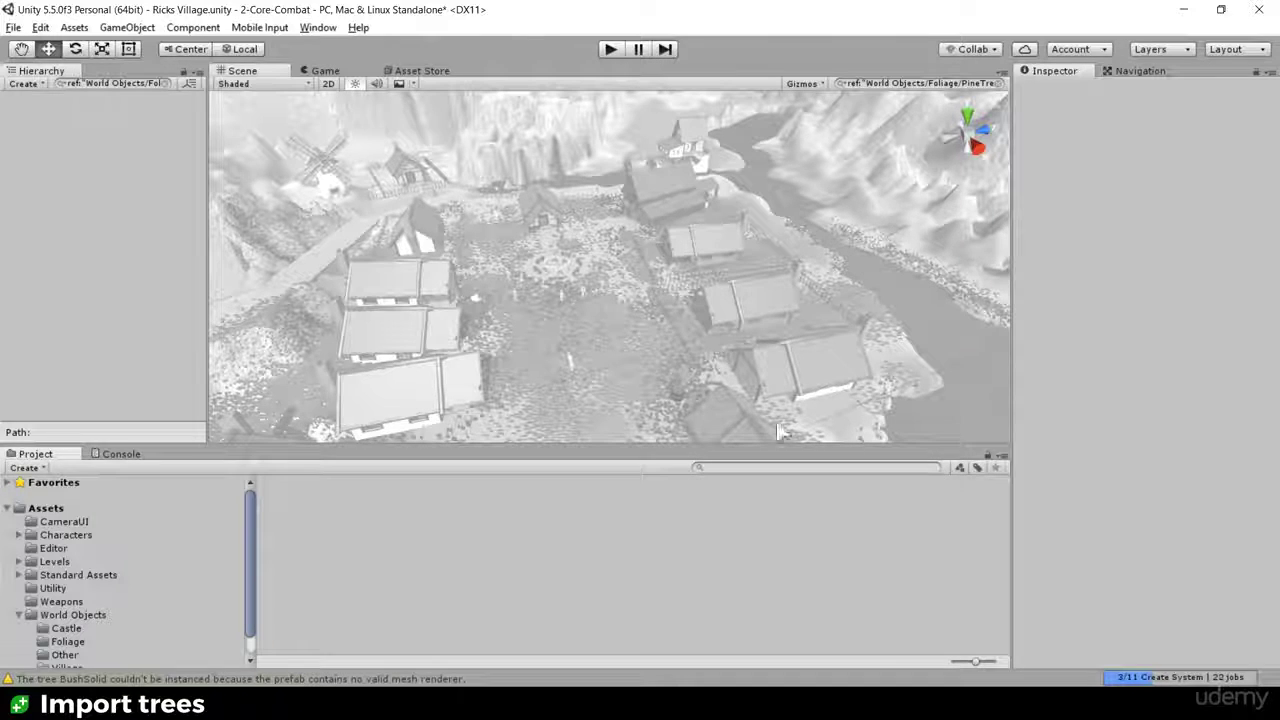
click(999, 83)
alt+drag(960, 130, 692, 298)
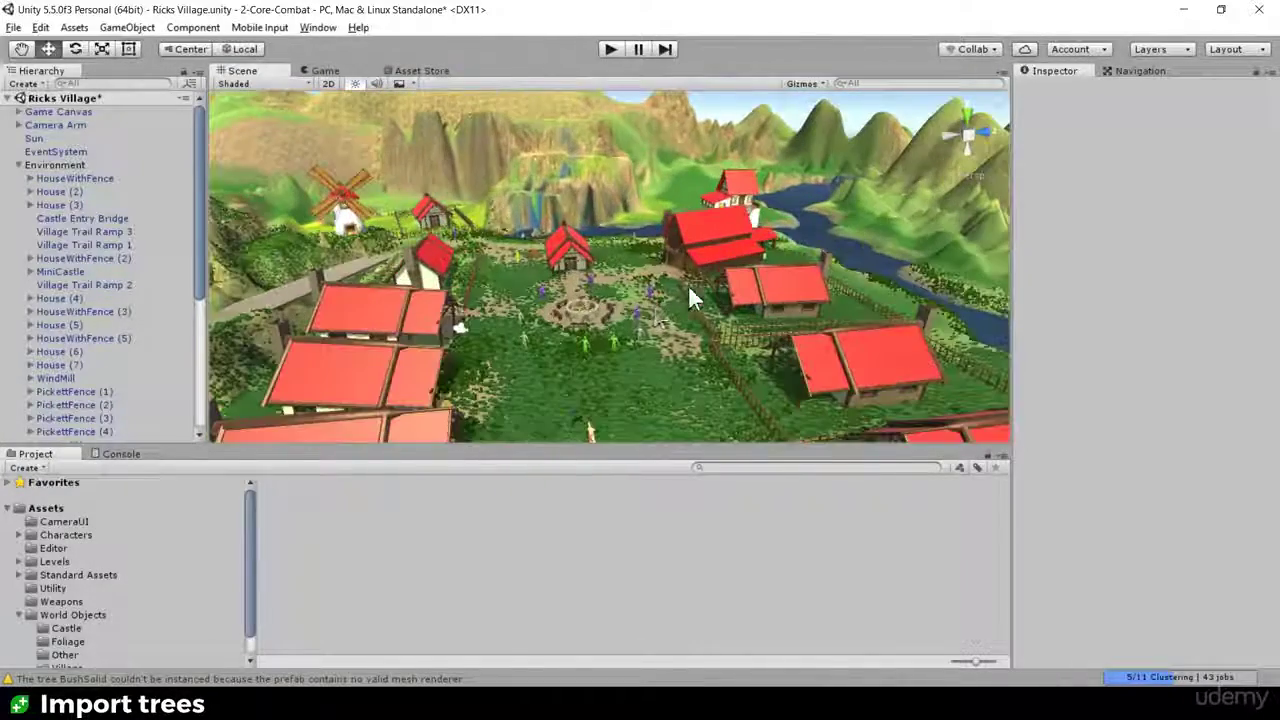
Step: Select the village terrain and activate its Place Trees tool
click(666, 373)
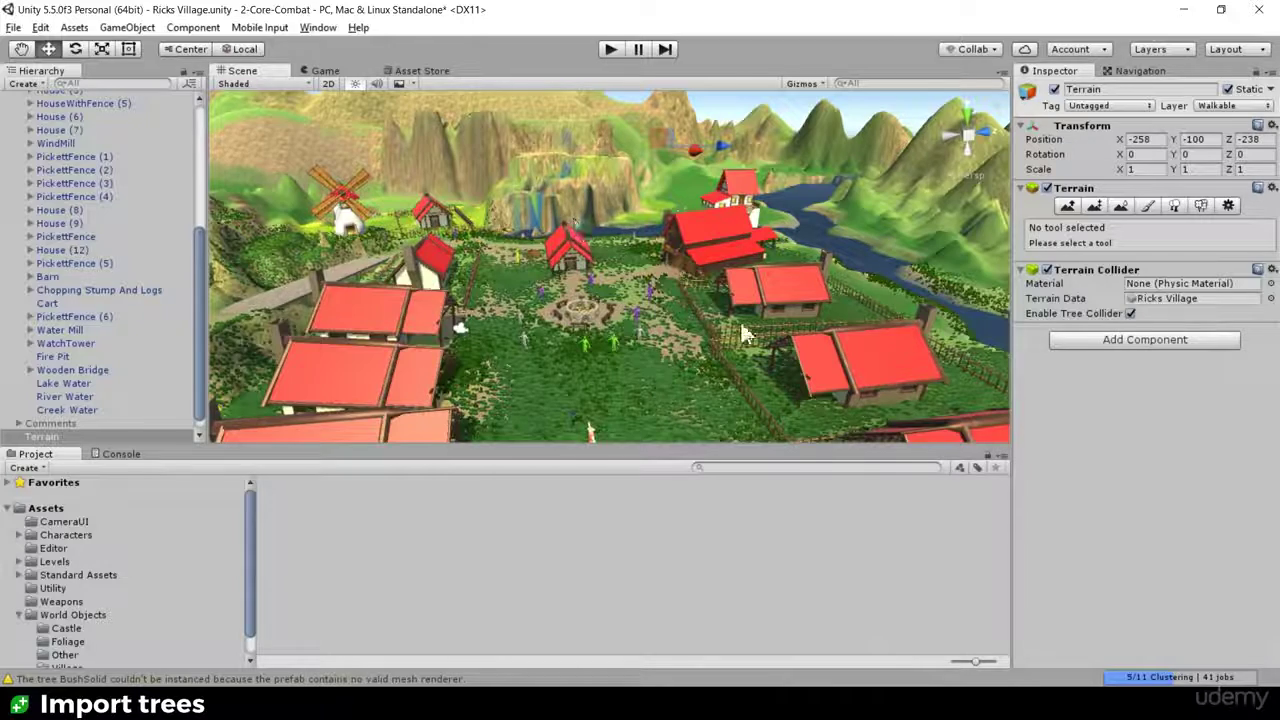
middle_drag(828, 285, 709, 283)
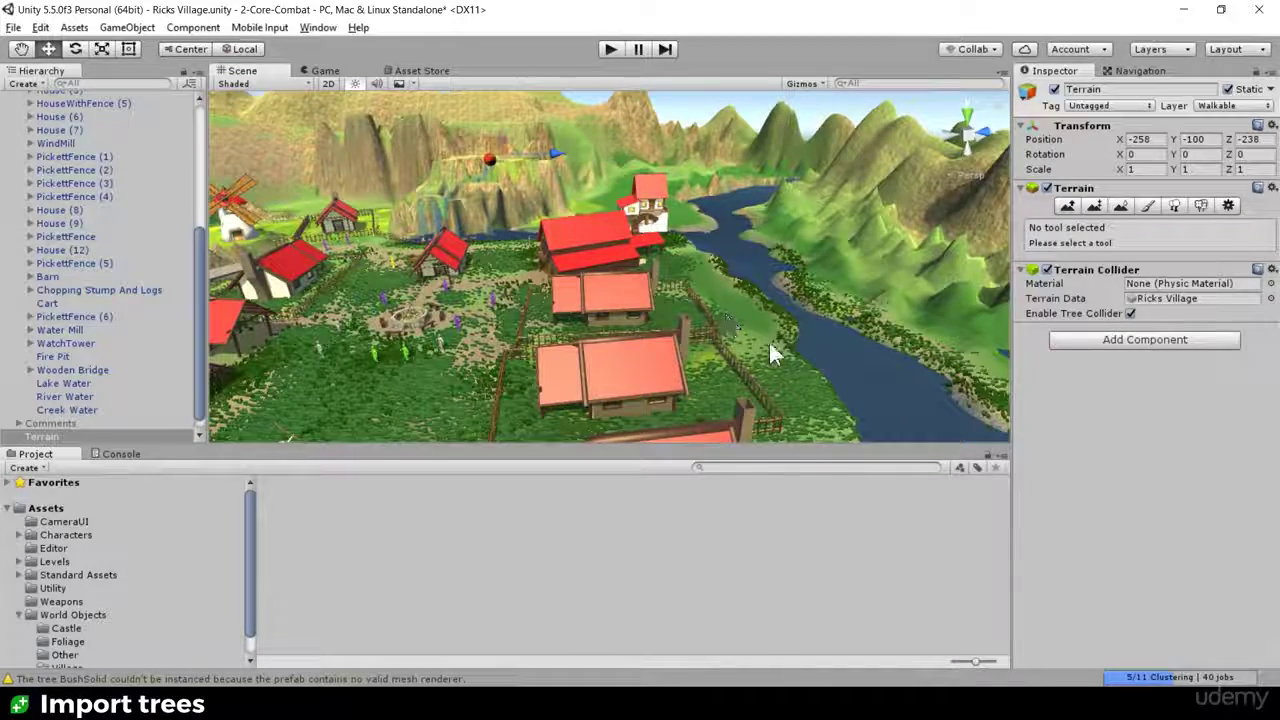
alt+drag(726, 337, 800, 360)
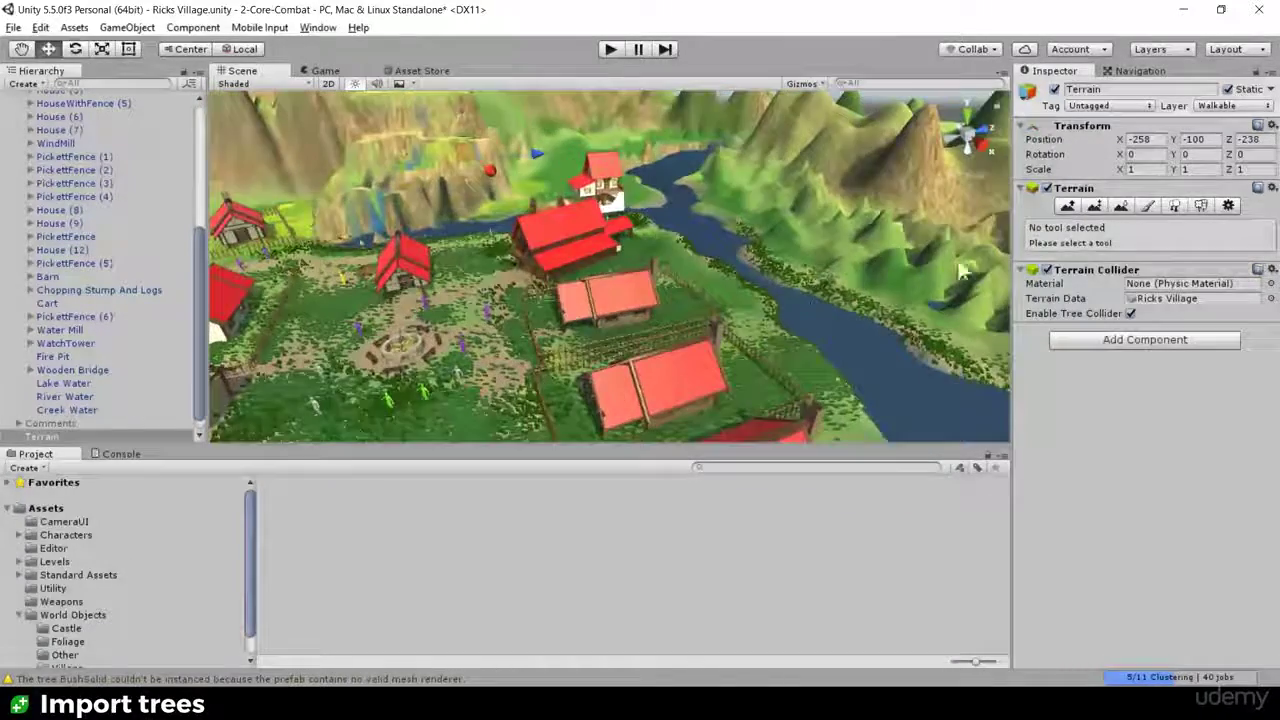
click(1175, 206)
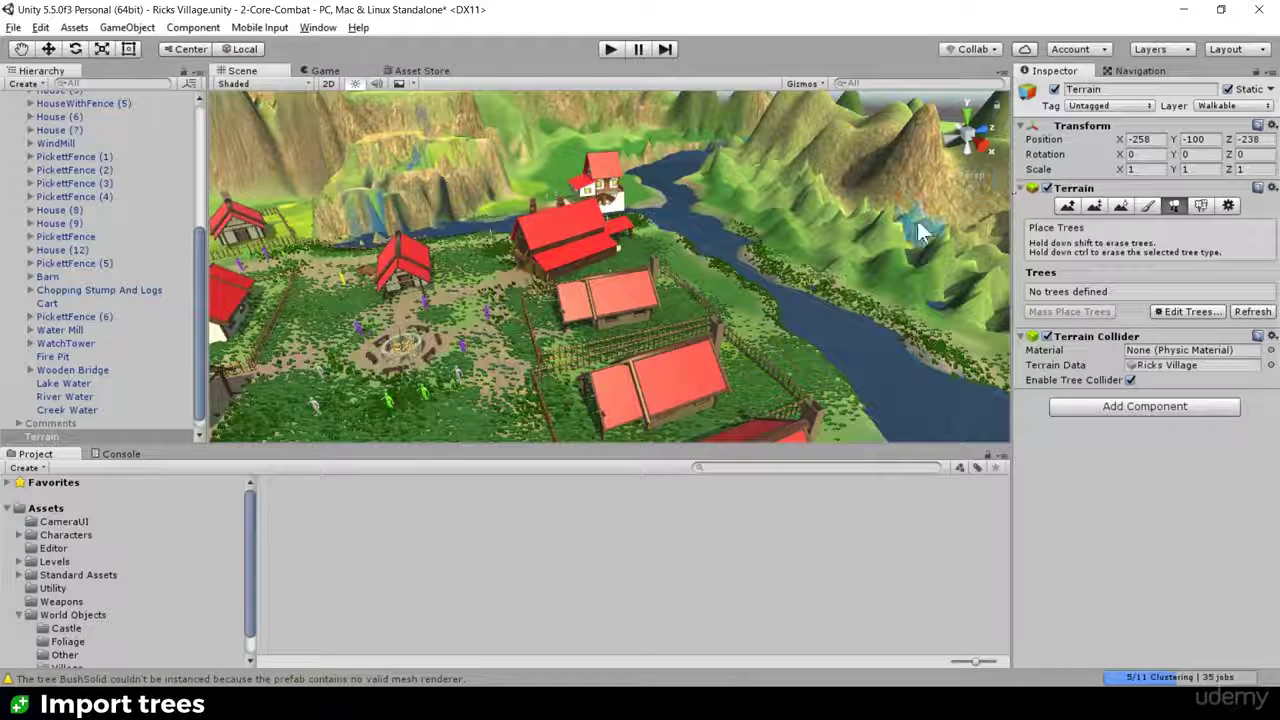
alt+drag(932, 224, 697, 258)
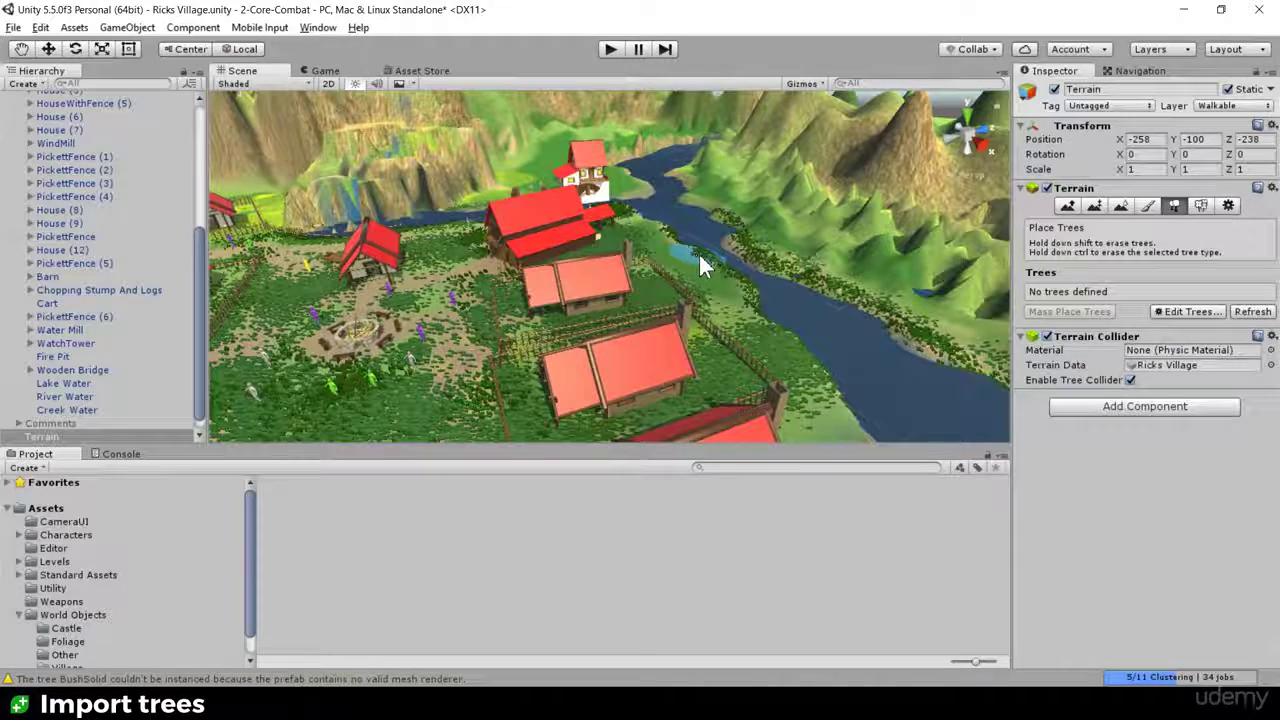
alt+drag(810, 205, 590, 287)
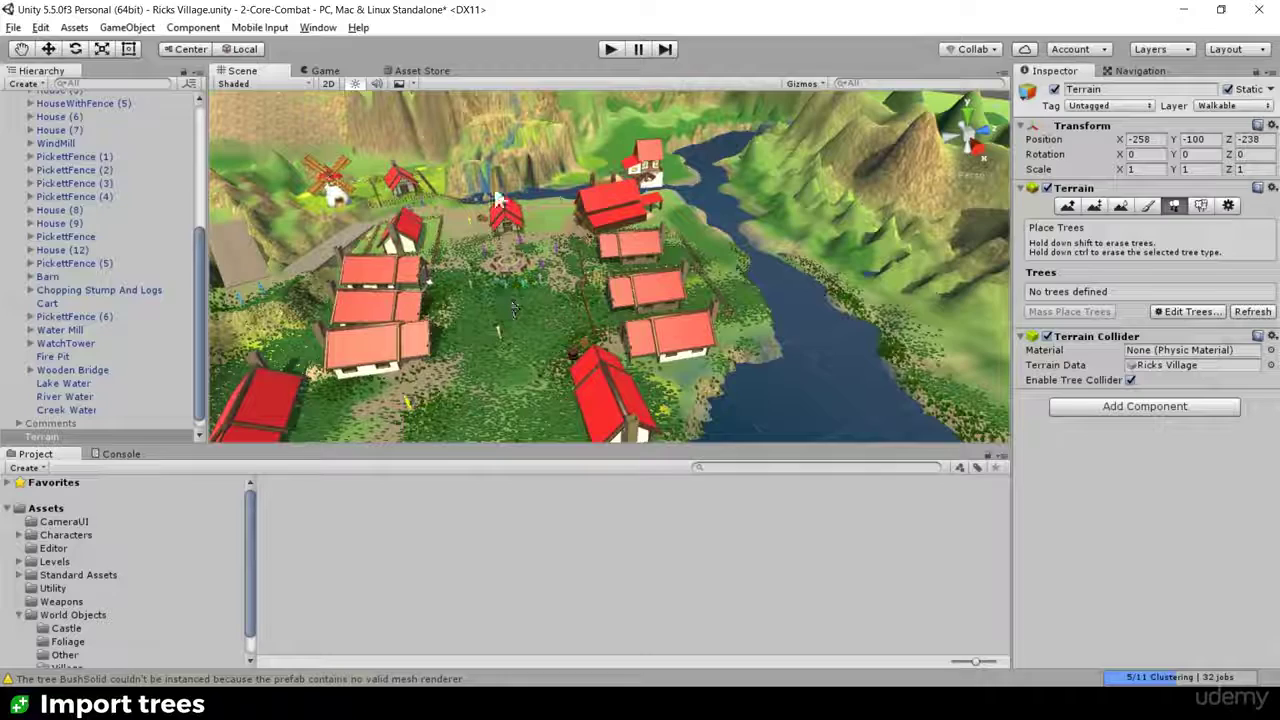
drag(537, 173, 666, 252)
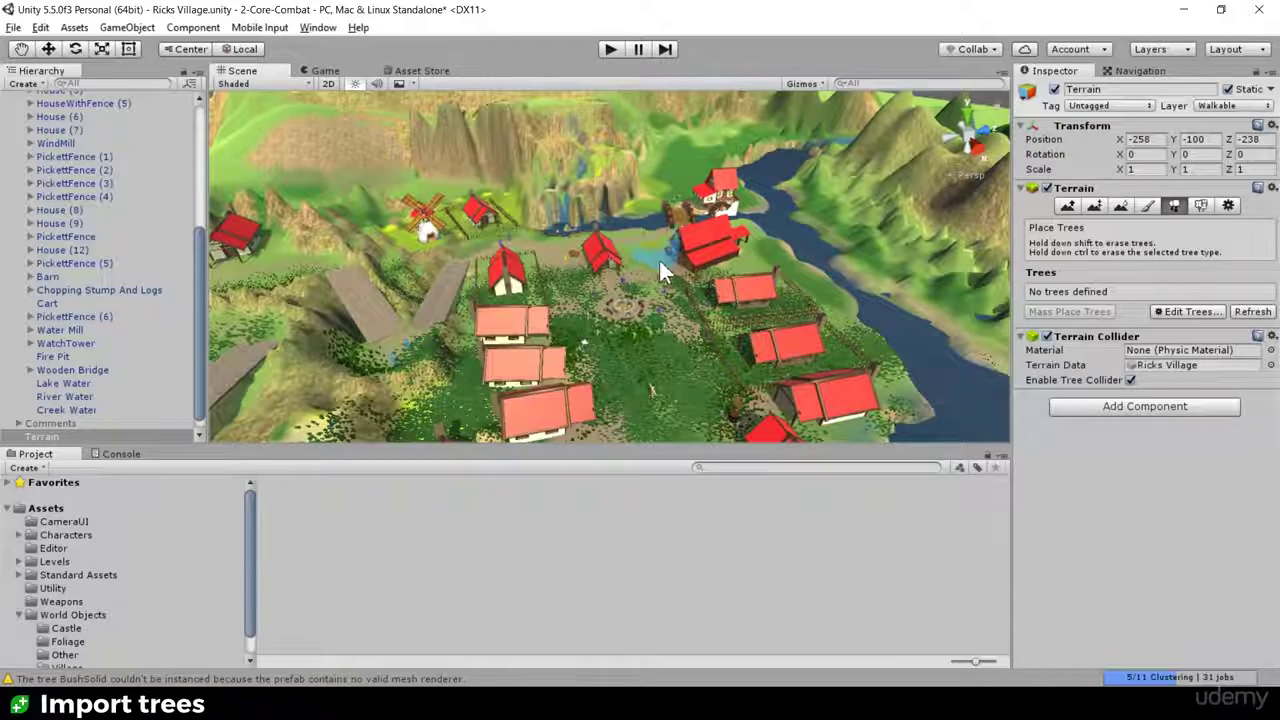
key(alt)
alt+drag(722, 283, 690, 240)
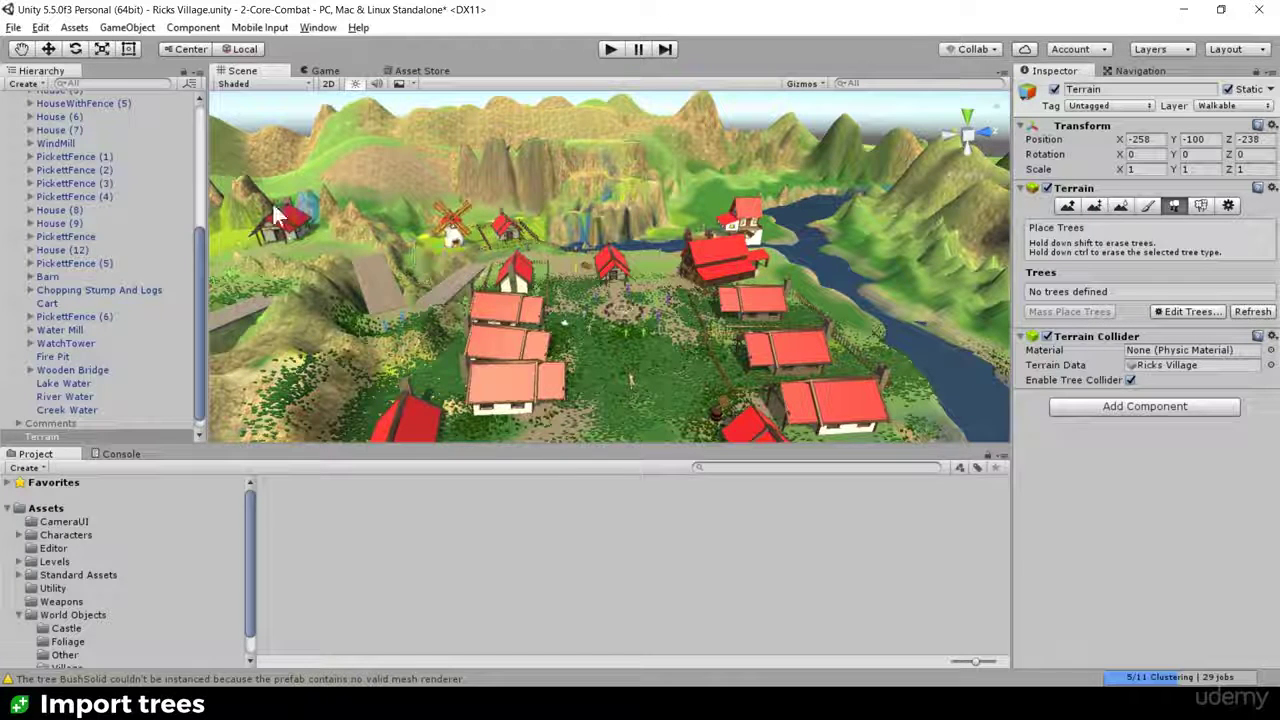
Step: Search the Asset Store for "trees" and browse the available tree packs
click(409, 69)
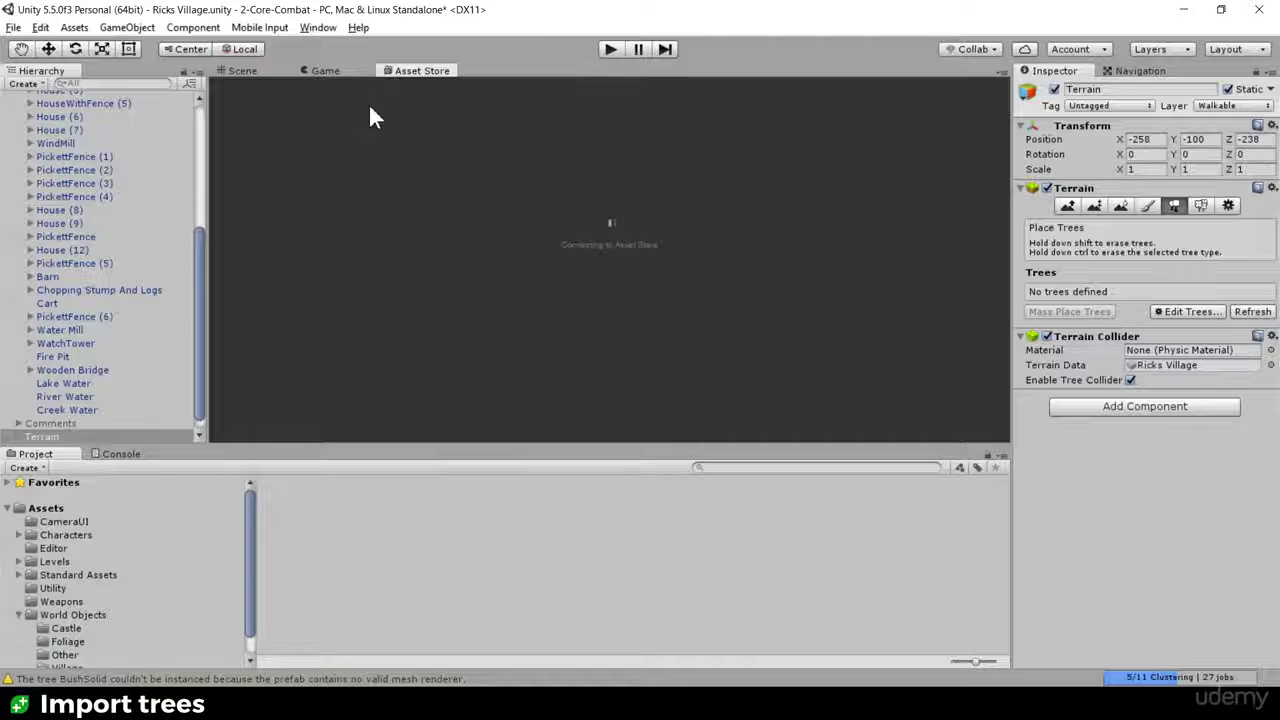
click(343, 128)
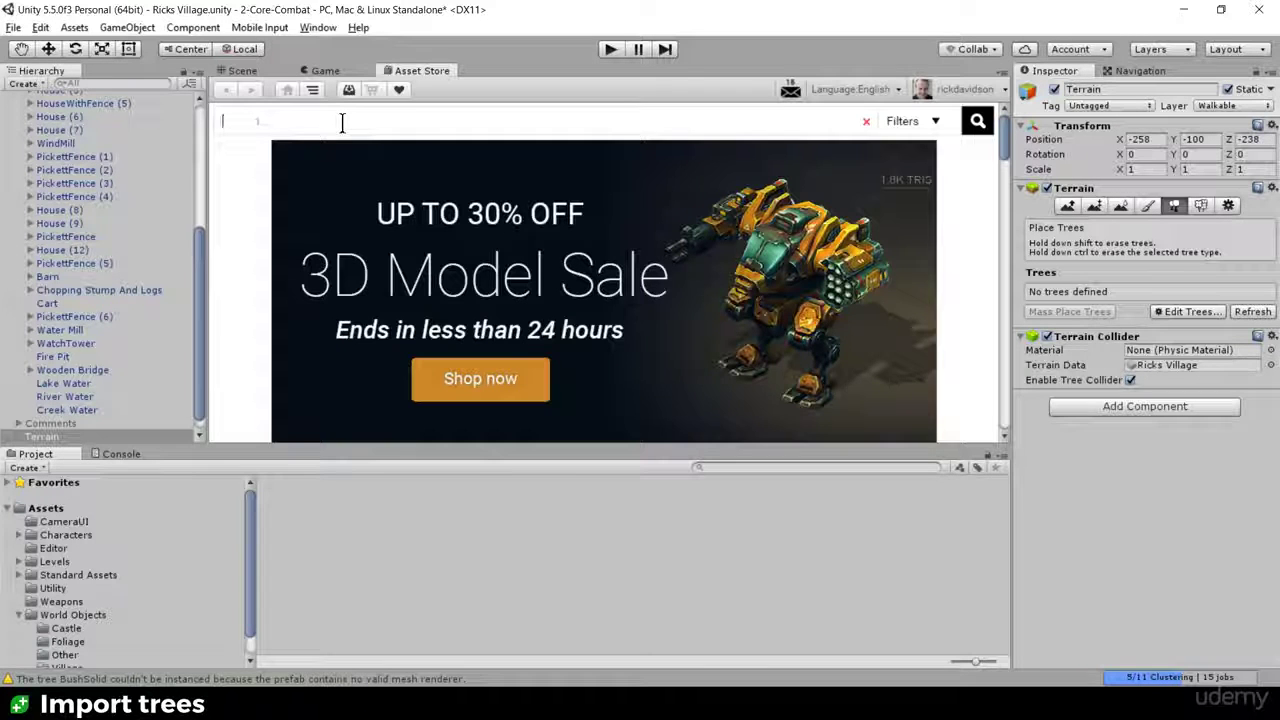
text(trees)
key(Return)
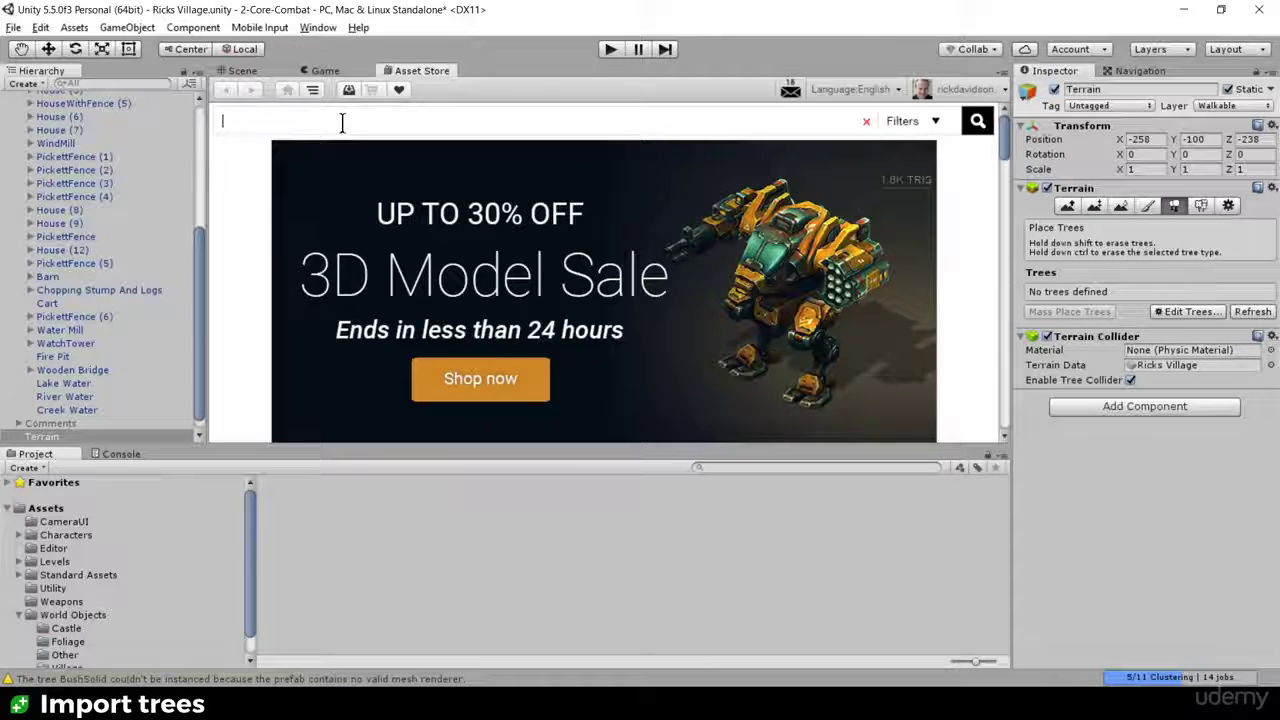
scroll(420, 198, down, 4)
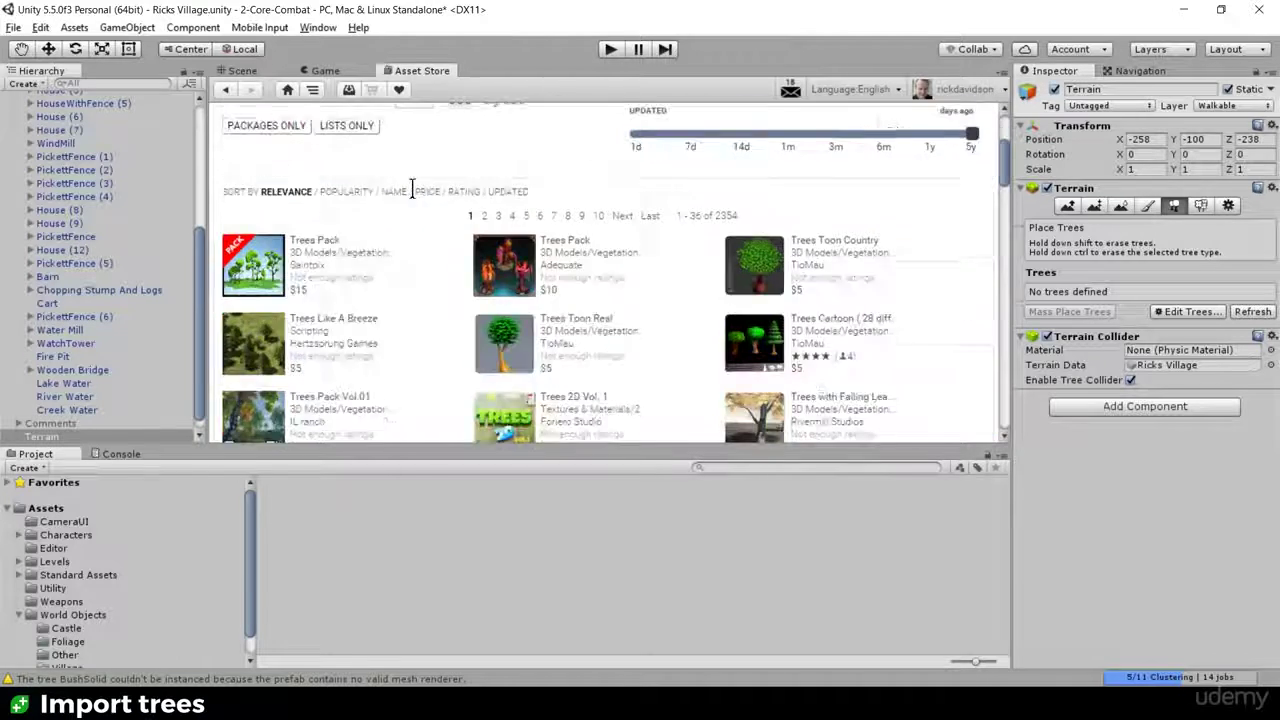
scroll(471, 266, down, 3)
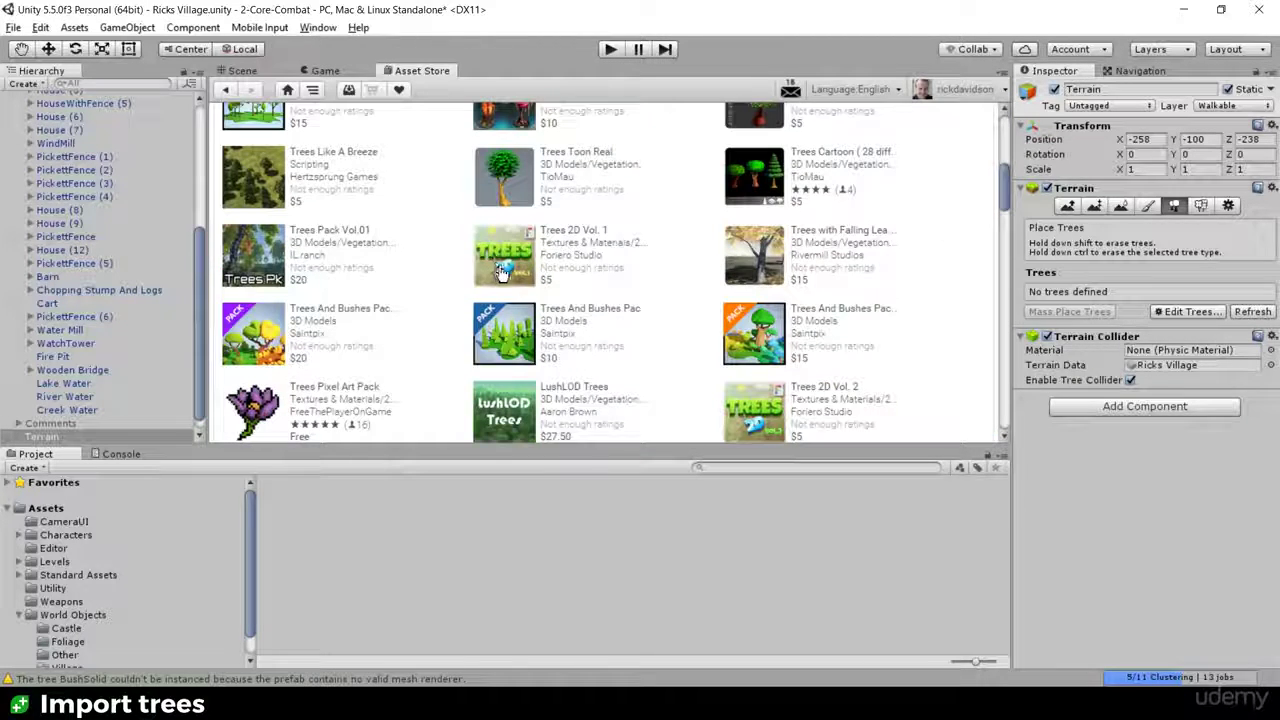
scroll(503, 273, down, 1)
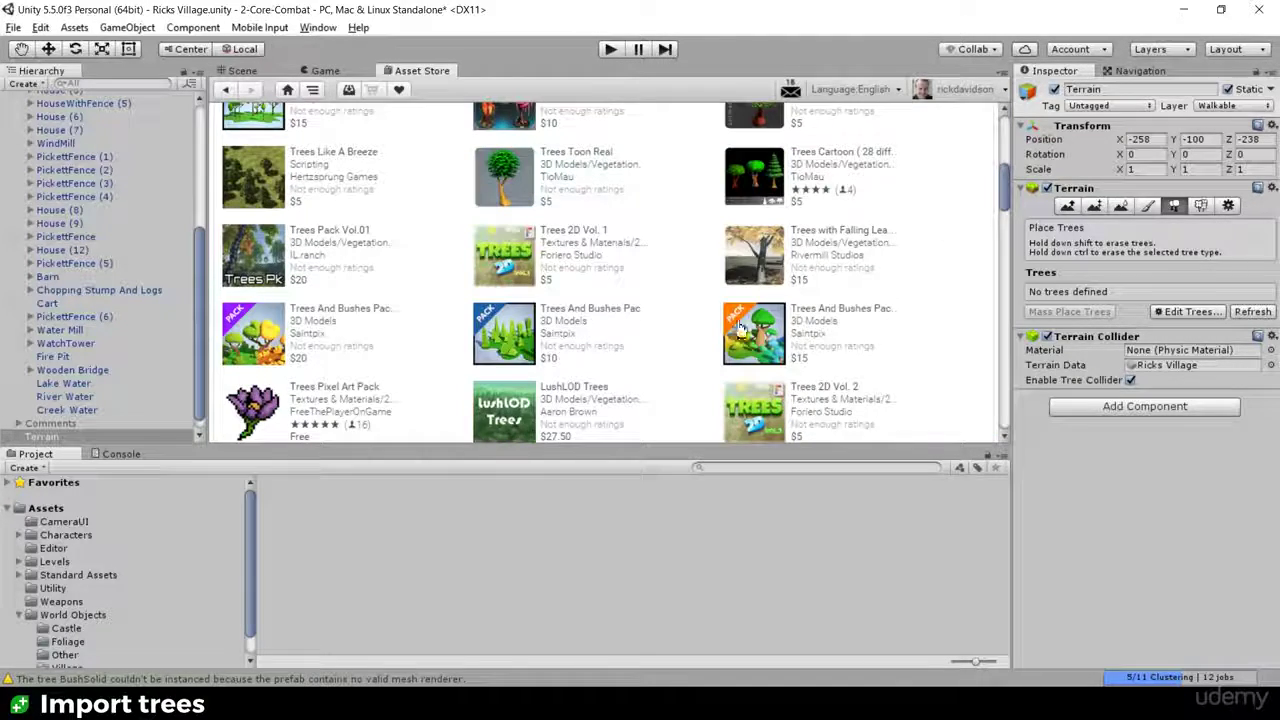
scroll(641, 342, down, 1)
scroll(505, 236, down, 2)
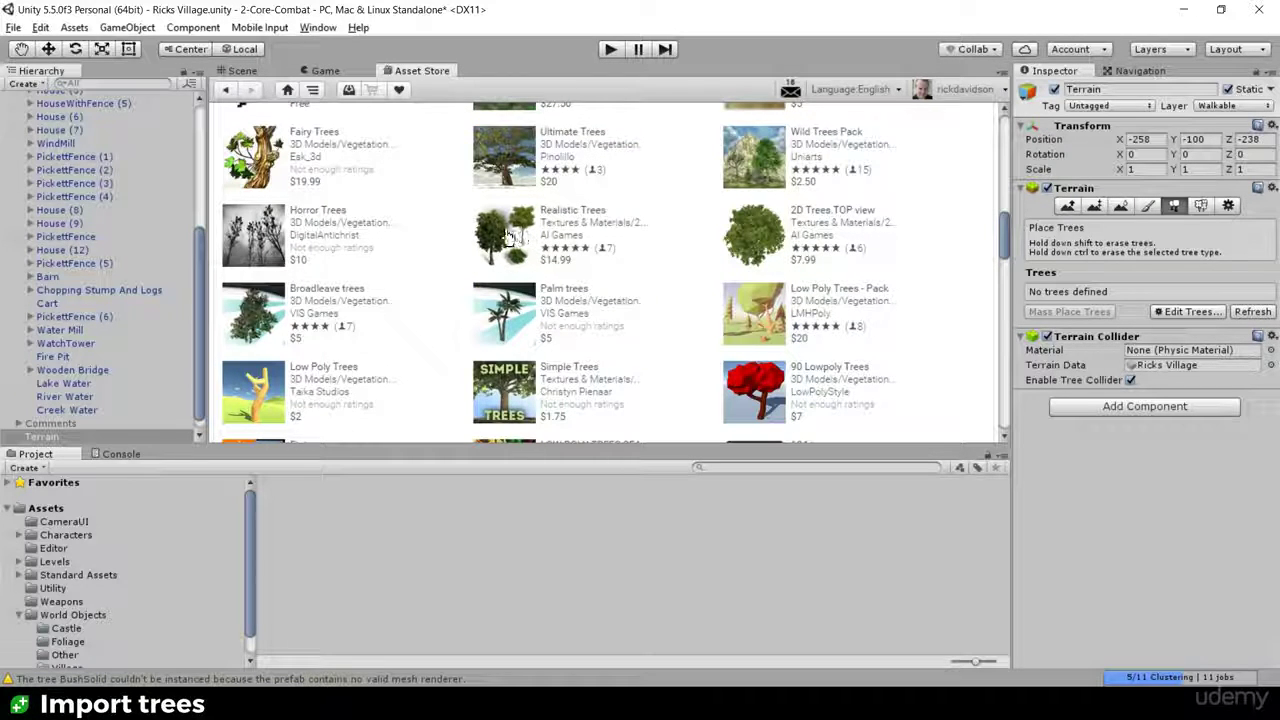
Step: Open the Realistic Trees pack and review its description and preview images
click(507, 236)
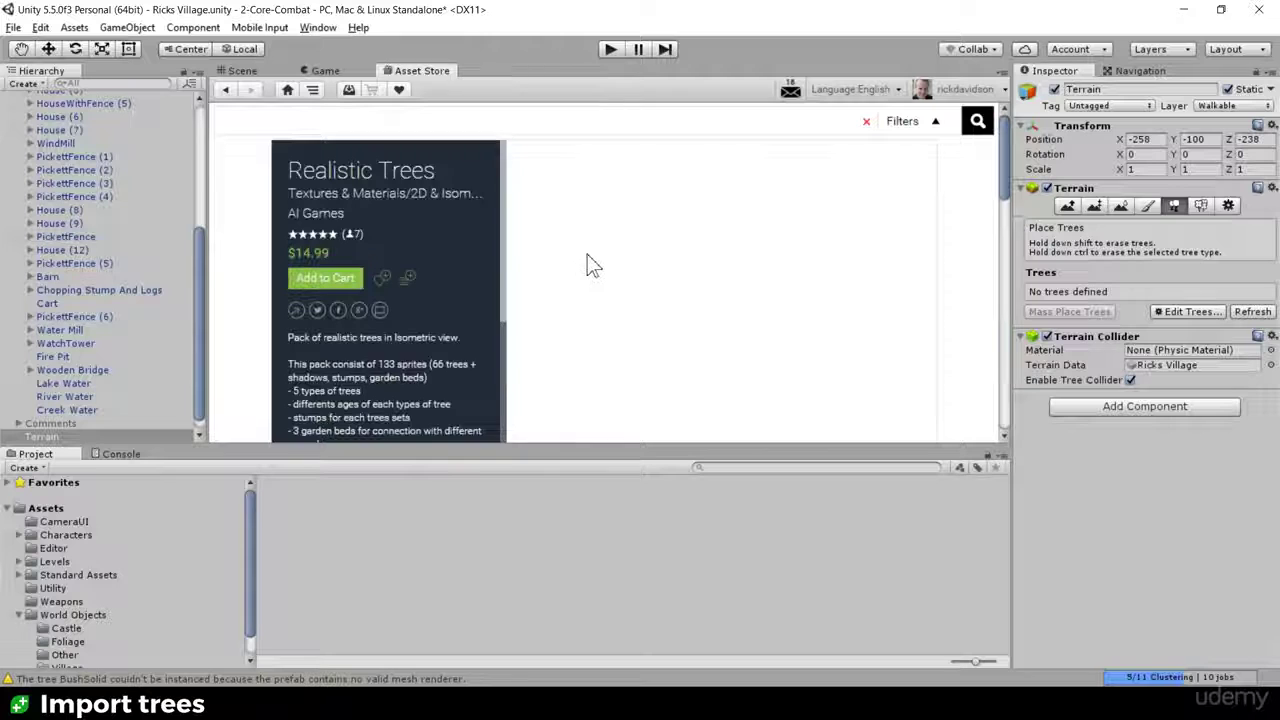
scroll(586, 271, down, 4)
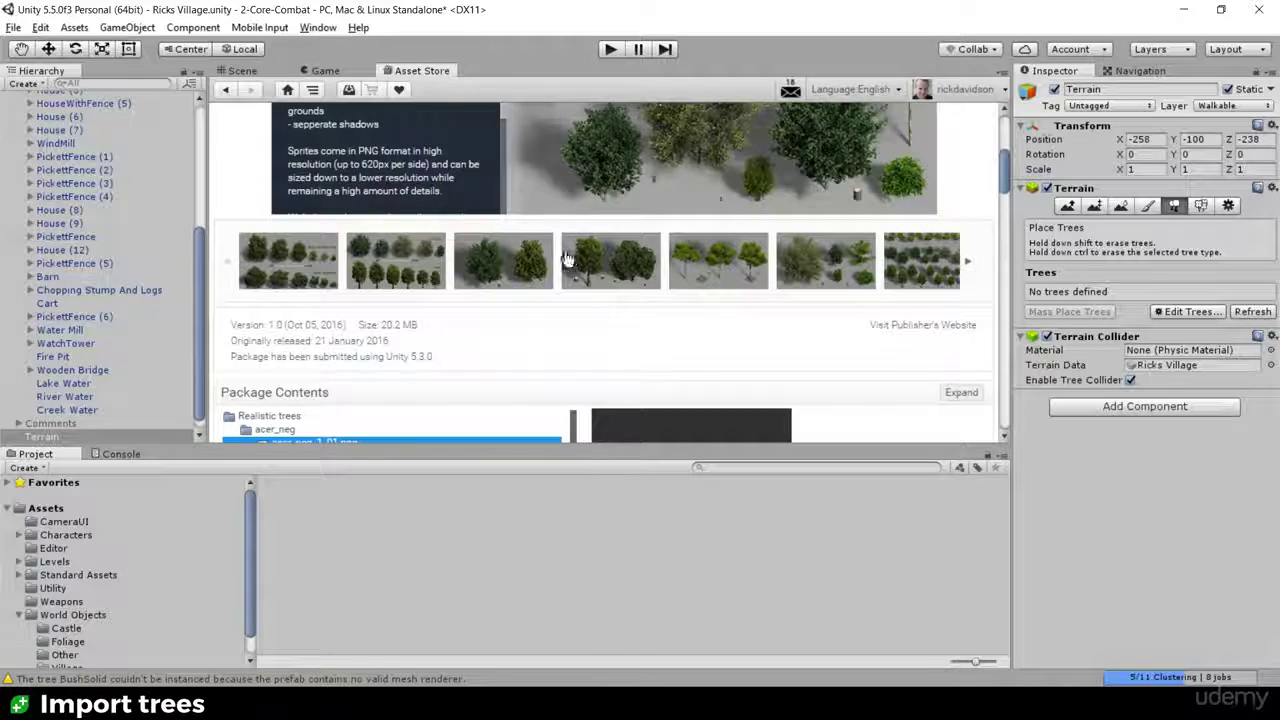
scroll(640, 282, up, 2)
scroll(672, 285, up, 1)
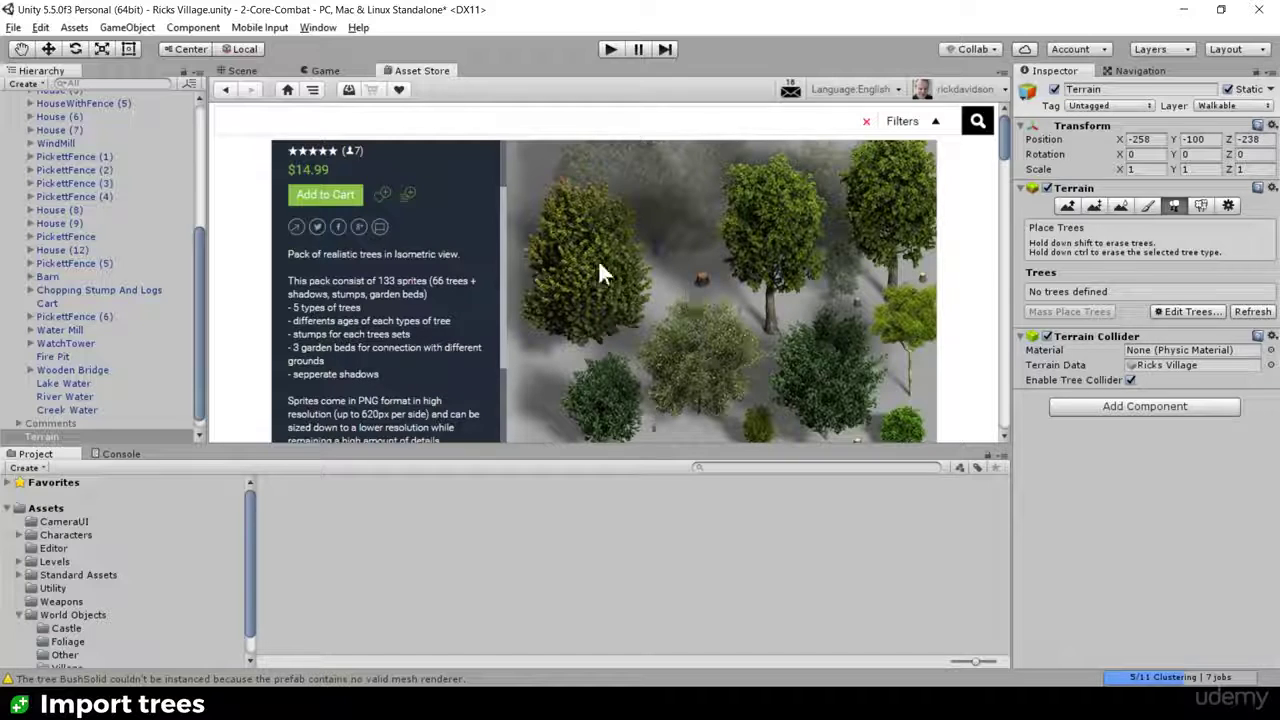
scroll(705, 316, down, 1)
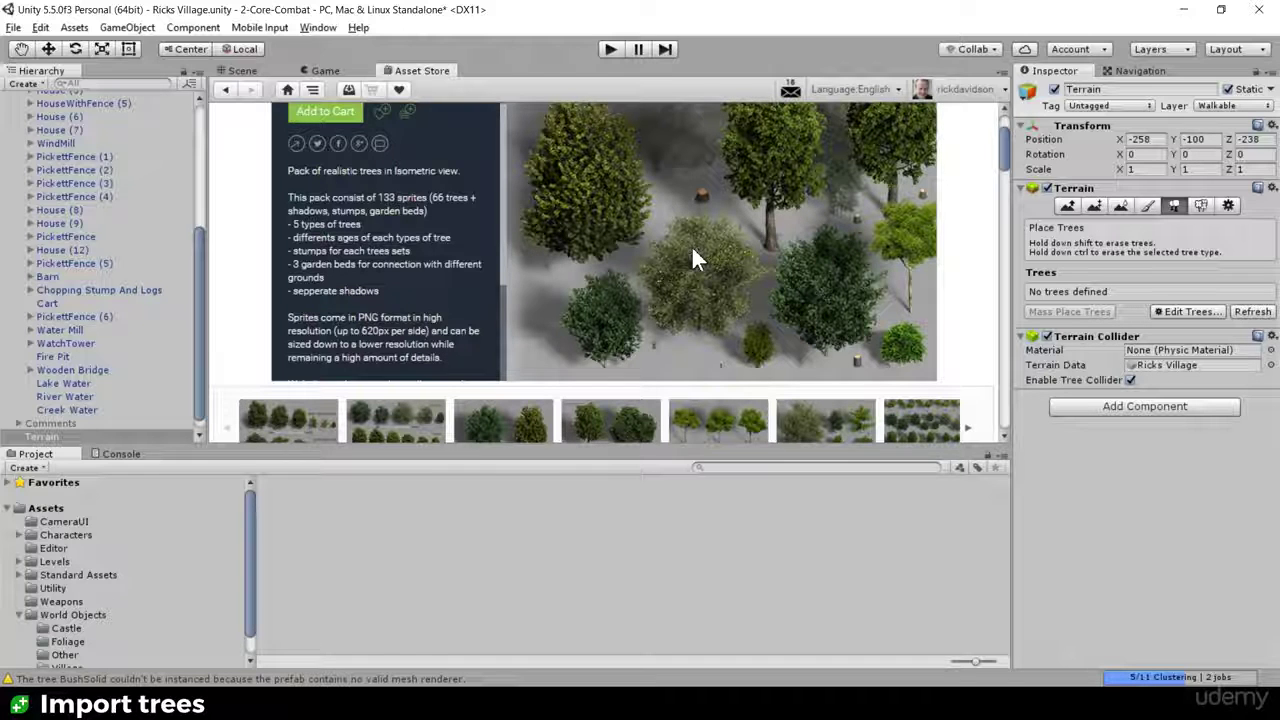
scroll(1006, 144, up, 2)
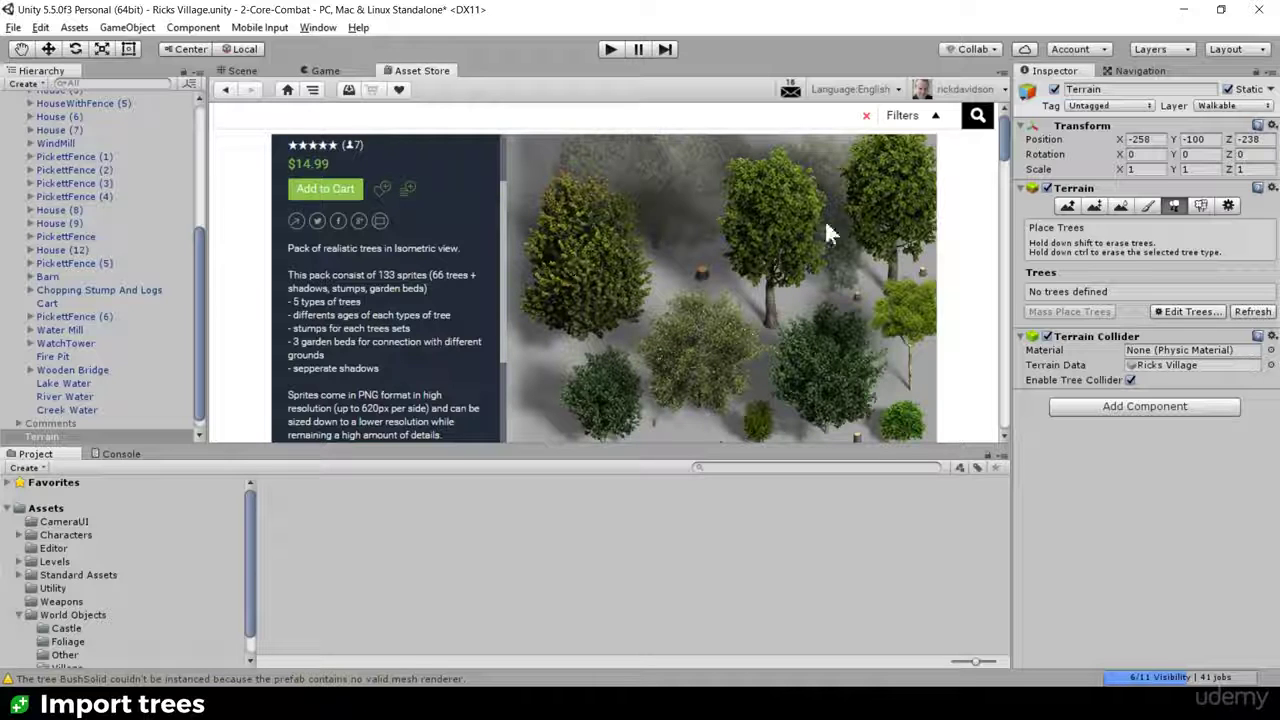
Step: Review the contents of the Environment package, including SpeedTree's Broadleaf, Conifer and Palm folders, and close it without importing
click(74, 27)
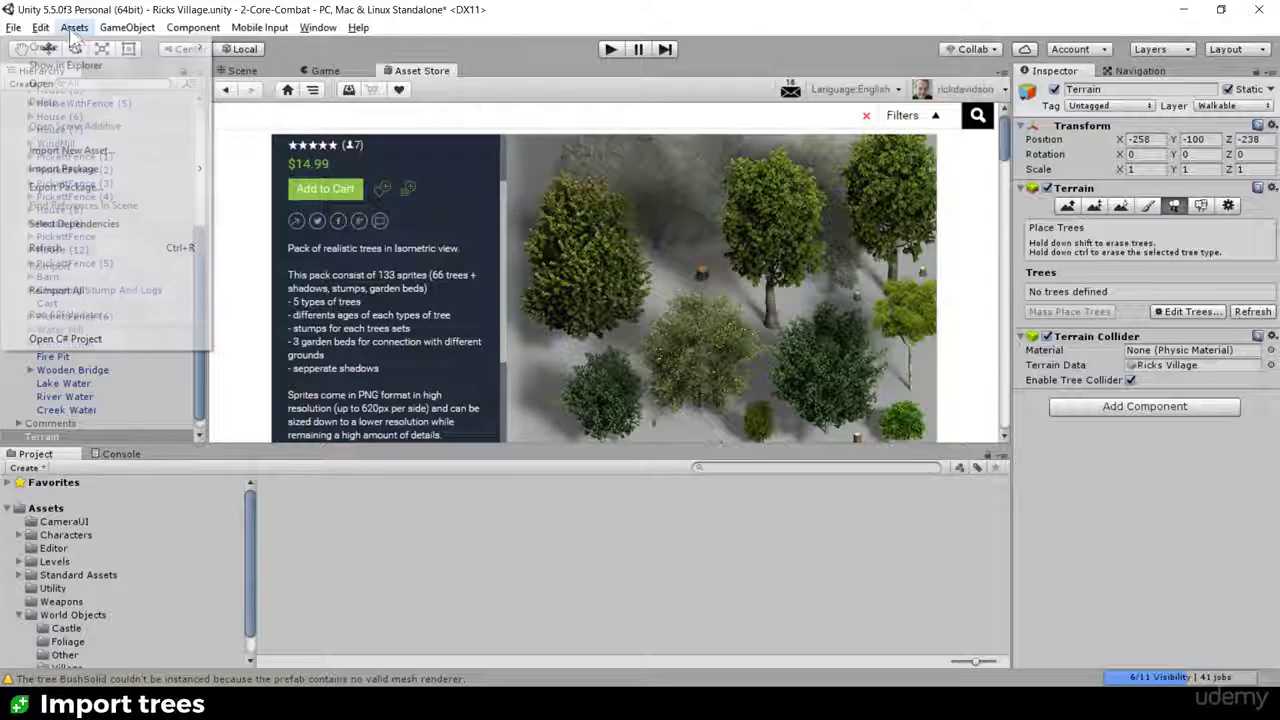
mouse_move(87, 171)
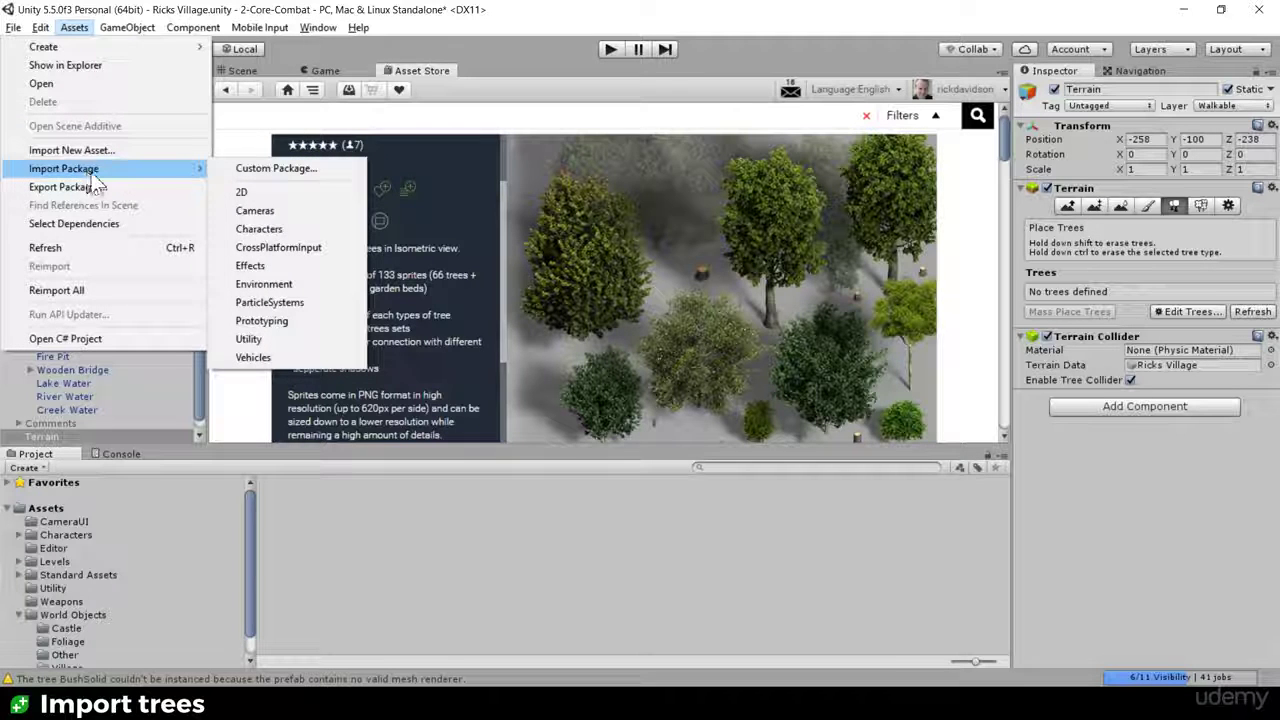
click(263, 284)
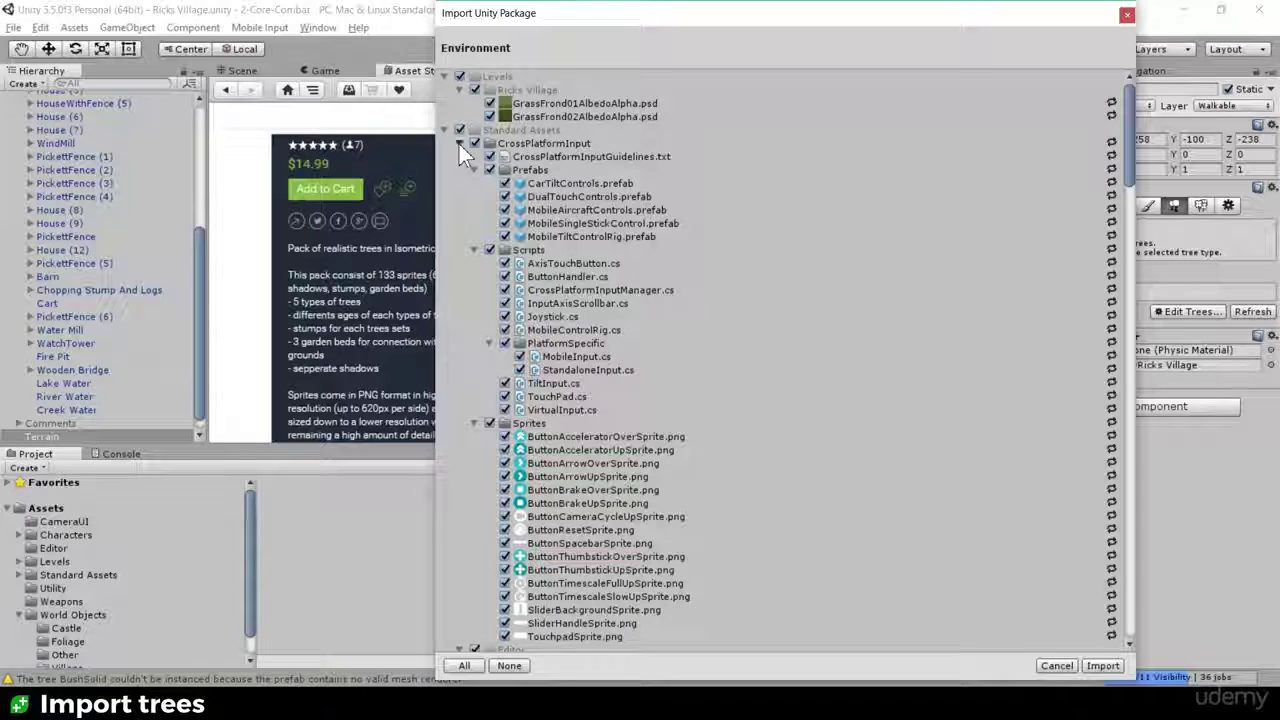
click(474, 143)
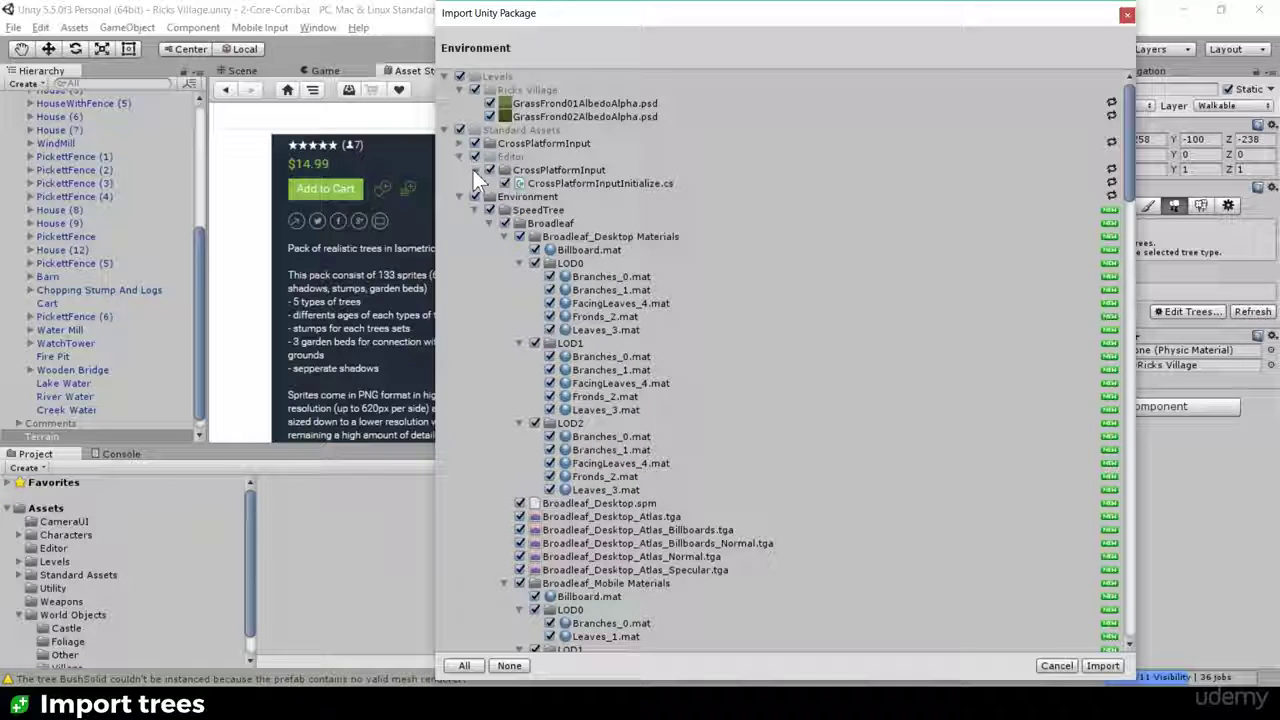
click(535, 212)
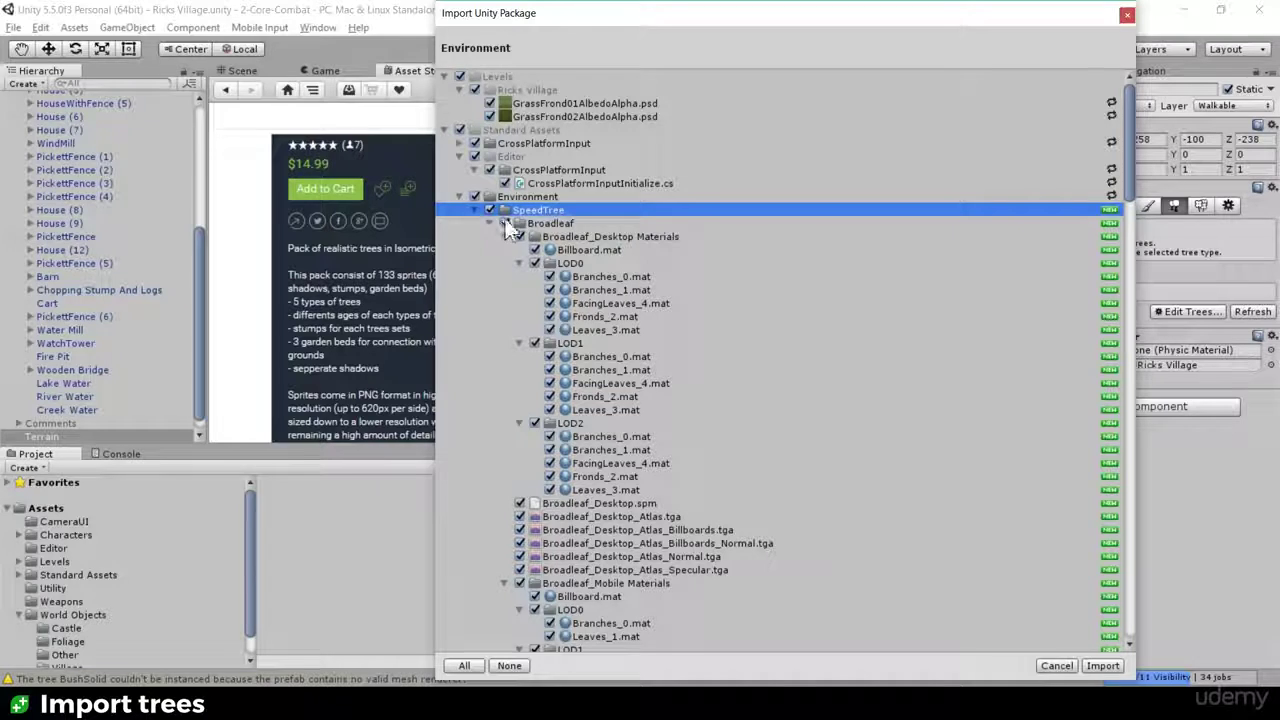
click(490, 223)
click(488, 238)
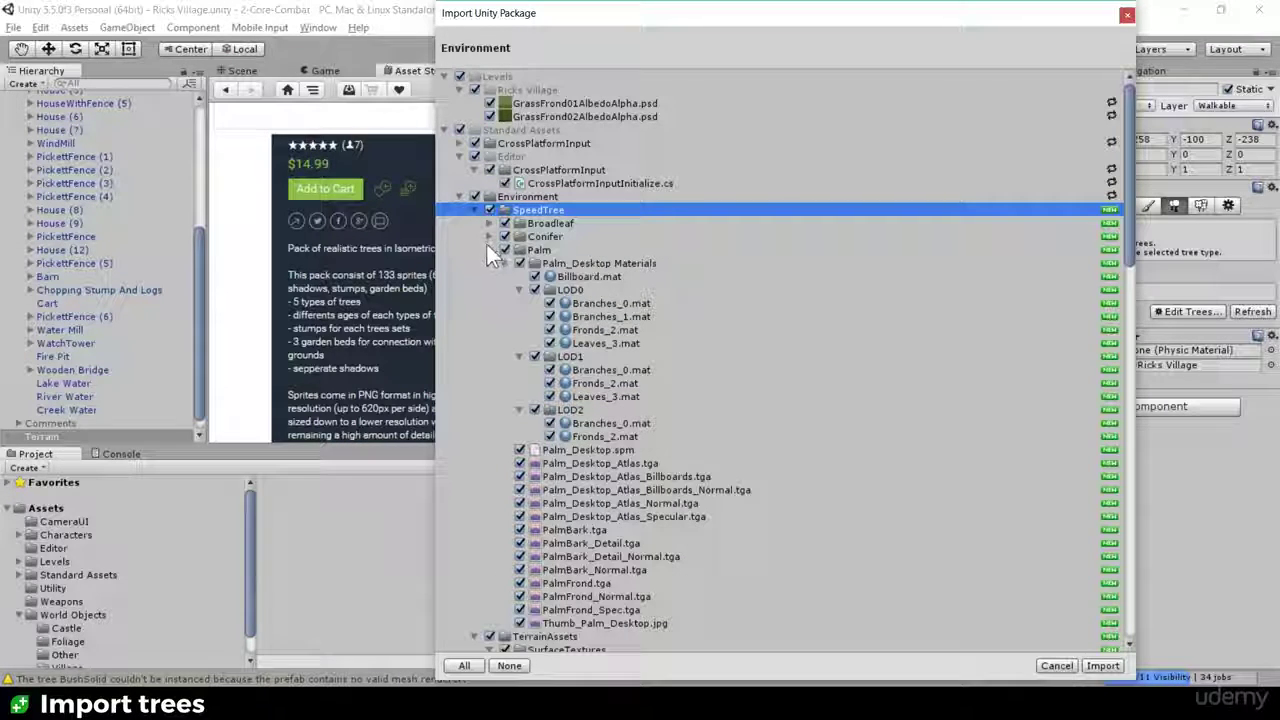
click(489, 250)
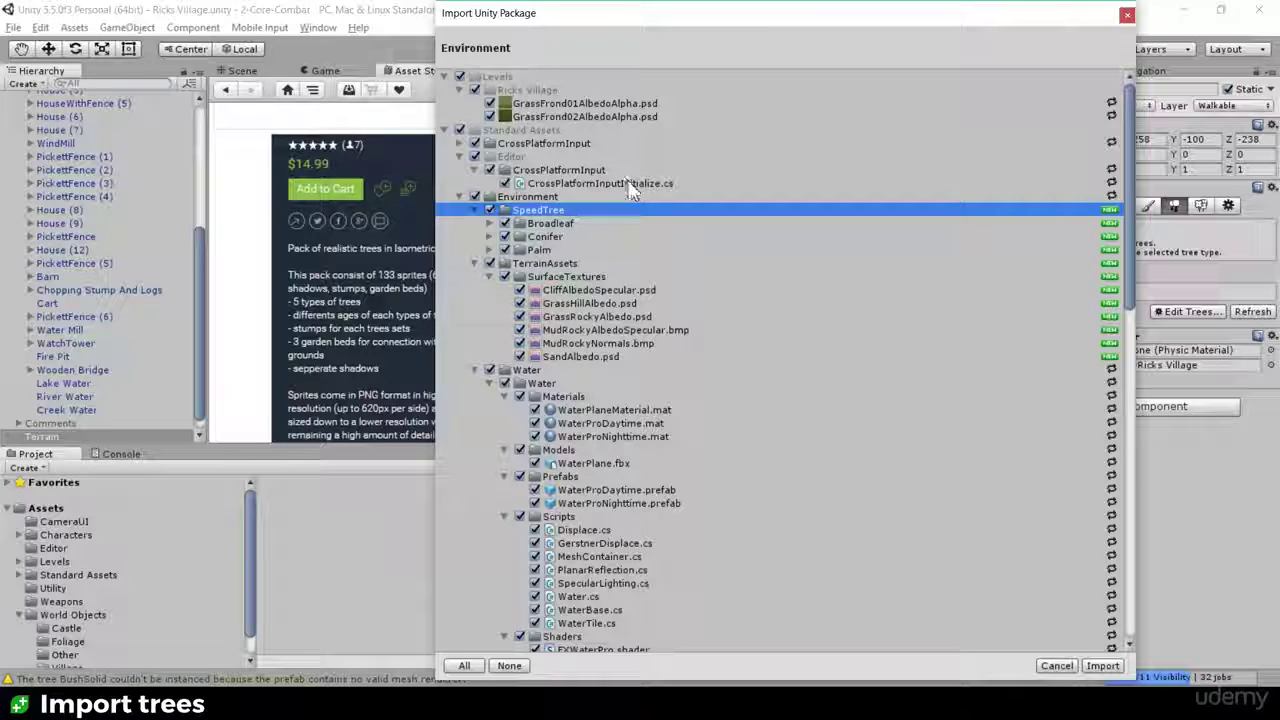
click(1127, 16)
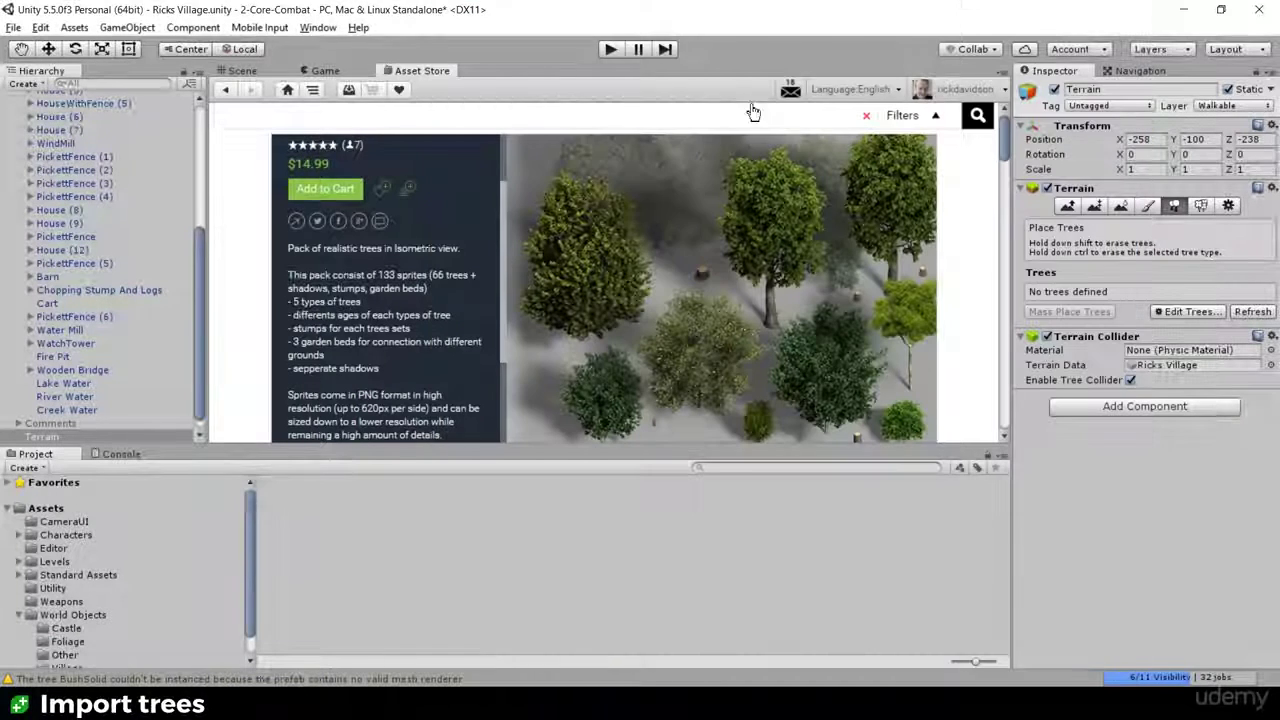
Step: Return to the Scene view and look over the village centre and its surroundings
click(240, 75)
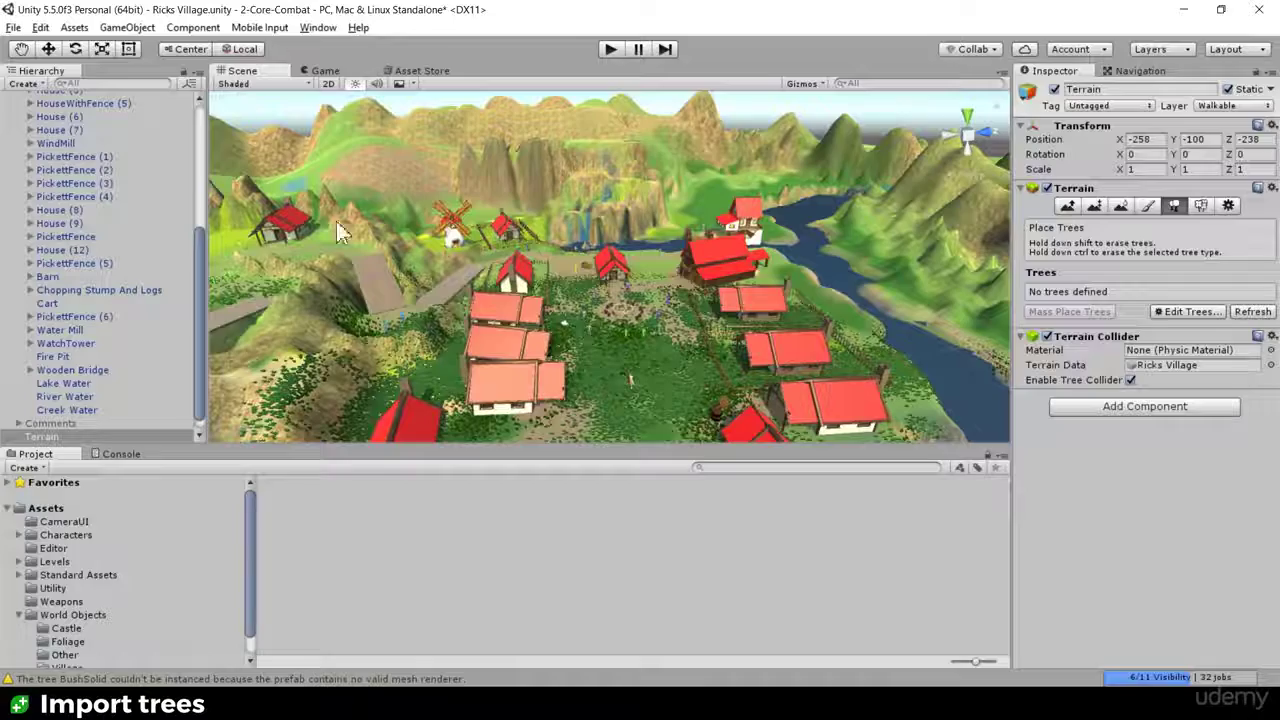
alt+drag(682, 340, 629, 246)
scroll(666, 252, up, 10)
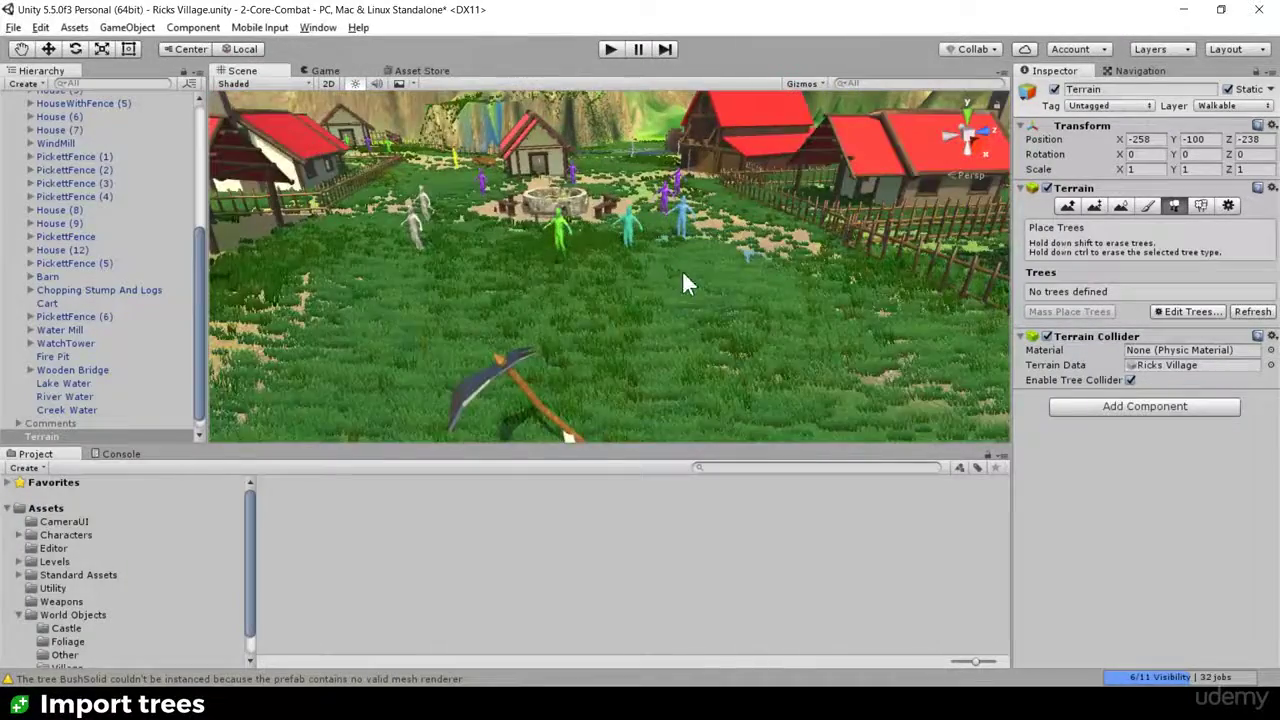
scroll(682, 272, down, 4)
middle_drag(665, 280, 572, 265)
scroll(572, 265, down, 8)
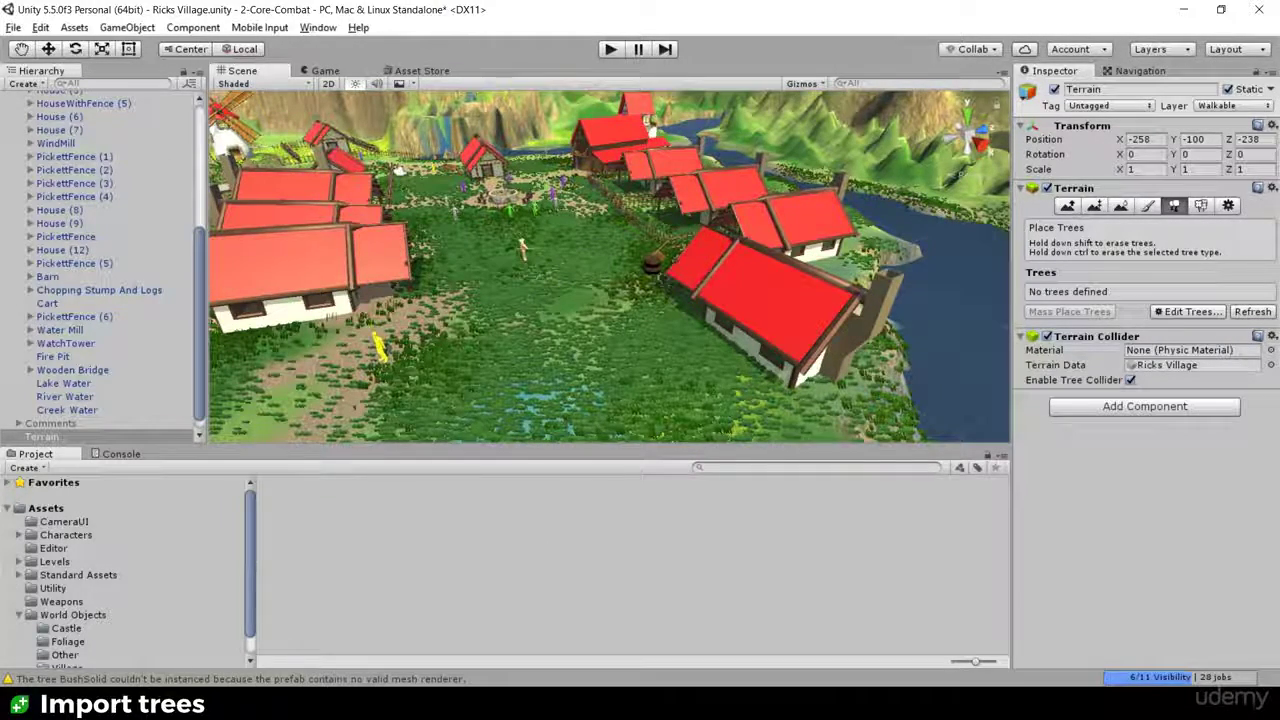
Step: Import all assets from the custom Colourful Pine Trees Package in the 45_CC_RPG Adding Trees folder
click(13, 27)
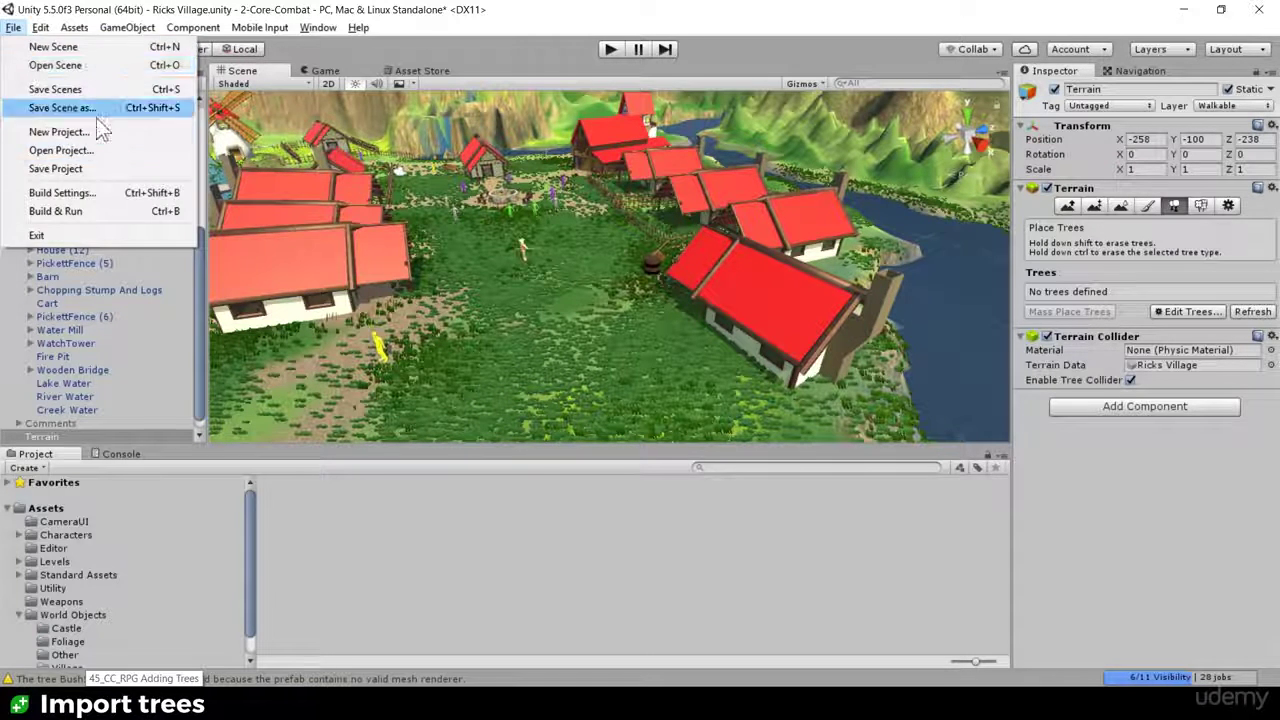
mouse_move(95, 42)
mouse_move(190, 169)
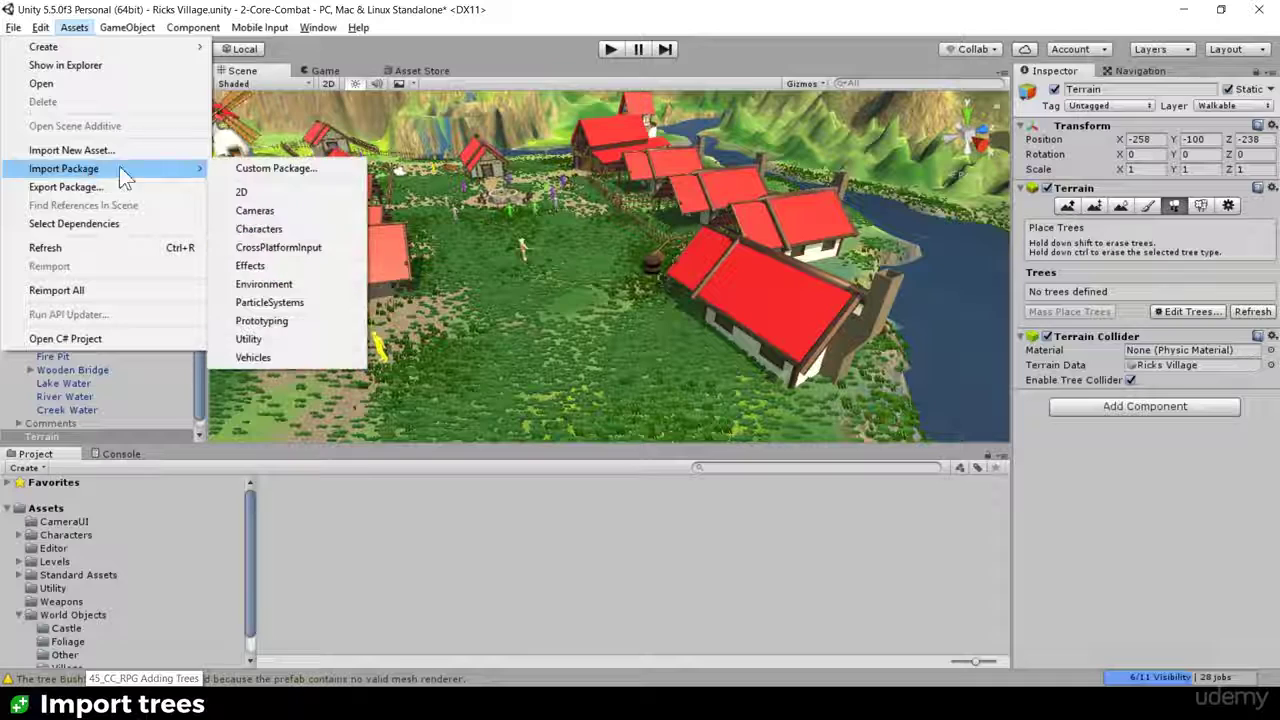
click(286, 169)
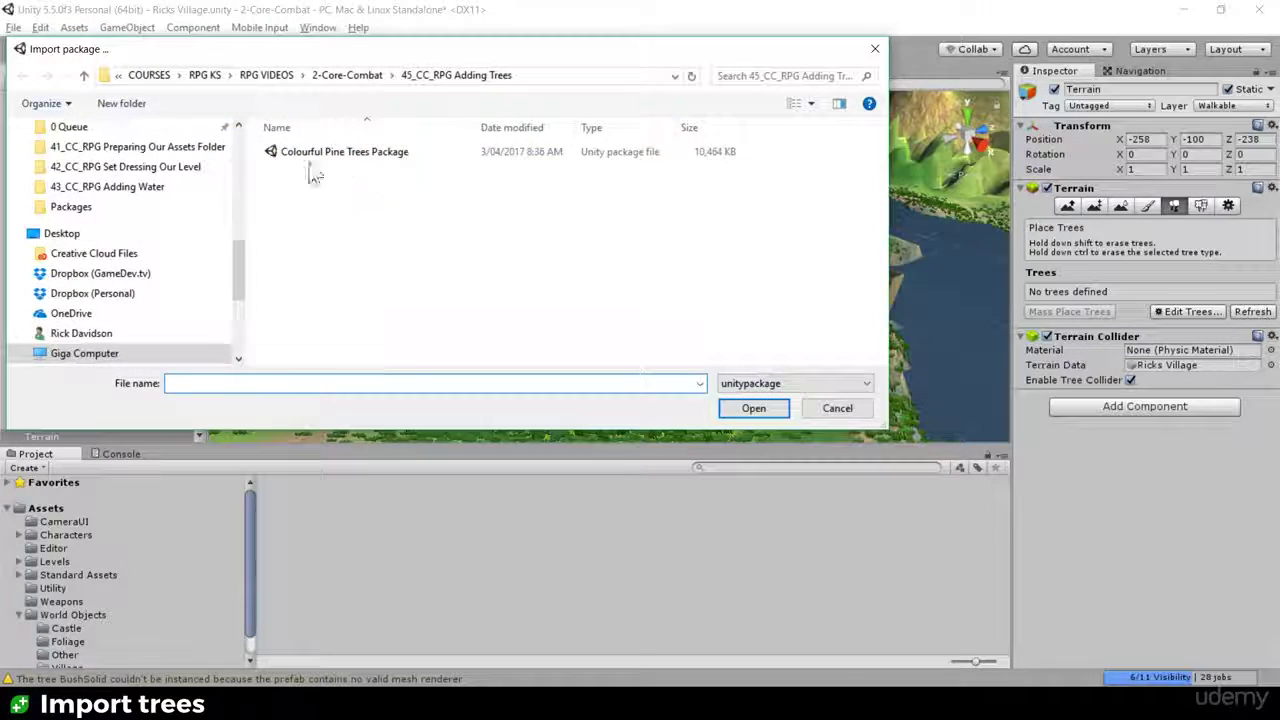
click(310, 163)
double_click(315, 152)
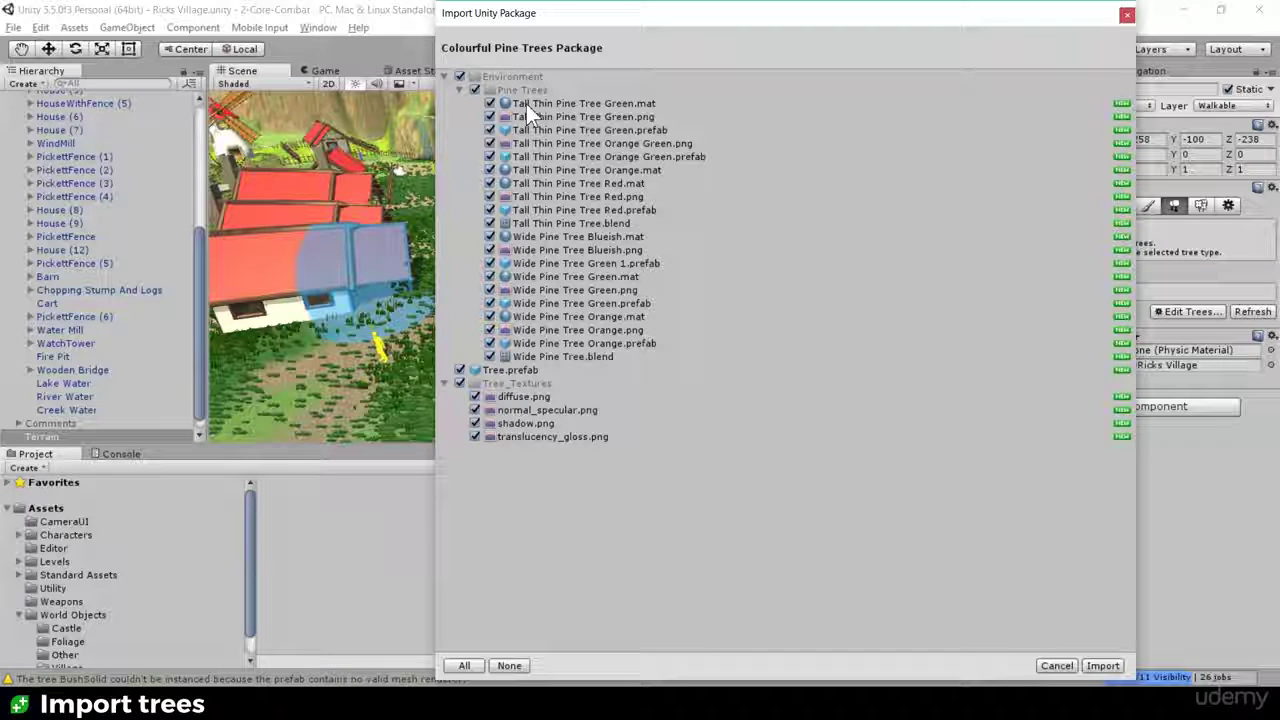
click(1090, 666)
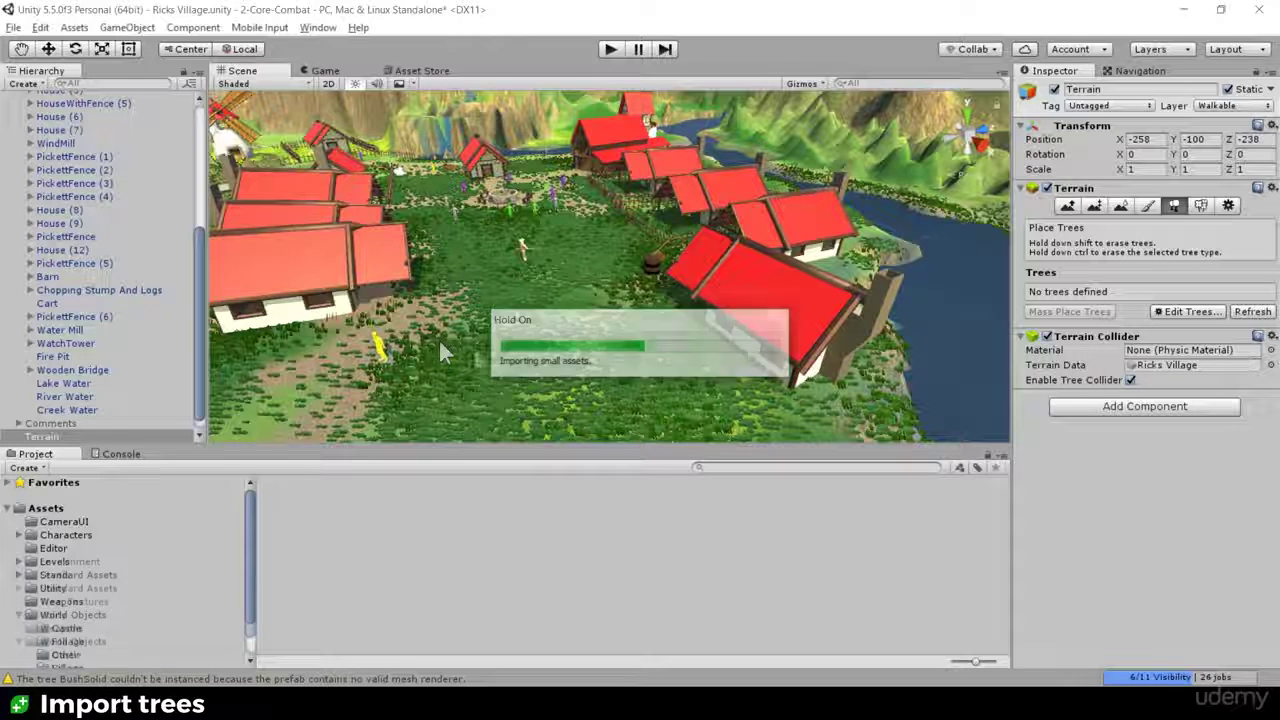
Step: Open the Pine Trees folder inside Environment and inspect the Tall Thin Pine Tree model, its green material and its green prefab
click(55, 563)
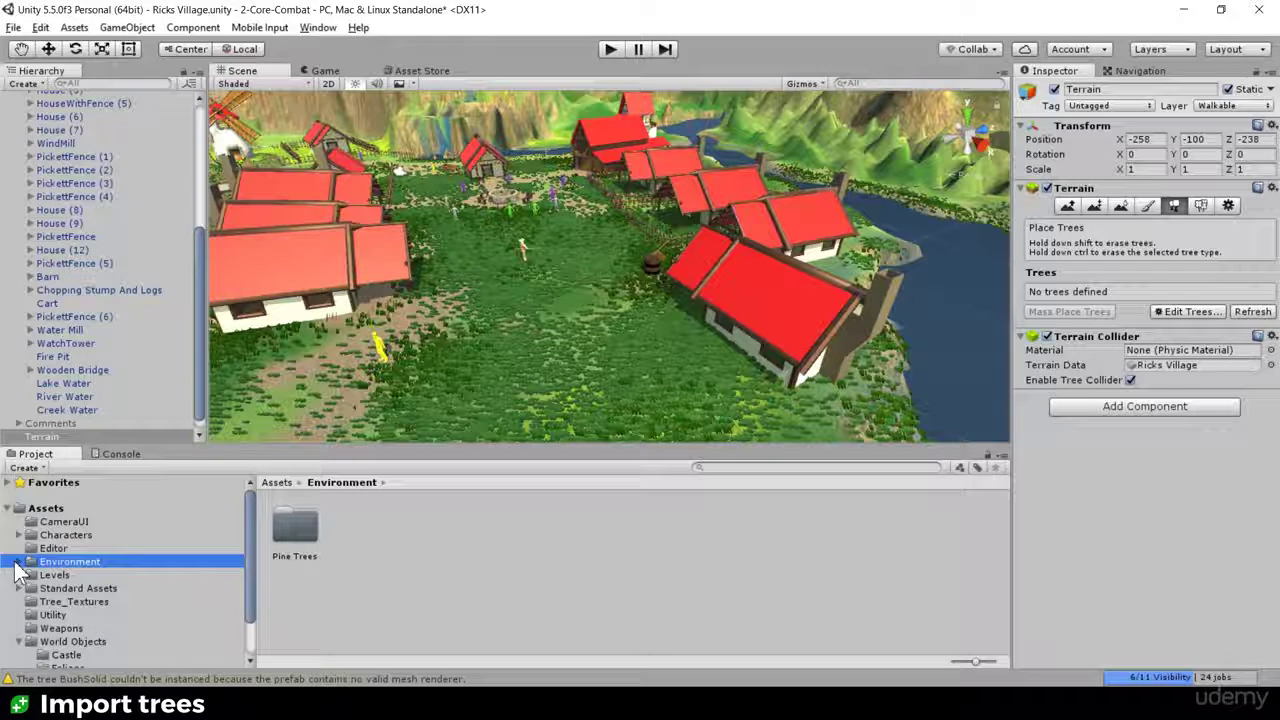
scroll(45, 572, down, 2)
click(20, 512)
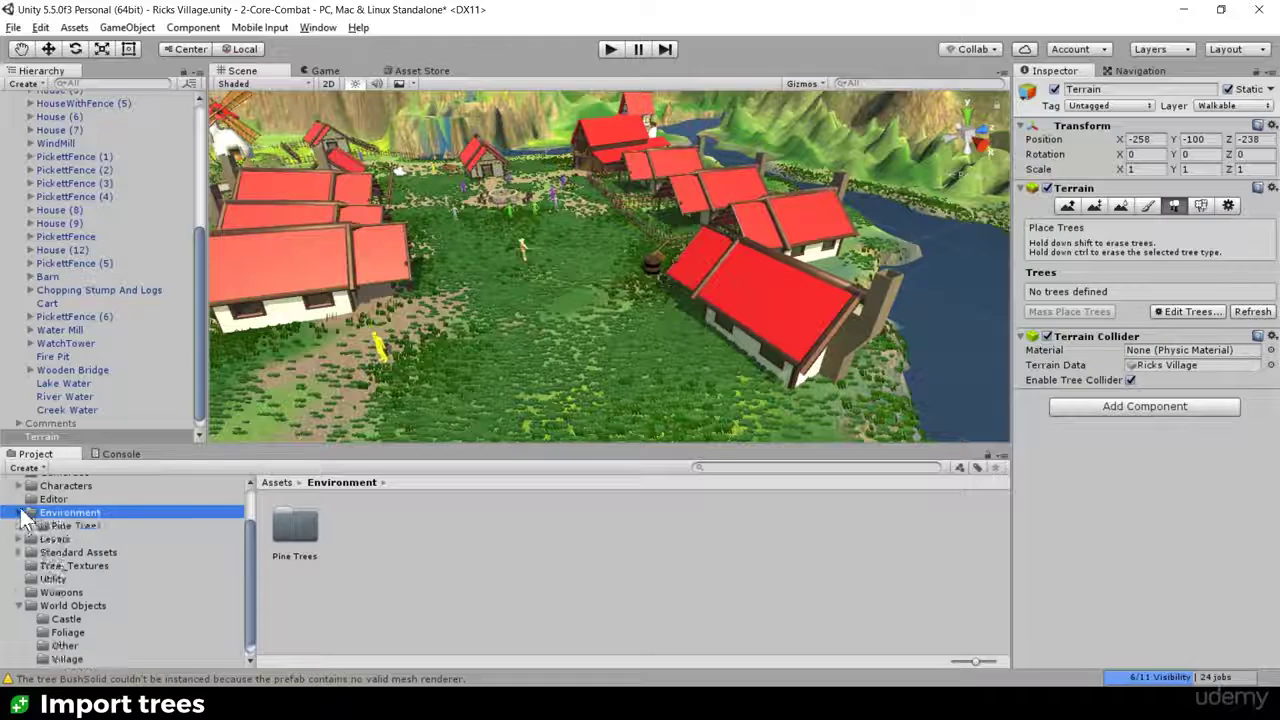
click(55, 526)
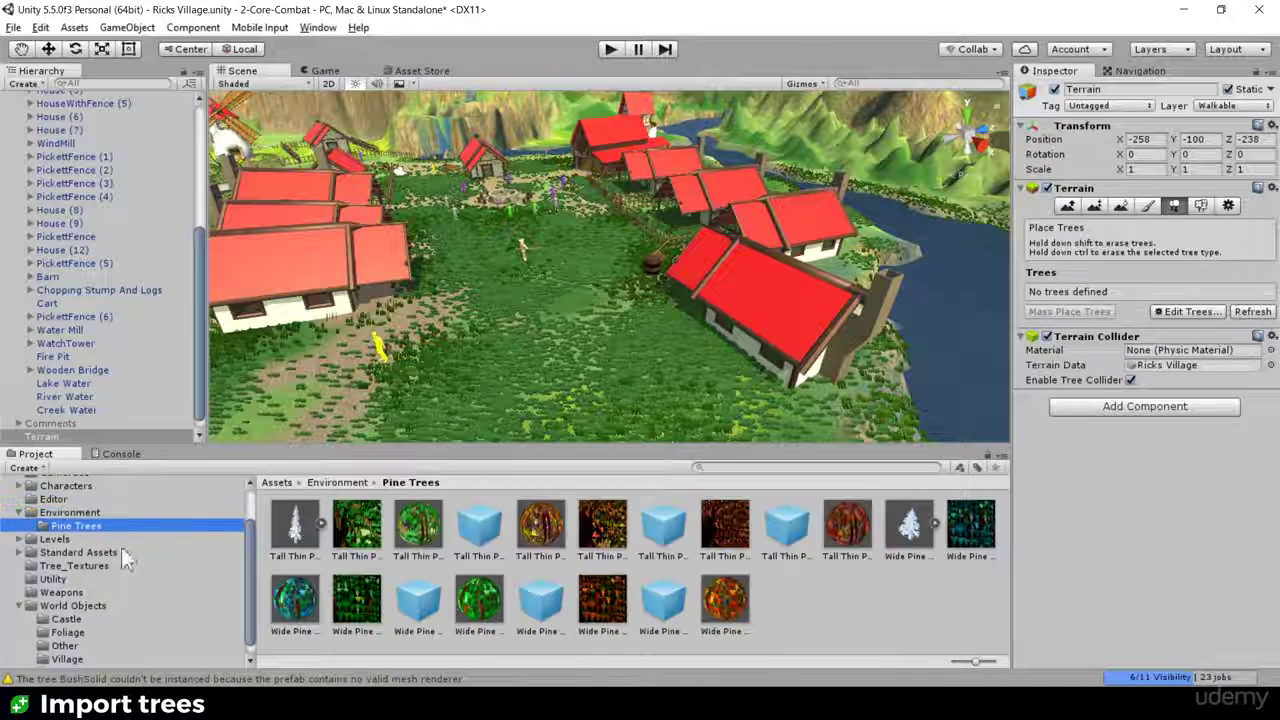
click(294, 528)
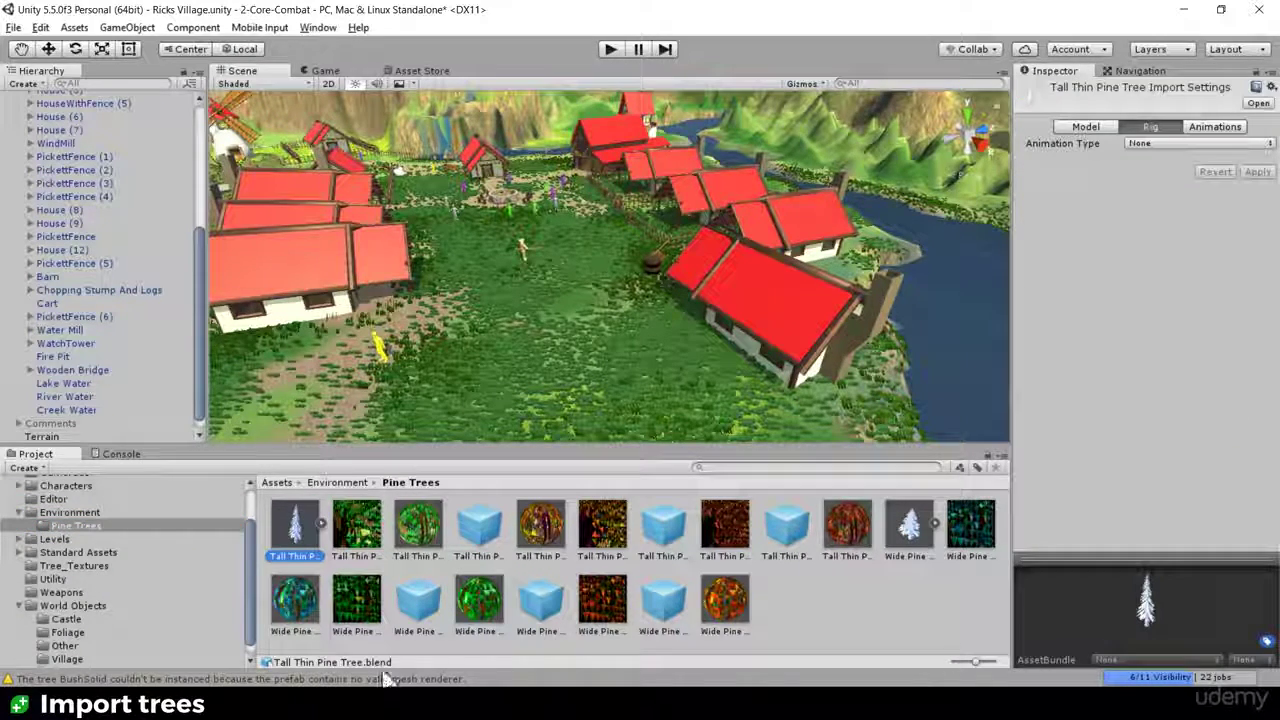
click(357, 527)
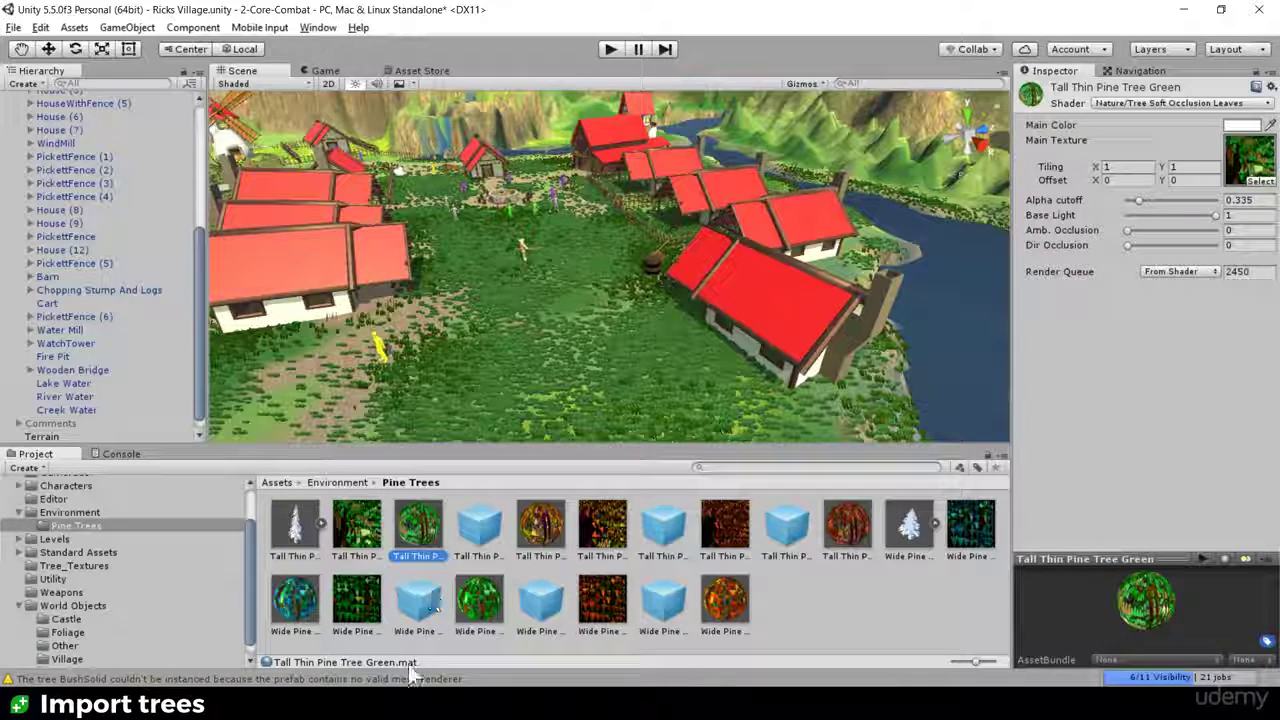
click(481, 525)
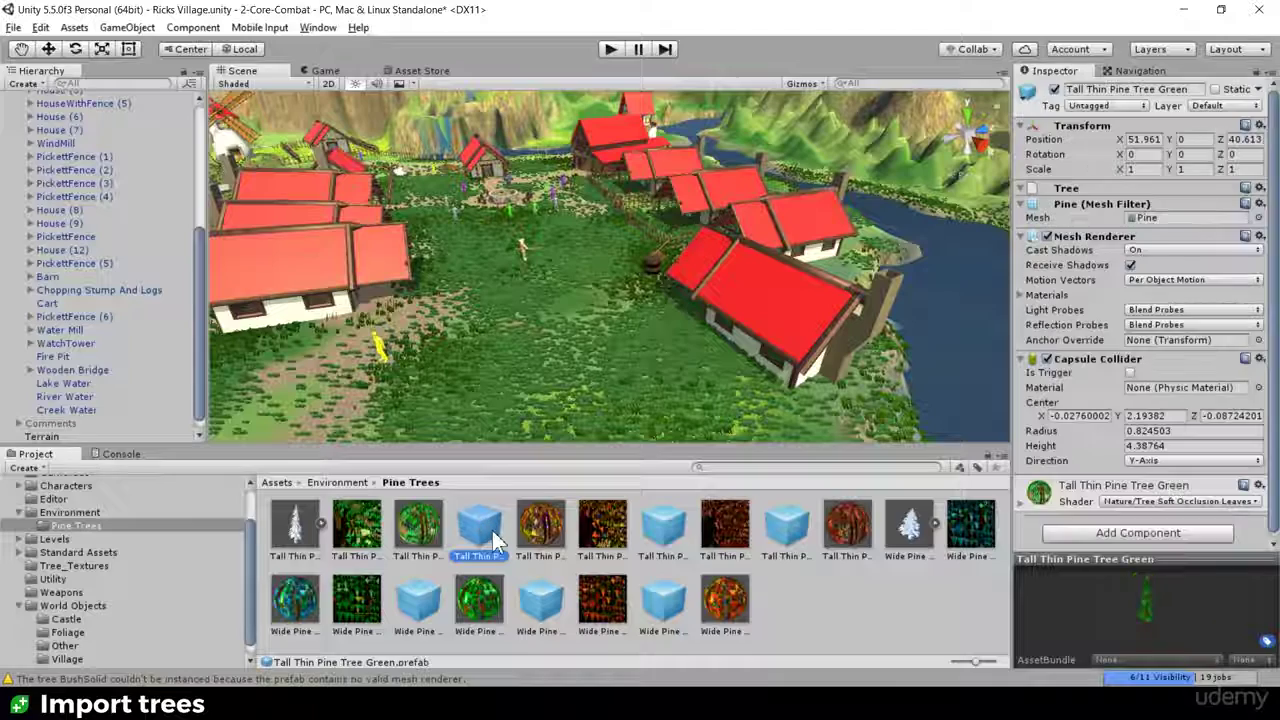
Step: Move all the assets in Environment's Pine Trees folder to the Foliage folder under World Objects
click(708, 600)
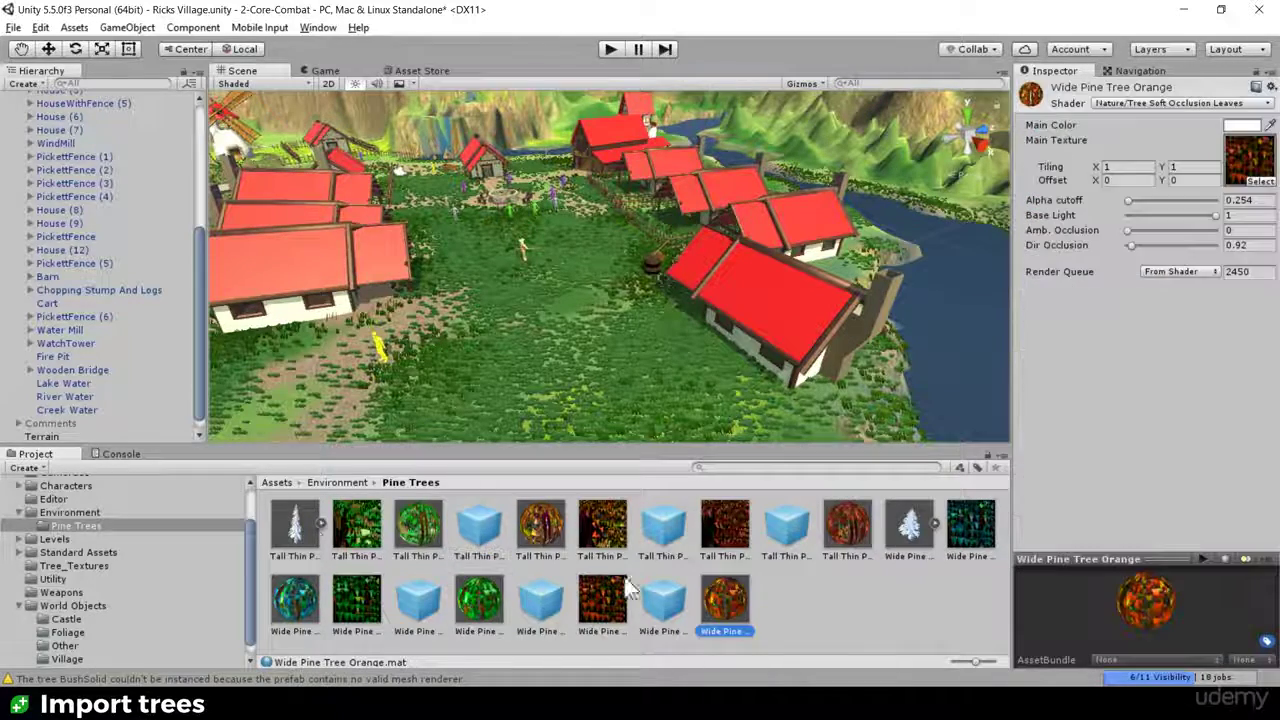
shift+click(300, 522)
scroll(190, 545, down, 1)
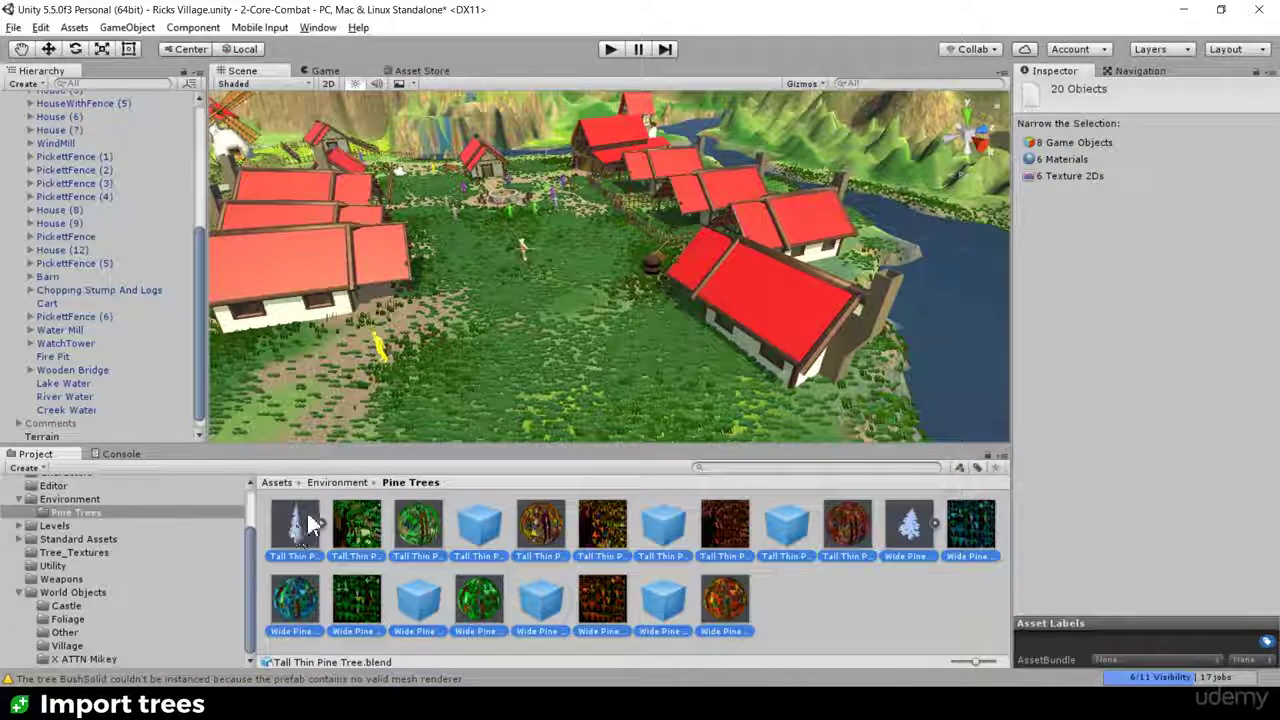
drag(300, 530, 68, 612)
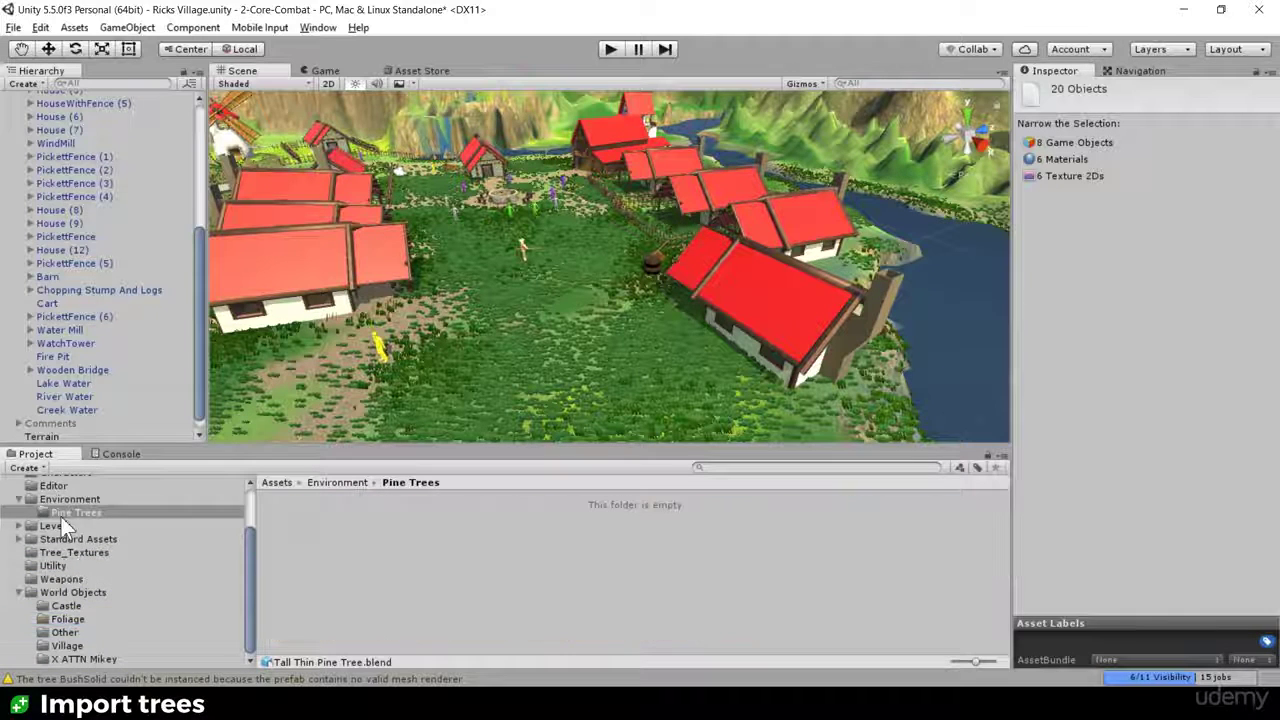
Step: Delete the Environment folder, including its emptied Pine Trees subfolder, from the project assets
click(69, 500)
key(Delete)
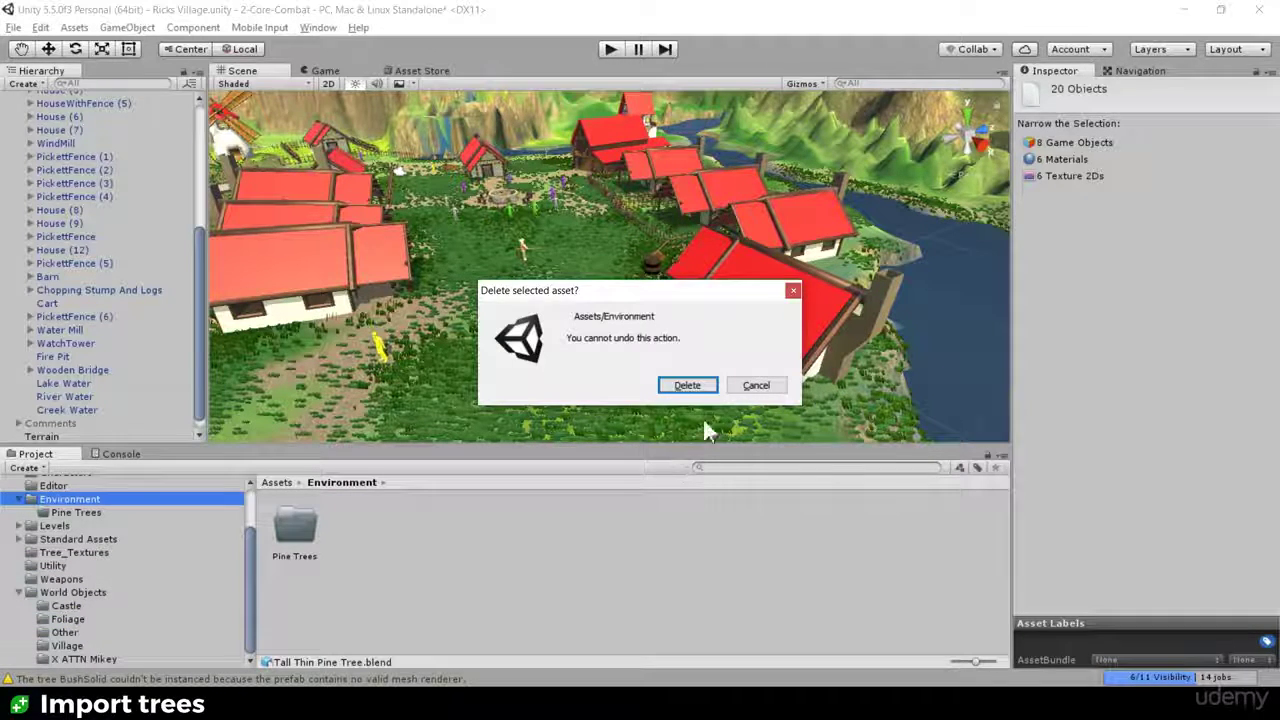
click(696, 388)
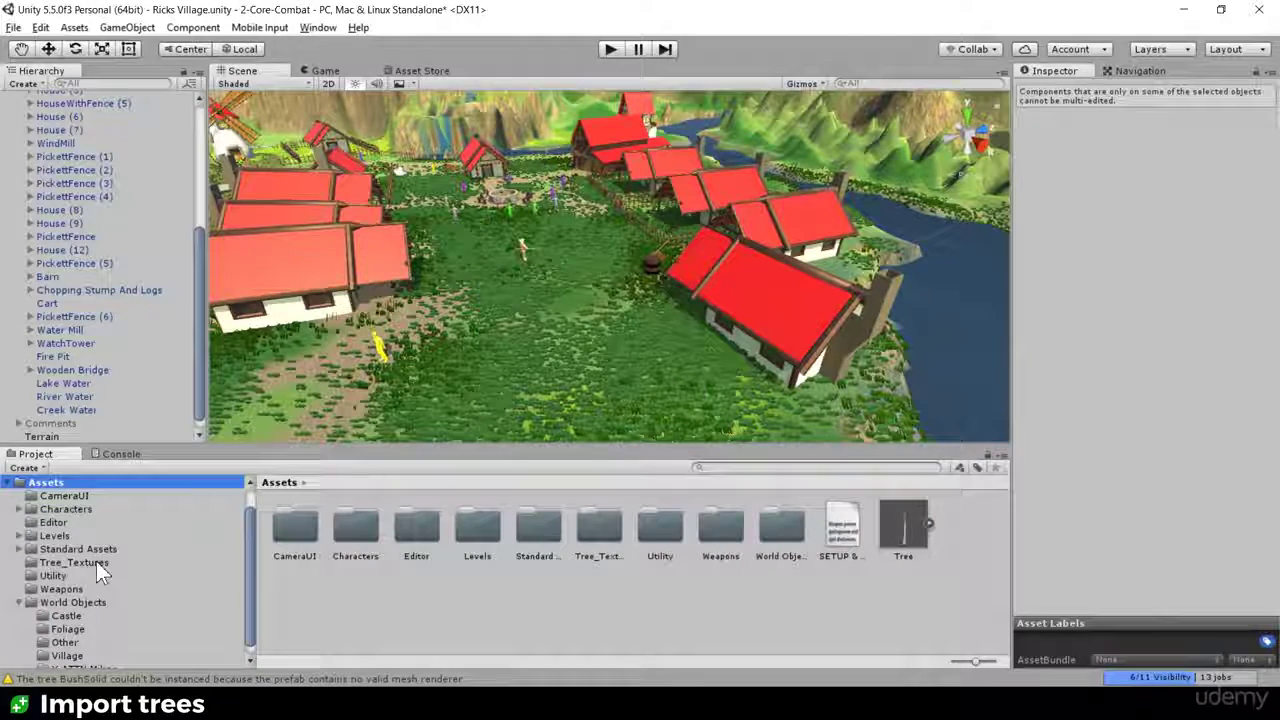
Step: Open the Foliage folder under World Objects to check the moved pine tree assets
scroll(112, 599, down, 1)
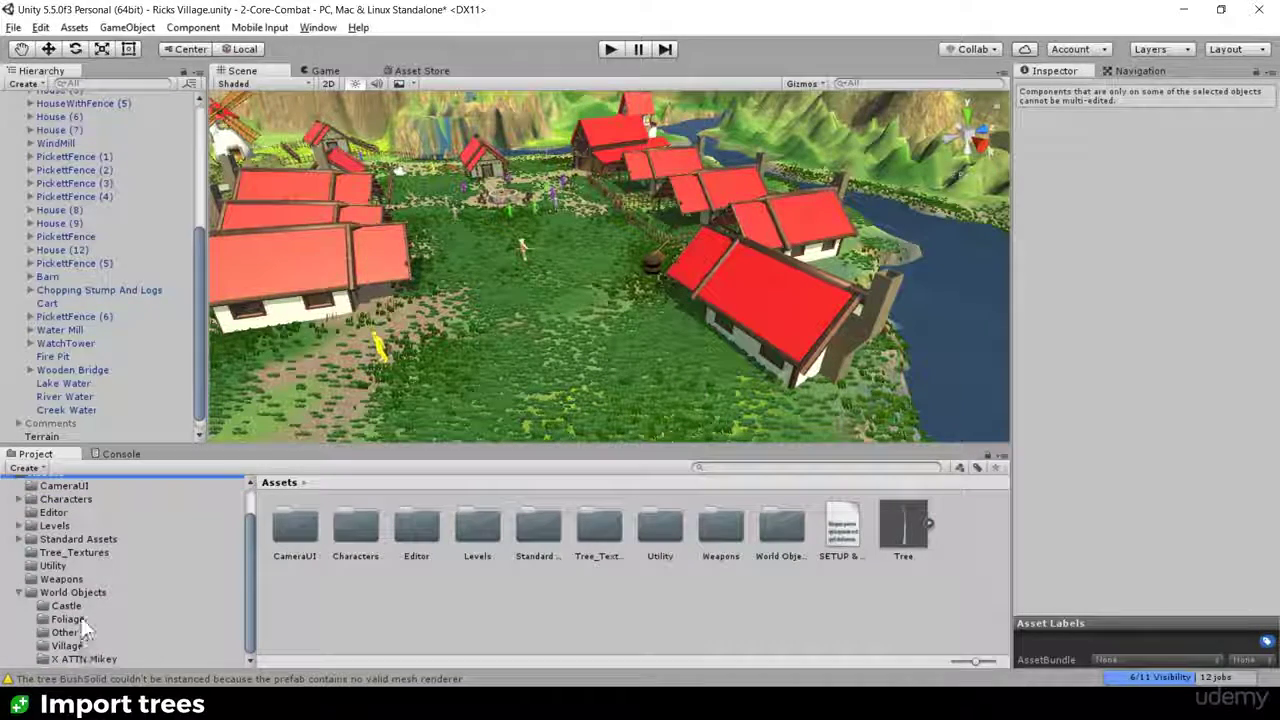
click(83, 593)
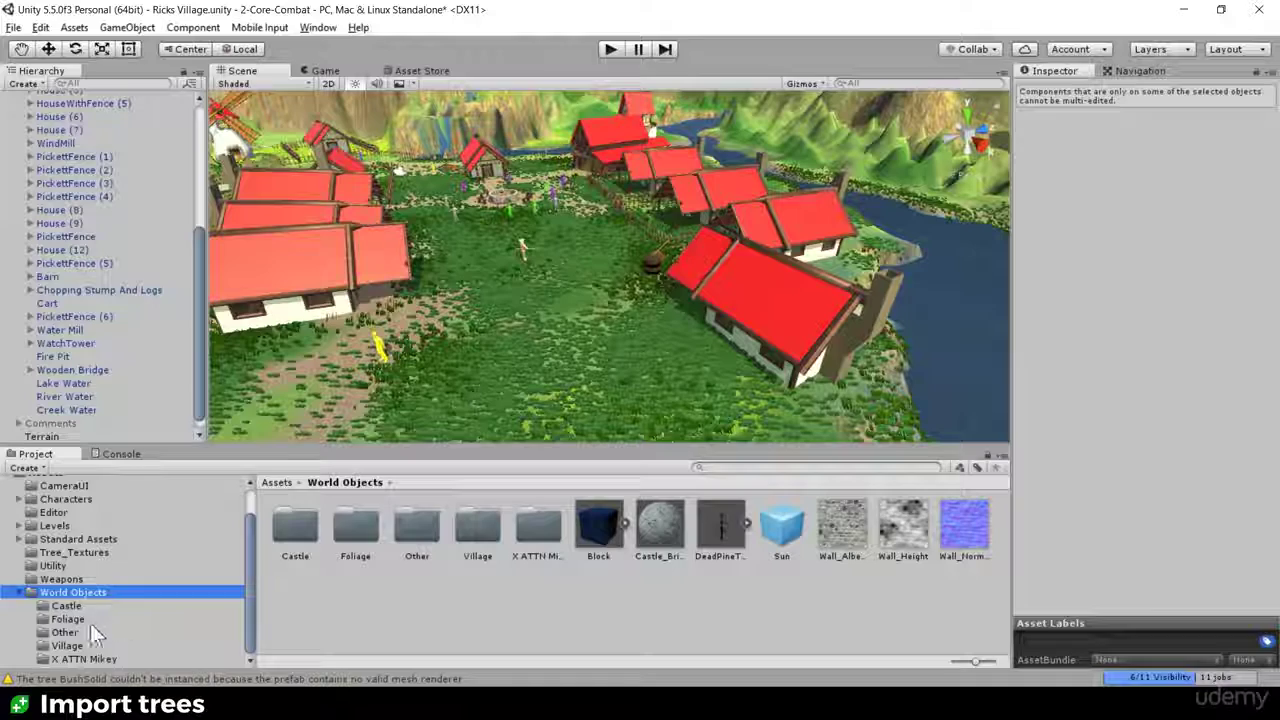
click(68, 619)
Step: Survey the mountains, river banks and village around the fire pit, from above and at ground level, for places that need trees
alt+drag(610, 415, 695, 305)
middle_drag(695, 305, 484, 239)
scroll(484, 239, up, 5)
alt+drag(476, 235, 561, 230)
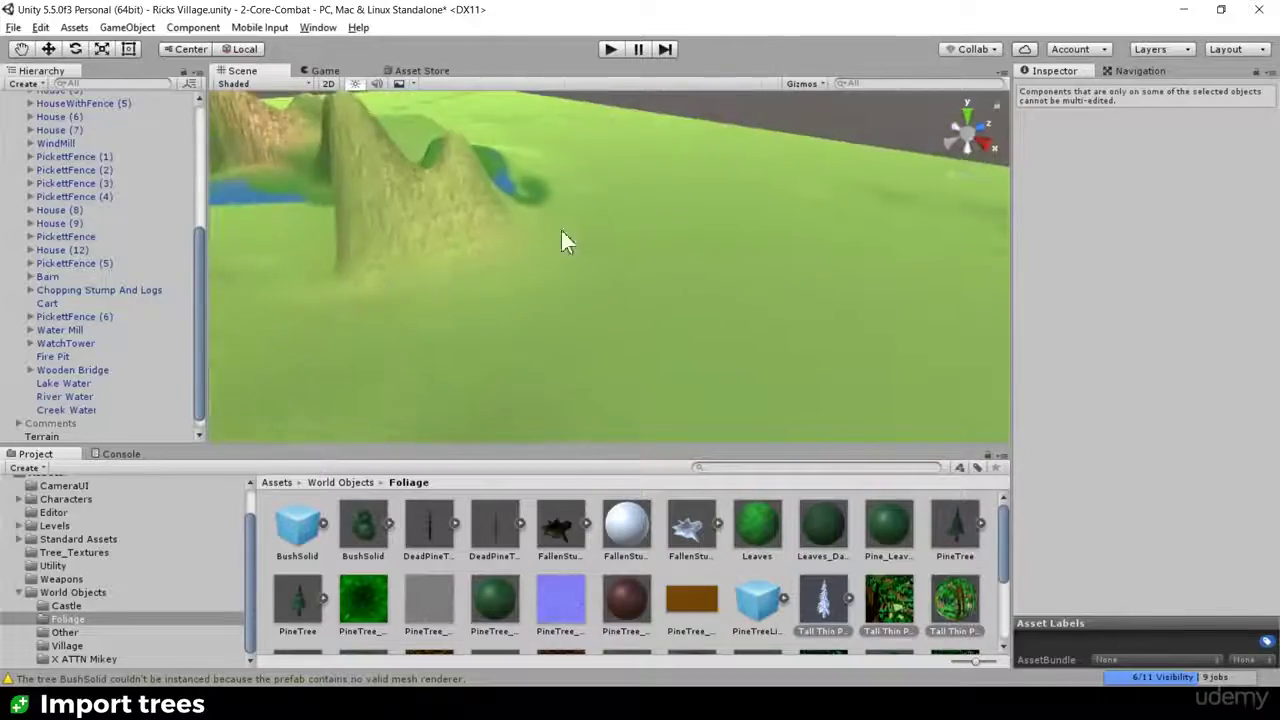
scroll(561, 231, down, 10)
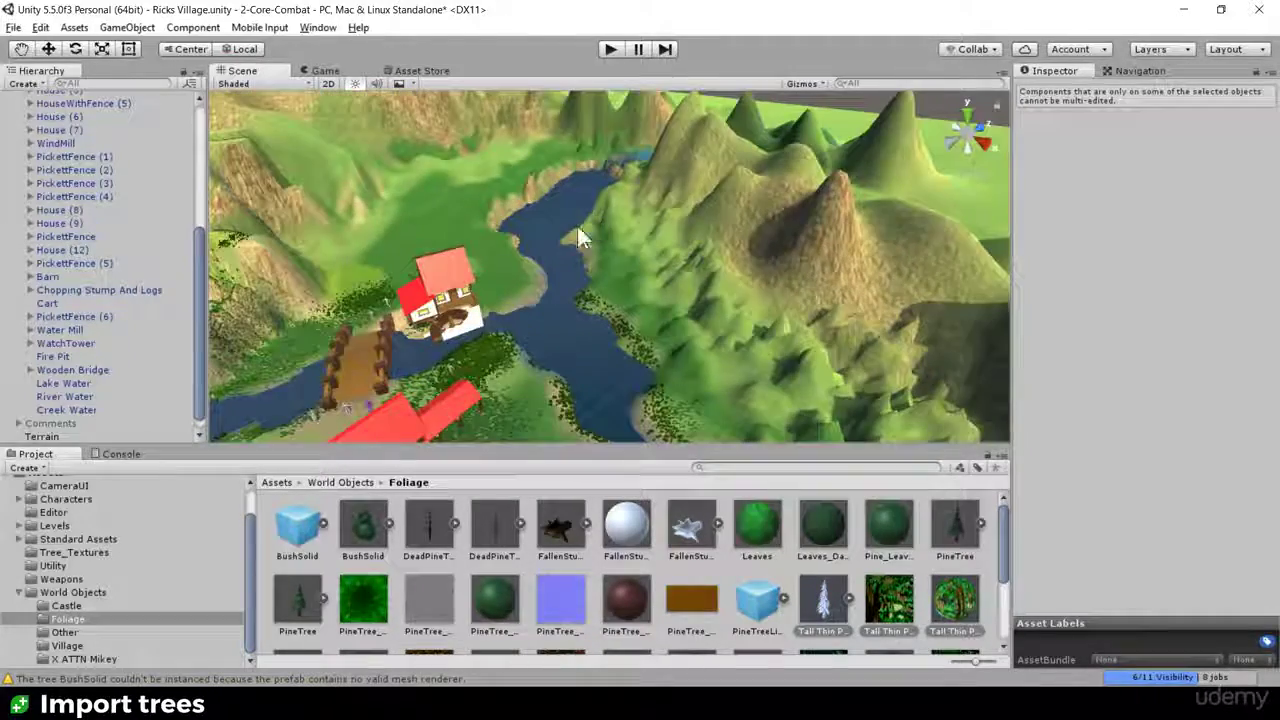
scroll(560, 240, down, 1)
alt+drag(548, 250, 412, 199)
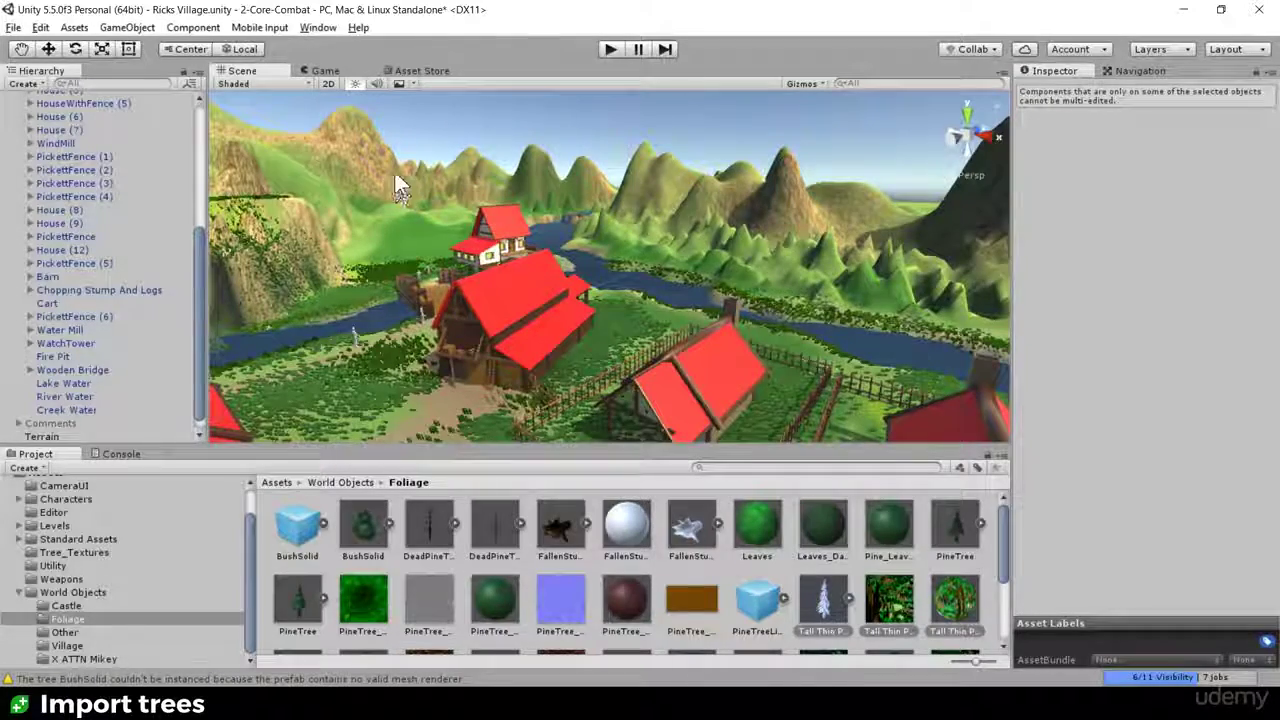
middle_drag(588, 246, 594, 140)
alt+drag(594, 140, 606, 218)
middle_drag(584, 256, 612, 138)
mouse_move(594, 256)
alt+mouse_down()
mouse_move(612, 236)
mouse_move(574, 214)
mouse_move(586, 252)
alt+mouse_up()
click(497, 283)
alt+drag(497, 283, 580, 268)
middle_drag(681, 241, 648, 272)
scroll(646, 272, down, 5)
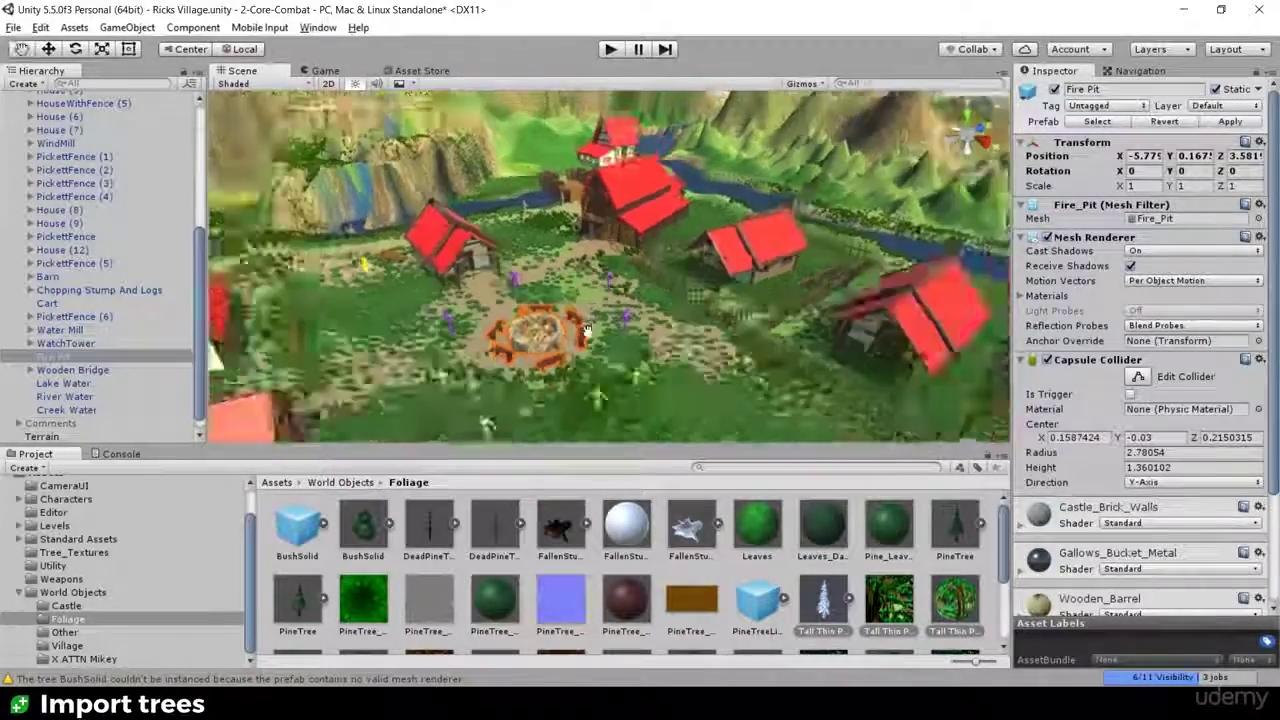
alt+drag(638, 196, 615, 148)
key(w)
right_drag(564, 294, 551, 302)
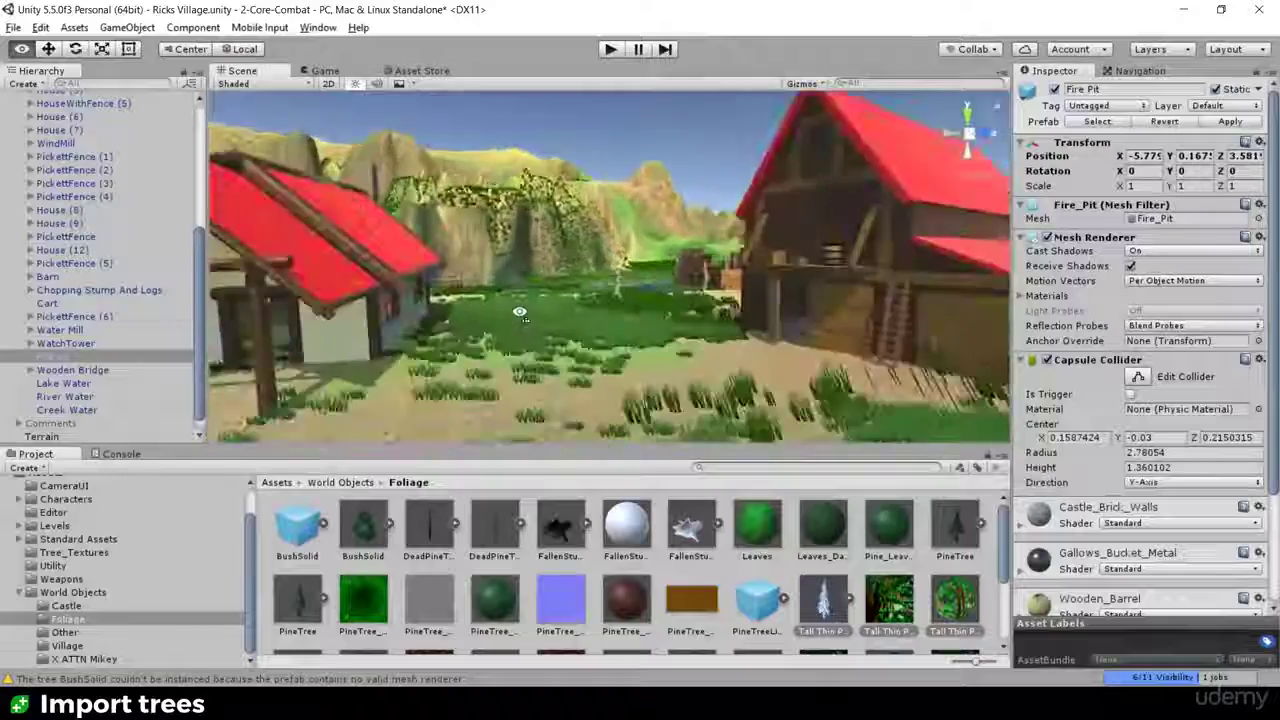
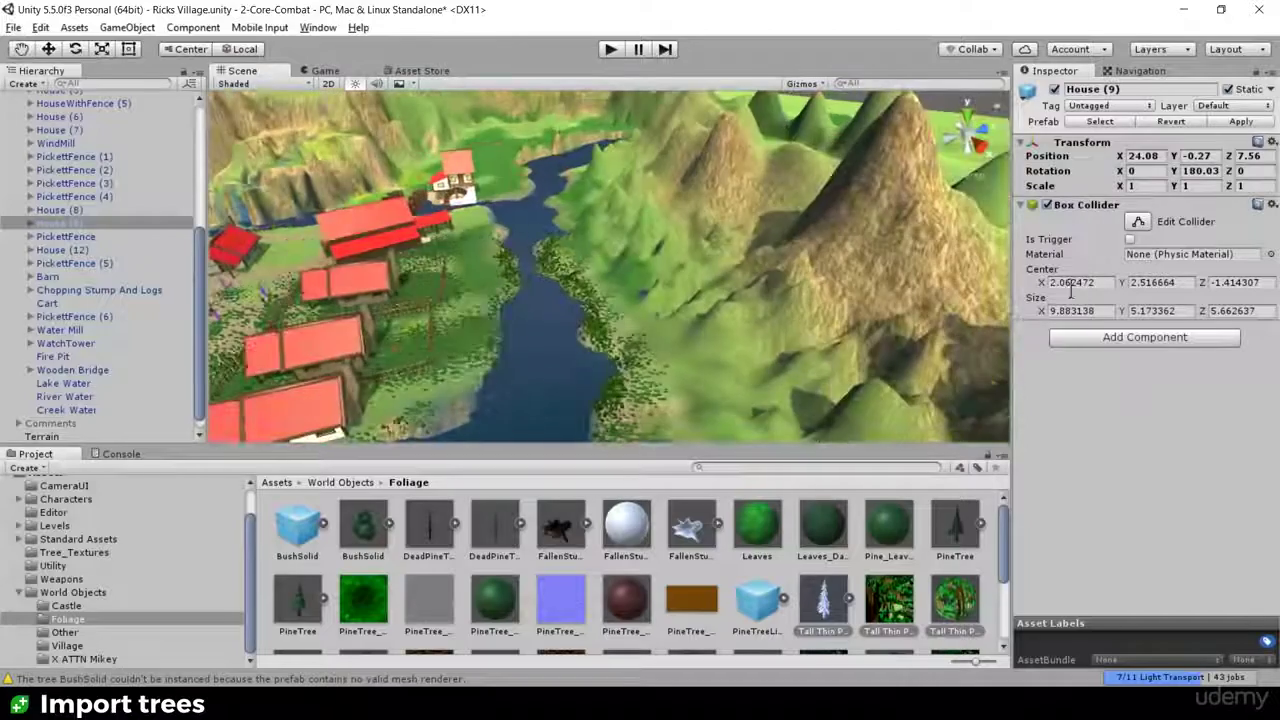
right_drag(620, 285, 726, 398)
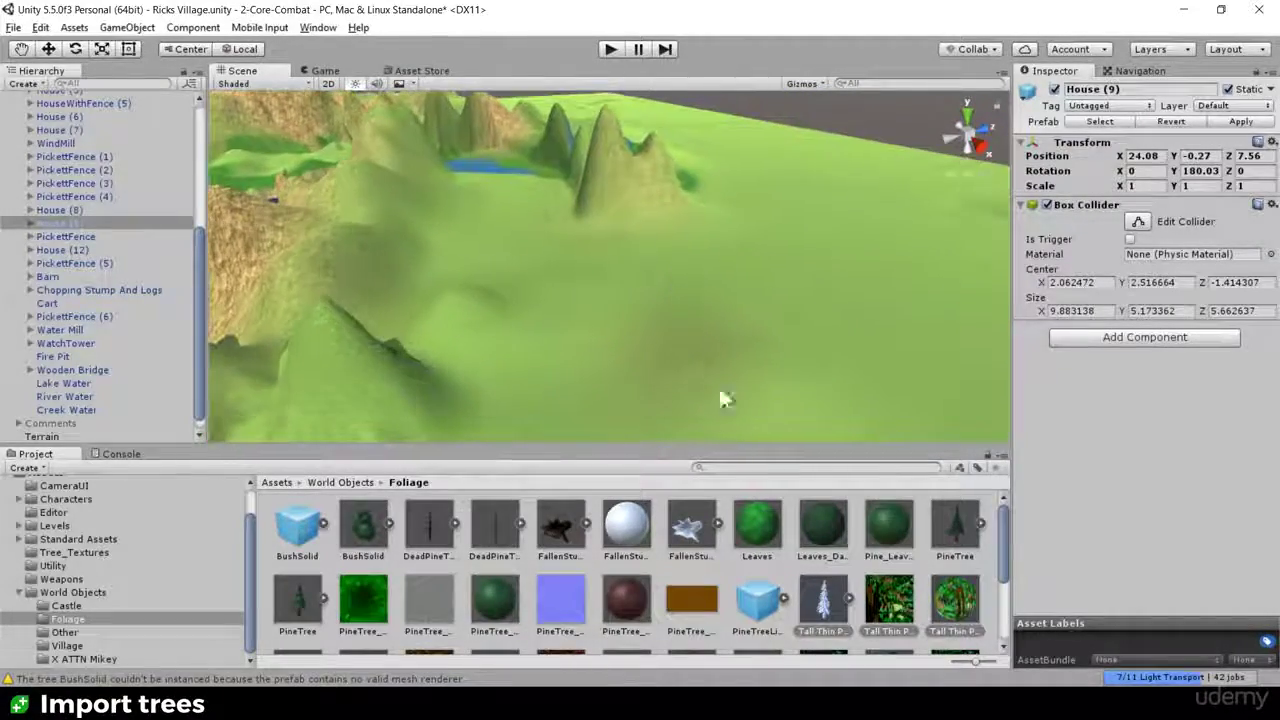
click(960, 468)
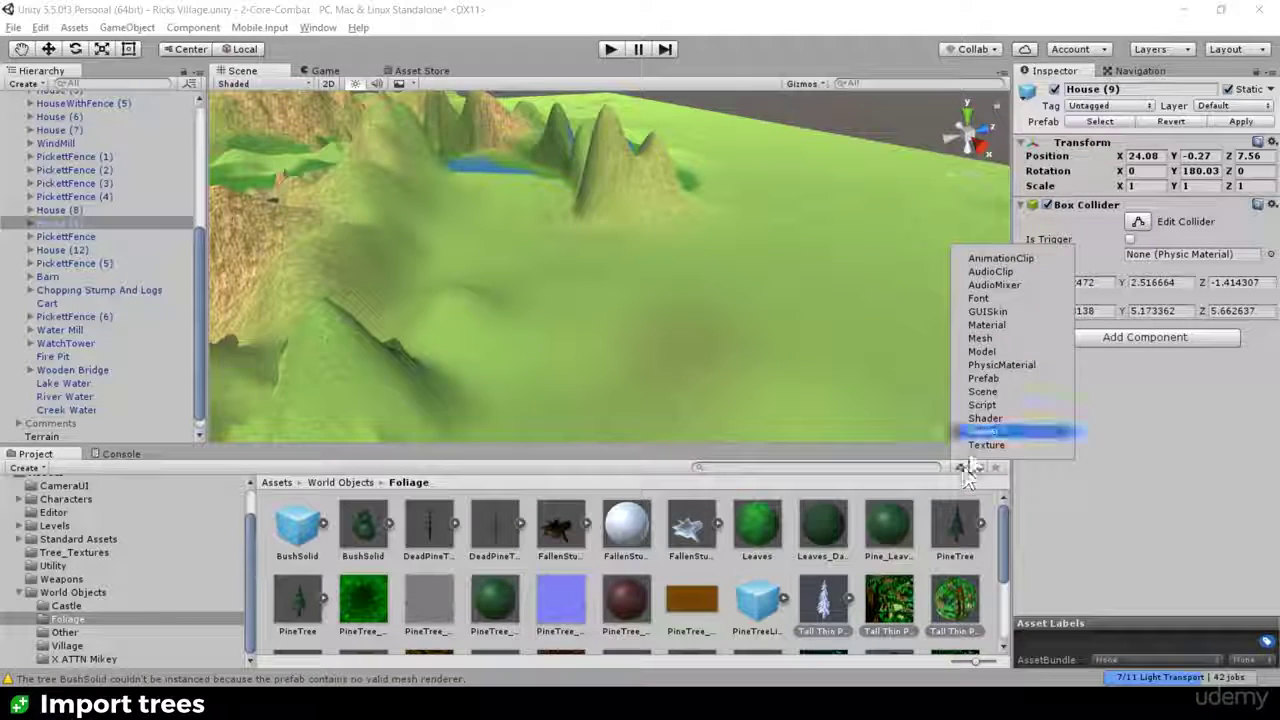
click(1001, 380)
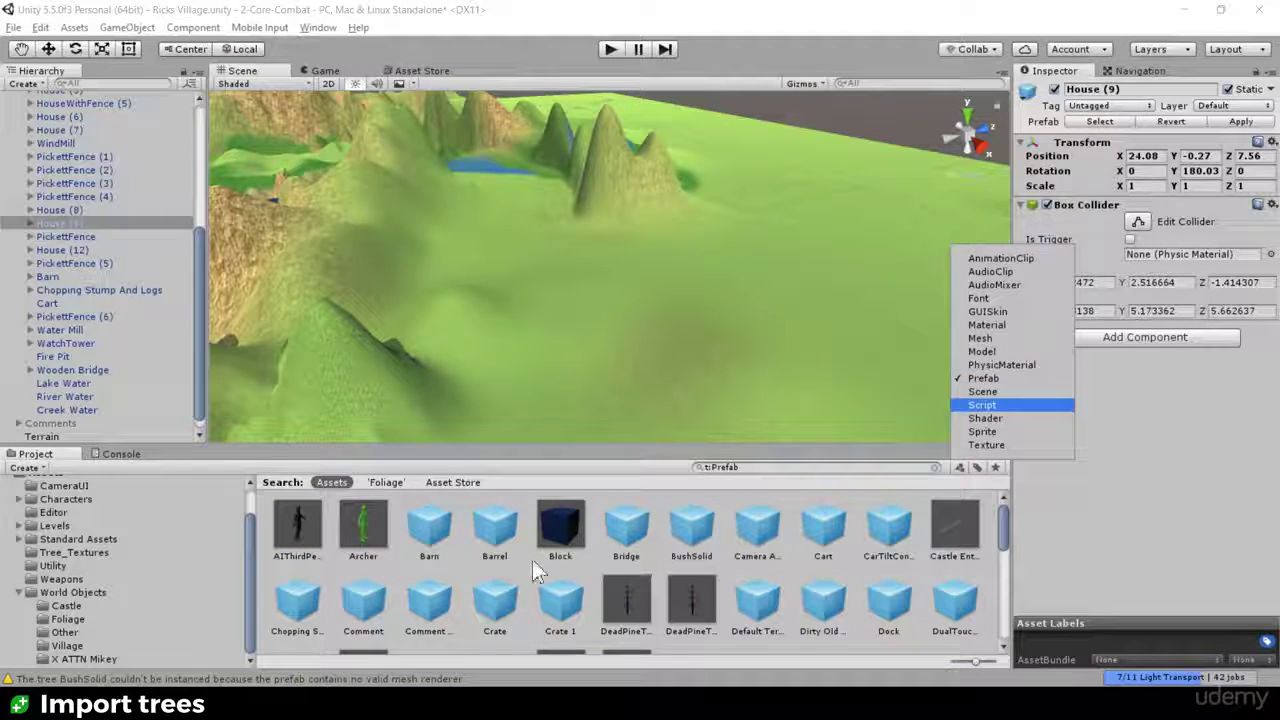
click(67, 618)
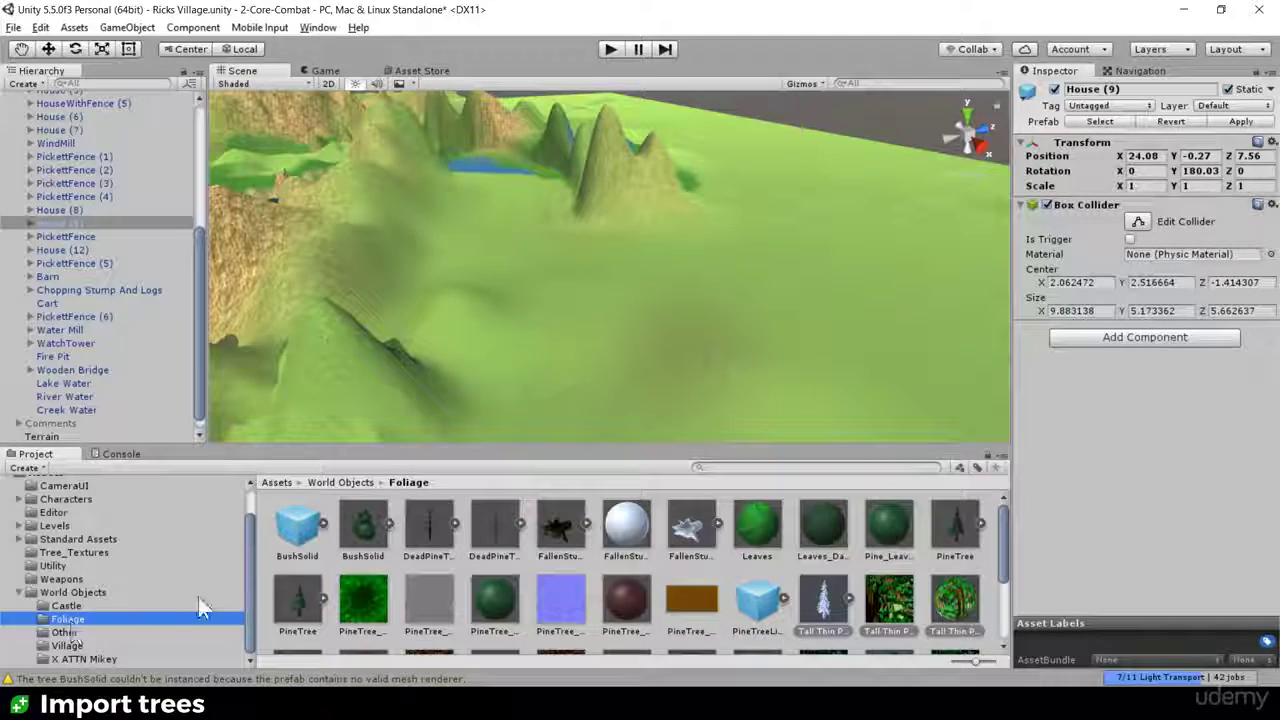
Step: Filter the Foliage folder's contents to show only prefabs
click(963, 468)
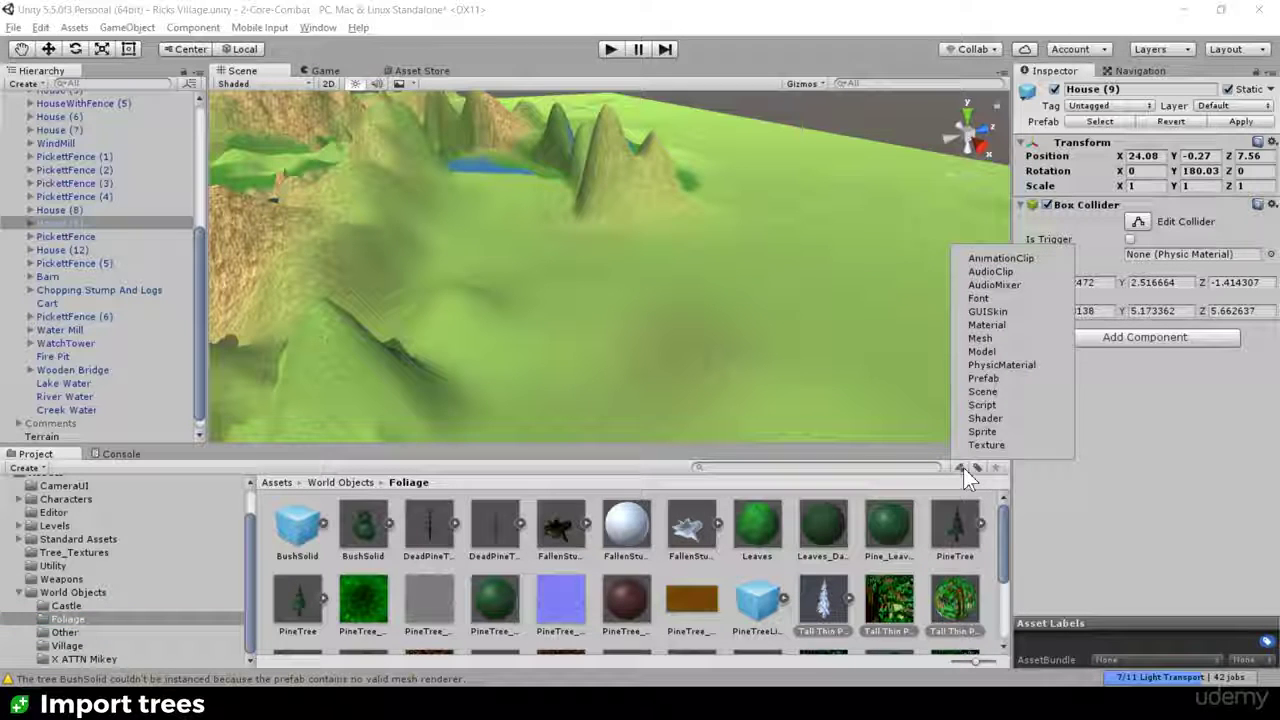
click(984, 379)
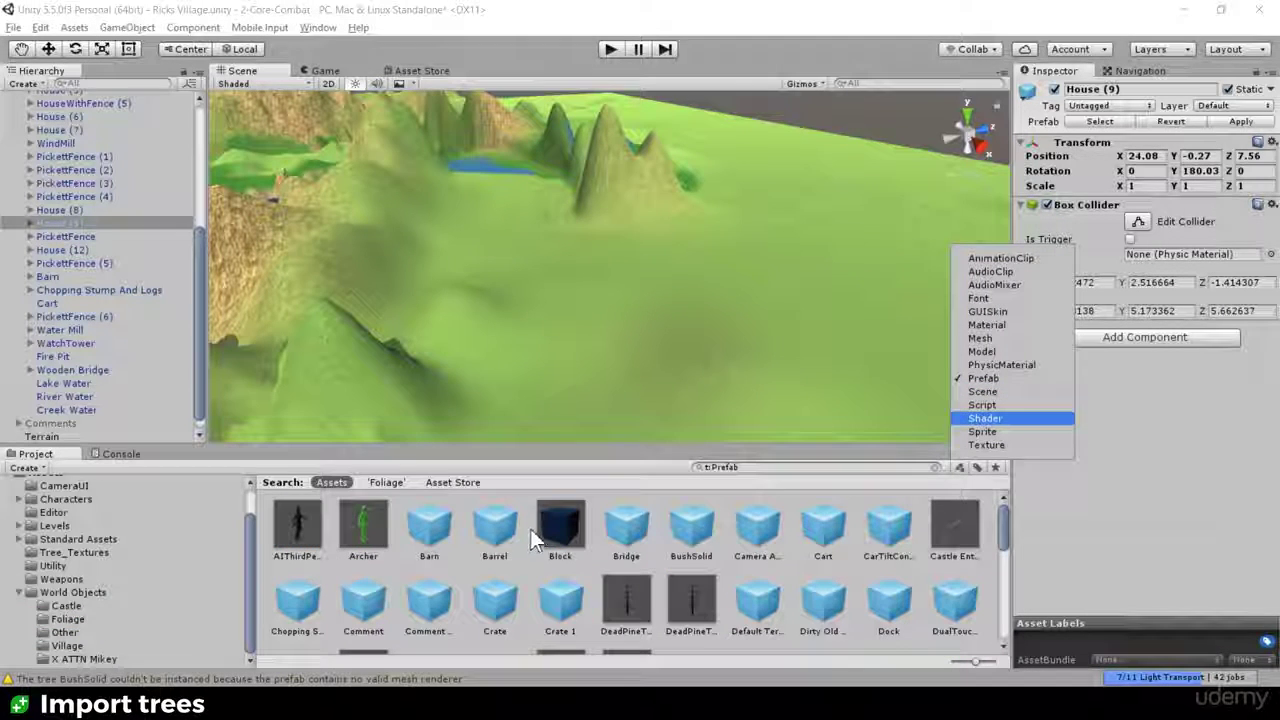
click(381, 481)
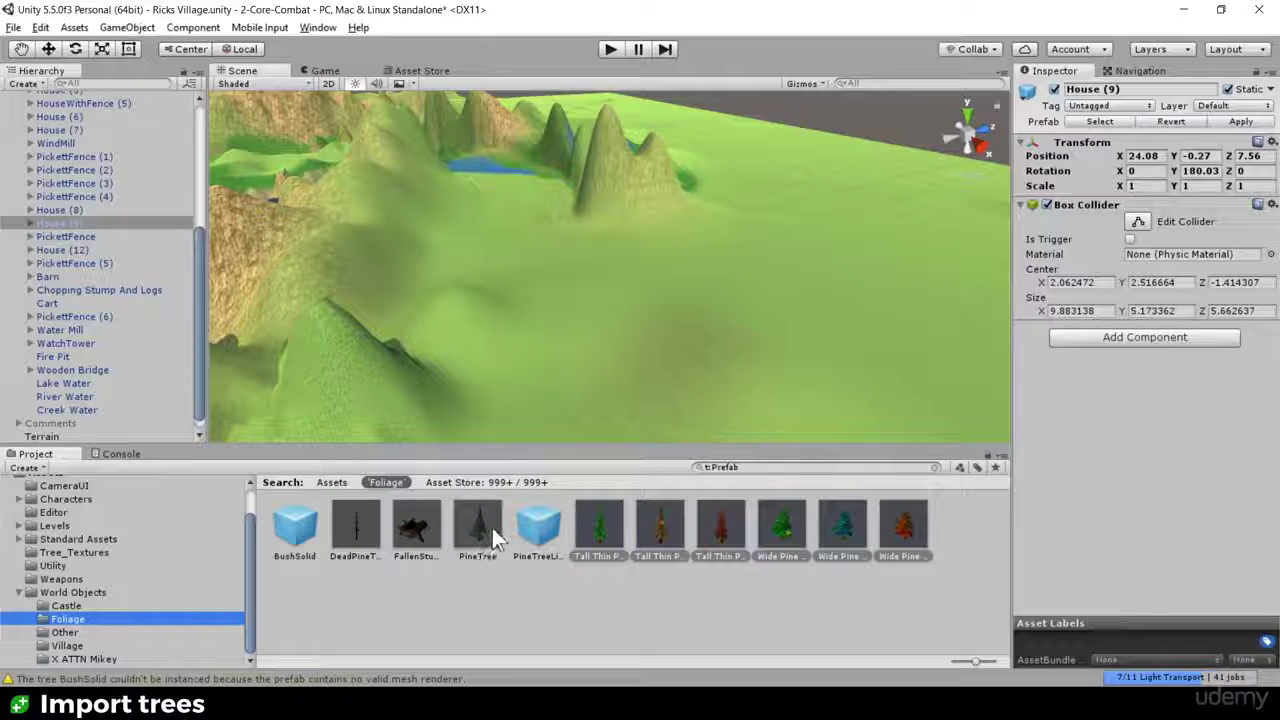
Step: Place a PineTree prefab on the open grass plain beyond the mountains and frame it in the view
drag(480, 538, 532, 455)
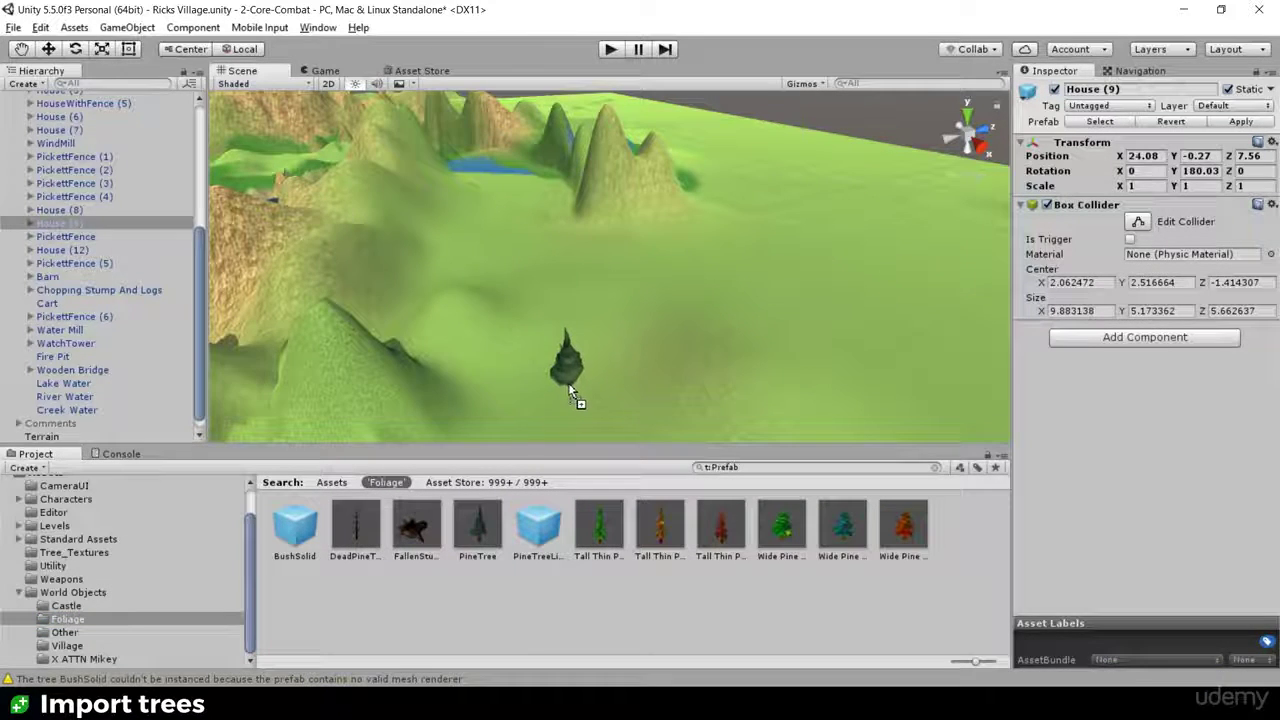
drag(570, 388, 567, 388)
right_drag(564, 376, 574, 333)
key(f)
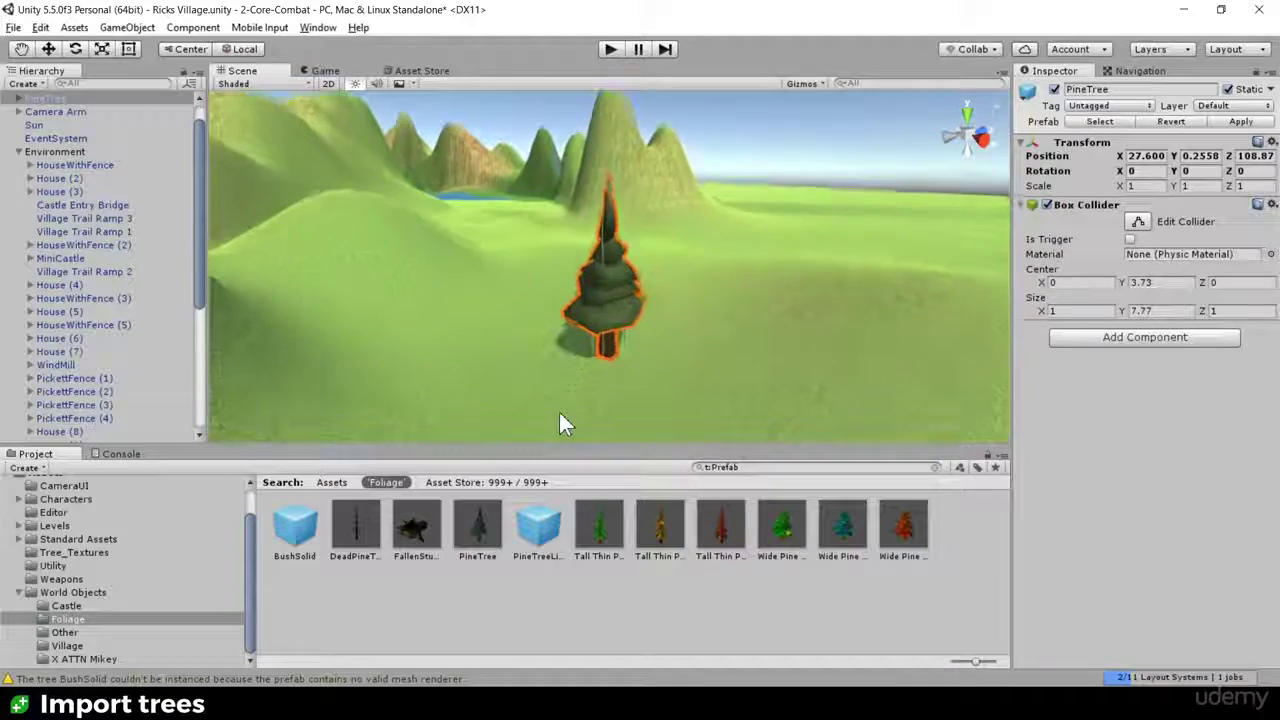
Step: Examine the shape and look of the placed PineTree from several angles and distances
scroll(610, 338, up, 10)
alt+drag(623, 331, 607, 264)
scroll(531, 304, down, 10)
scroll(531, 303, up, 9)
scroll(543, 304, down, 4)
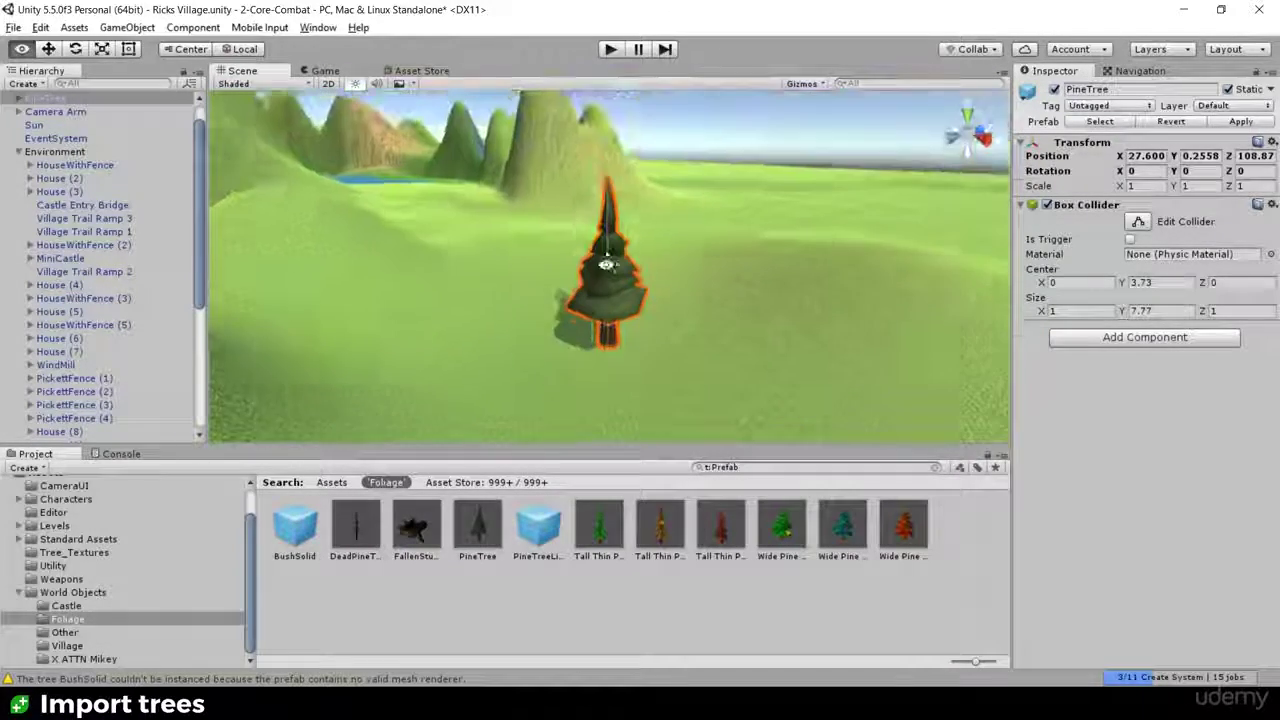
scroll(606, 264, up, 3)
scroll(585, 355, down, 2)
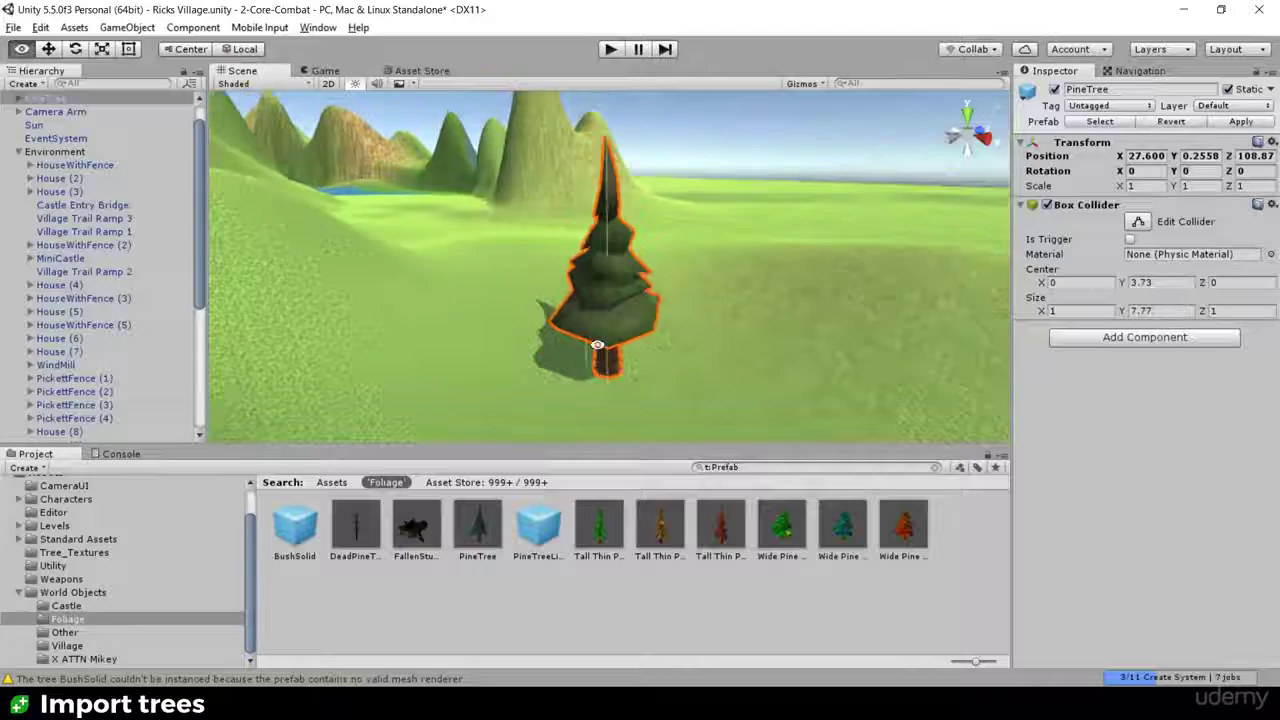
alt+drag(597, 345, 534, 376)
scroll(546, 363, down, 5)
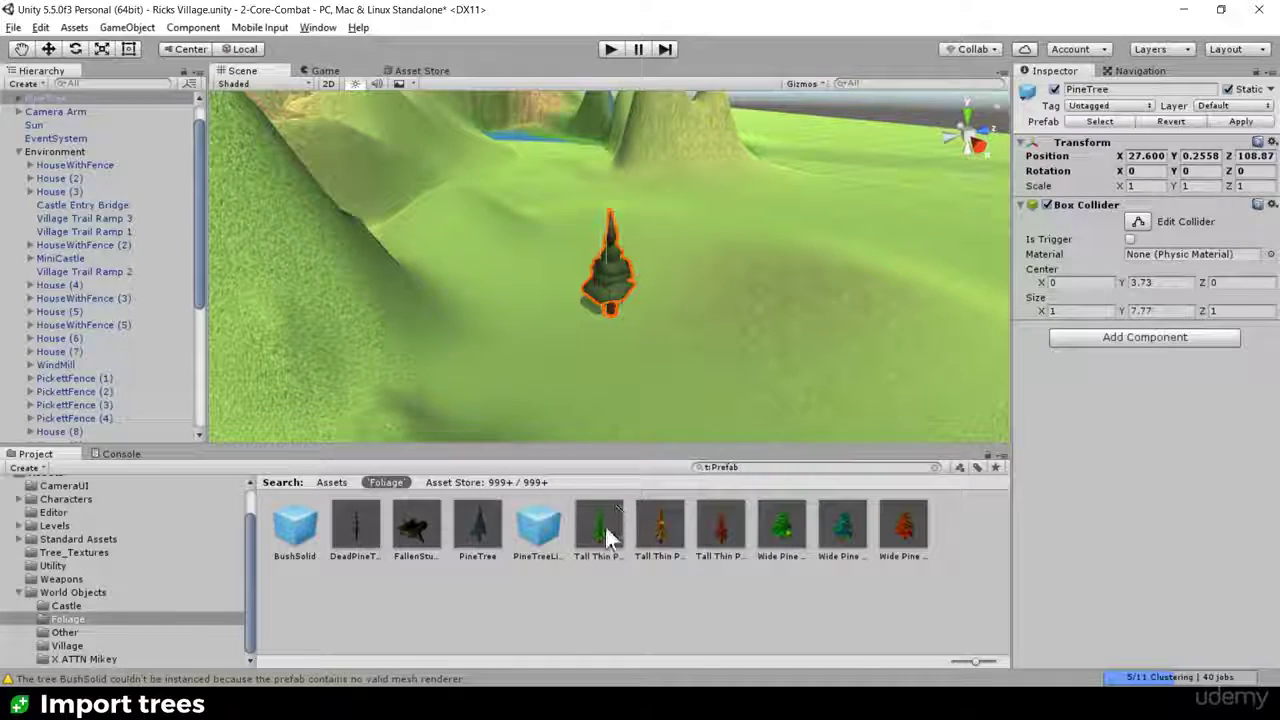
Step: Place a Tall Thin Pine Tree Green prefab beside the PineTree and view the two together
drag(604, 524, 668, 290)
key(f)
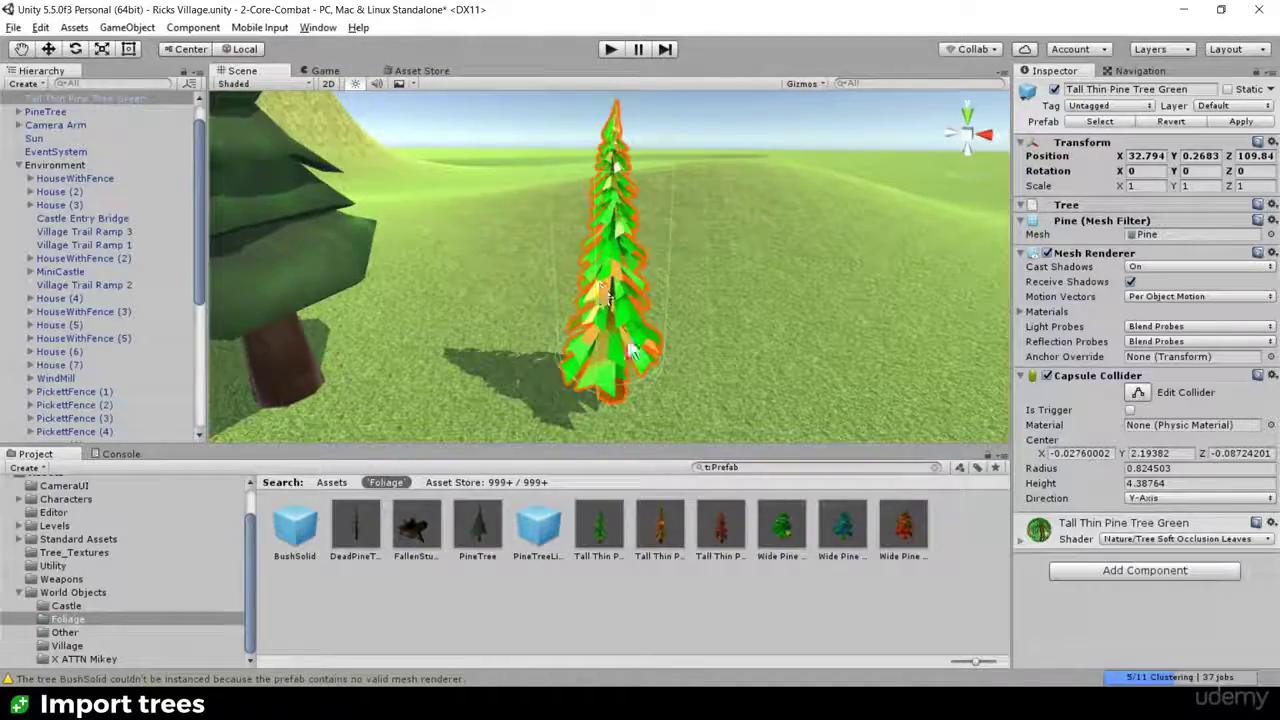
alt+drag(632, 348, 745, 293)
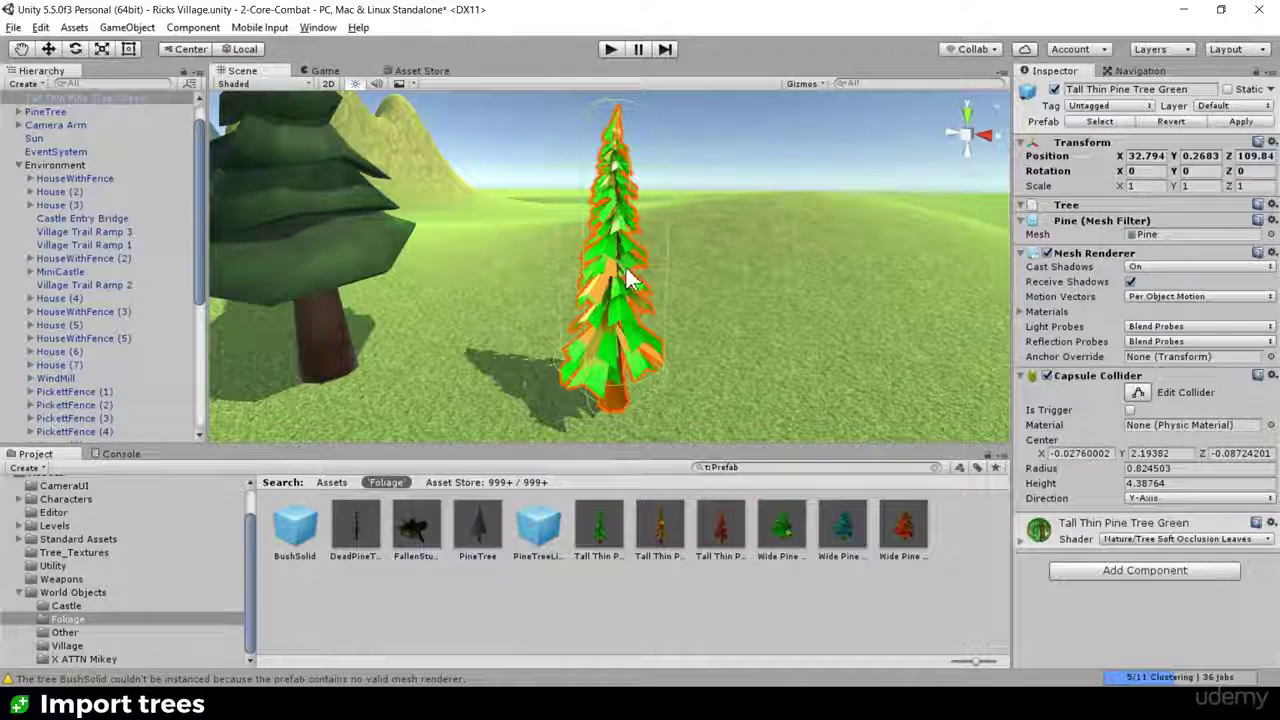
scroll(624, 291, down, 5)
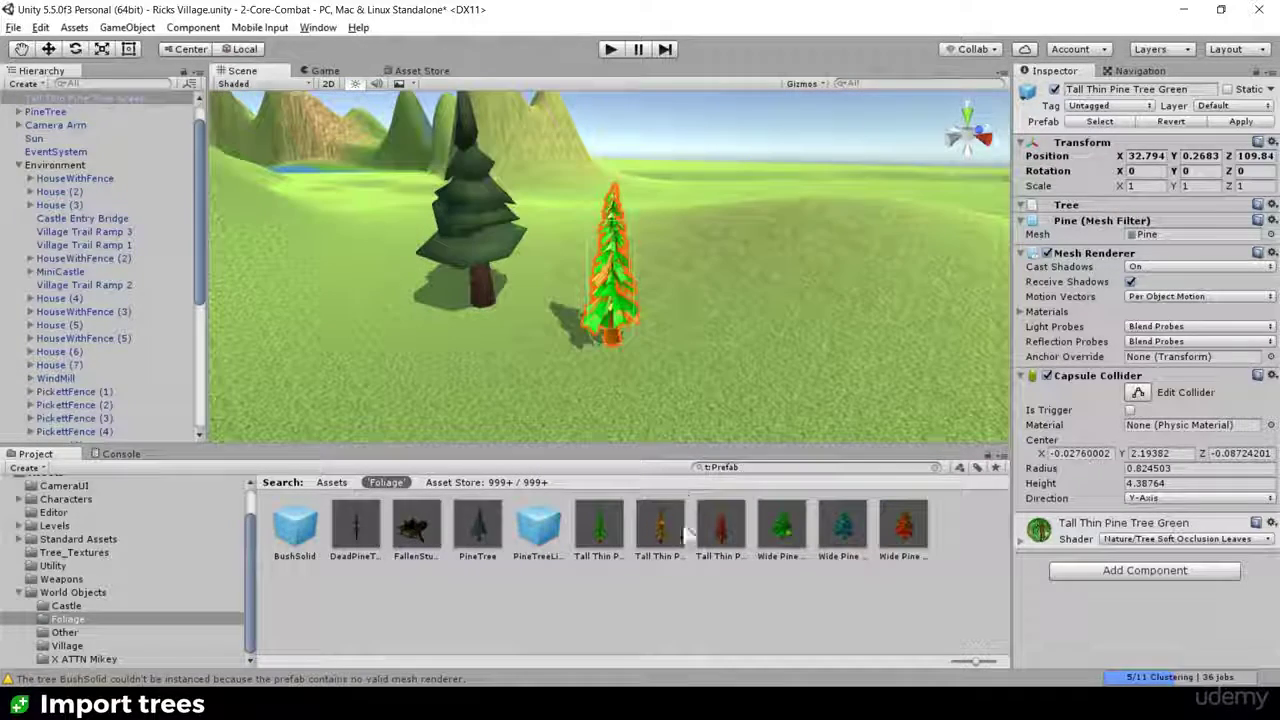
Step: Add the Tall Thin Pine Tree Orange Green and Tall Thin Pine Tree Red prefabs in a row beside the green one
drag(662, 545, 678, 387)
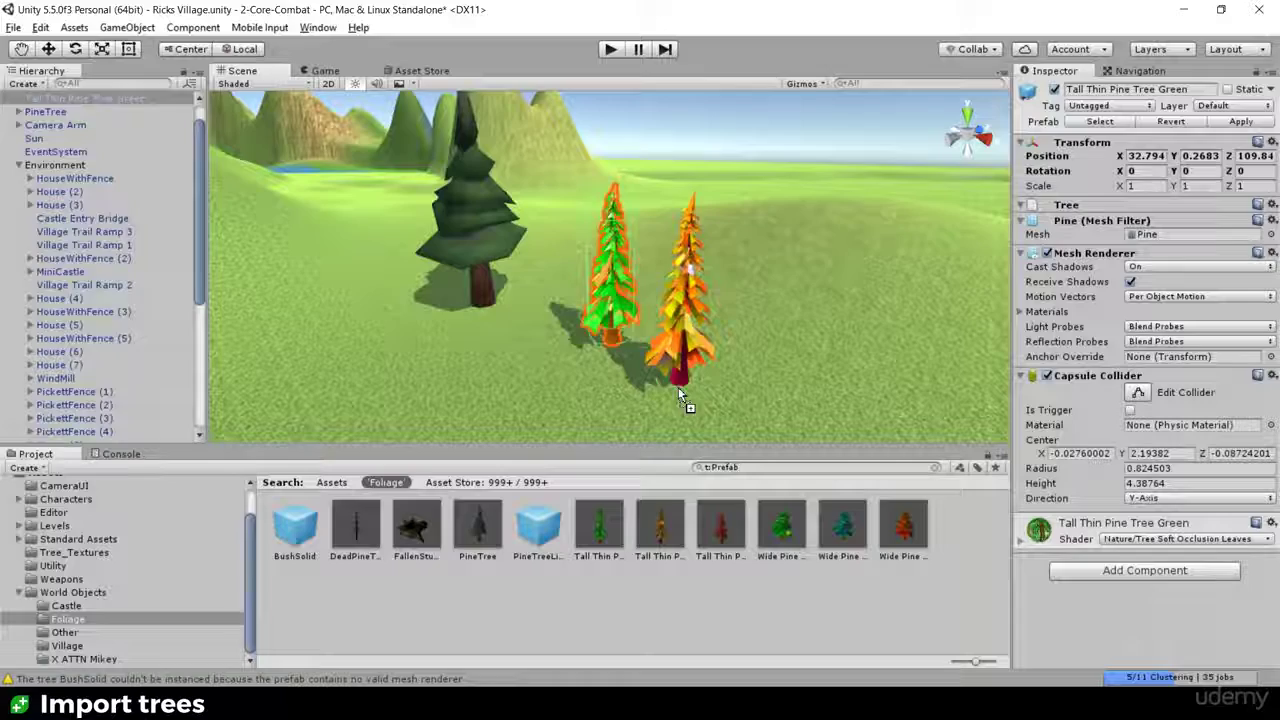
click(660, 540)
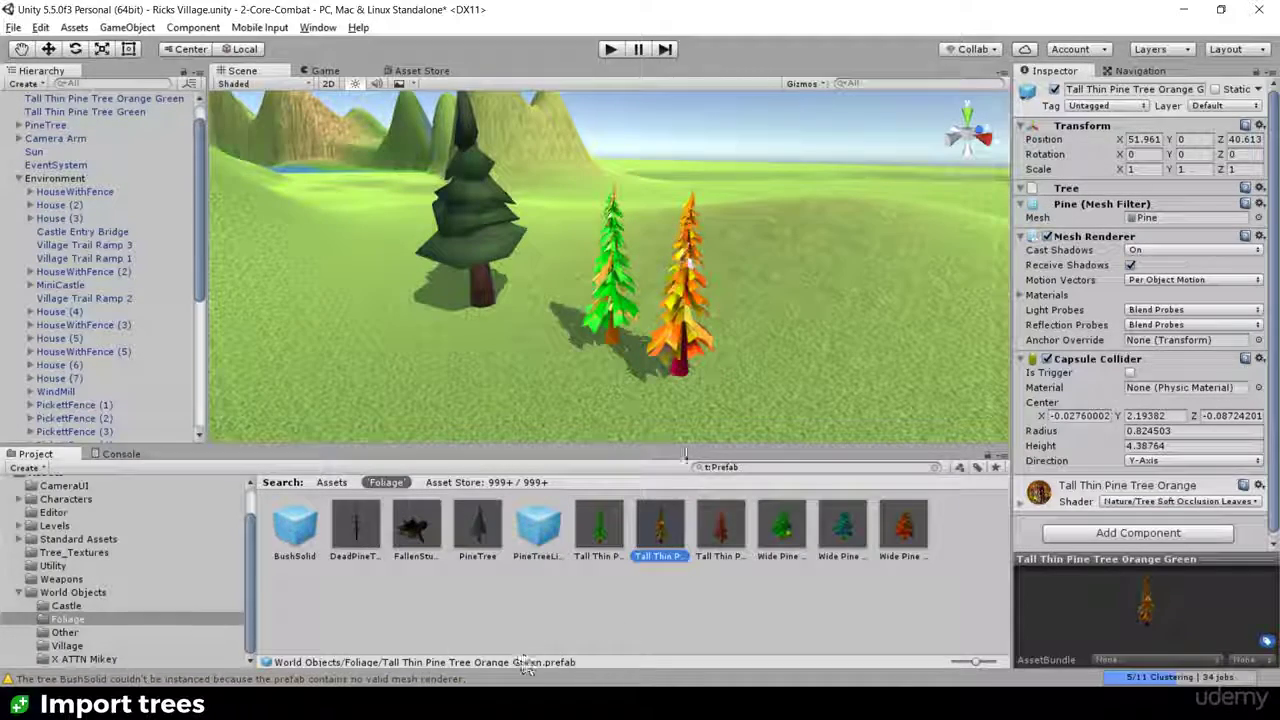
alt+drag(745, 316, 697, 317)
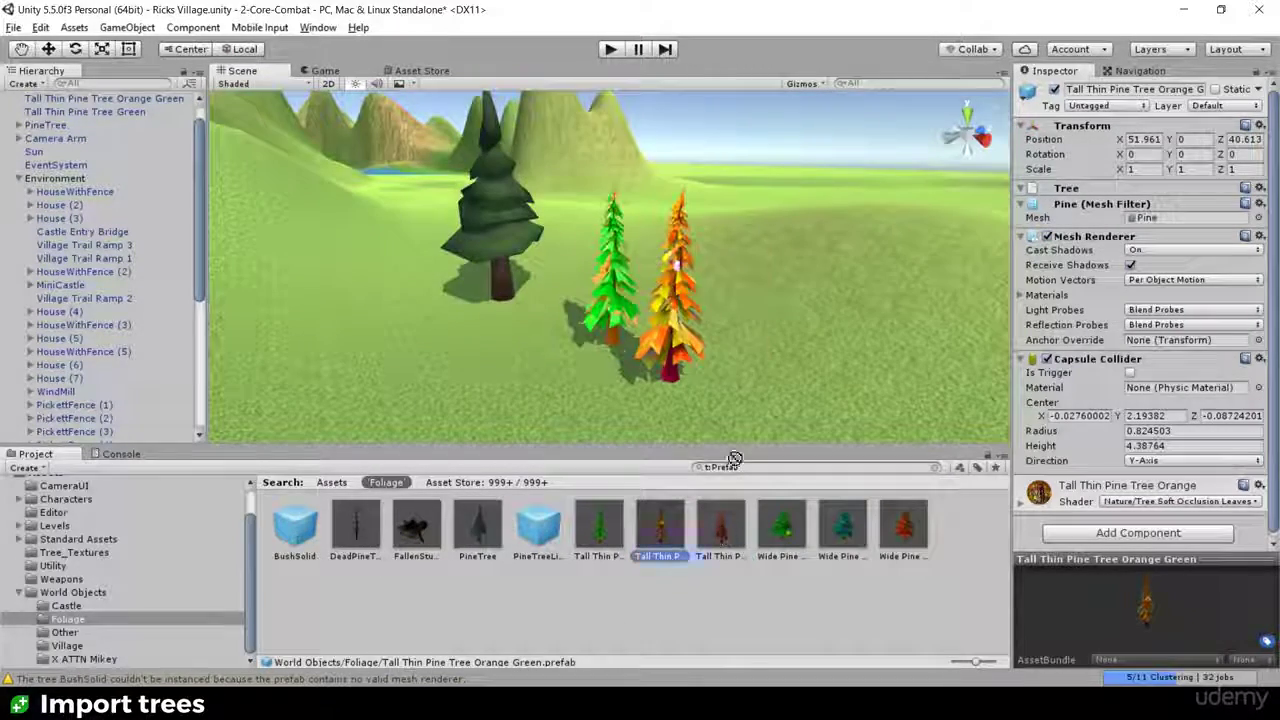
drag(735, 458, 753, 393)
key(f)
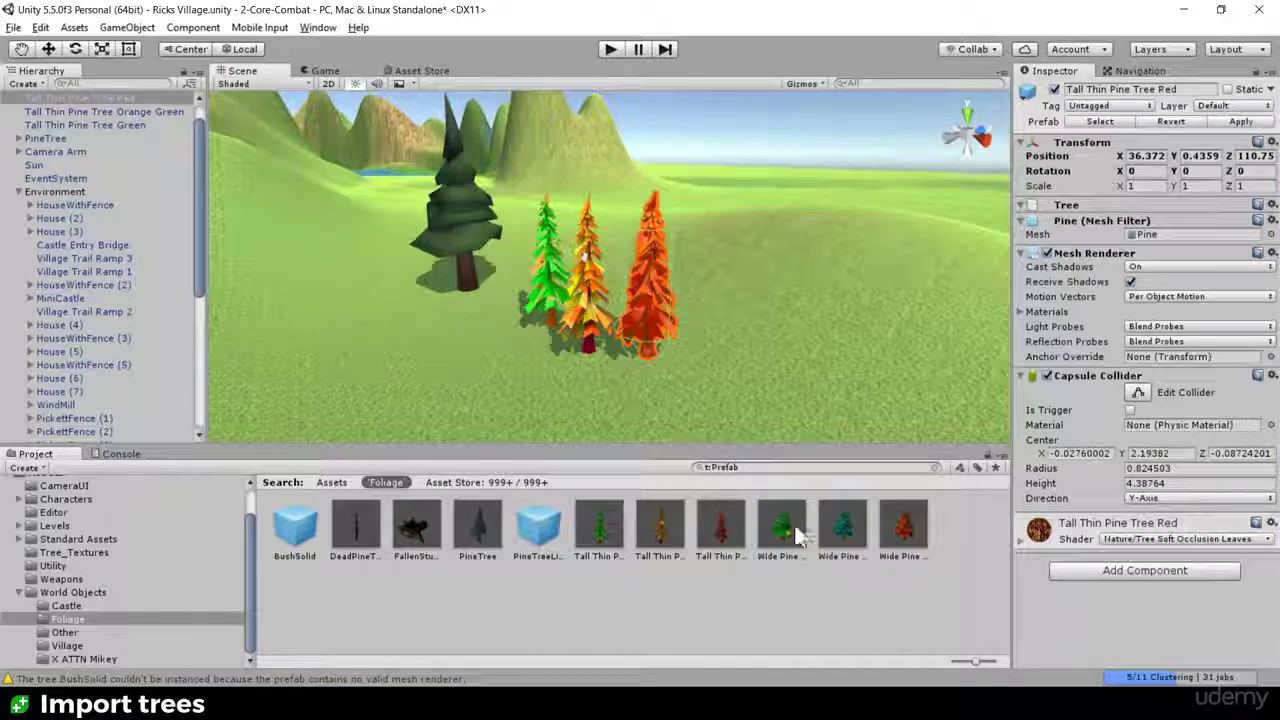
Step: Place the Wide Pine Tree Green, Wide Pine Tree Green 1 and Wide Pine Tree Orange prefabs in front of the tall thin trees
drag(795, 535, 570, 405)
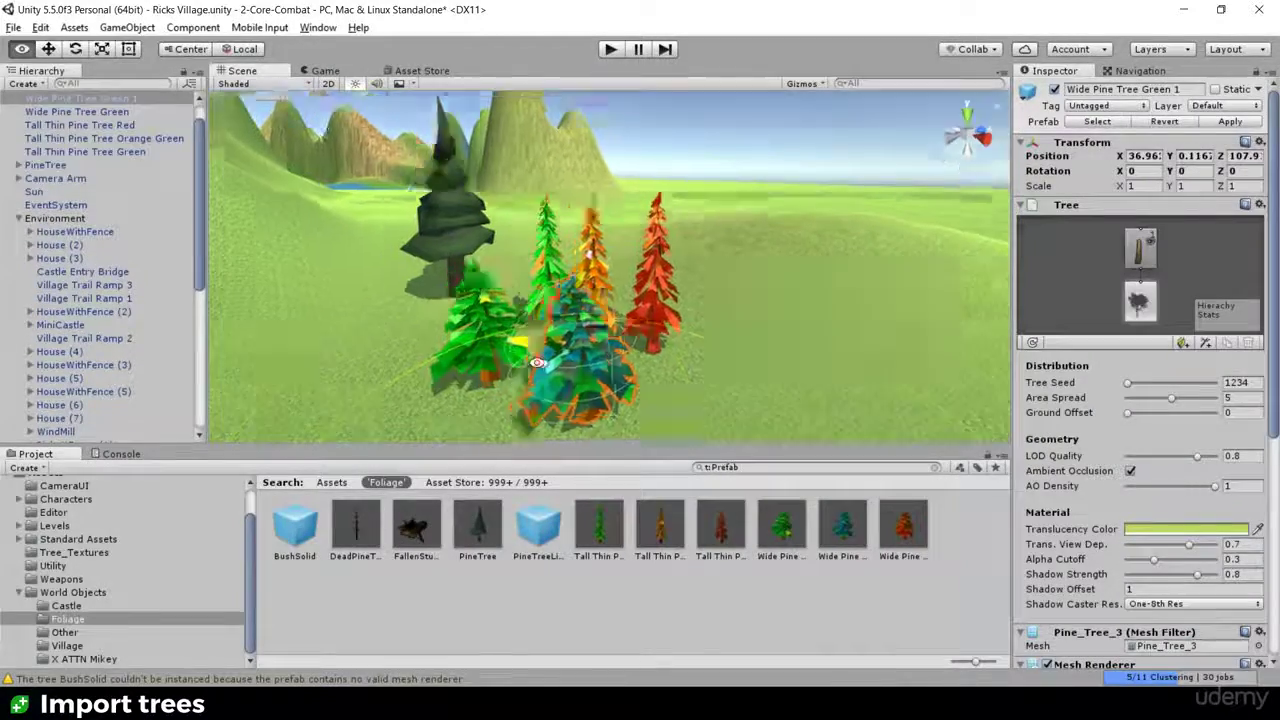
alt+drag(537, 362, 535, 322)
drag(902, 527, 677, 400)
scroll(606, 366, down, 5)
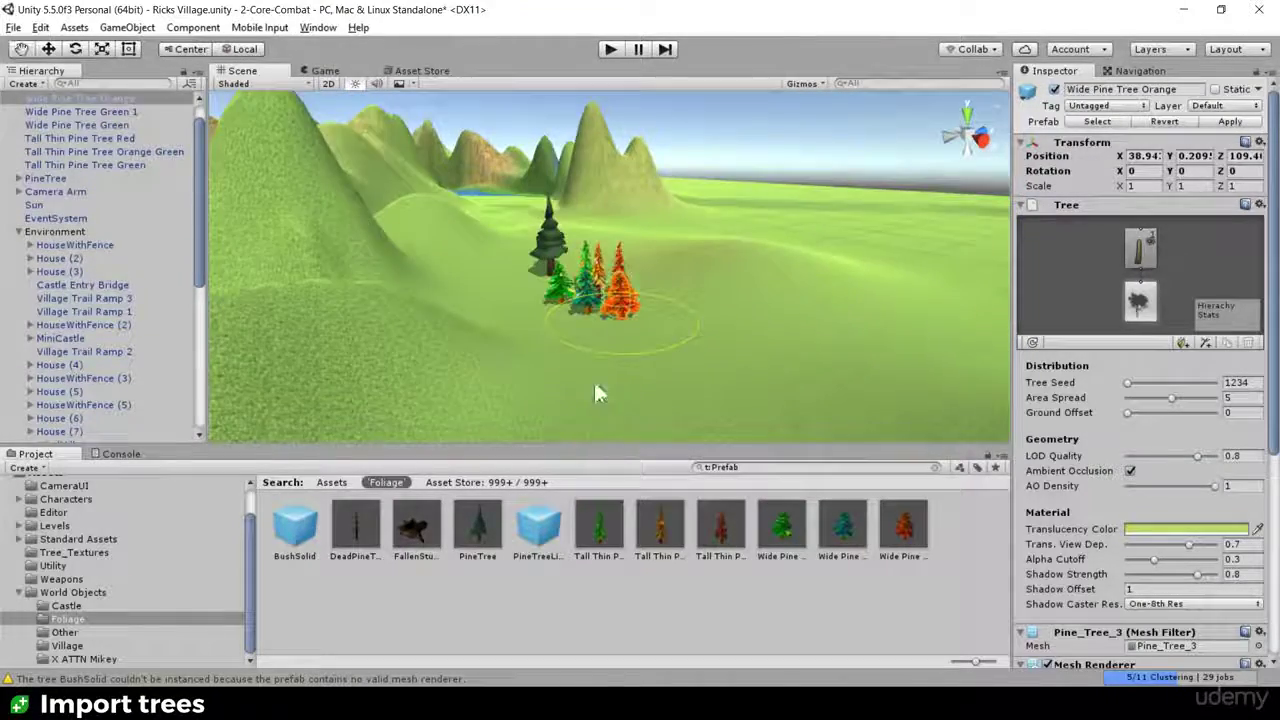
Step: Compare the sizes, shapes and colours of the placed tree samples from several angles and distances
scroll(597, 380, up, 6)
alt+drag(643, 377, 414, 343)
alt+drag(454, 306, 623, 289)
scroll(728, 298, down, 3)
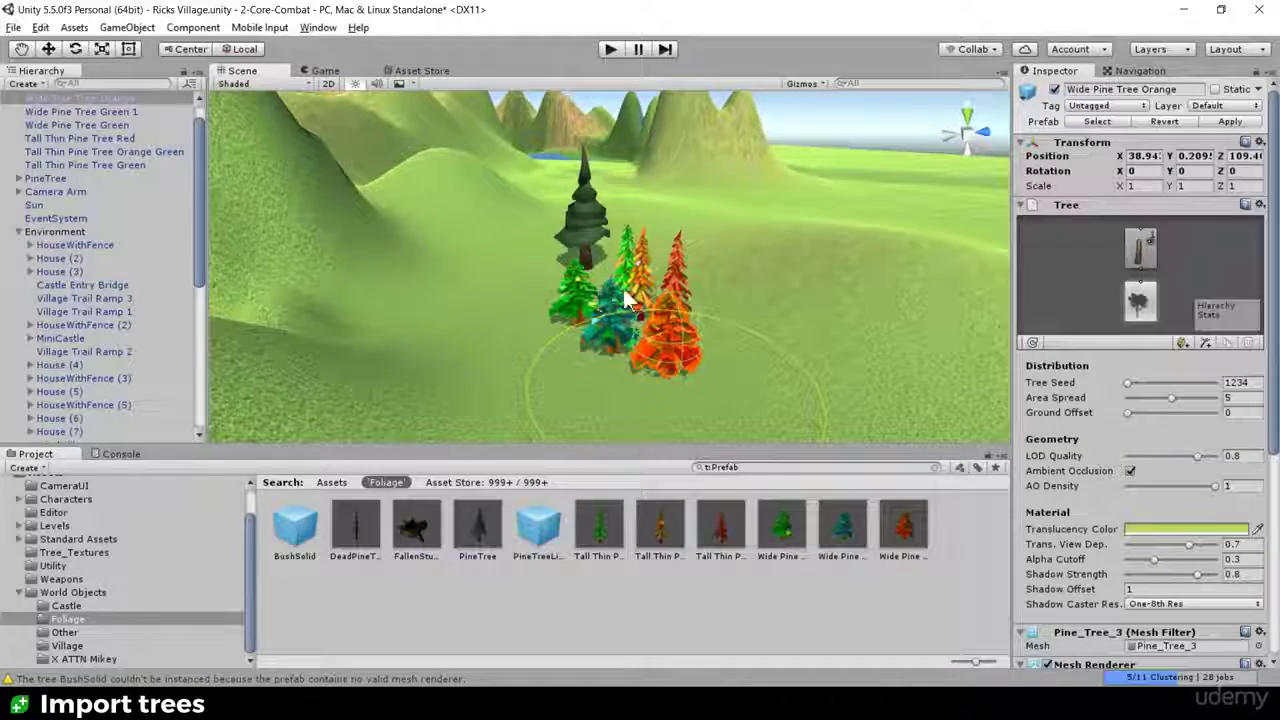
scroll(682, 288, up, 5)
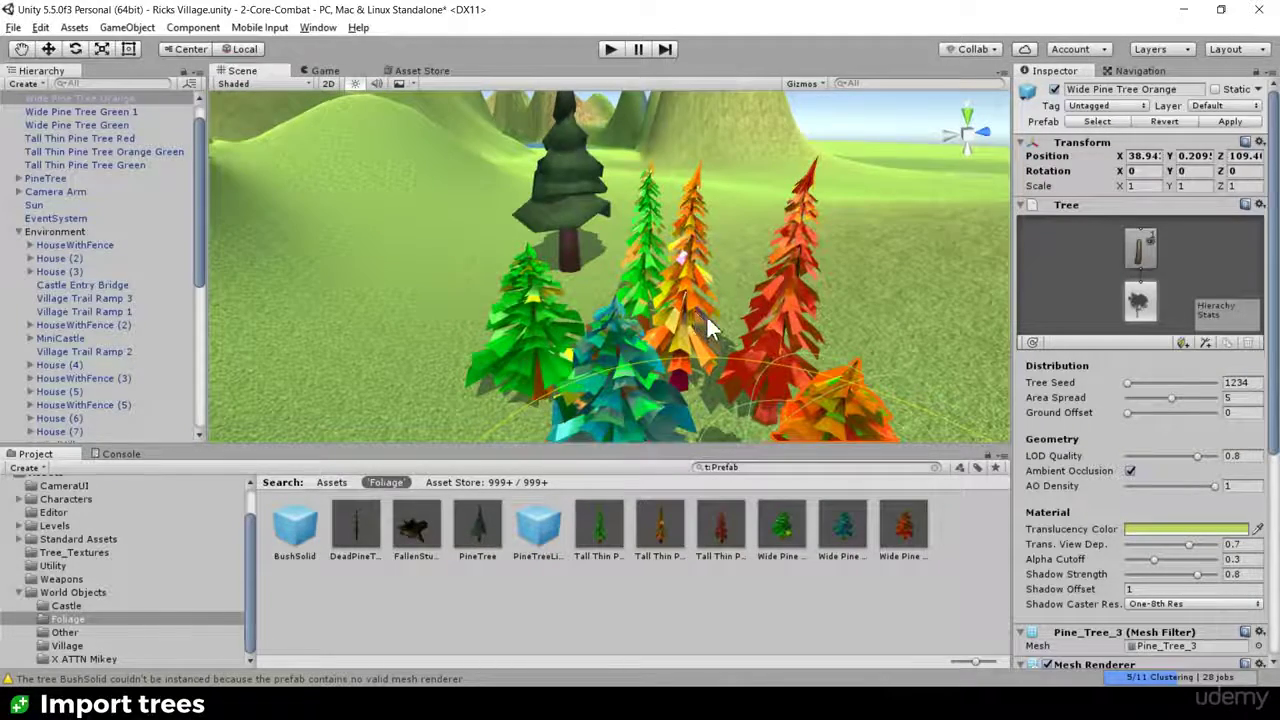
click(790, 306)
scroll(764, 326, down, 3)
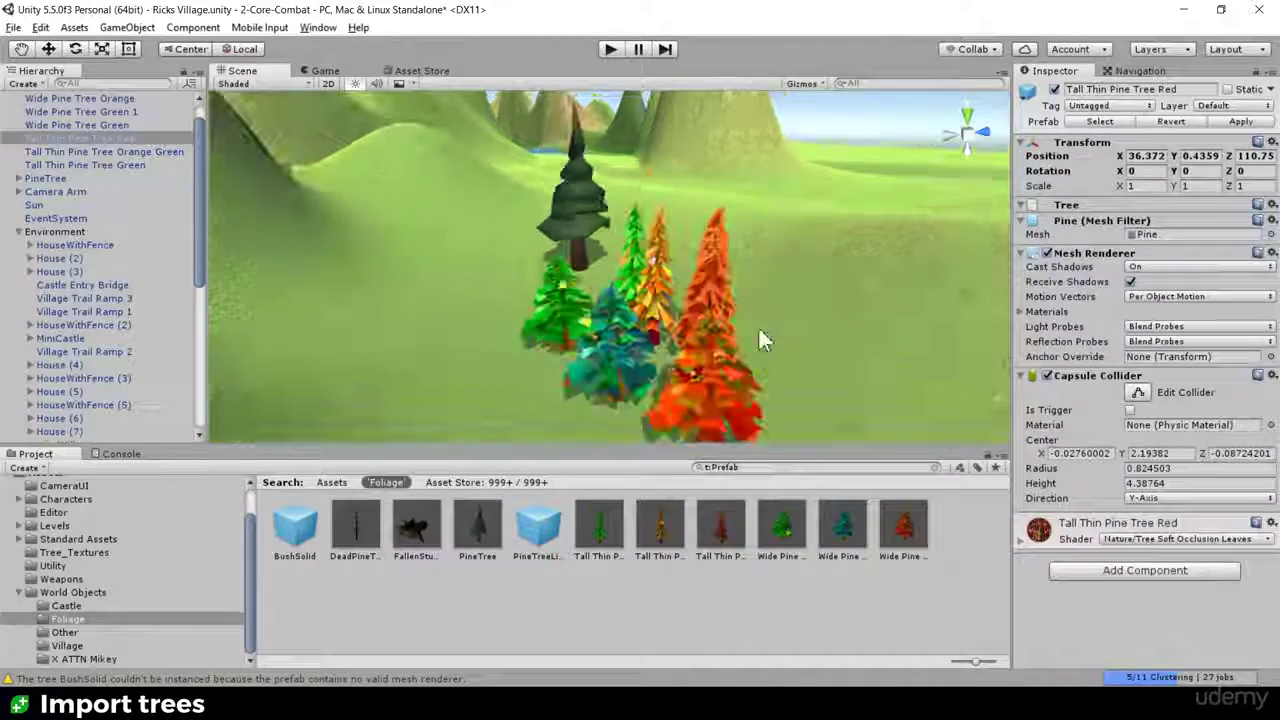
alt+drag(758, 327, 685, 400)
alt+drag(770, 380, 694, 399)
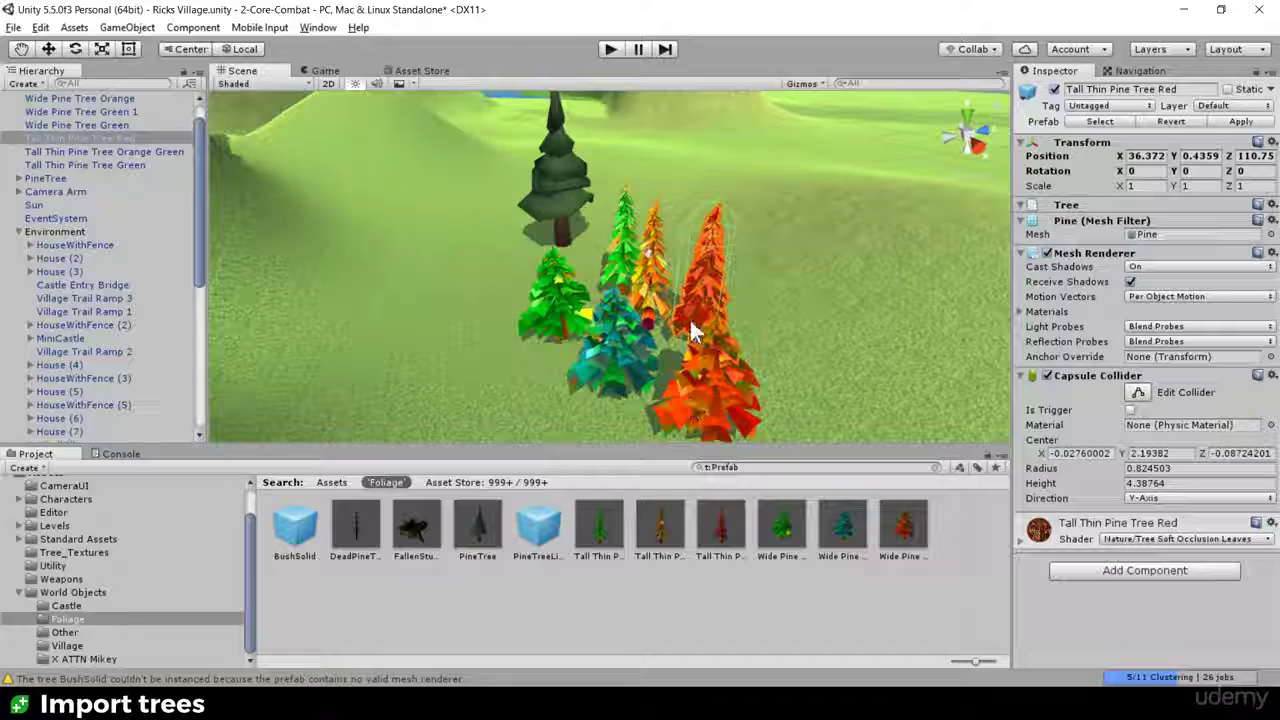
scroll(689, 317, down, 5)
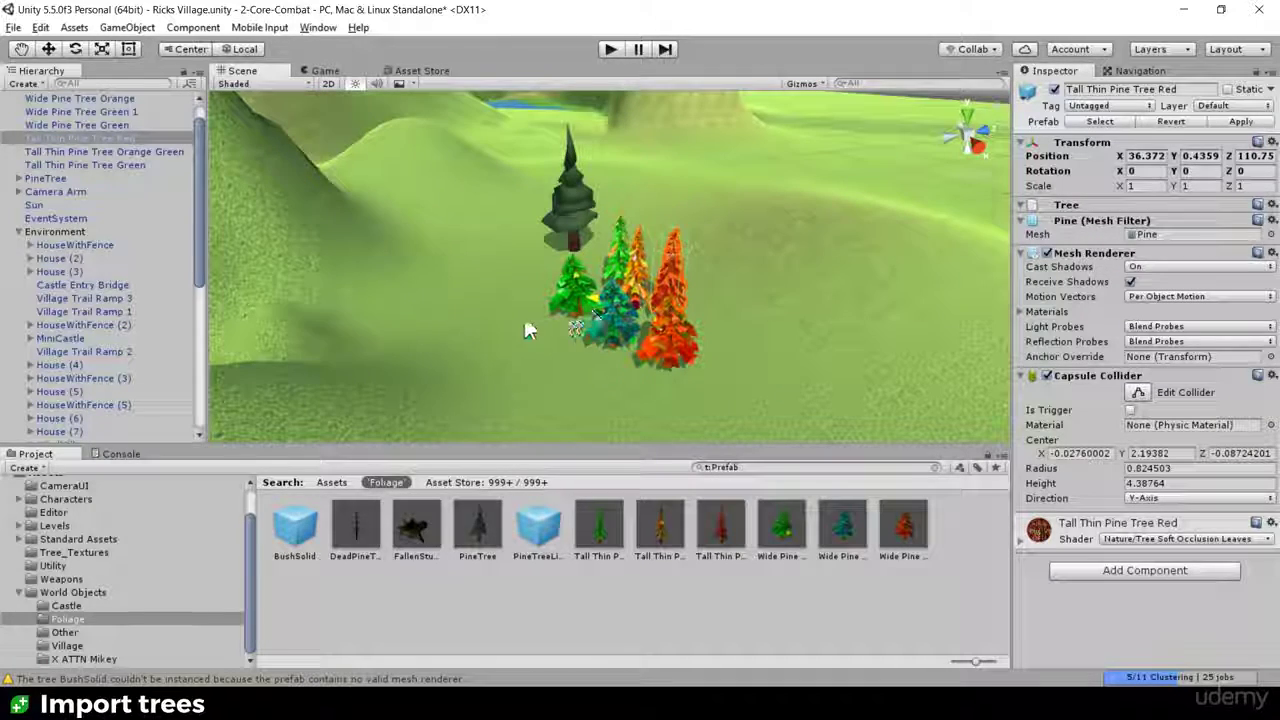
alt+drag(648, 327, 735, 358)
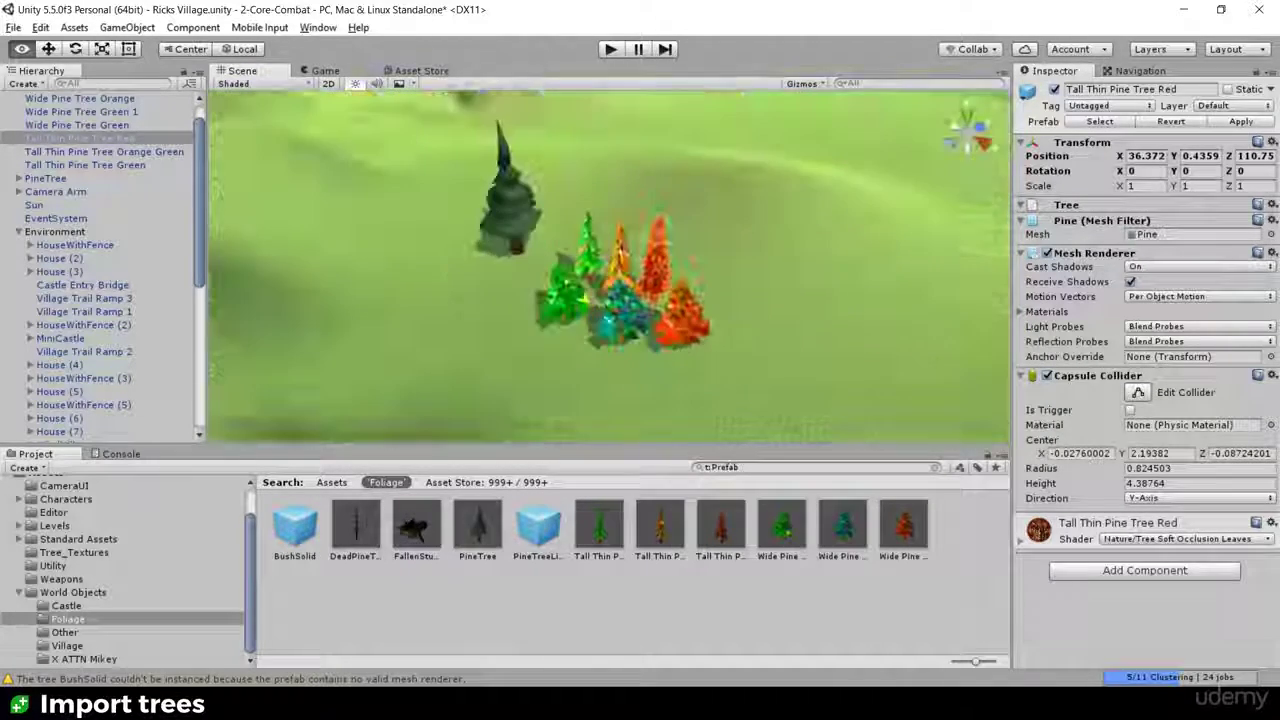
alt+drag(447, 306, 597, 290)
Step: Survey the waterfall cliffs, river and mountains around the village for how the coloured trees would suit them
scroll(592, 300, up, 8)
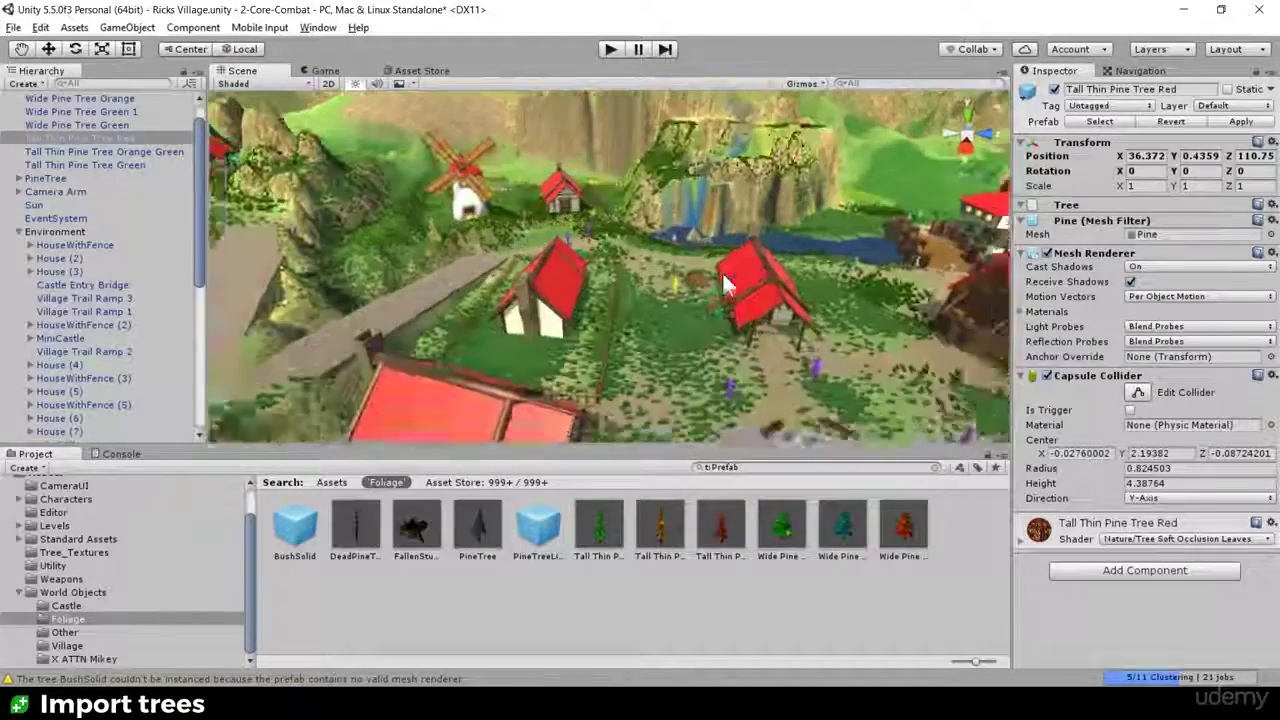
middle_drag(697, 235, 587, 374)
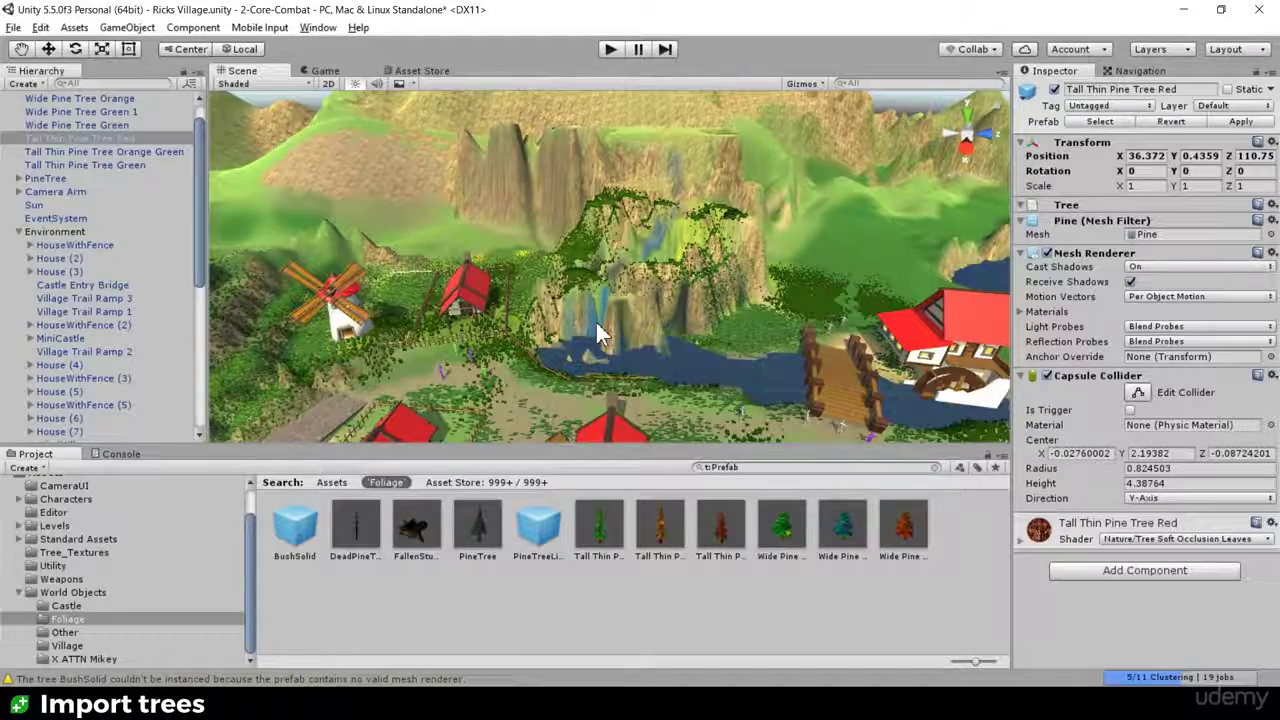
alt+drag(597, 323, 780, 384)
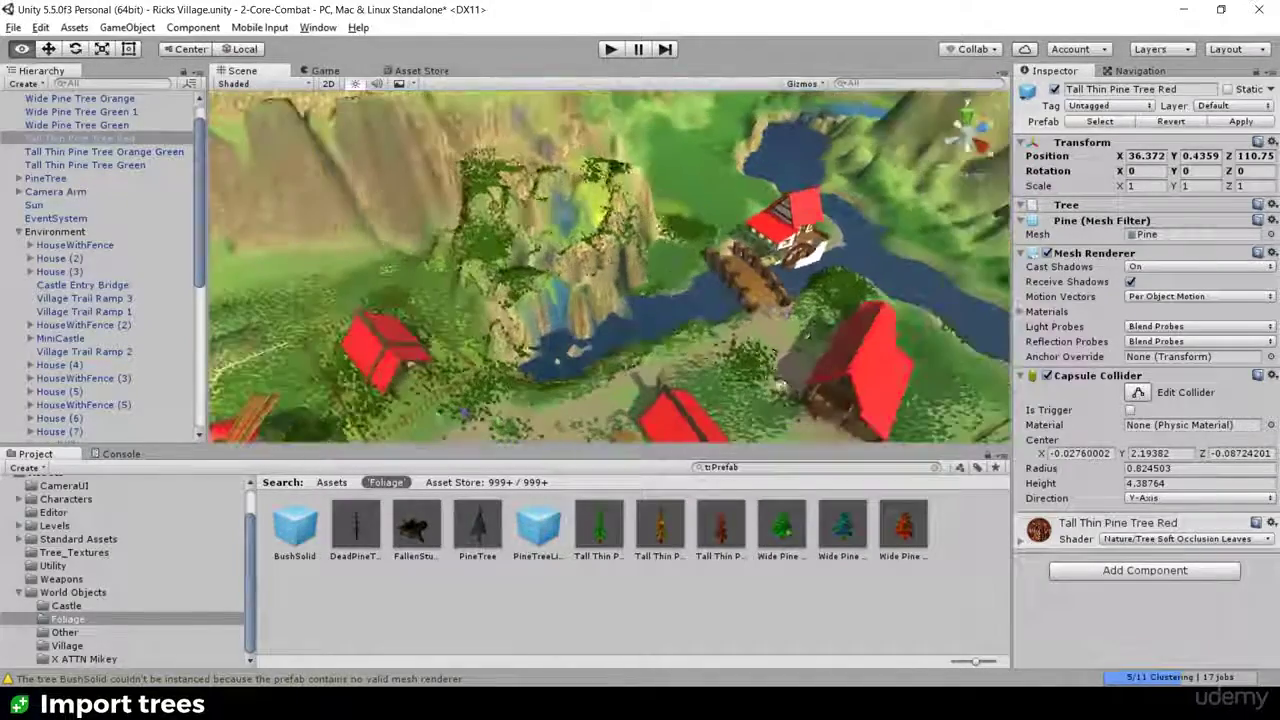
middle_drag(688, 320, 610, 345)
alt+drag(610, 345, 754, 350)
middle_drag(754, 348, 667, 303)
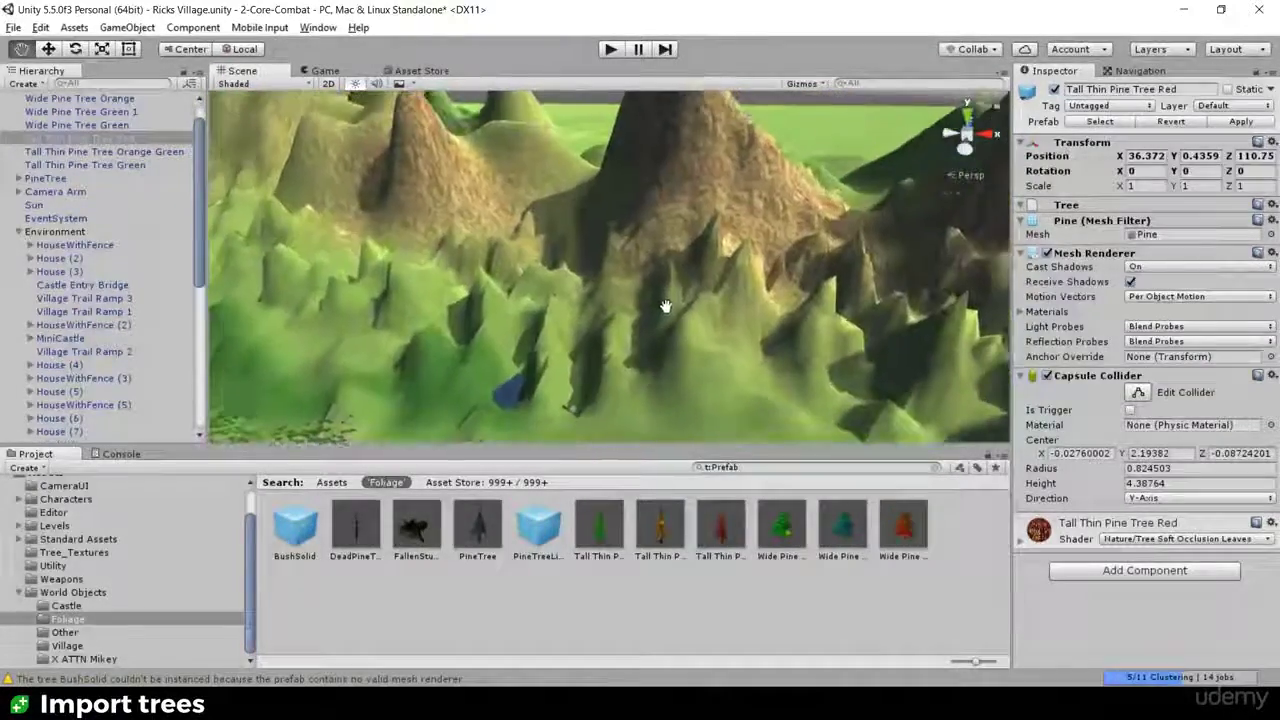
scroll(667, 299, down, 5)
alt+drag(667, 299, 508, 272)
middle_drag(508, 270, 734, 283)
alt+drag(734, 282, 605, 291)
alt+drag(387, 256, 545, 310)
Step: Look over the village around the fire pit and return to the tree samples on the plain beyond the mountains
scroll(583, 194, up, 4)
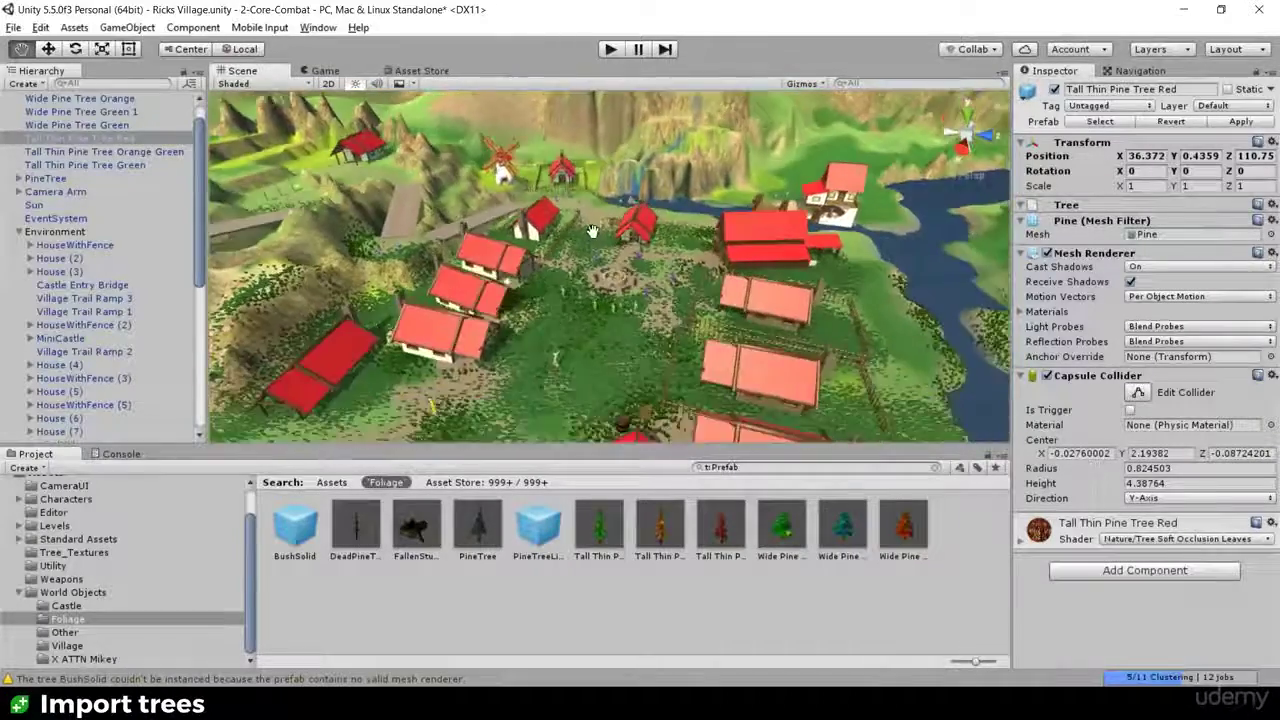
scroll(584, 196, up, 3)
middle_drag(594, 164, 592, 282)
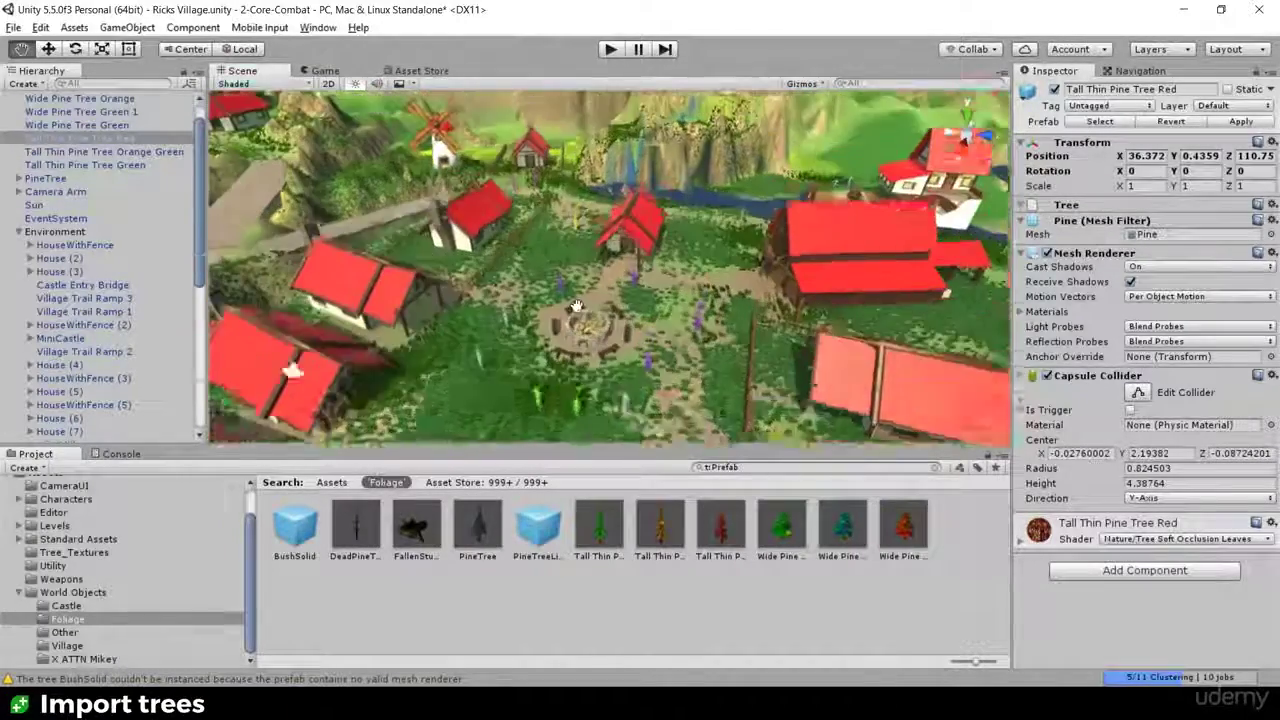
alt+drag(592, 282, 632, 278)
alt+drag(604, 196, 658, 230)
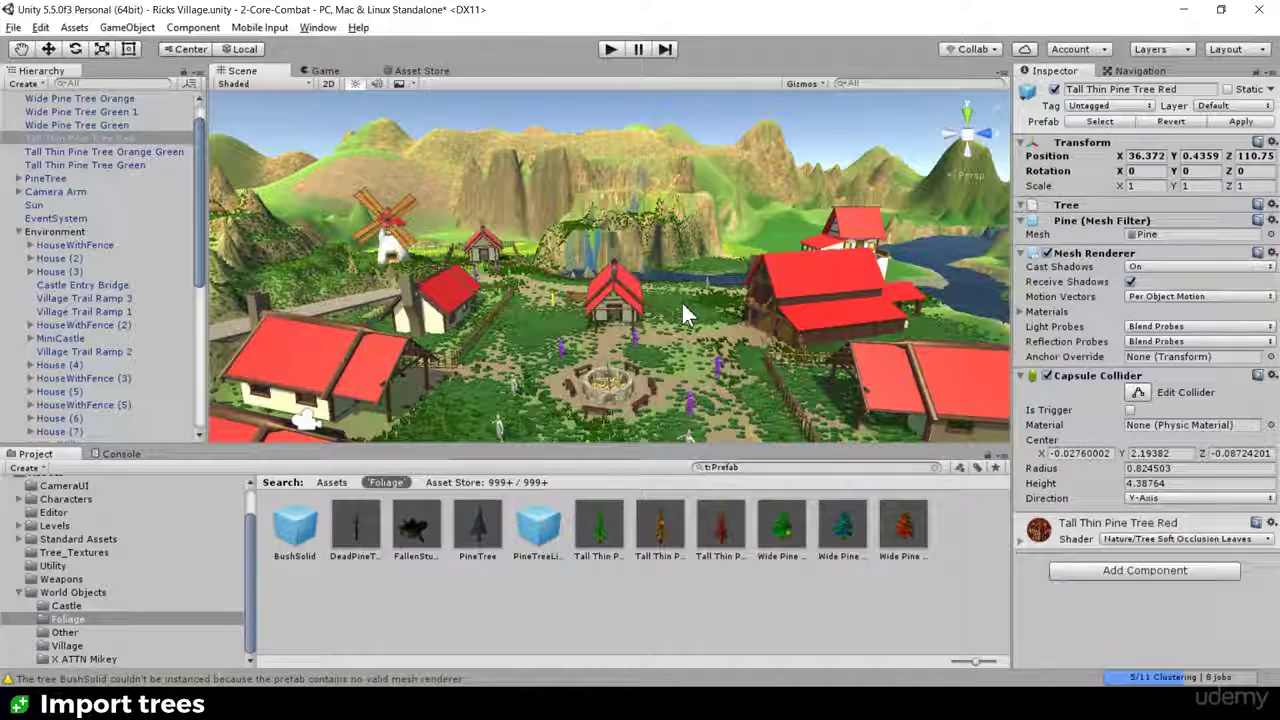
alt+drag(668, 314, 1028, 197)
middle_drag(890, 160, 381, 268)
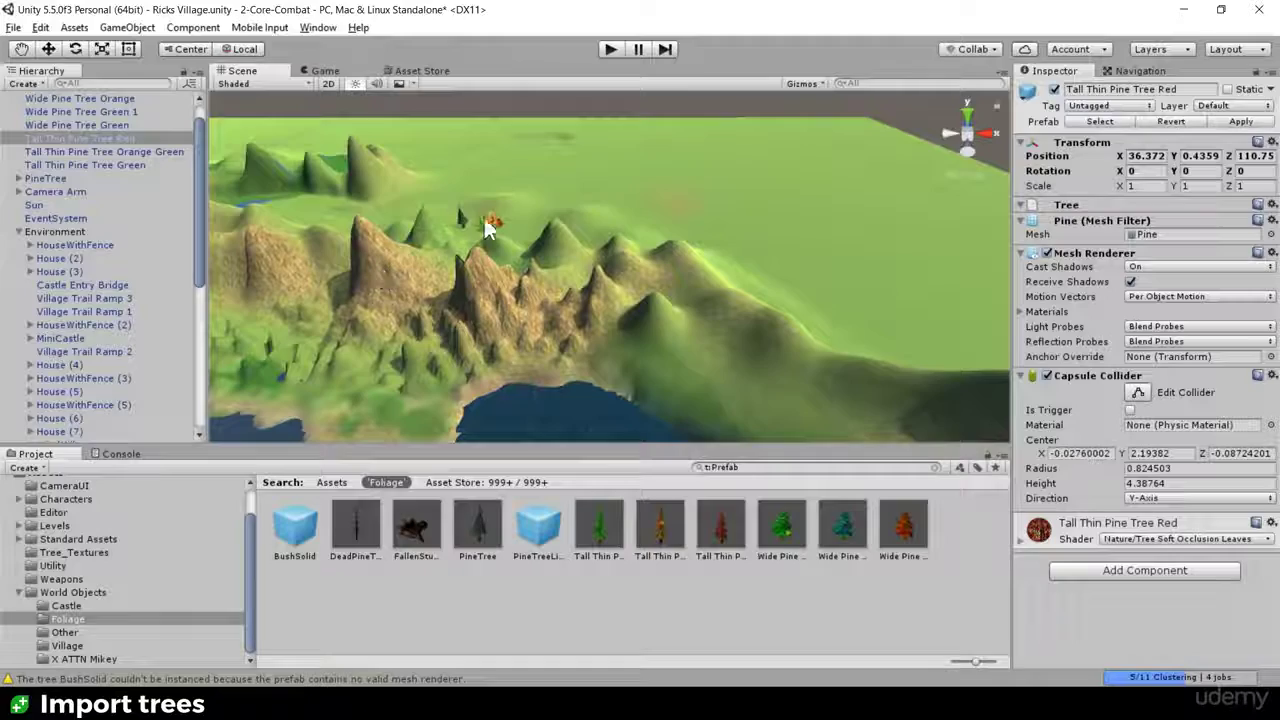
Step: View the coloured tree samples beside the dark pine and look at a tree pack on the Asset Store page
key(f)
drag(548, 318, 385, 210)
alt+drag(440, 280, 418, 215)
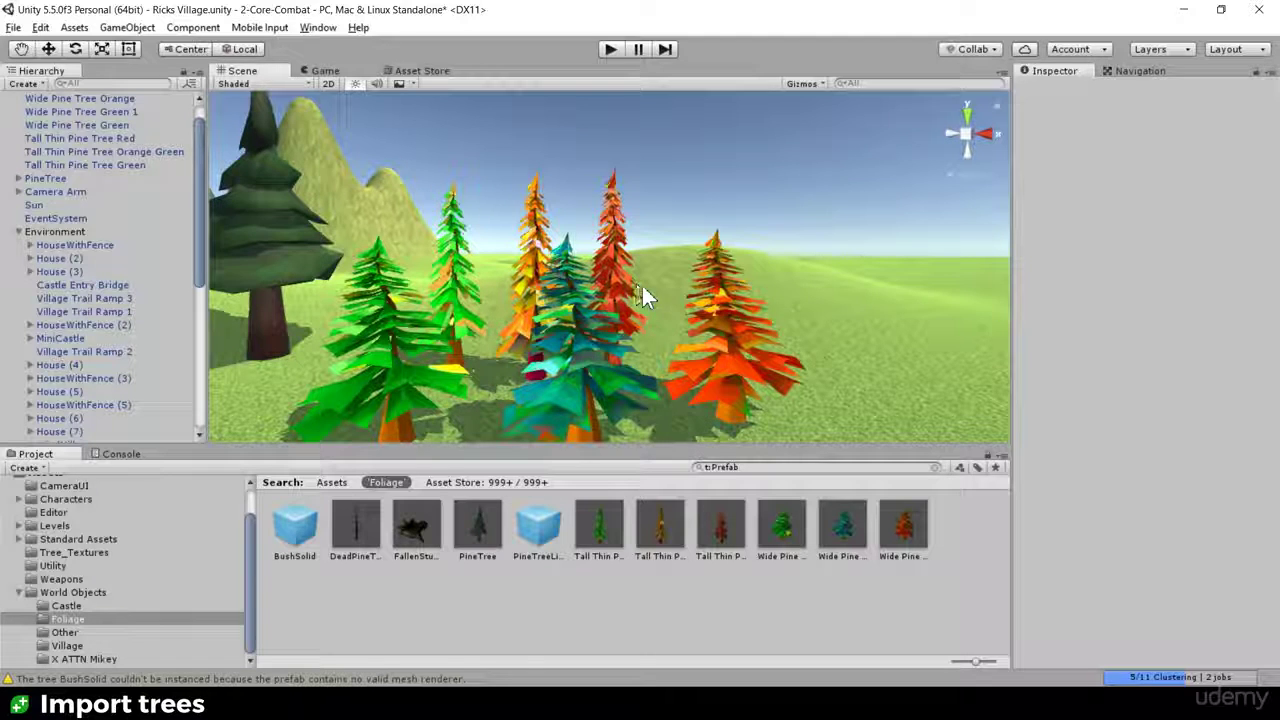
scroll(755, 336, down, 5)
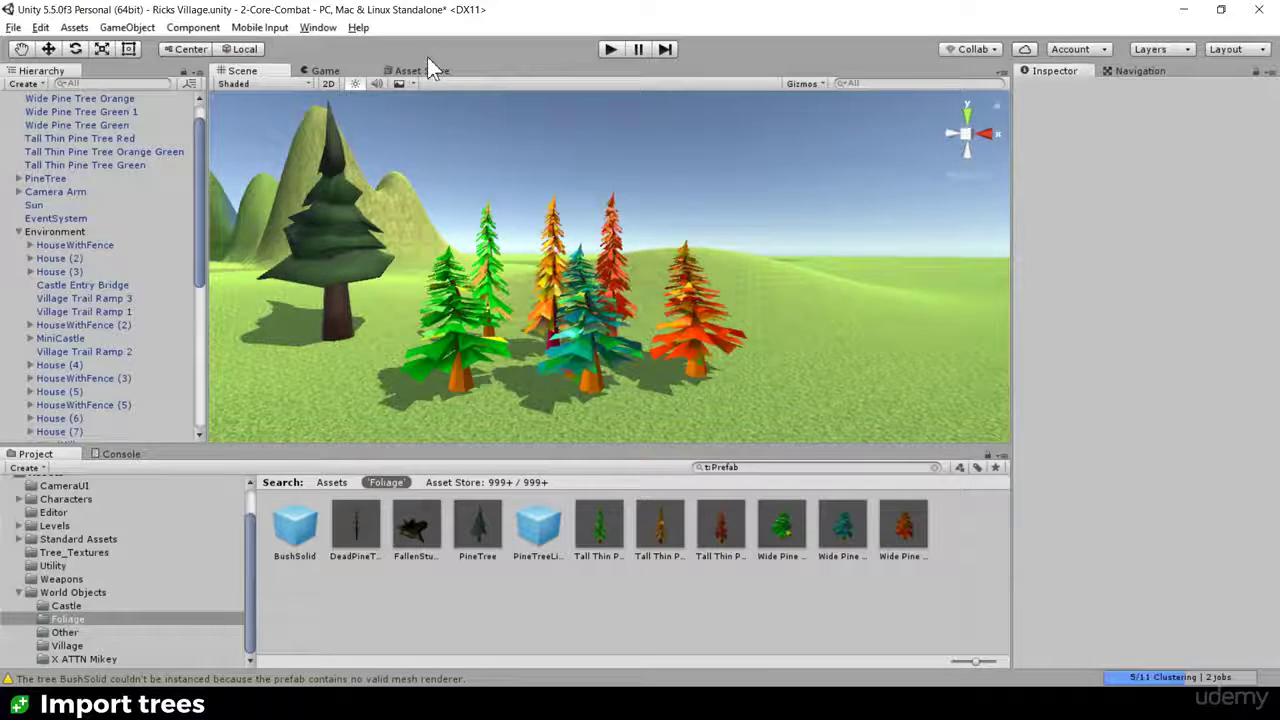
click(421, 72)
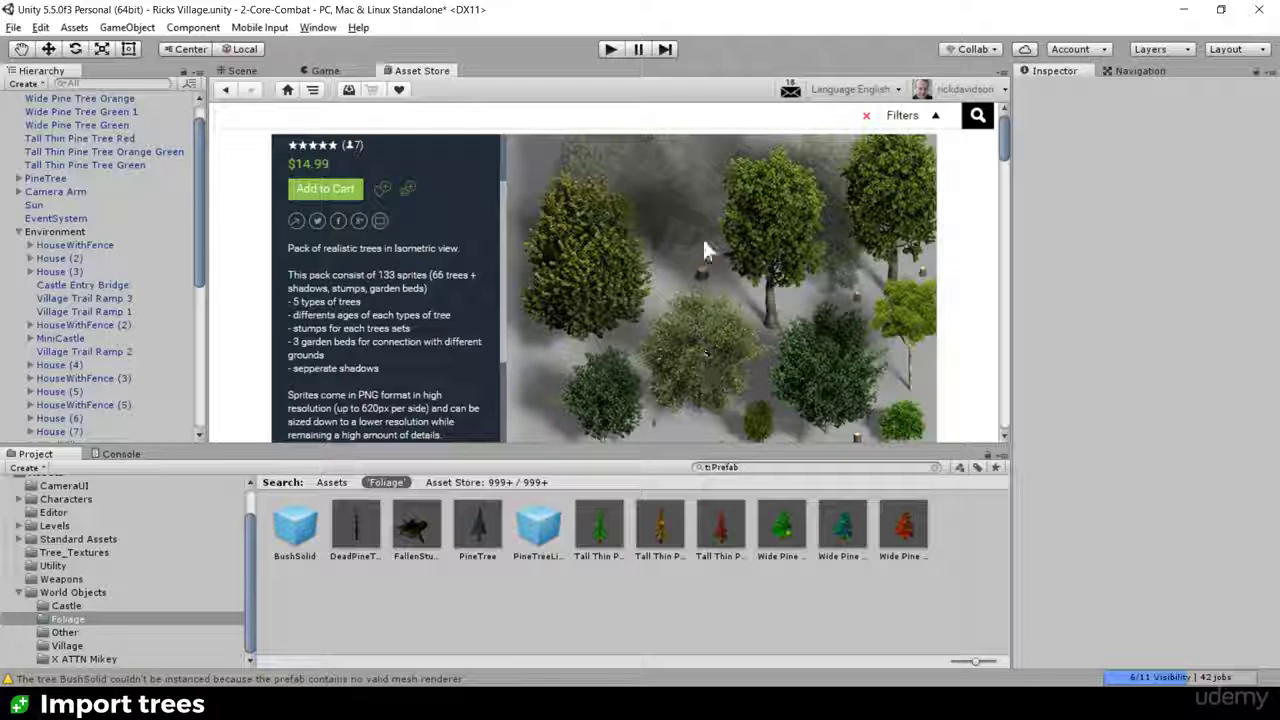
click(242, 70)
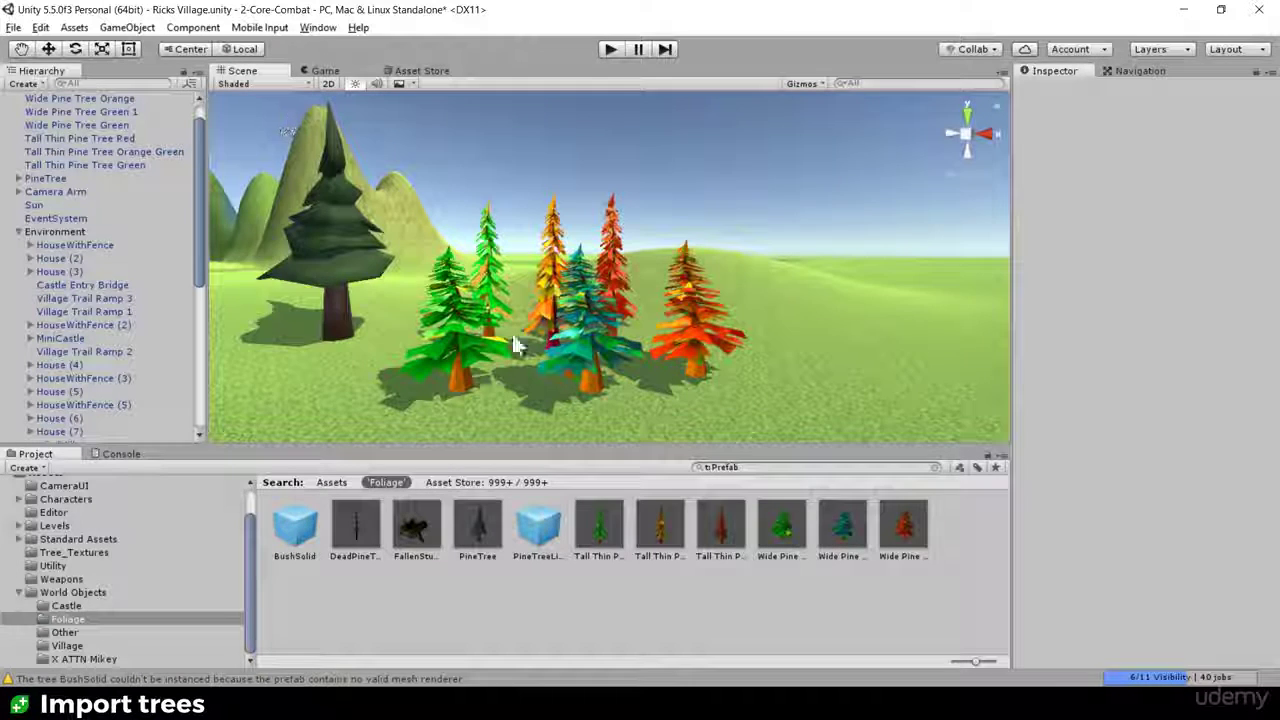
Step: Inspect the wide green, teal and orange pine samples up close and from above, selecting them individually
alt+drag(440, 375, 660, 338)
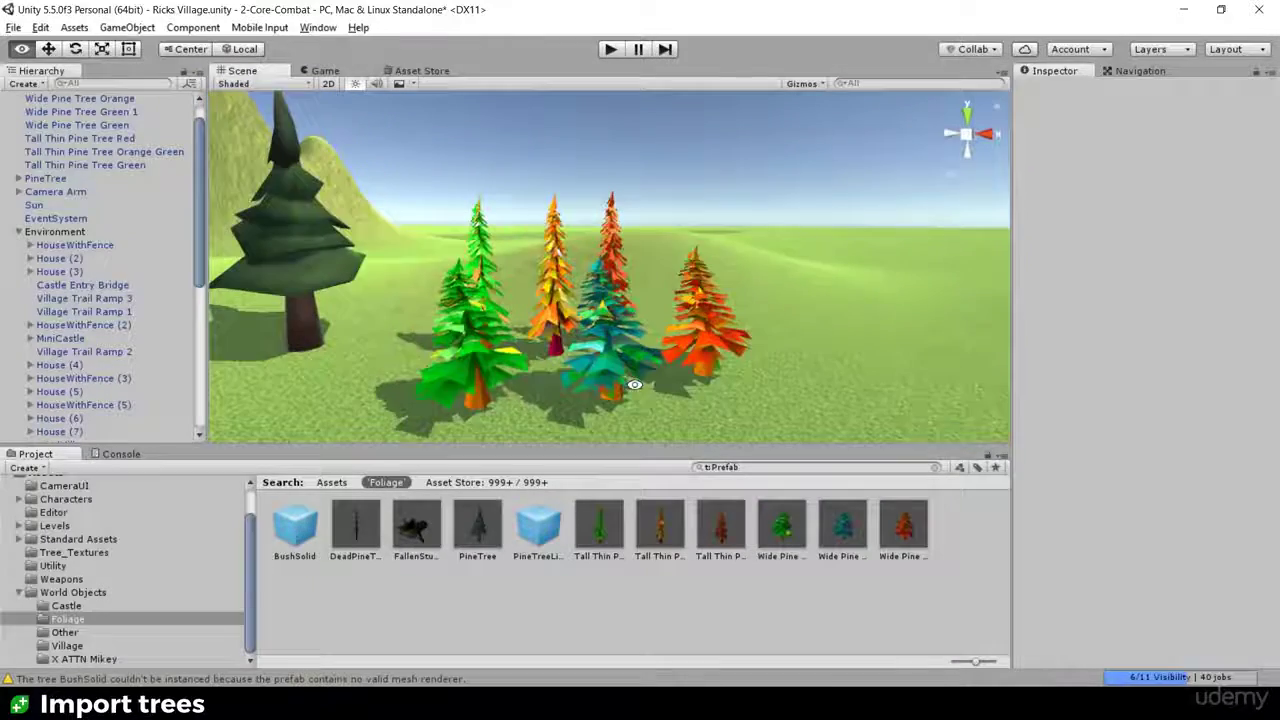
scroll(655, 333, down, 3)
click(505, 341)
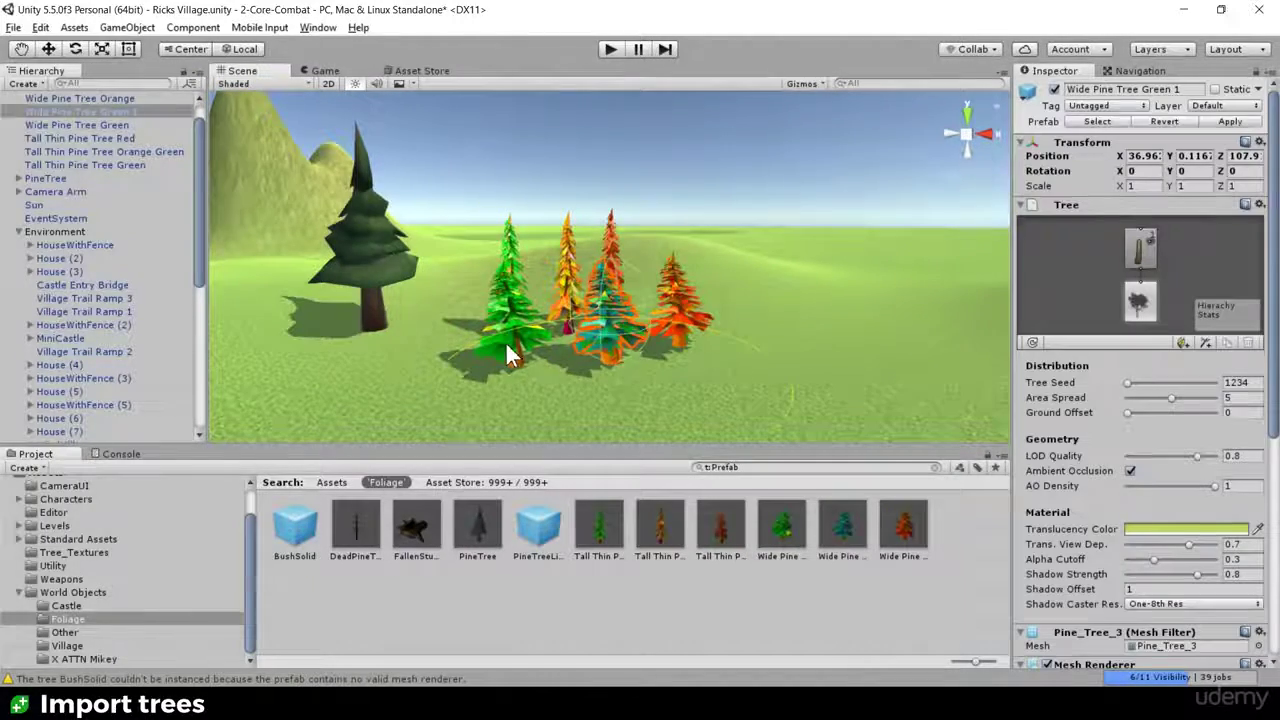
alt+drag(508, 337, 482, 324)
scroll(466, 324, up, 10)
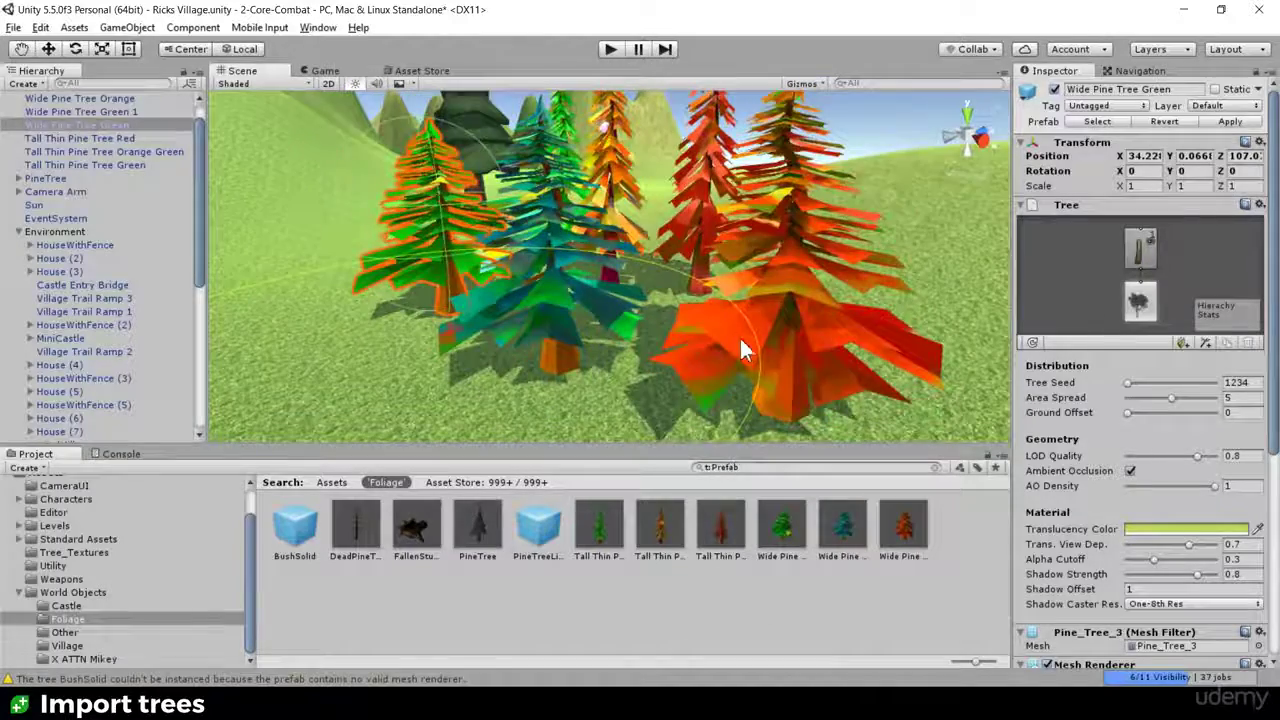
click(743, 338)
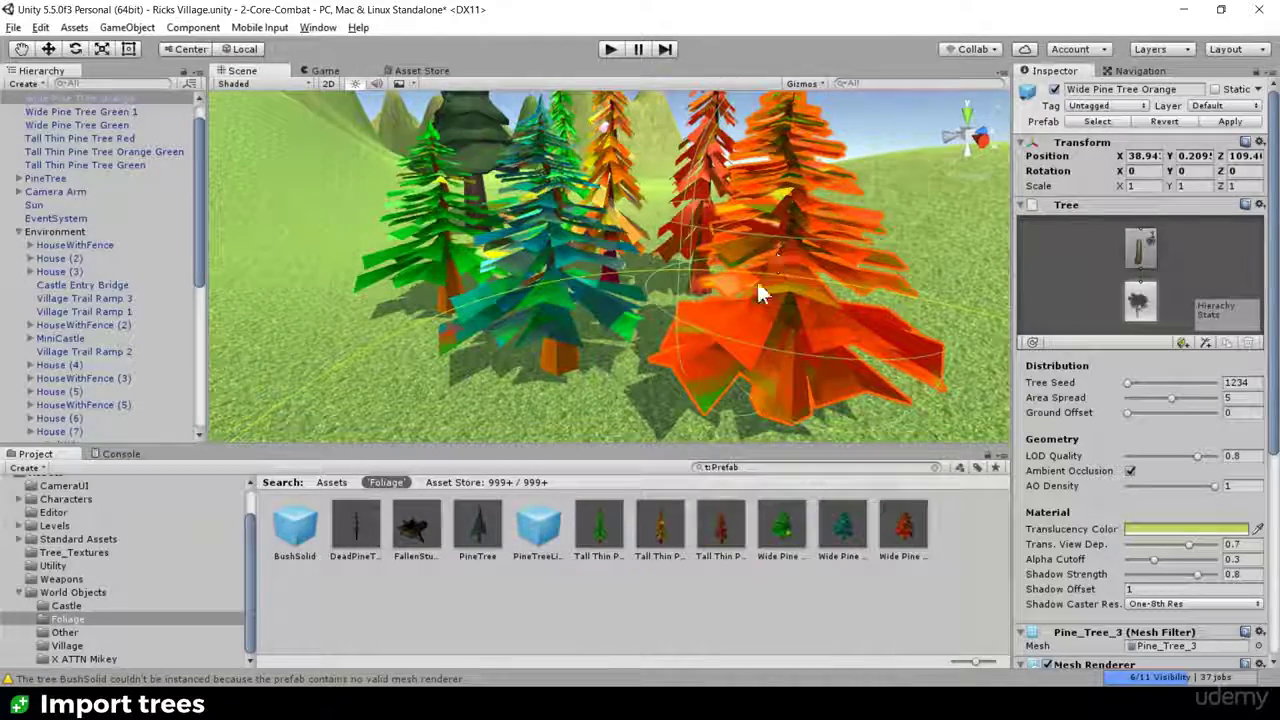
scroll(734, 345, down, 6)
scroll(656, 313, down, 5)
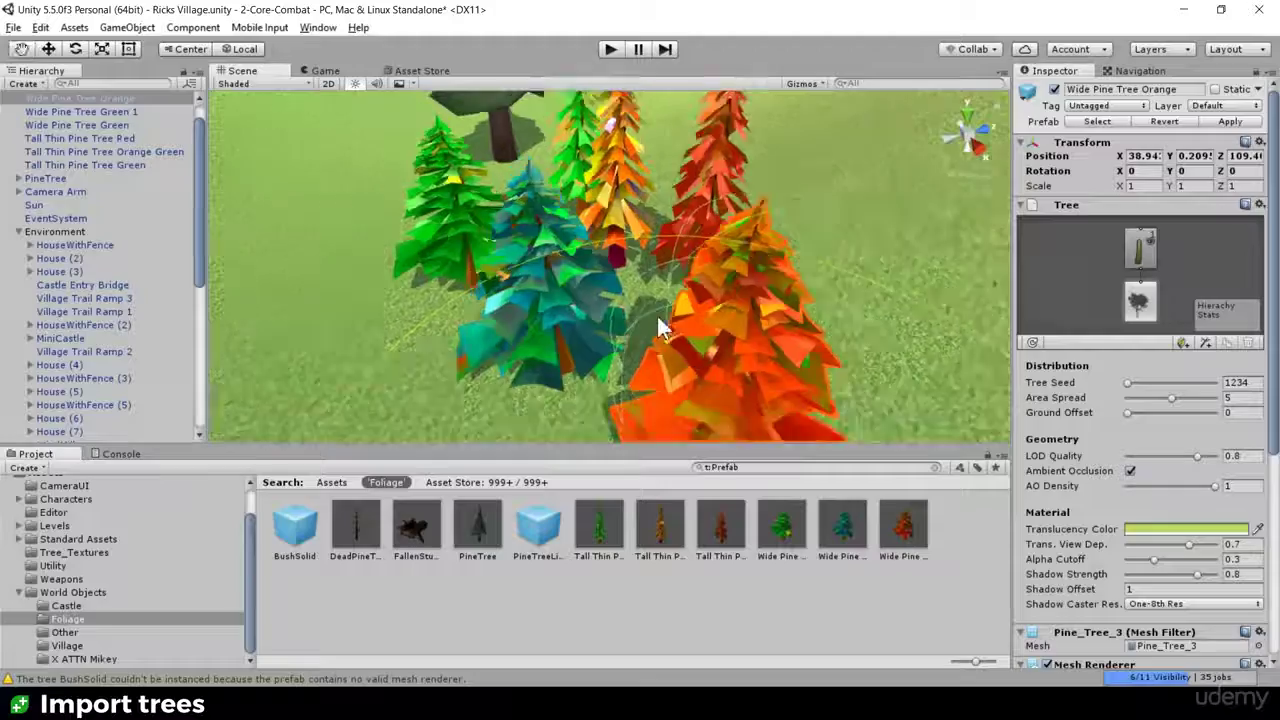
scroll(639, 309, down, 8)
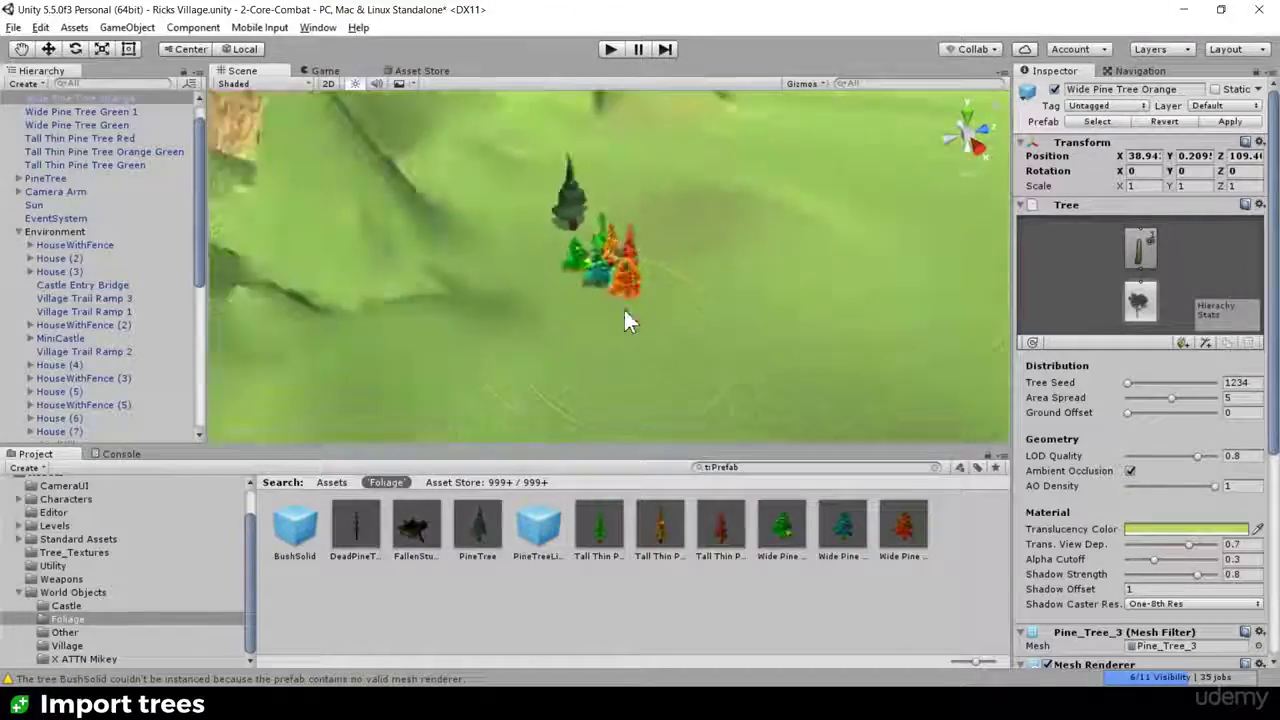
Step: Survey the mountains, river and village houses around the fire pit to judge where trees could go
middle_drag(396, 236, 692, 234)
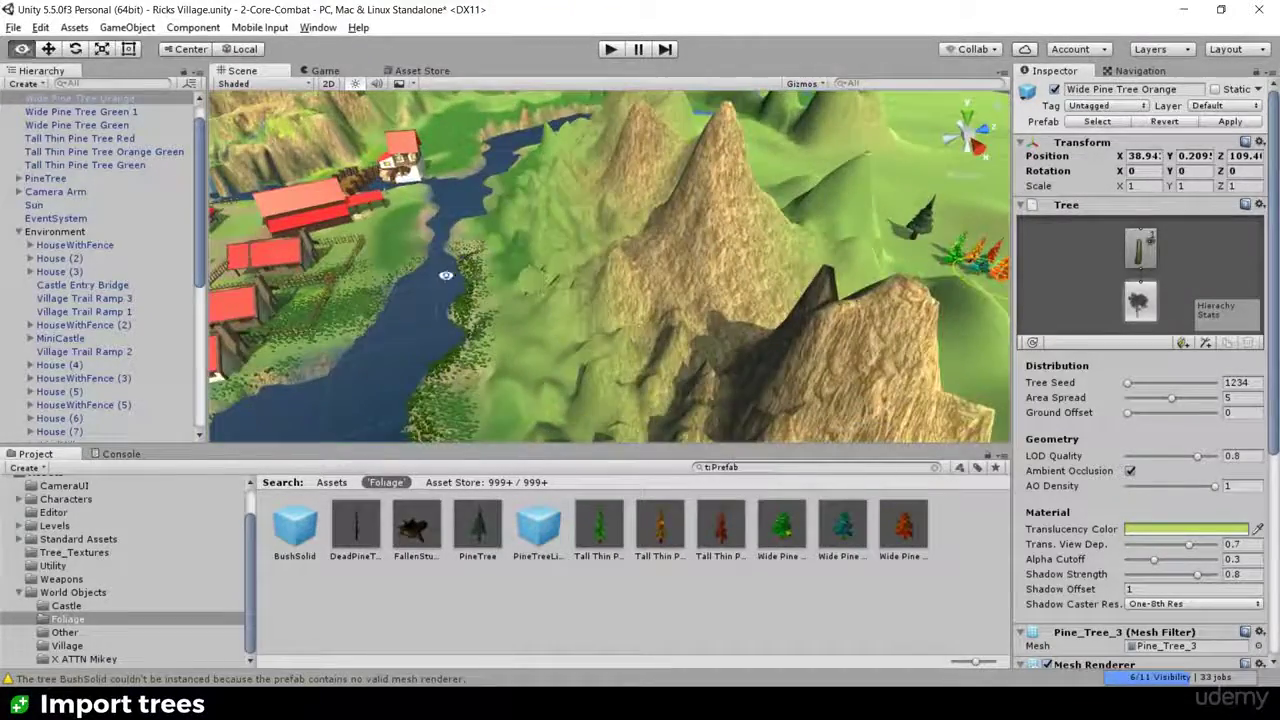
alt+drag(468, 264, 452, 352)
middle_drag(540, 274, 637, 234)
scroll(560, 236, down, 4)
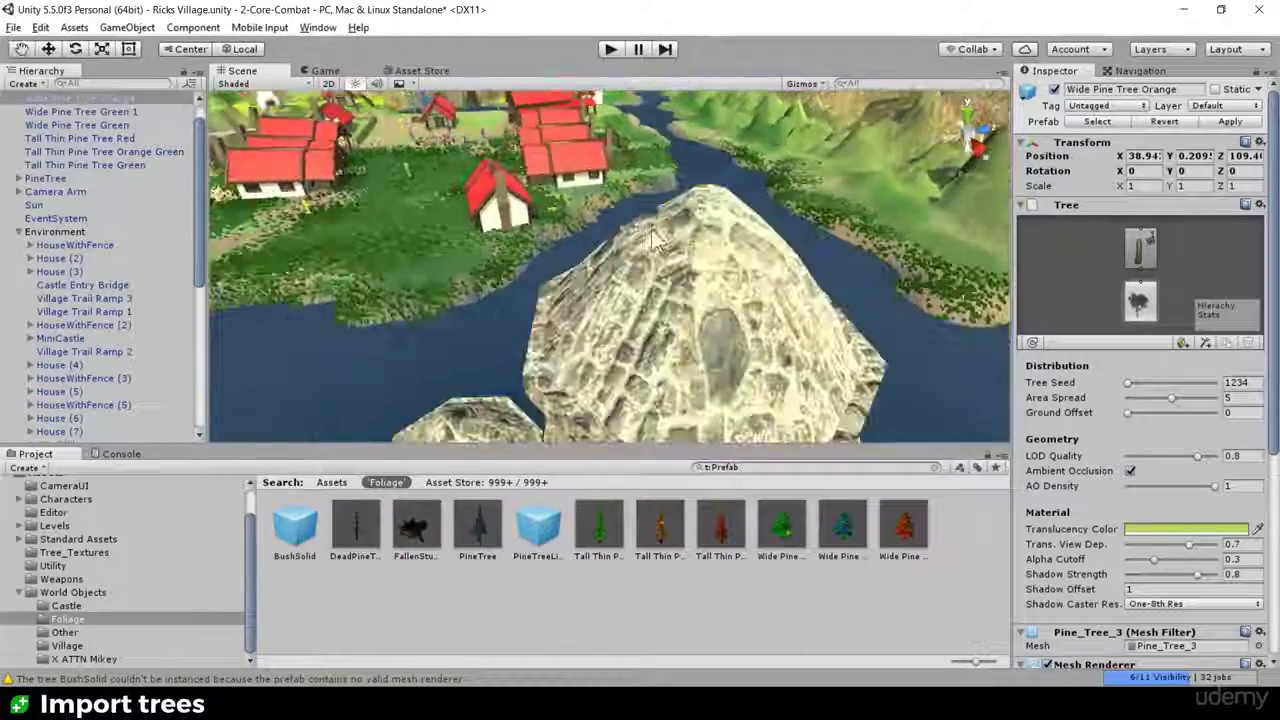
middle_drag(490, 238, 594, 274)
scroll(584, 238, up, 3)
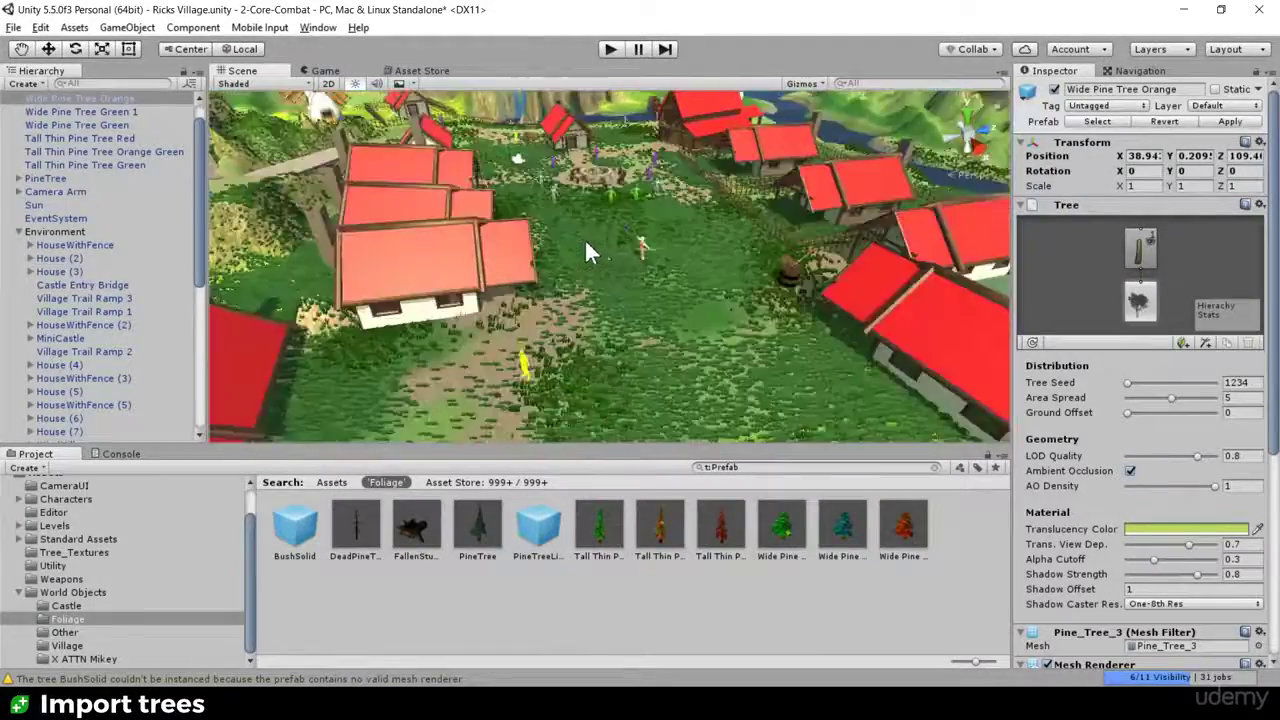
mouse_move(599, 240)
alt+mouse_down()
mouse_move(557, 257)
mouse_move(574, 240)
alt+mouse_up()
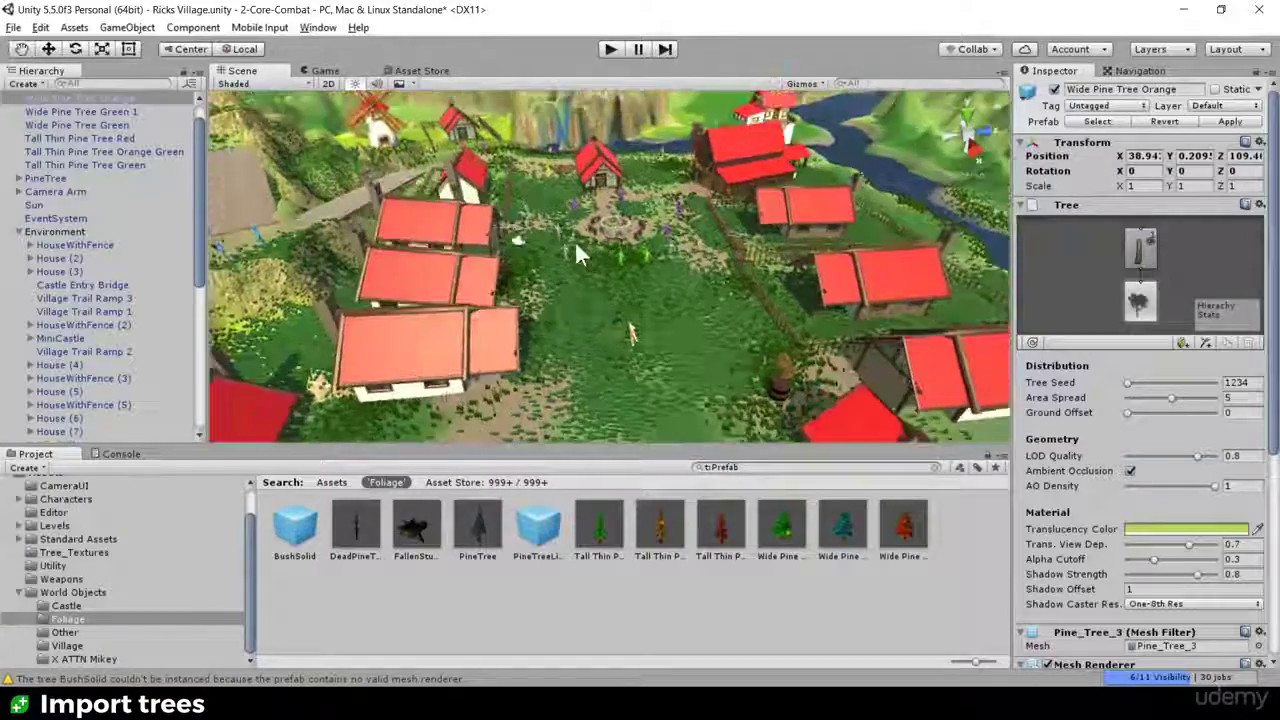
scroll(665, 297, up, 5)
middle_drag(574, 240, 674, 218)
scroll(674, 218, down, 5)
alt+drag(676, 229, 669, 303)
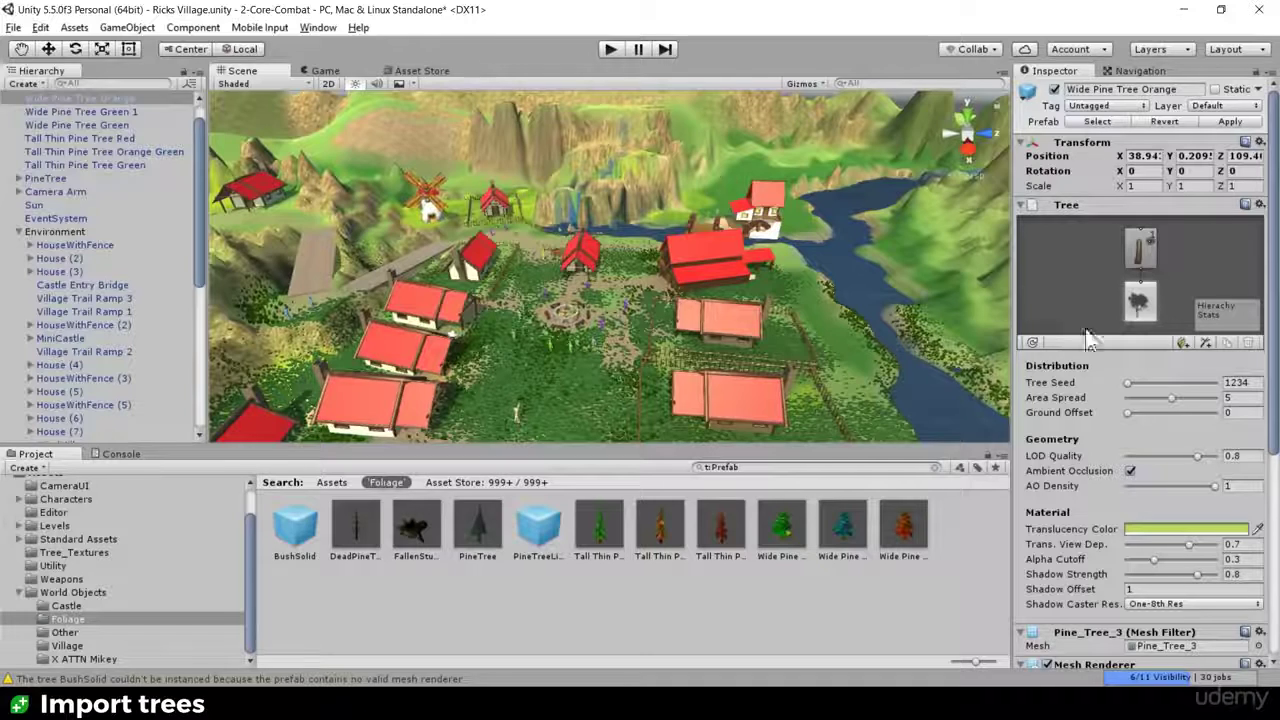
Step: Add the Tall Thin Pine Tree Green prefab to the terrain's list of paintable trees
click(858, 137)
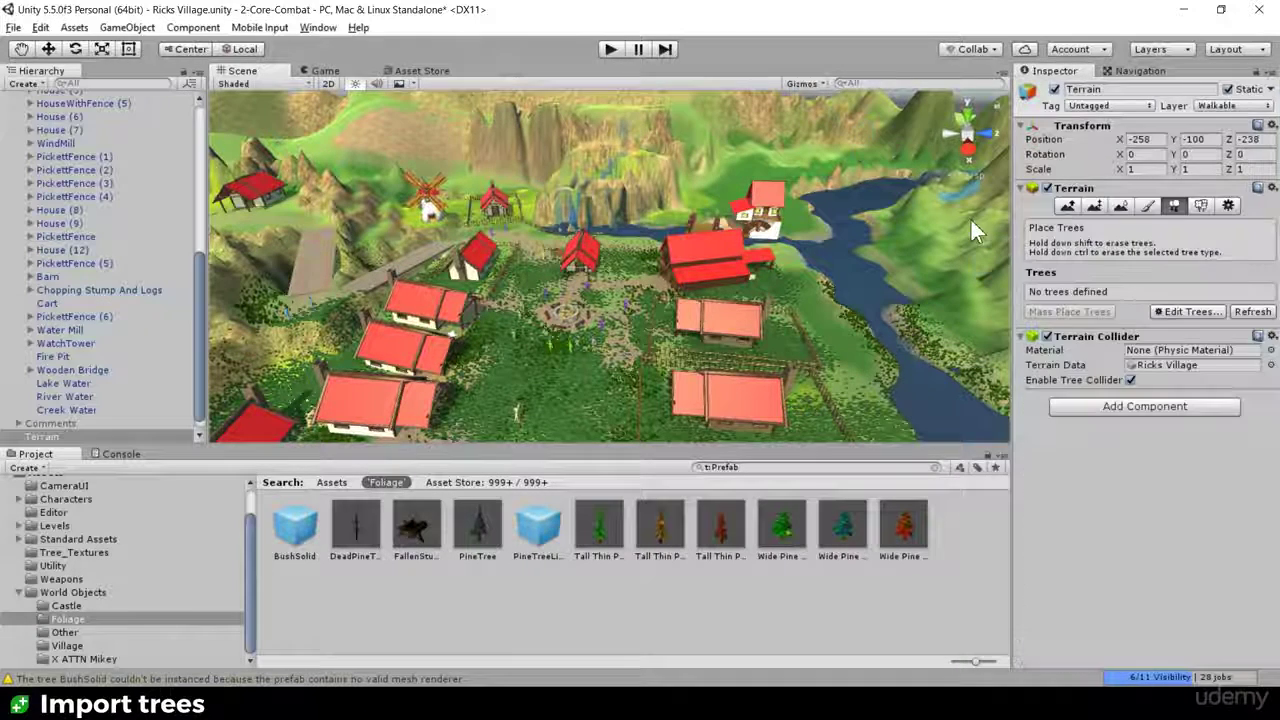
click(1186, 317)
click(1190, 323)
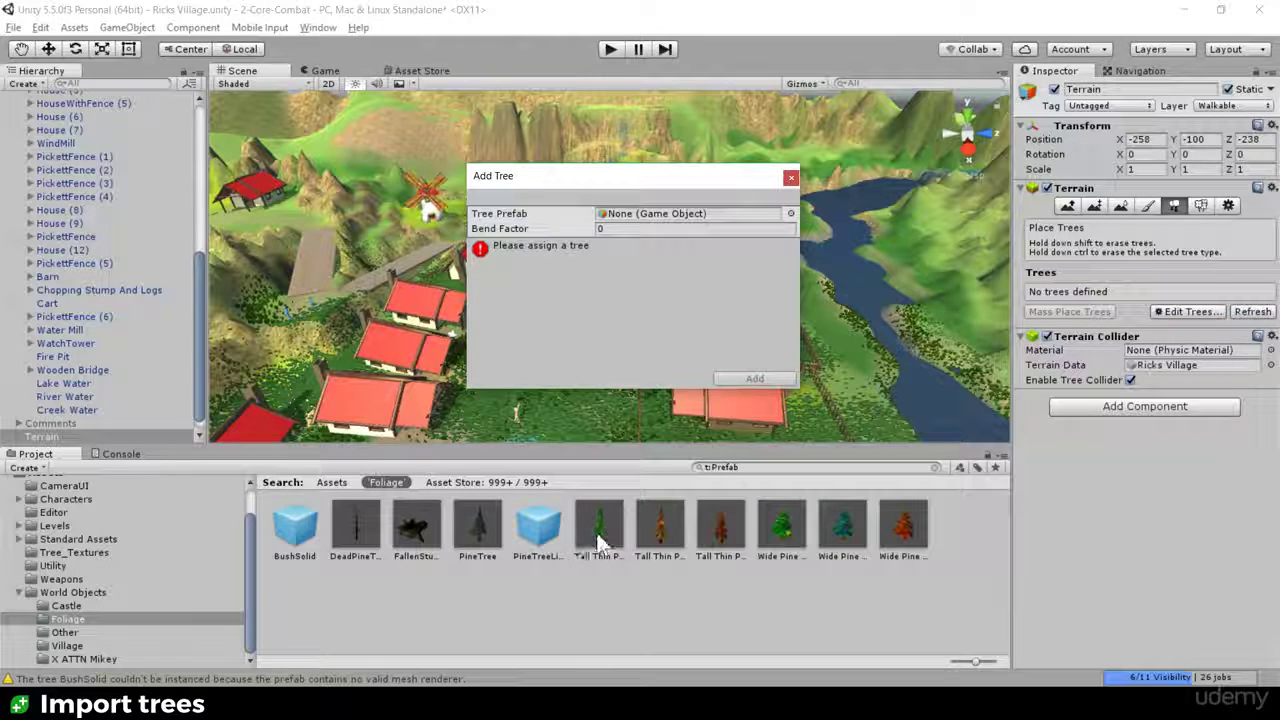
drag(598, 543, 656, 212)
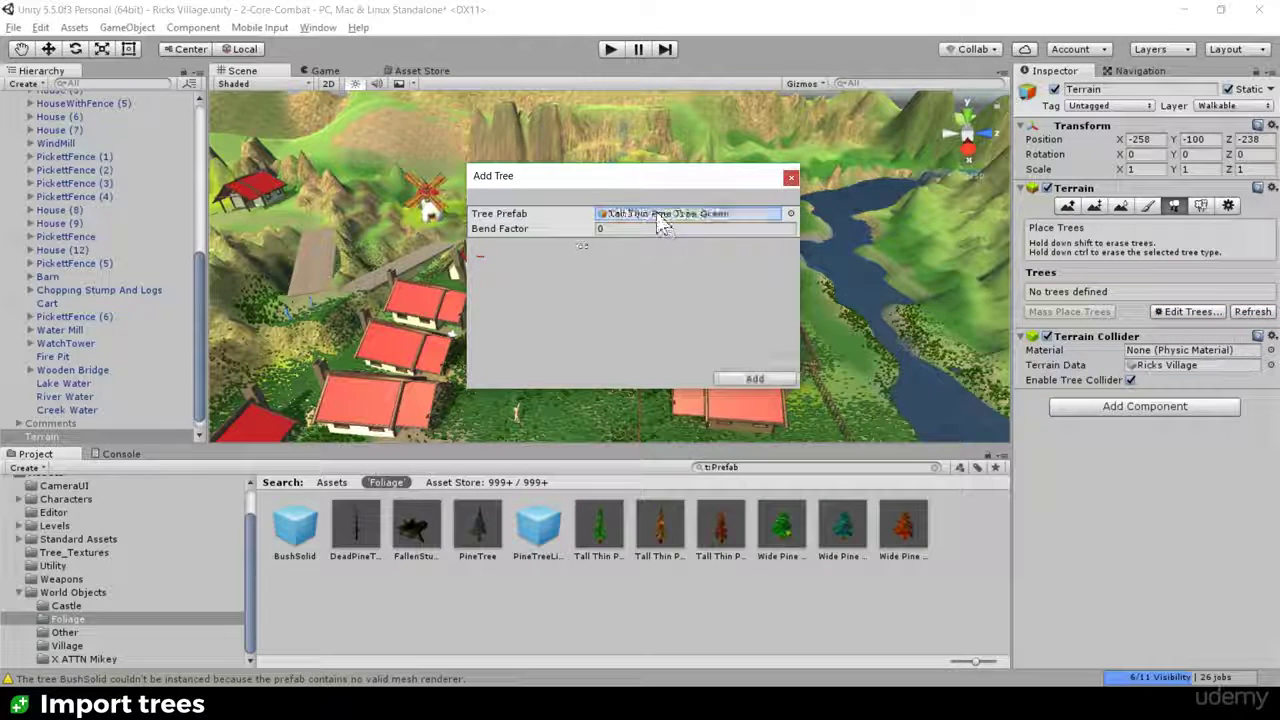
click(765, 376)
Step: Paint a small test clump of tall thin green pines on the plain beyond the mountains and check it up close
middle_drag(868, 258, 480, 216)
middle_drag(740, 285, 470, 222)
middle_drag(700, 318, 600, 235)
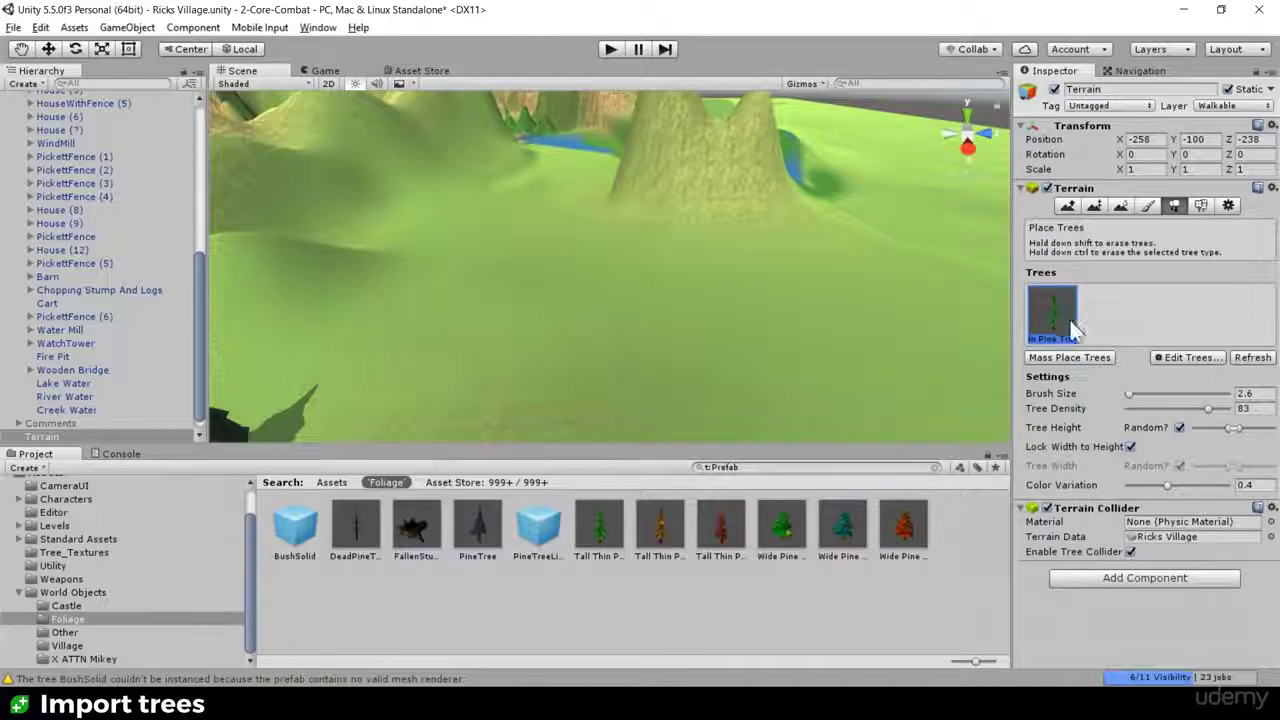
click(838, 355)
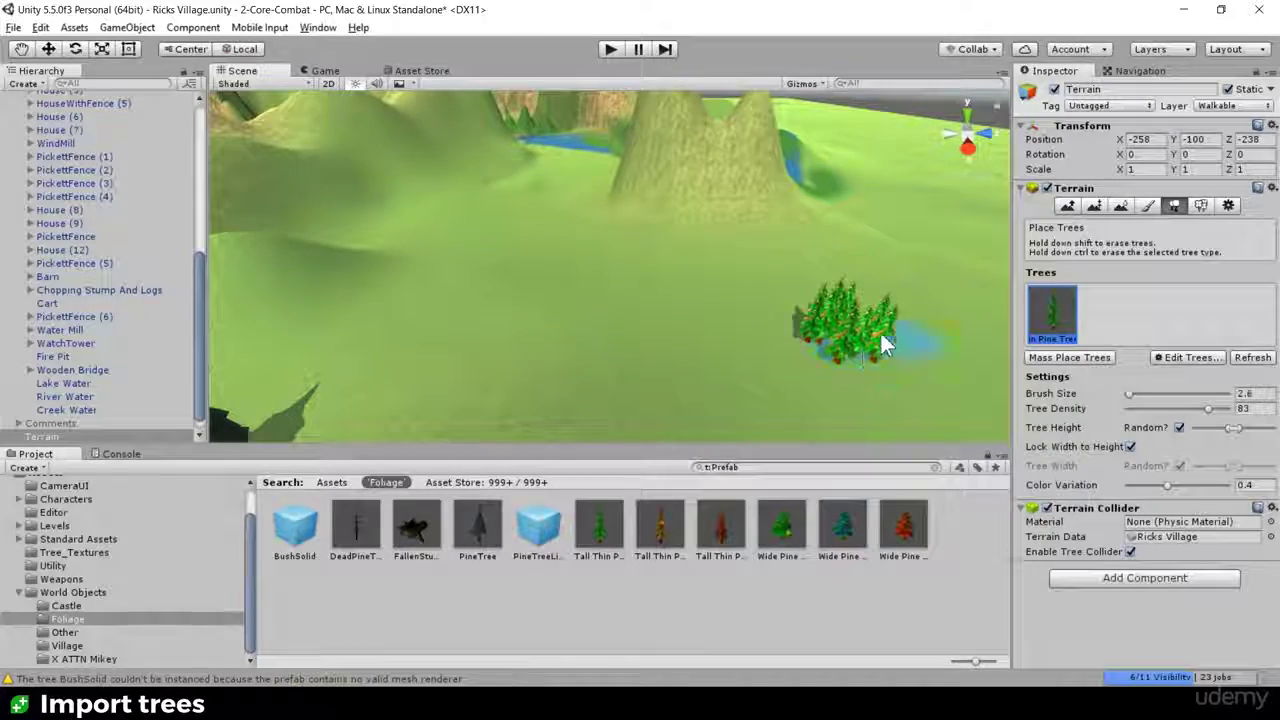
scroll(880, 330, up, 6)
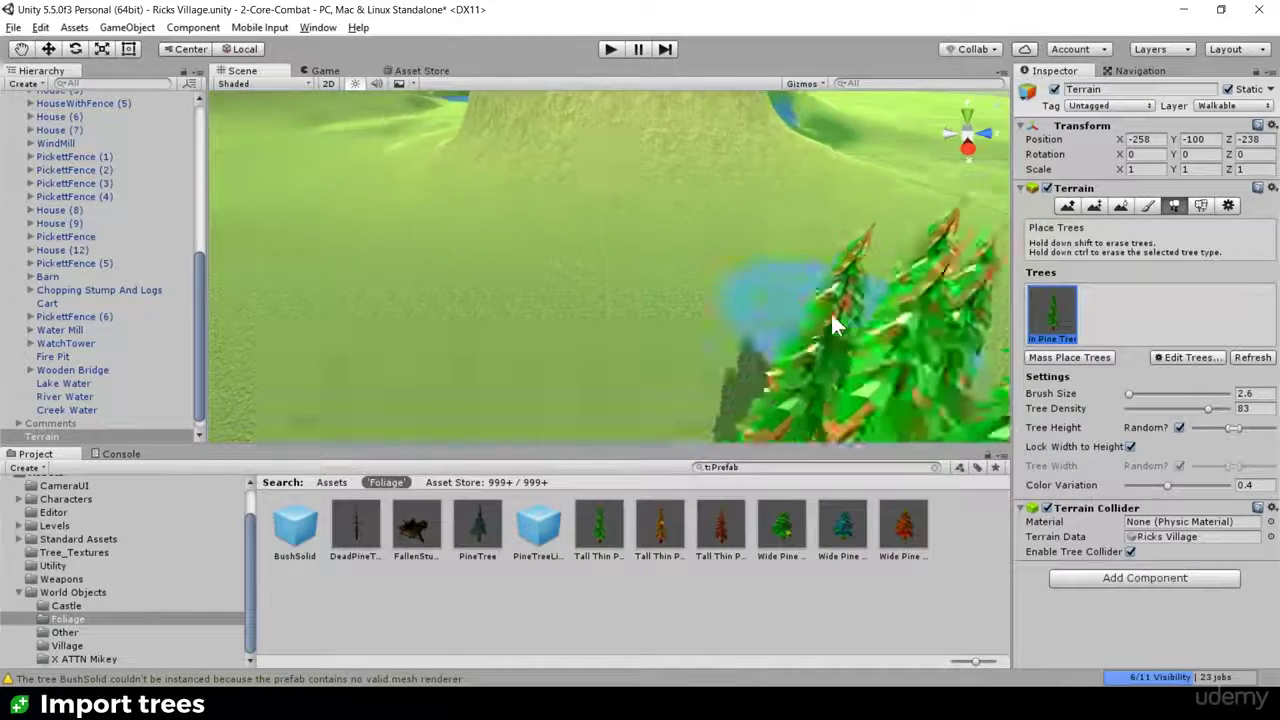
middle_drag(850, 335, 788, 286)
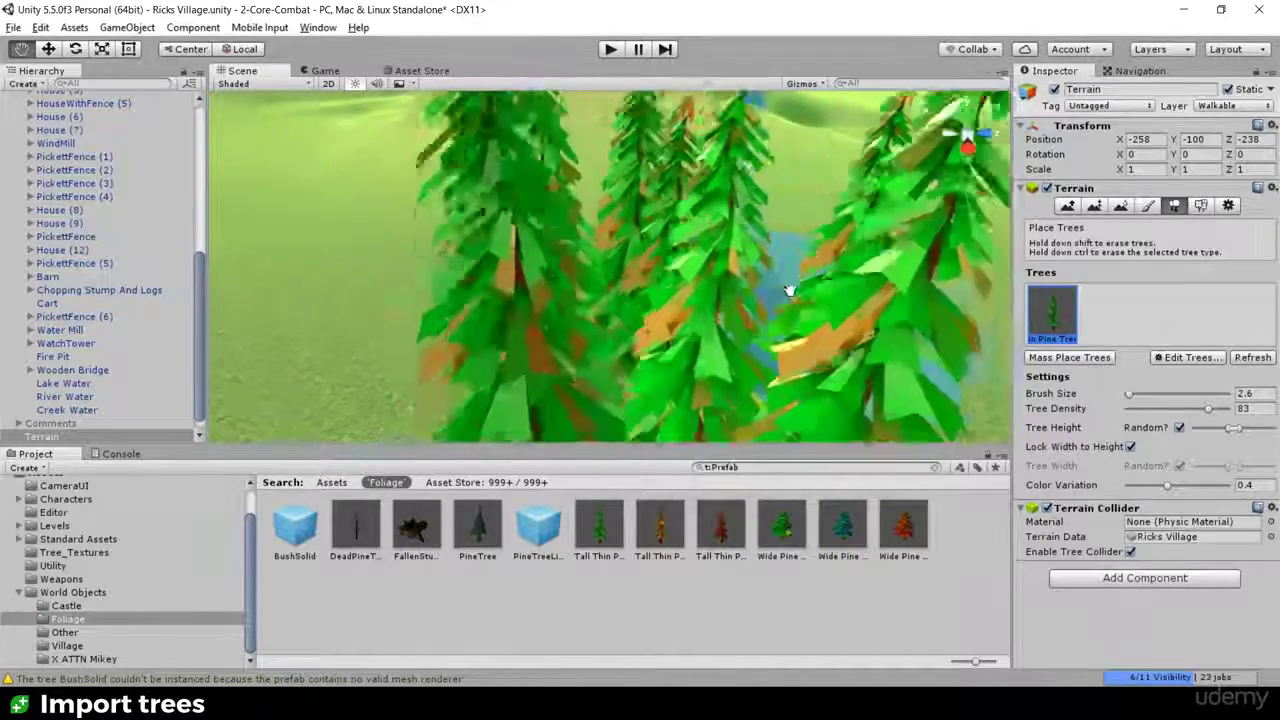
scroll(787, 286, down, 6)
alt+drag(742, 332, 848, 364)
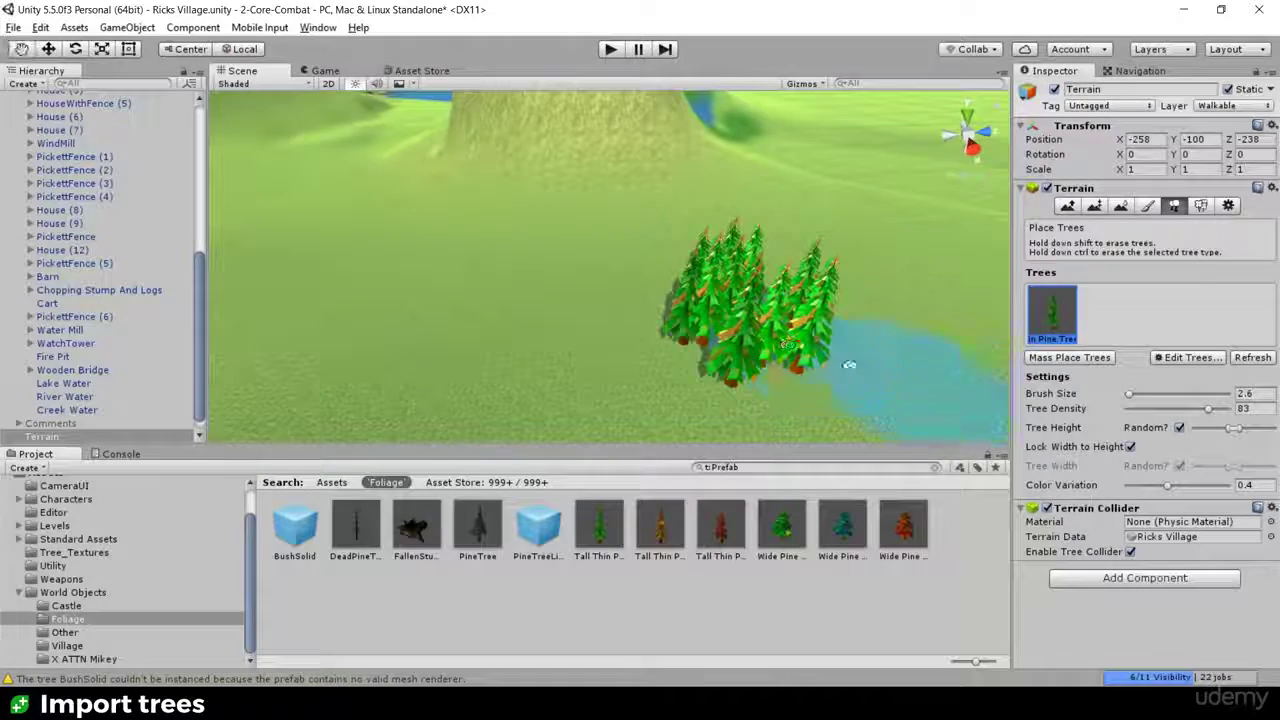
Step: Look across the village, river and mountains and return to the painted clump on the plain
scroll(582, 280, down, 10)
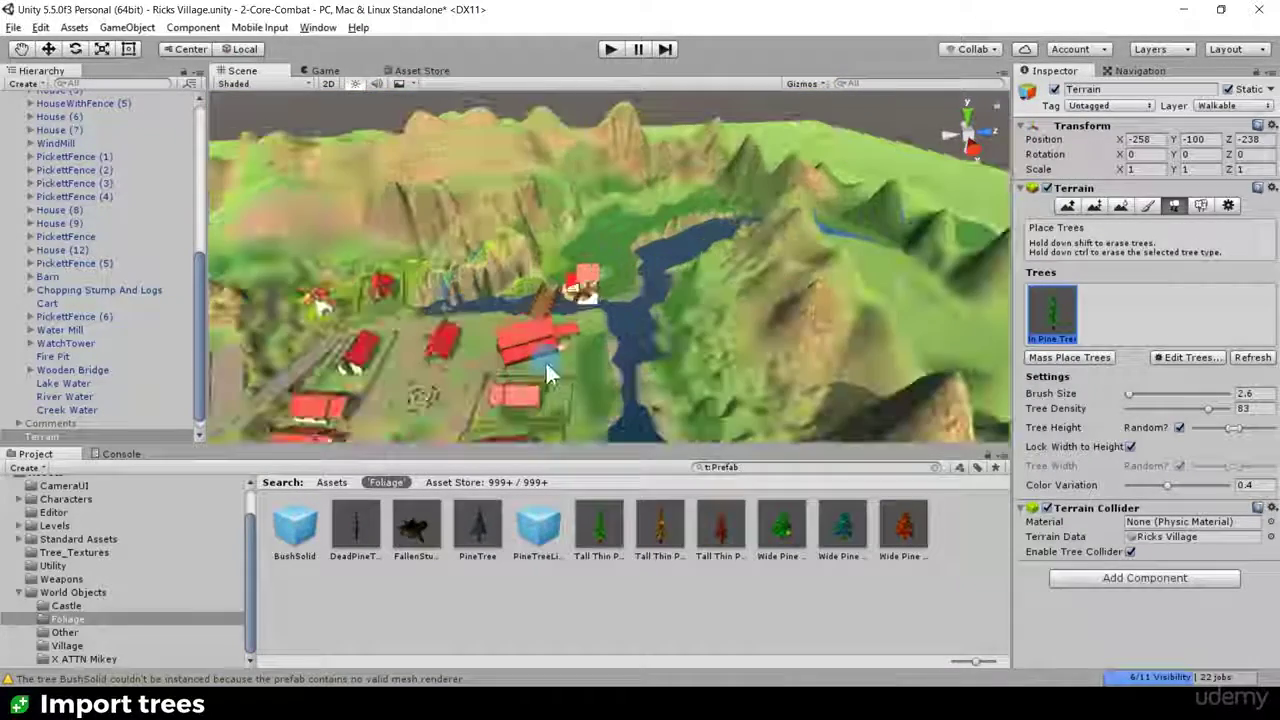
middle_drag(546, 364, 524, 219)
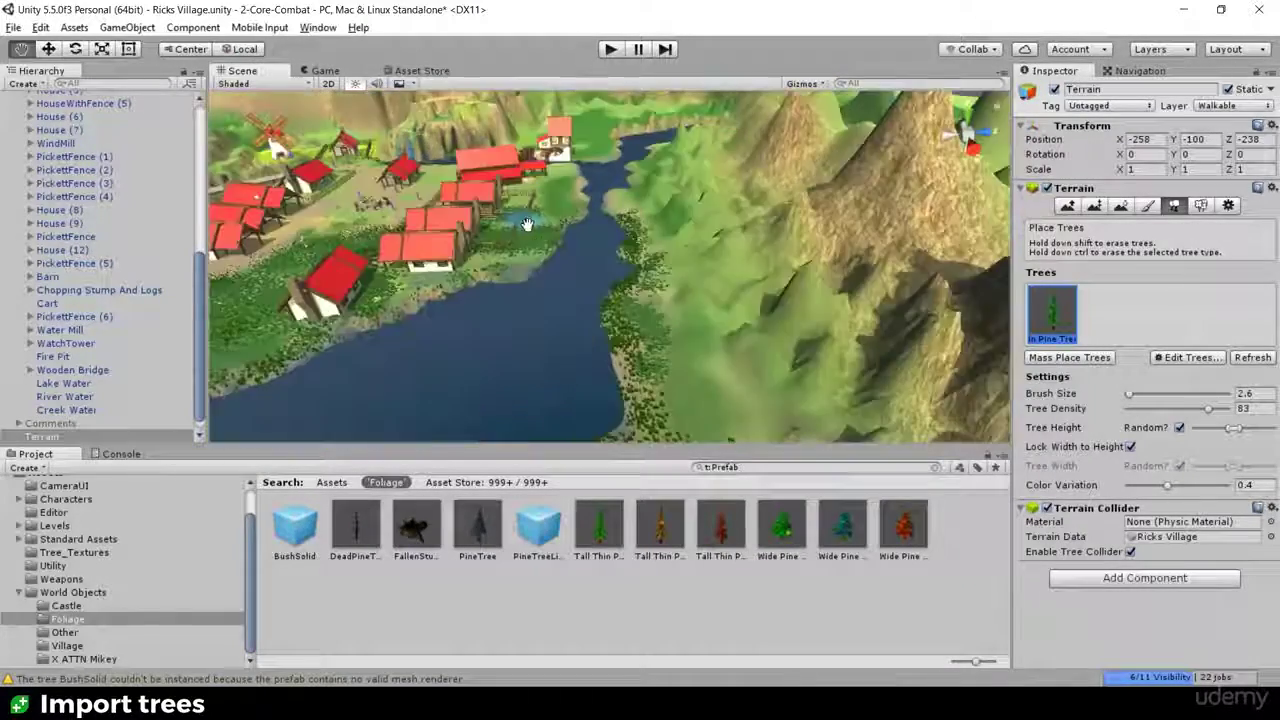
middle_drag(840, 310, 706, 286)
middle_drag(820, 275, 722, 266)
mouse_move(722, 266)
alt+mouse_down()
mouse_move(705, 285)
mouse_move(743, 289)
alt+mouse_up()
scroll(758, 274, up, 3)
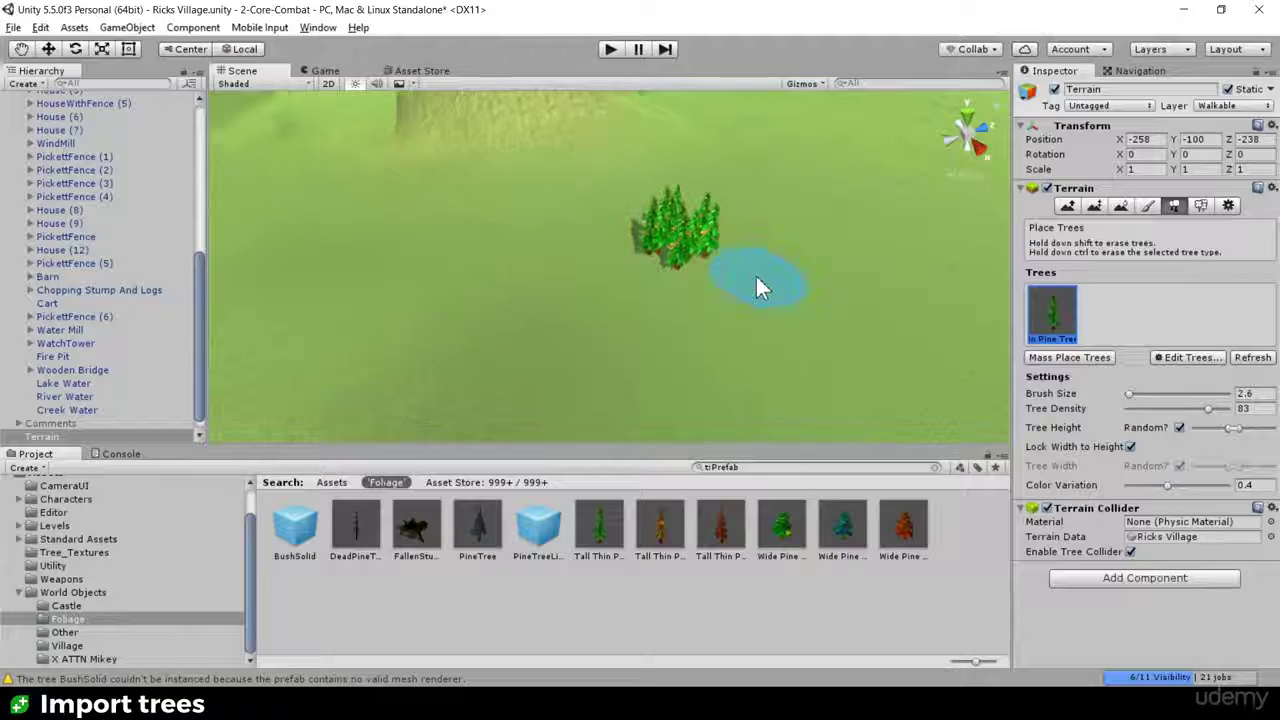
middle_drag(755, 274, 655, 248)
scroll(654, 248, down, 10)
scroll(653, 255, up, 10)
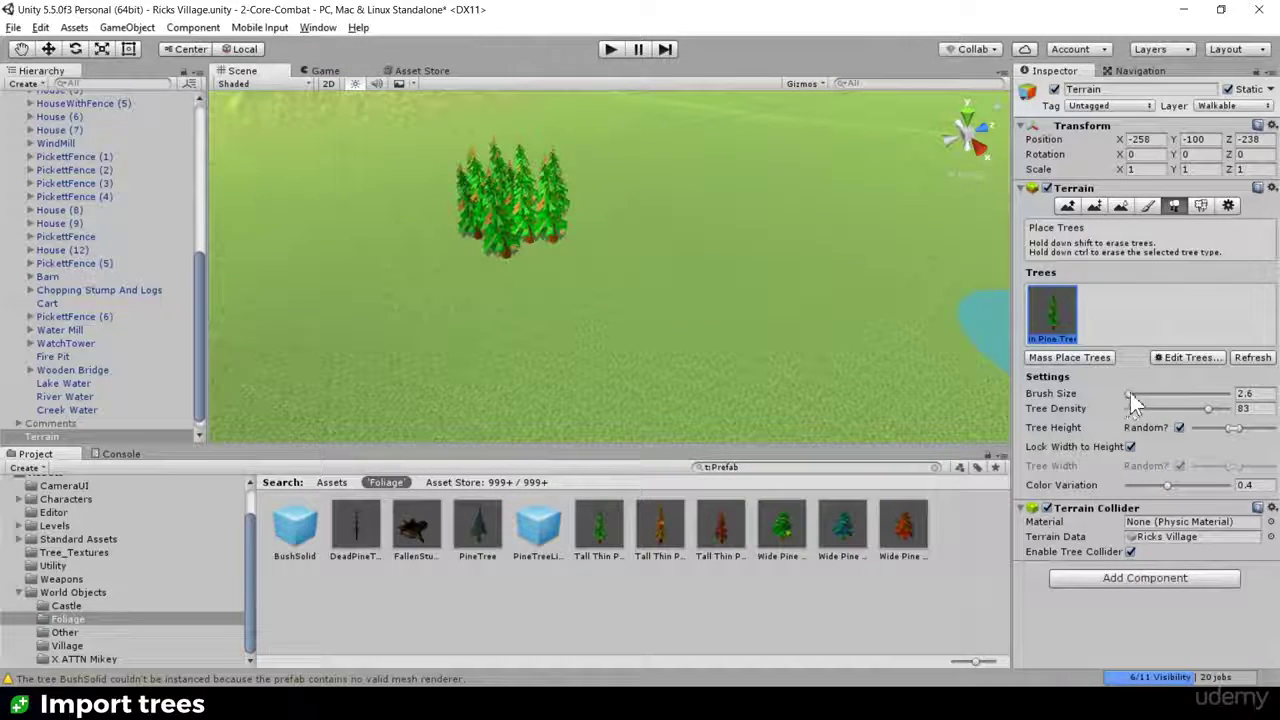
Step: Try covering the plain with green pines at brush size 89.2, and erase the painted trees with the same brush
drag(1130, 393, 1217, 393)
scroll(810, 270, down, 5)
scroll(830, 280, down, 3)
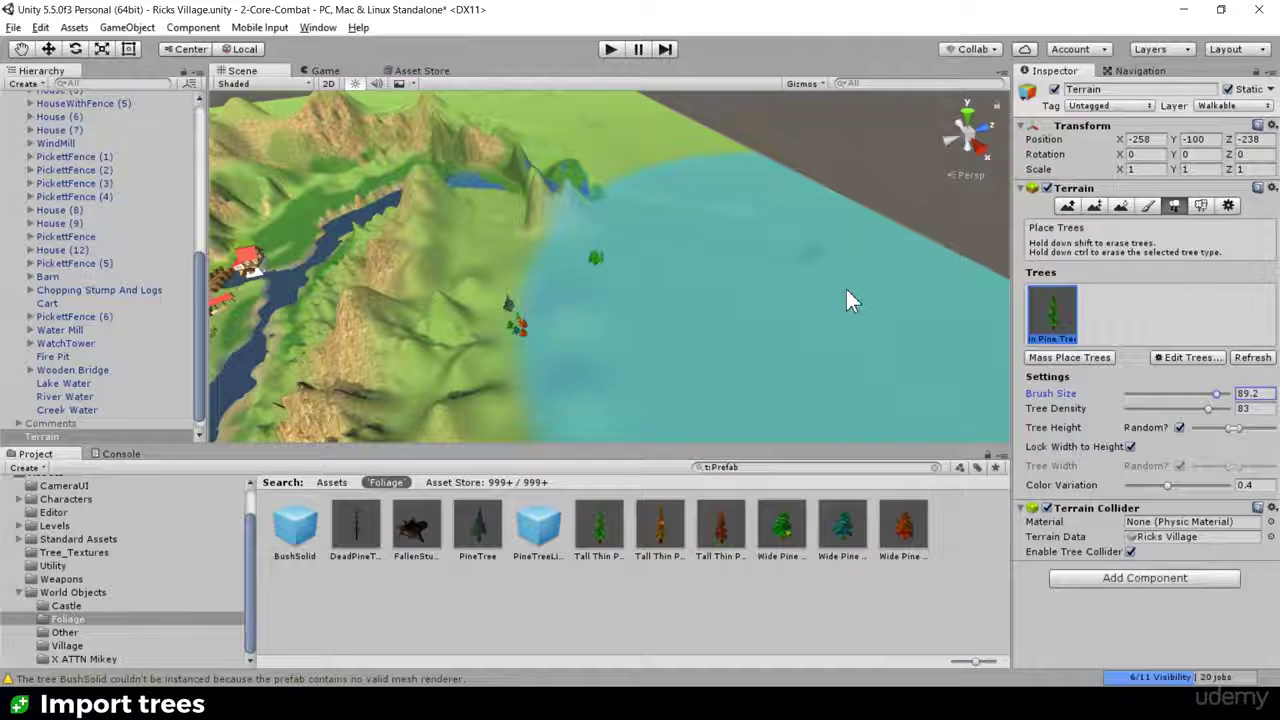
drag(846, 289, 841, 302)
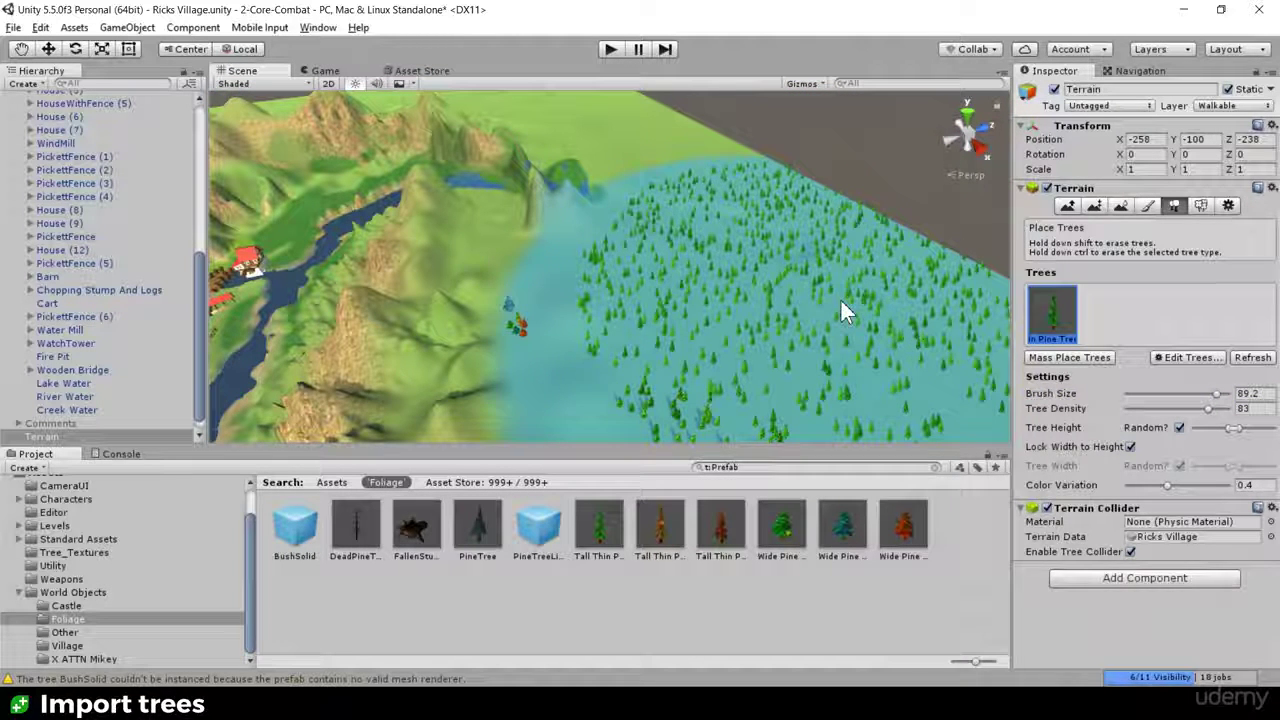
shift+click(842, 304)
shift+click(842, 305)
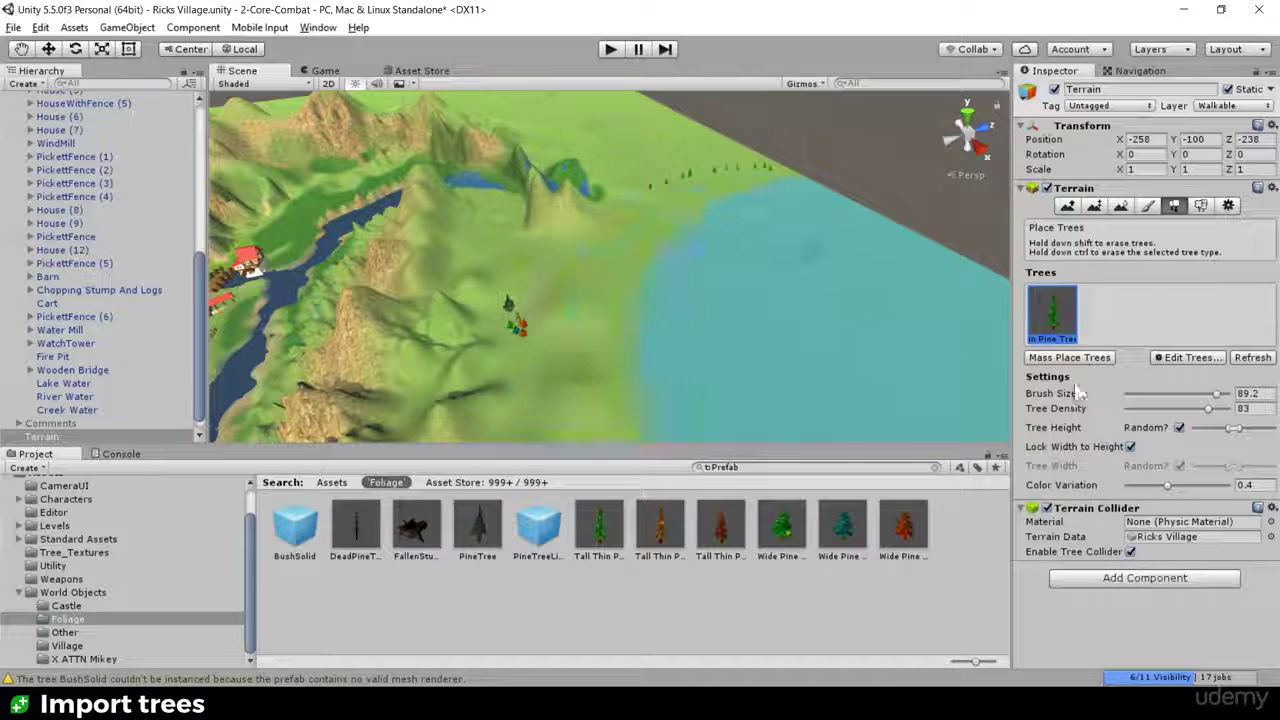
Step: Paint one dense clump of green pines on the plain with brush size 3.5 and tree density 100
scroll(661, 270, up, 5)
drag(1168, 397, 1129, 395)
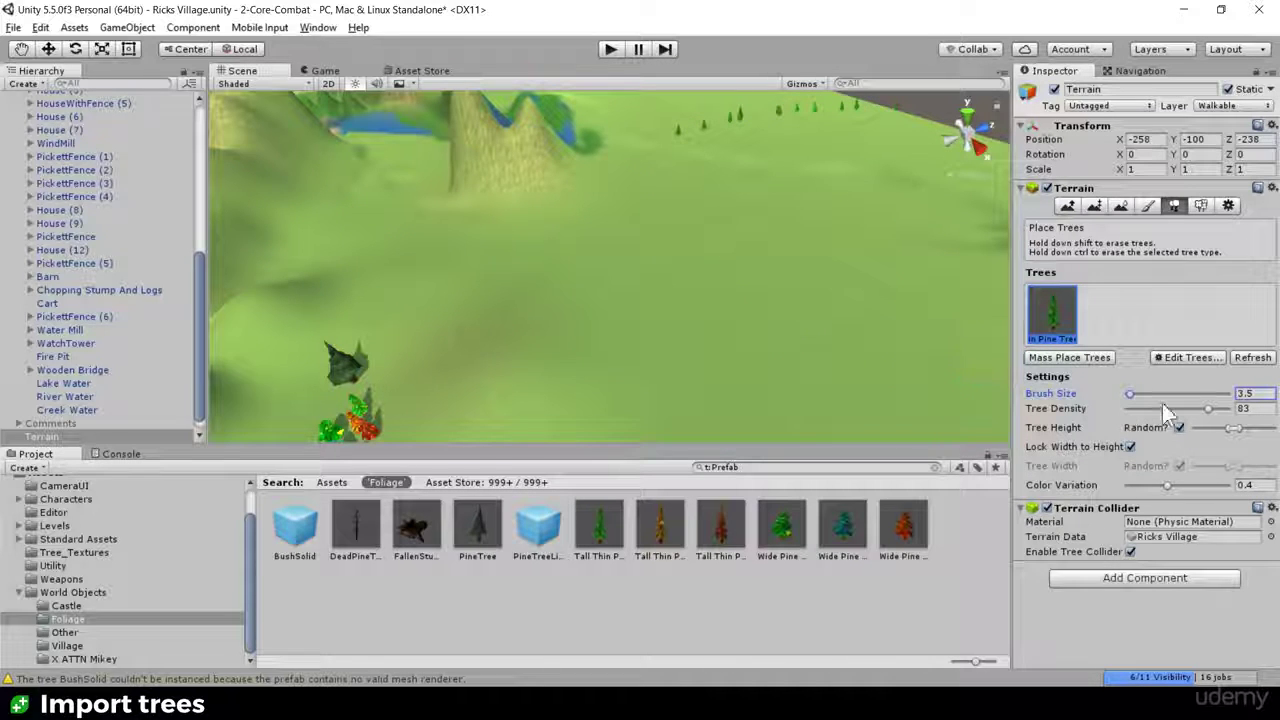
drag(1209, 408, 1226, 407)
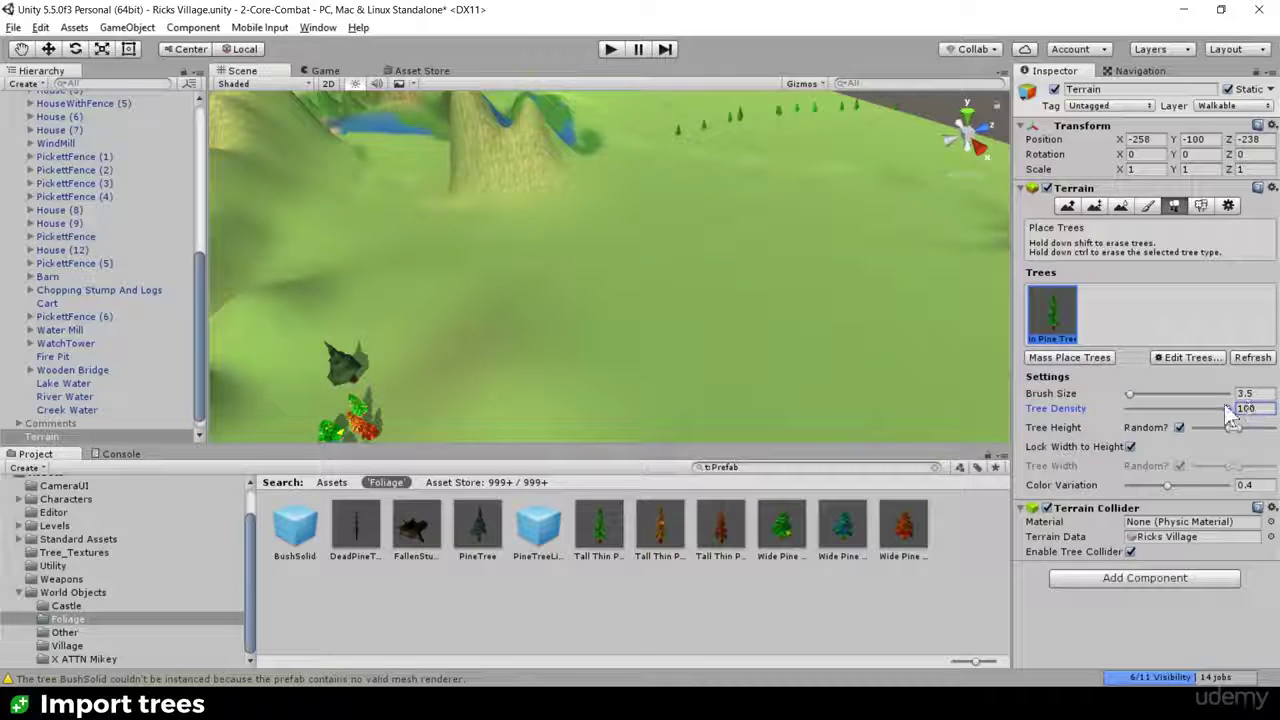
click(768, 344)
scroll(800, 350, up, 5)
middle_drag(848, 359, 758, 293)
scroll(880, 325, down, 3)
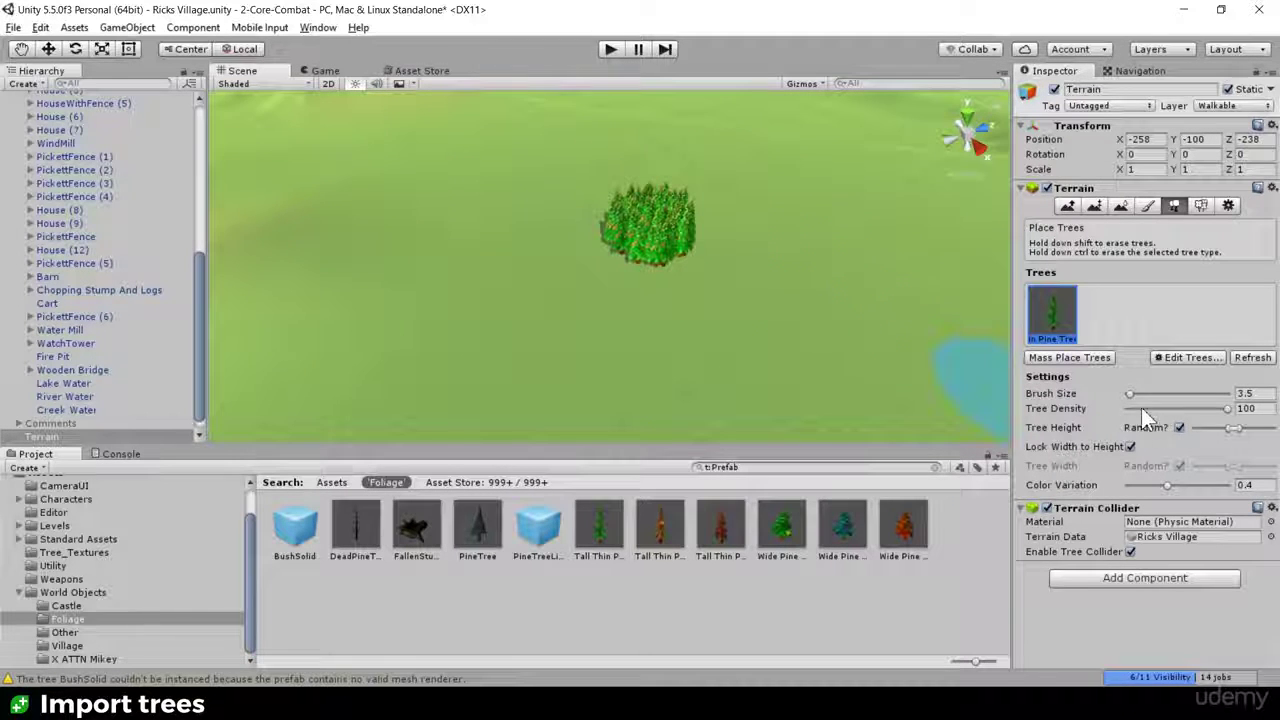
Step: Set the tree density to 11 and paint a few sparse pines beside the dense clump
drag(1141, 407, 1131, 409)
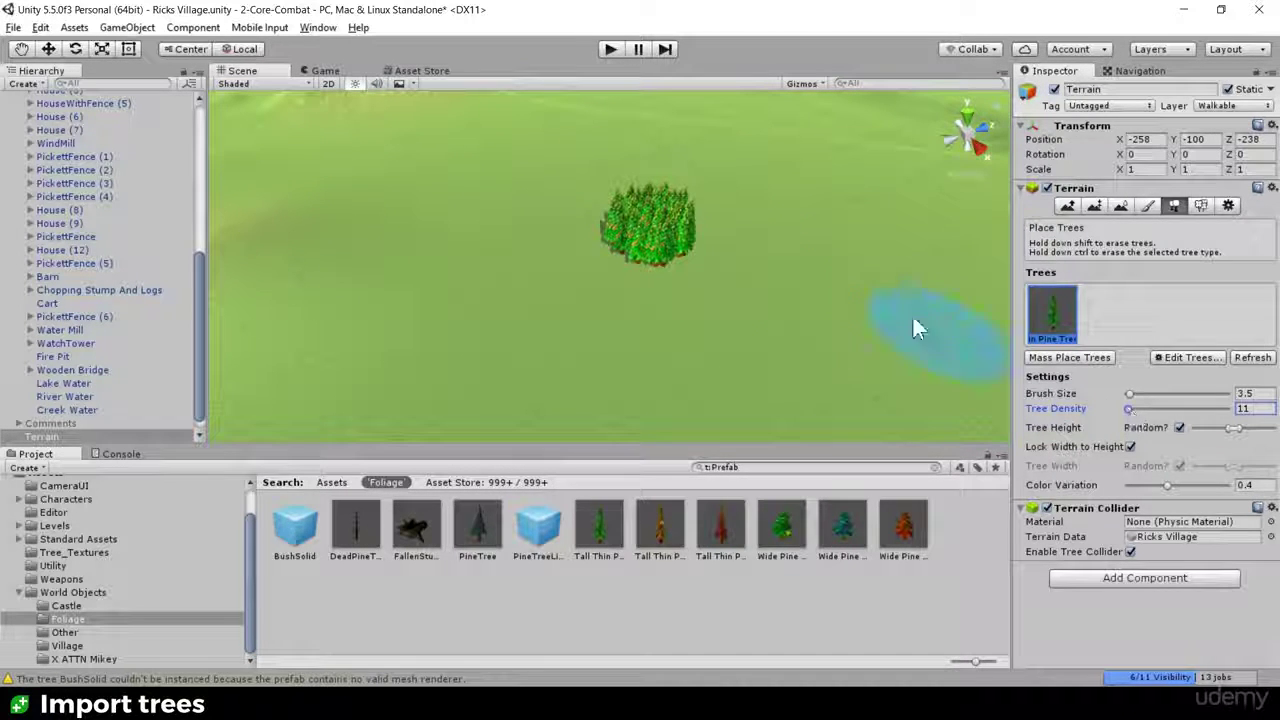
mouse_move(912, 330)
mouse_down()
mouse_move(828, 300)
mouse_move(771, 366)
mouse_up()
scroll(743, 334, down, 5)
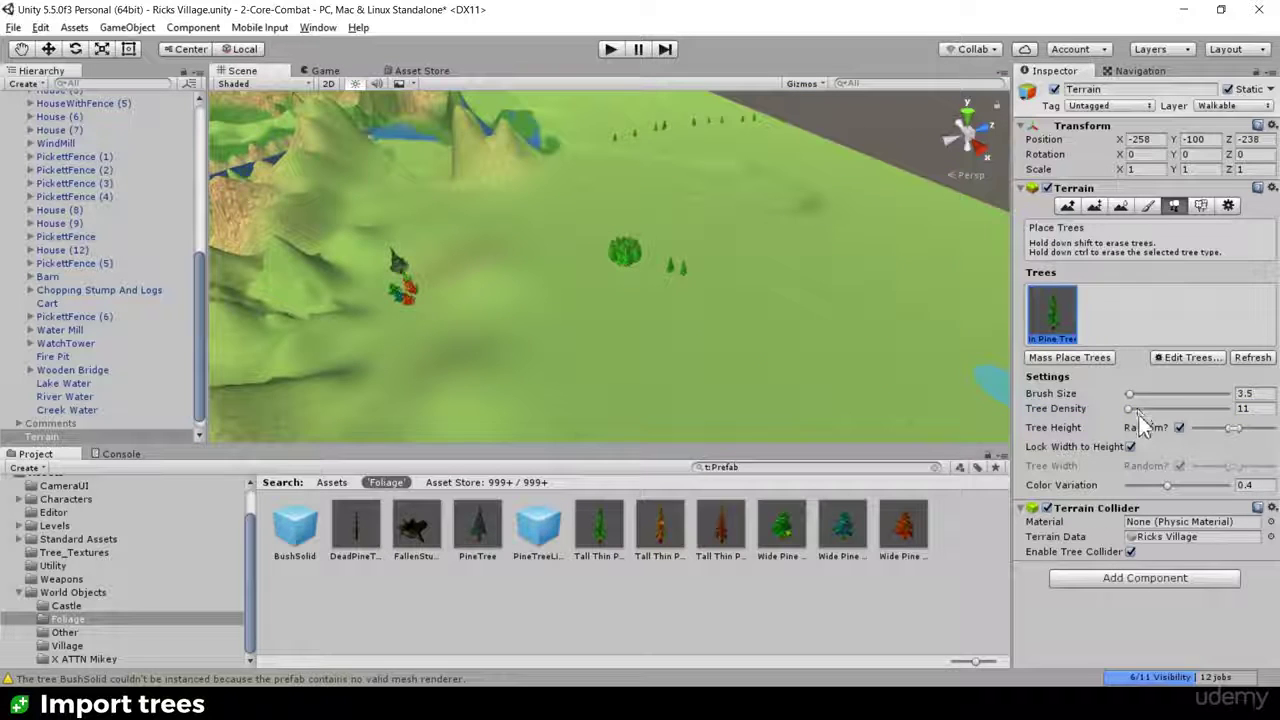
Step: Try covering the plain with sparse green pines at brush size 100, and erase the painted trees around the dense clump with the same brush
drag(1130, 394, 1240, 400)
click(946, 308)
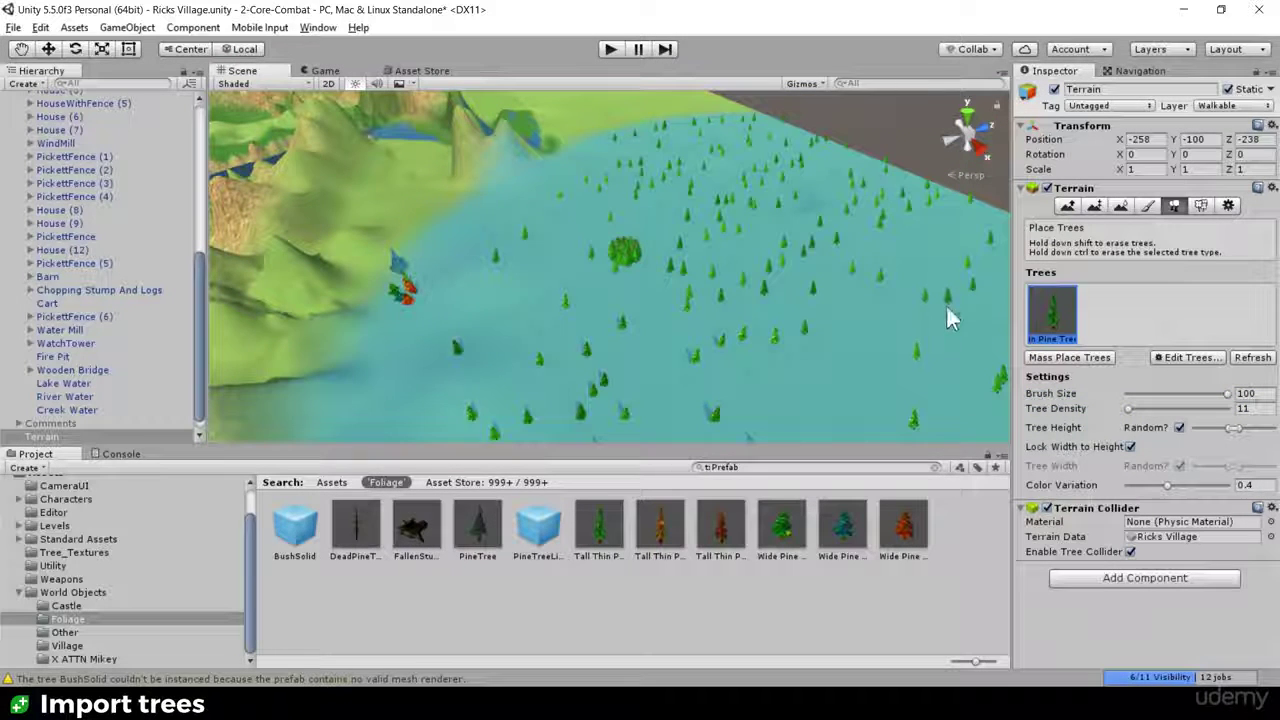
mouse_move(1005, 370)
shift+mouse_down()
mouse_move(936, 336)
mouse_move(632, 305)
shift+mouse_up()
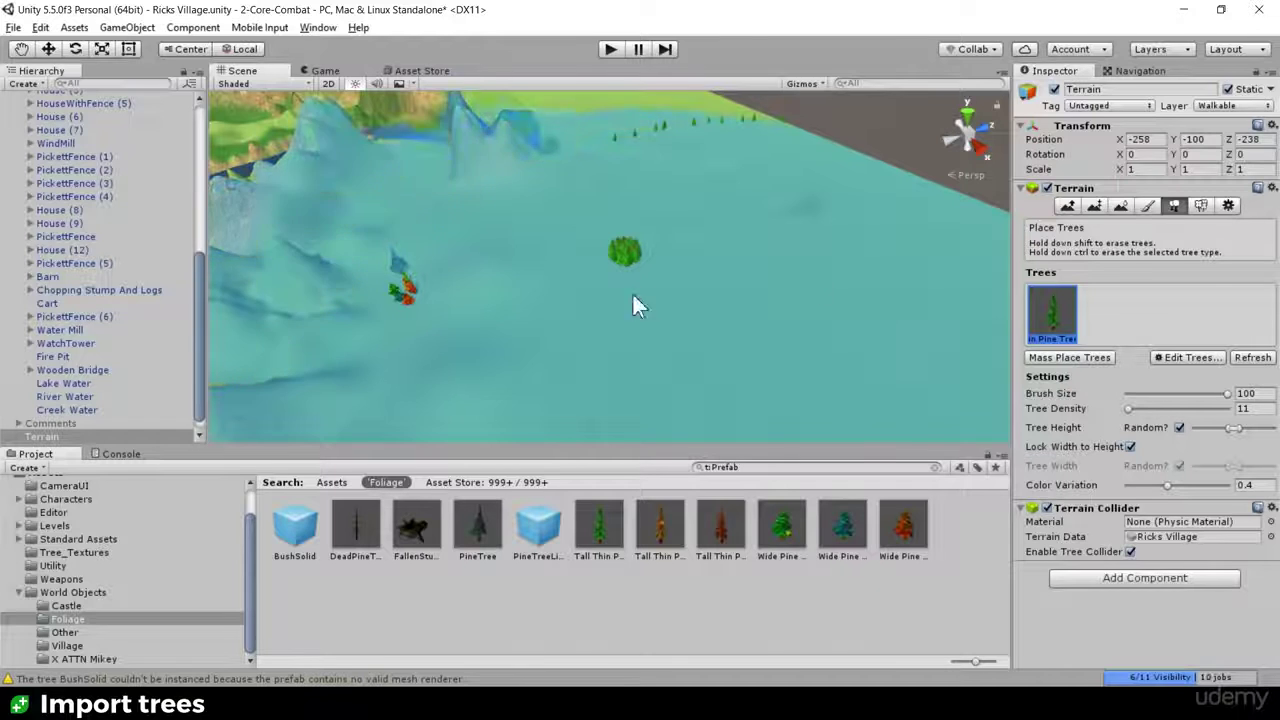
Step: Paint a few green pines beside the dense clump with brush size 3.5, and lower the terrain brush's random tree height range
drag(1228, 393, 1132, 392)
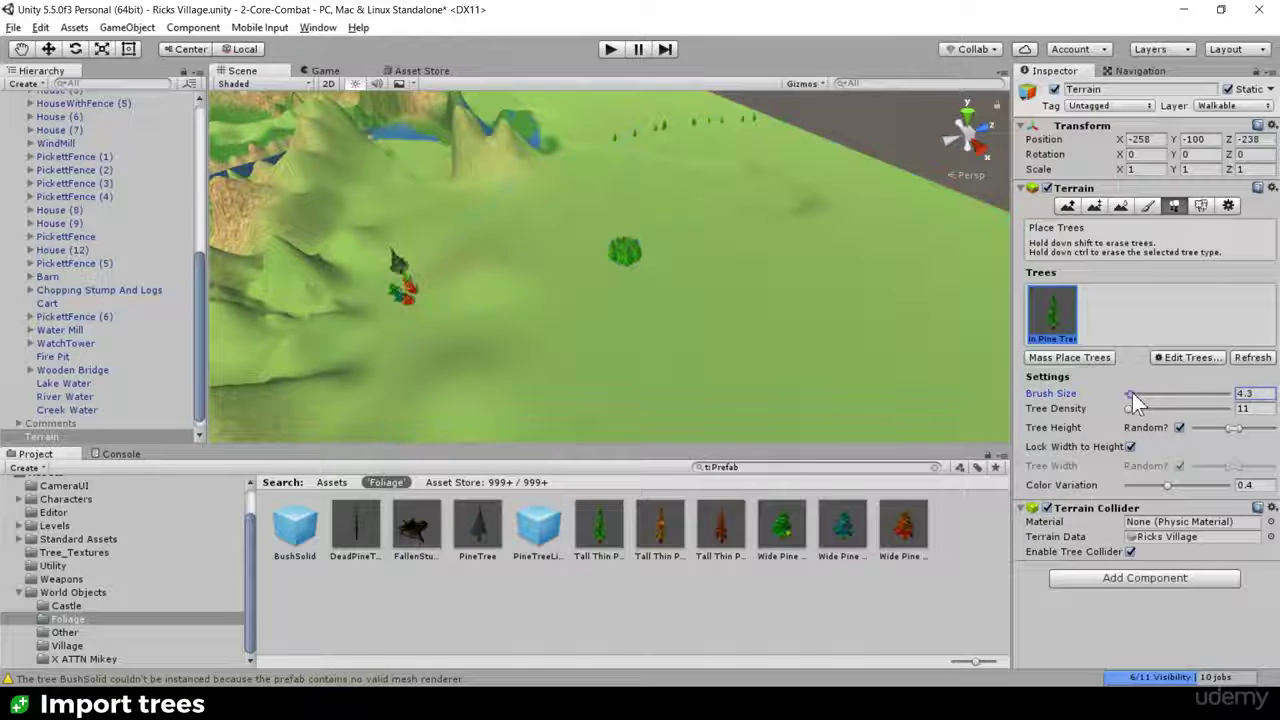
click(694, 301)
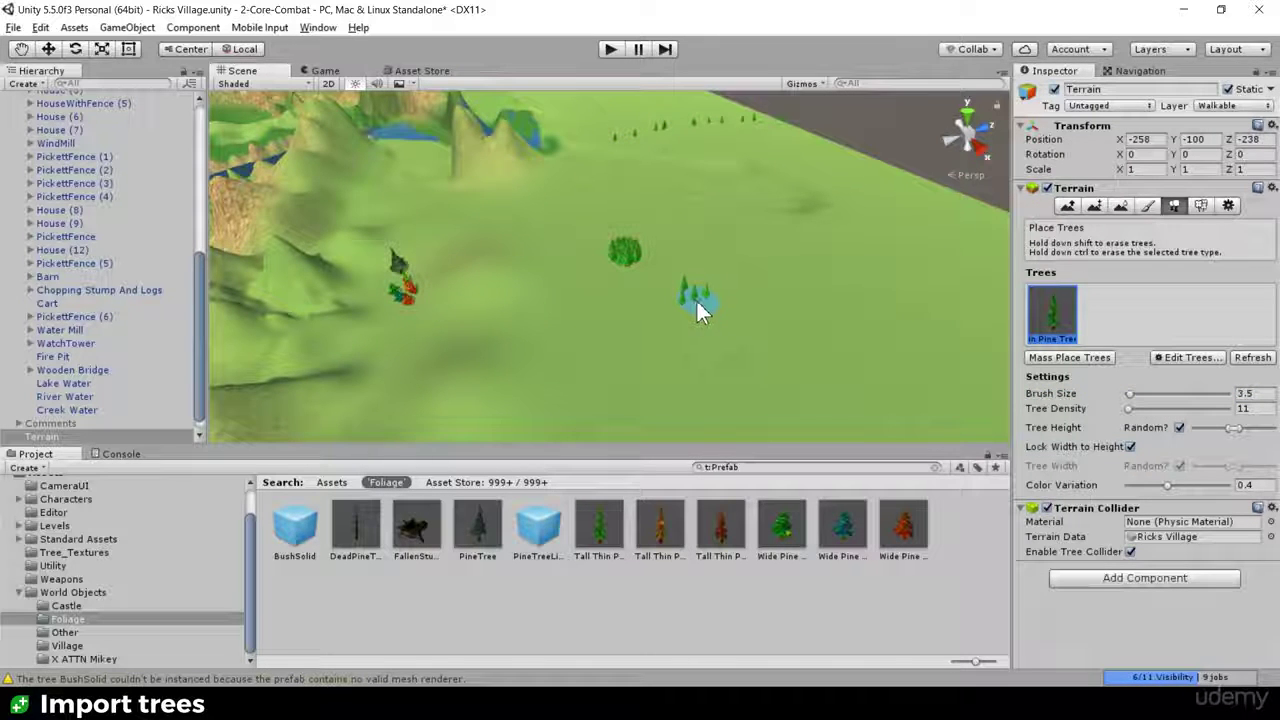
key(f)
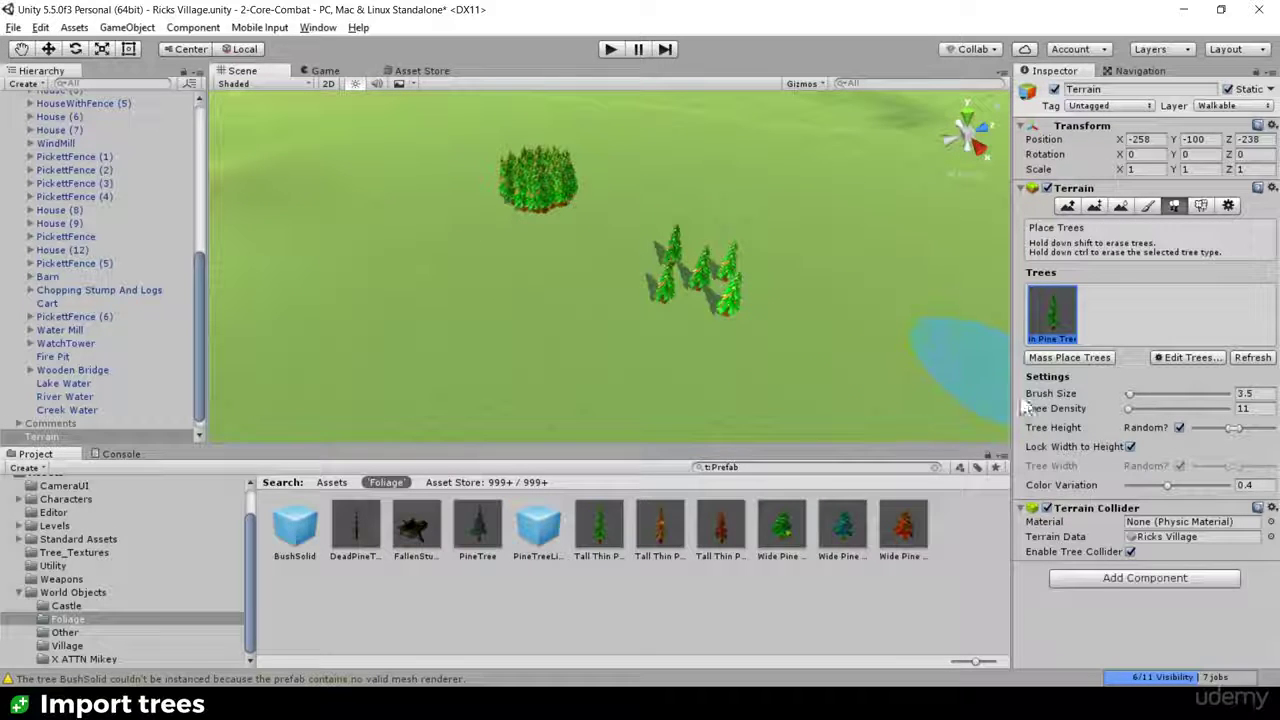
middle_drag(405, 365, 850, 302)
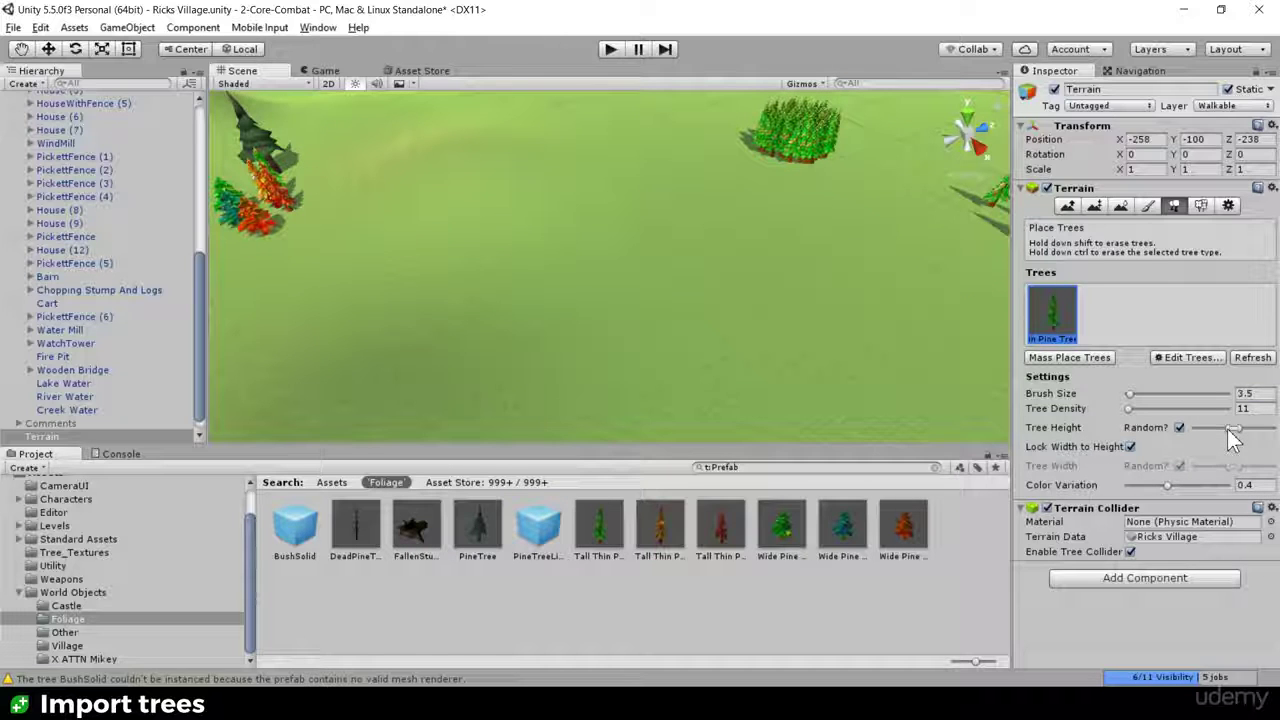
mouse_move(1228, 430)
mouse_down()
mouse_move(1252, 437)
mouse_move(1211, 431)
mouse_up()
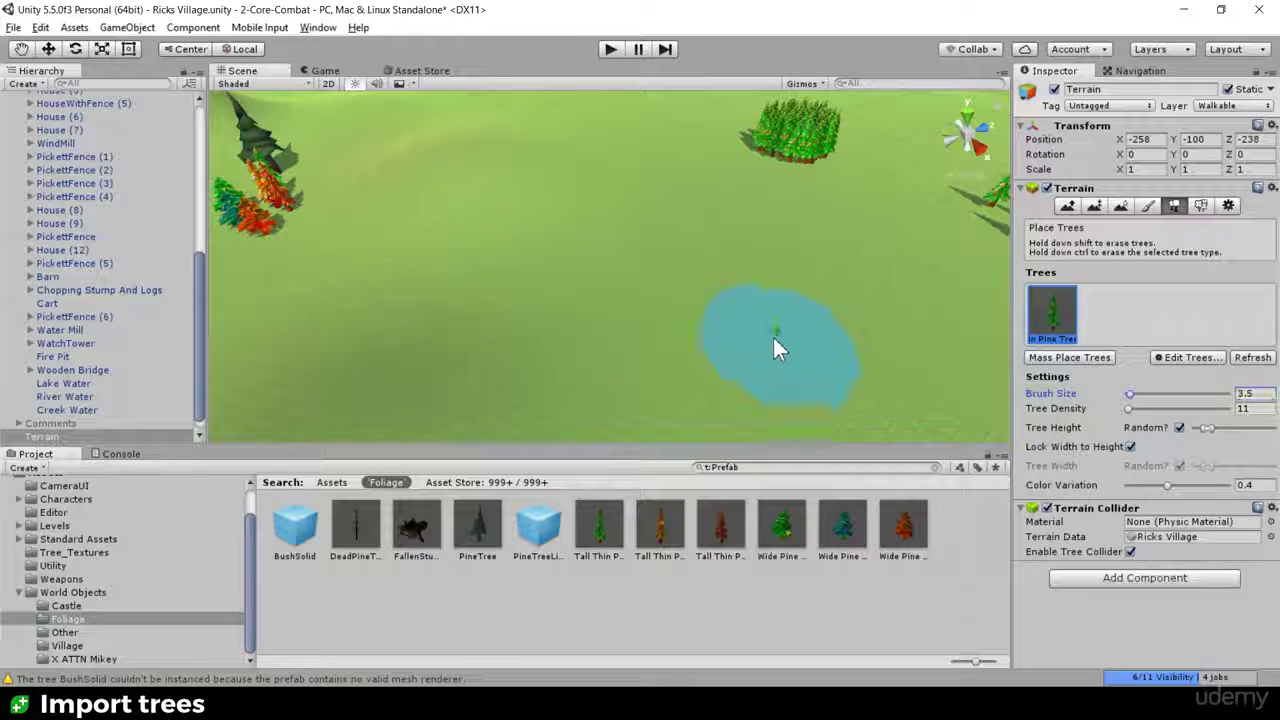
Step: Look over the existing trees, the rocky pass and the village, and return to the painted pines on the plain
scroll(823, 346, up, 5)
scroll(823, 346, down, 5)
middle_drag(440, 255, 574, 270)
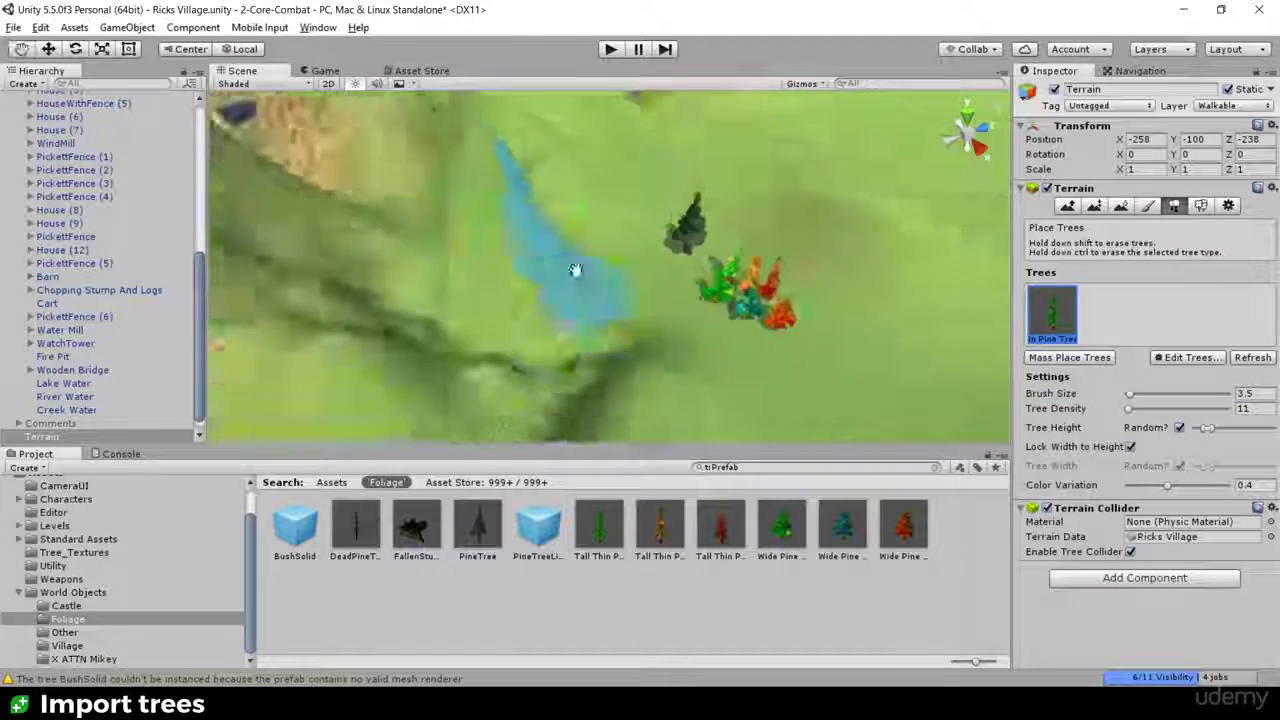
scroll(574, 270, down, 10)
middle_drag(474, 272, 652, 222)
scroll(641, 235, up, 10)
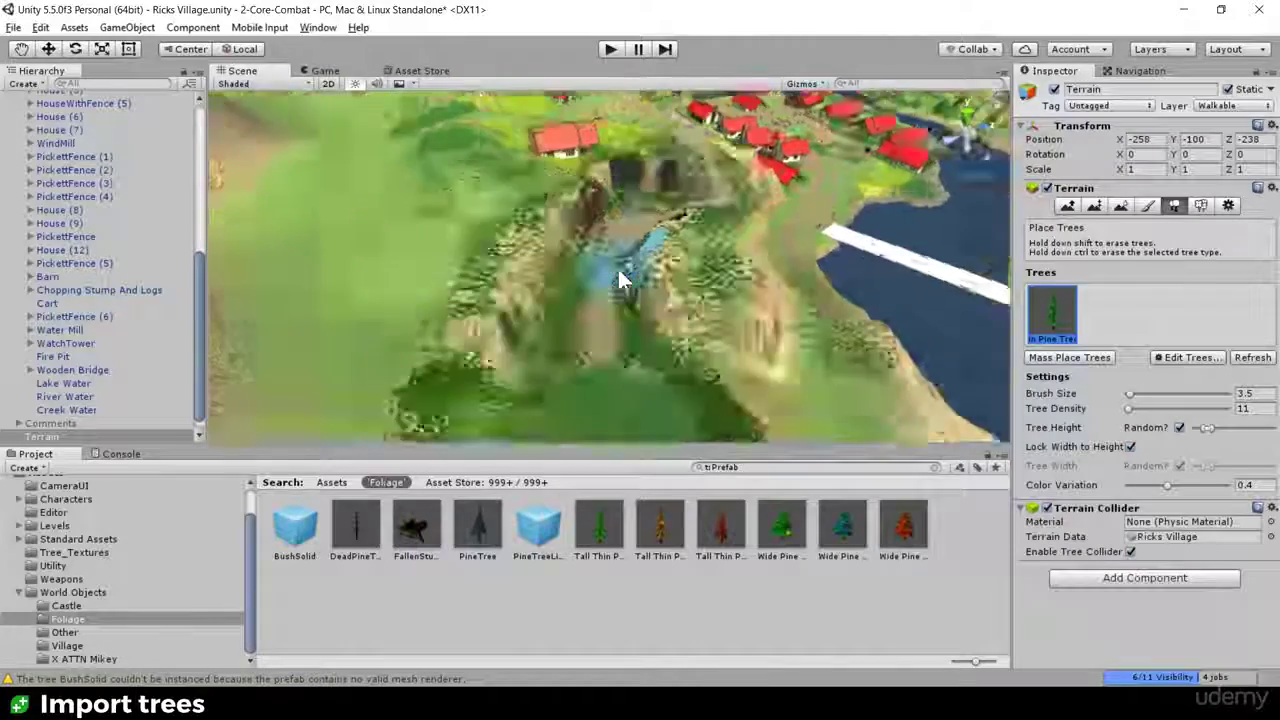
scroll(619, 279, down, 10)
middle_drag(620, 274, 545, 238)
middle_drag(456, 250, 550, 225)
scroll(531, 263, up, 3)
middle_drag(425, 235, 552, 254)
scroll(556, 265, up, 6)
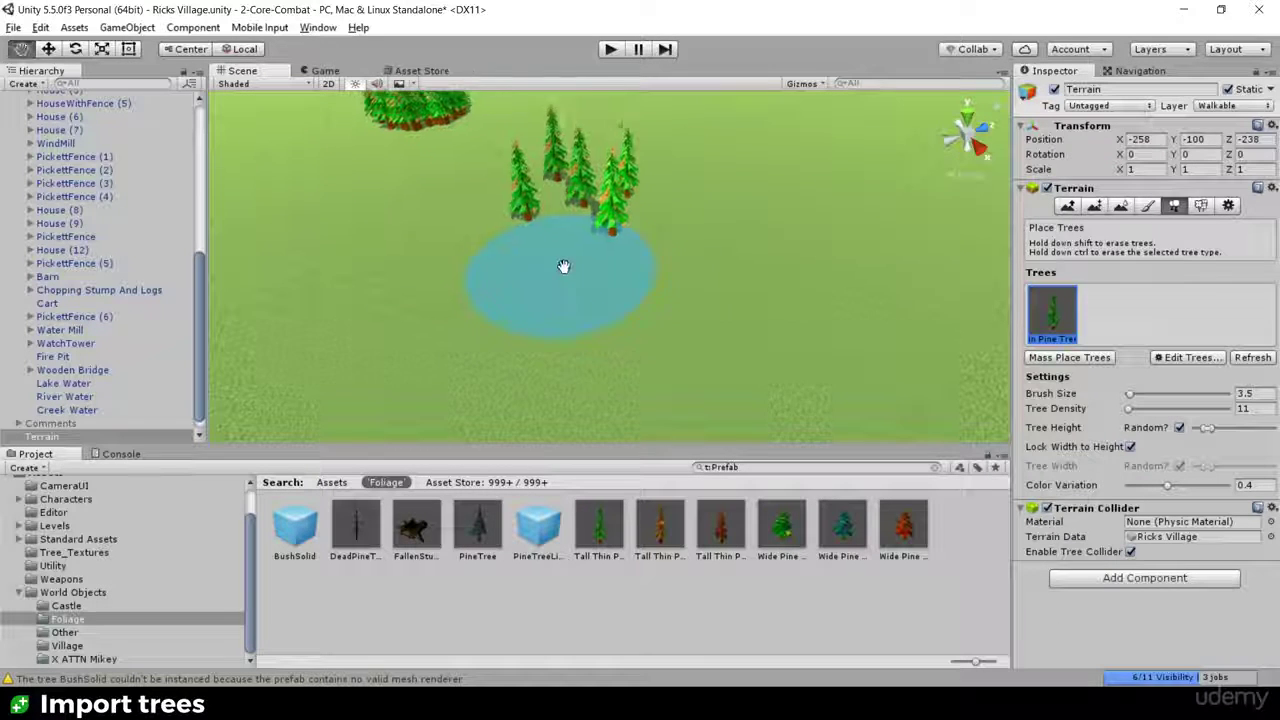
scroll(200, 136, up, 10)
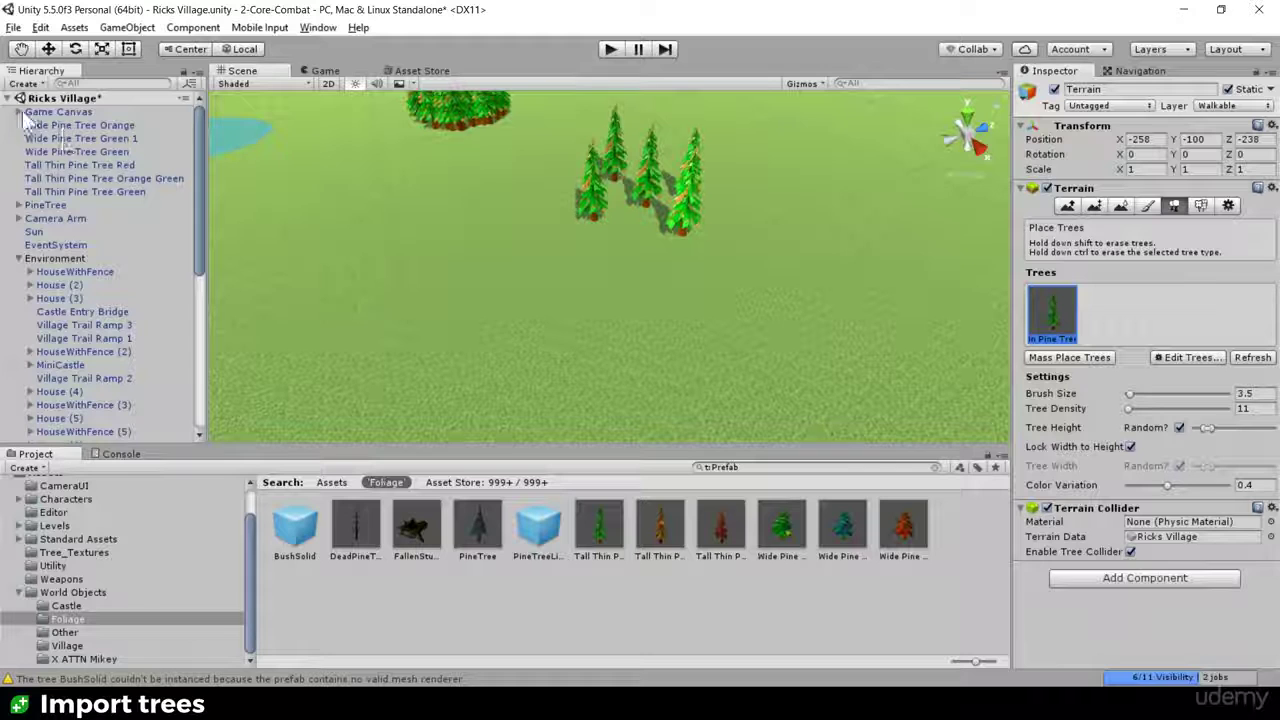
Step: Delete the six individually placed coloured pines, from Wide Pine Tree Orange through Tall Thin Pine Tree Green, and collapse the Environment group
click(18, 112)
click(19, 112)
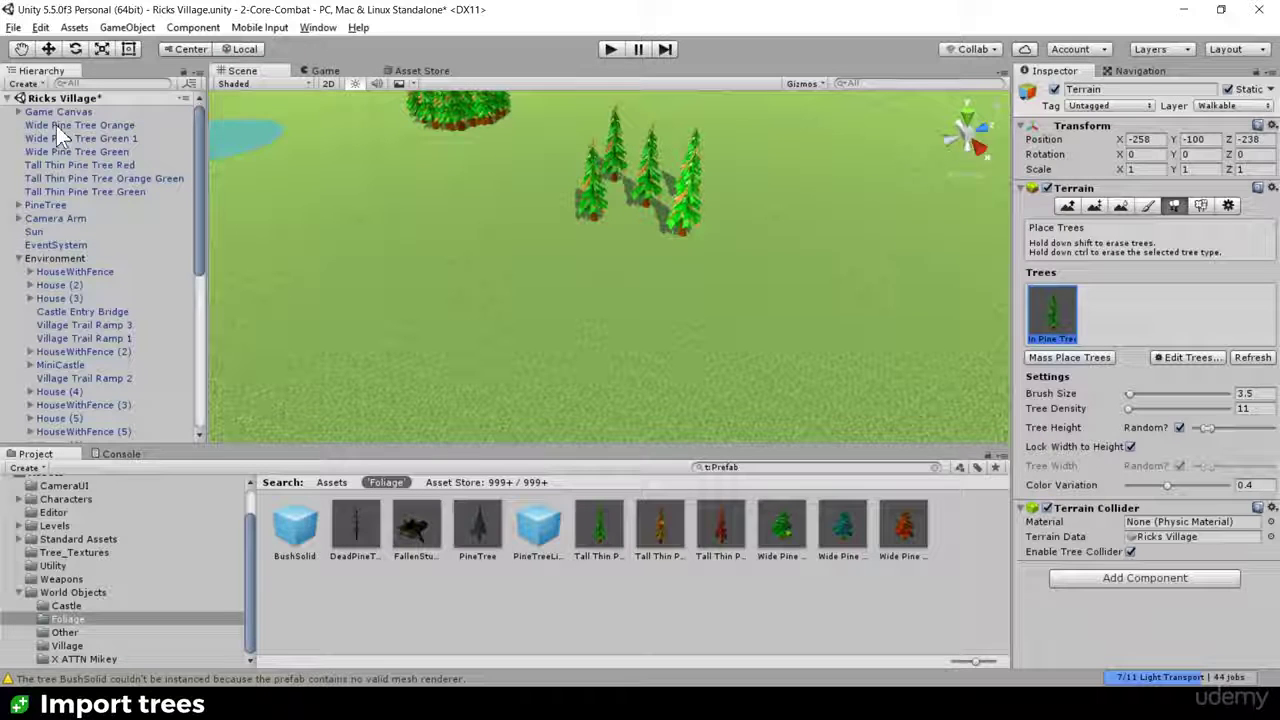
click(57, 125)
shift+click(67, 191)
key(Delete)
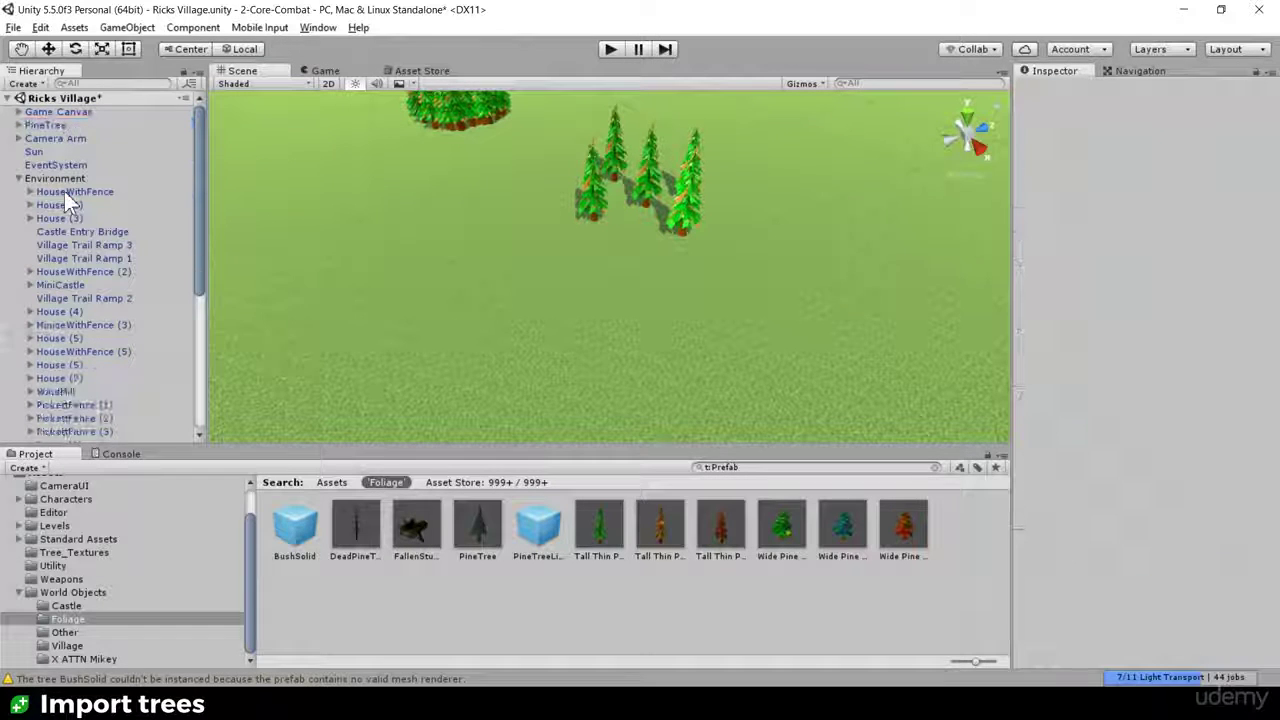
click(19, 178)
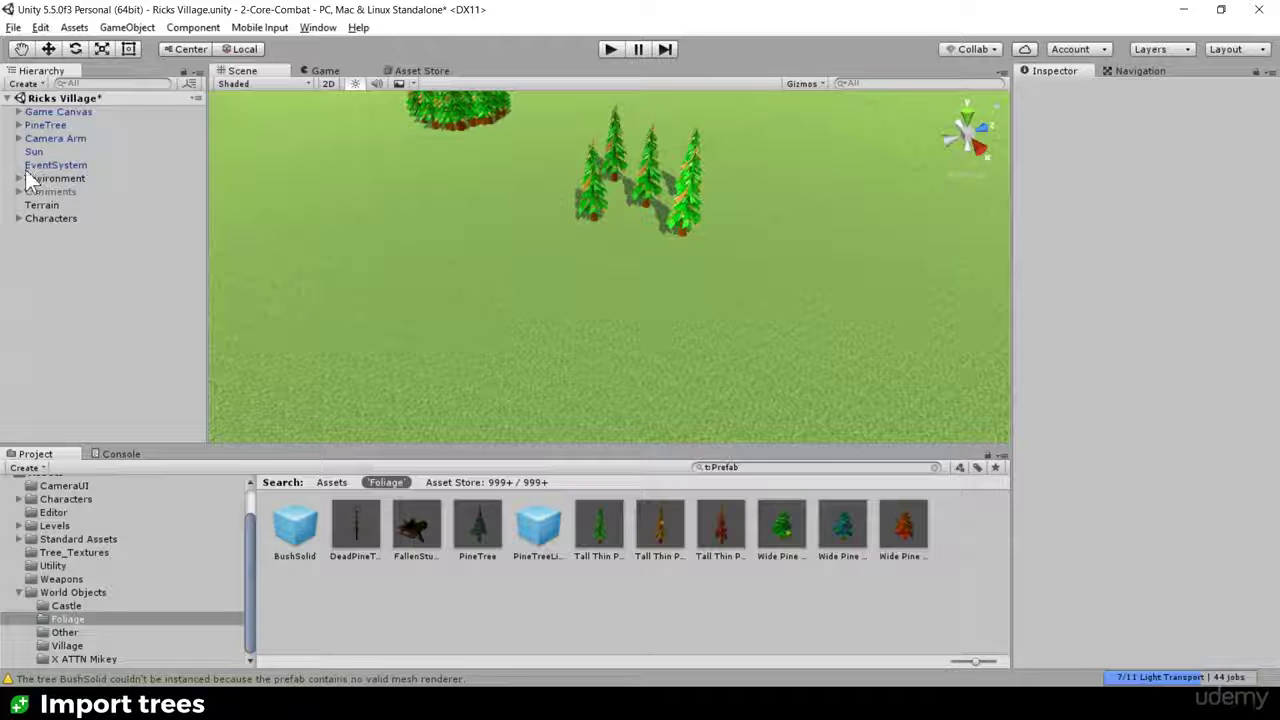
Step: Place the Enemy prefab from the Characters Enemies folder on the plain near the painted pines as a height reference
click(38, 593)
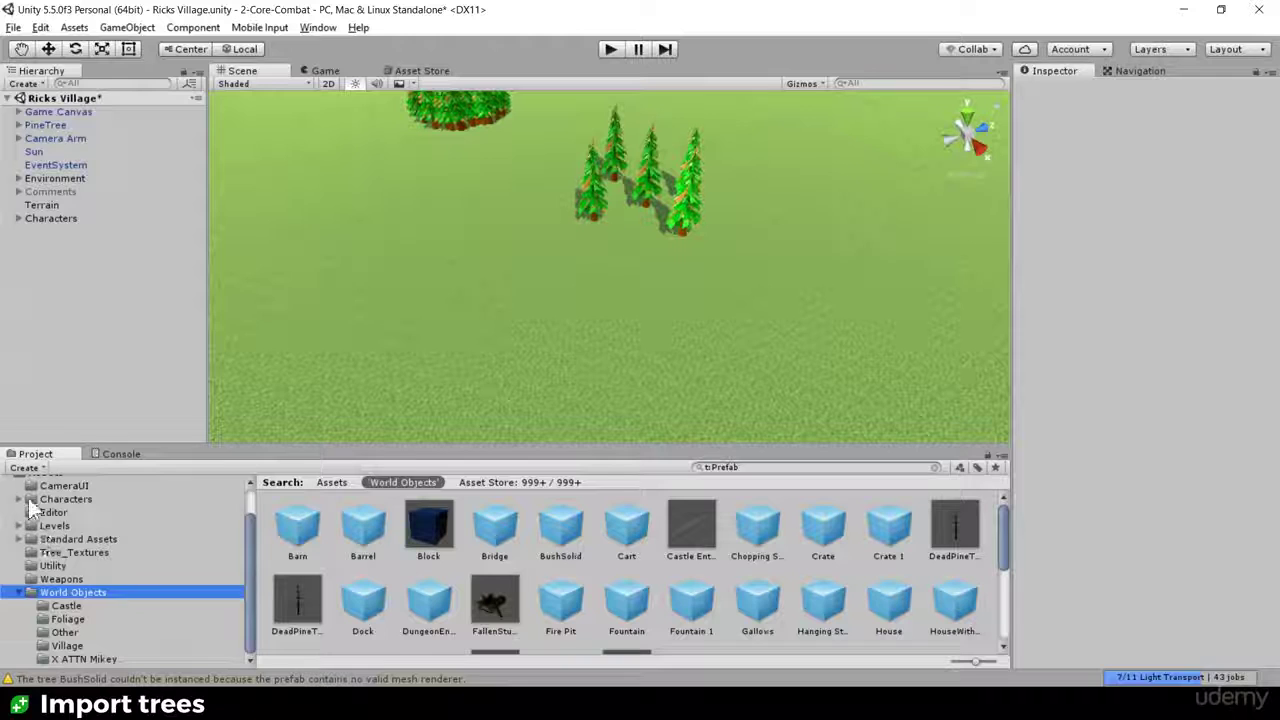
click(19, 499)
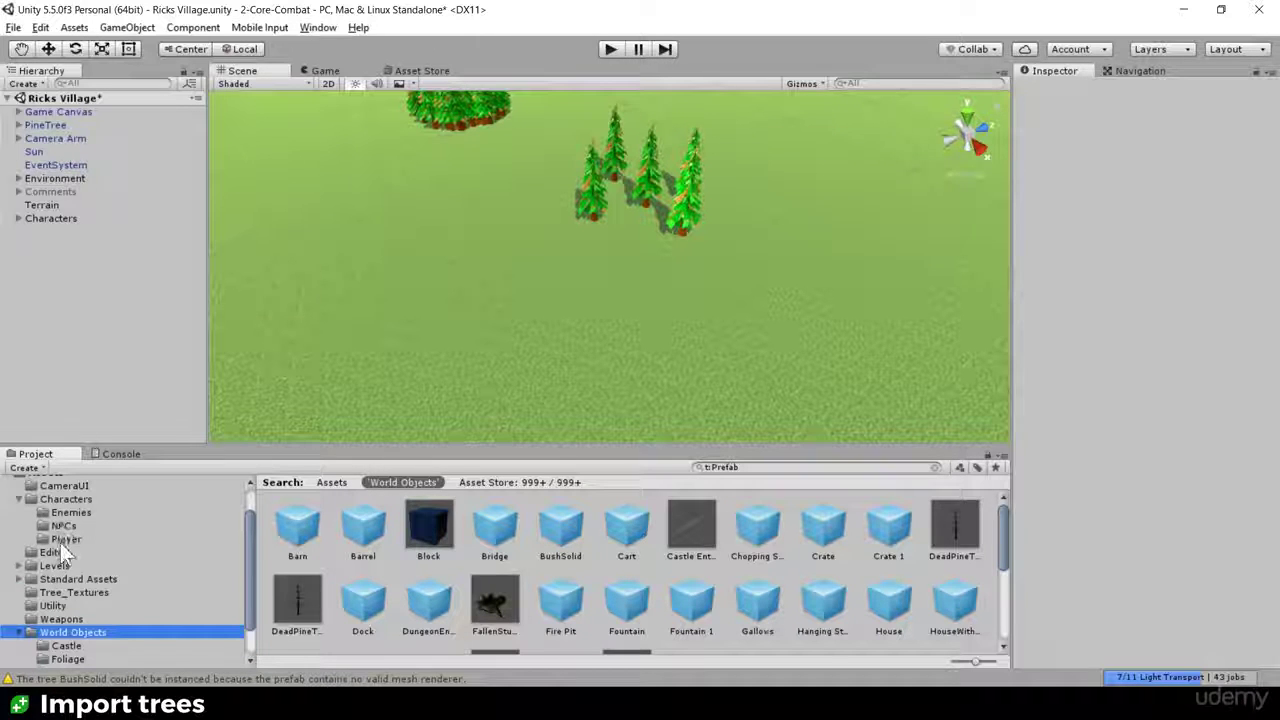
click(73, 513)
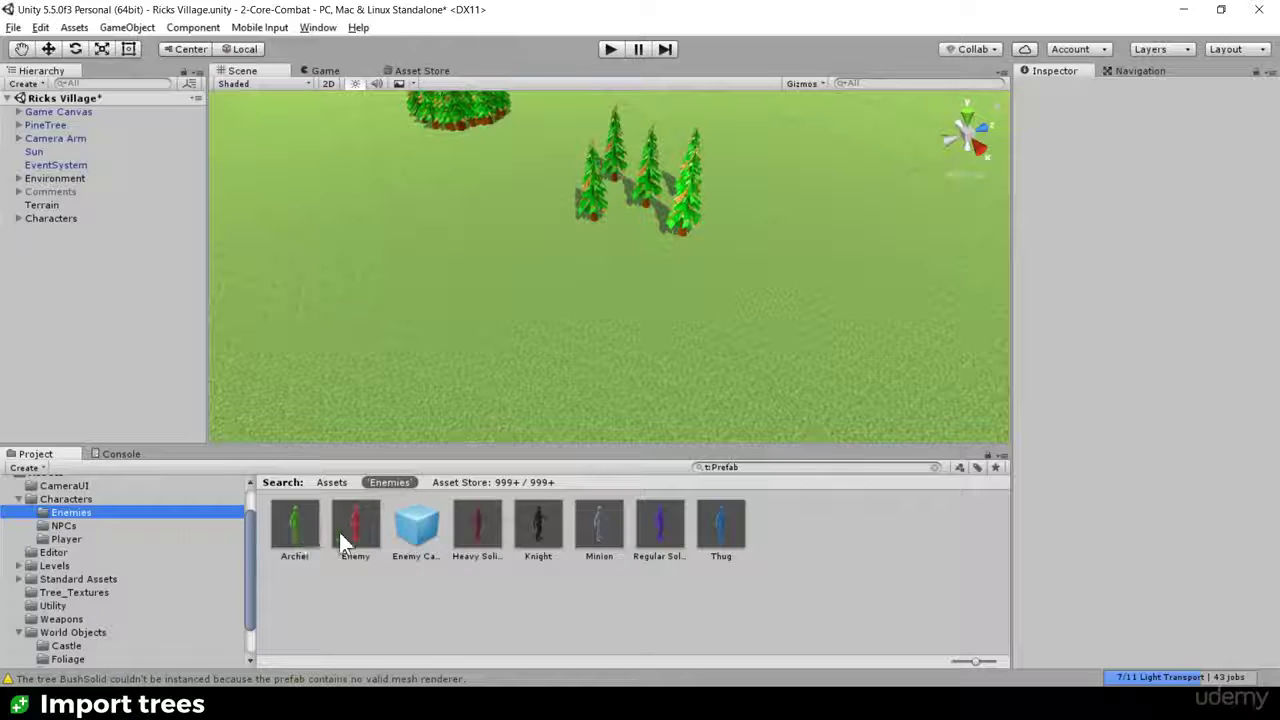
drag(345, 528, 507, 285)
scroll(508, 284, up, 5)
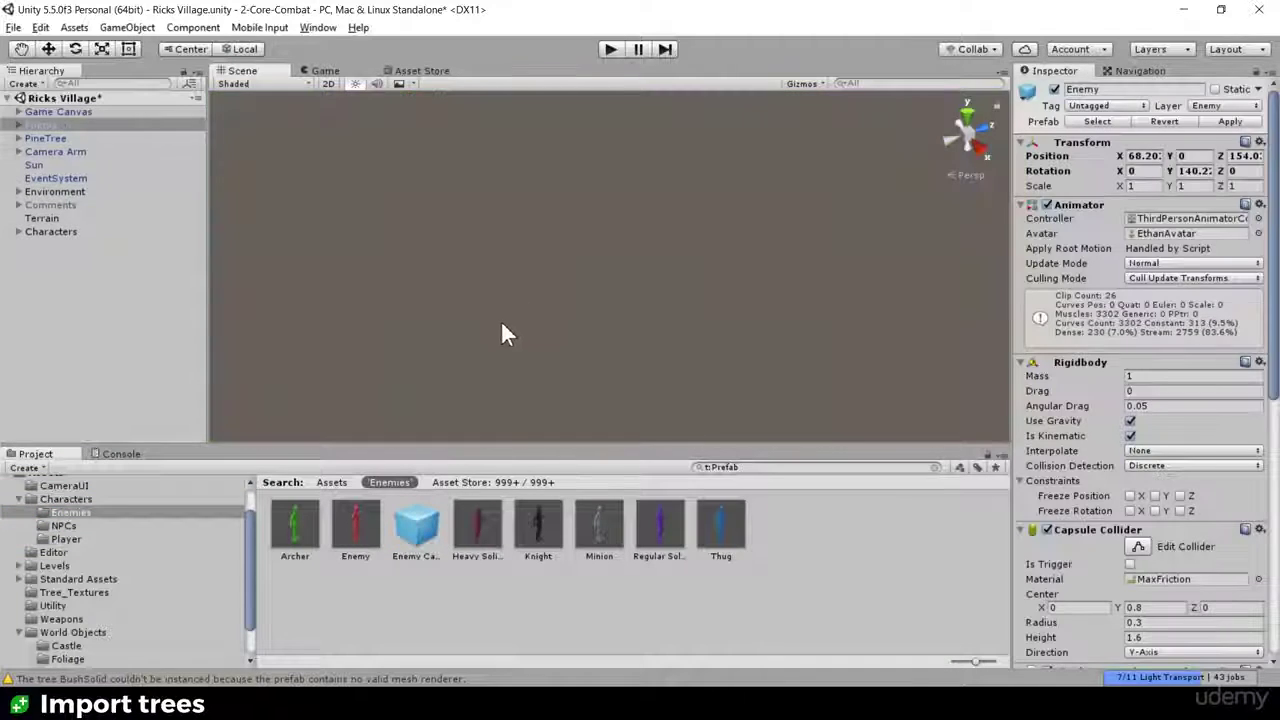
scroll(501, 322, down, 2)
key(f)
alt+drag(455, 360, 508, 305)
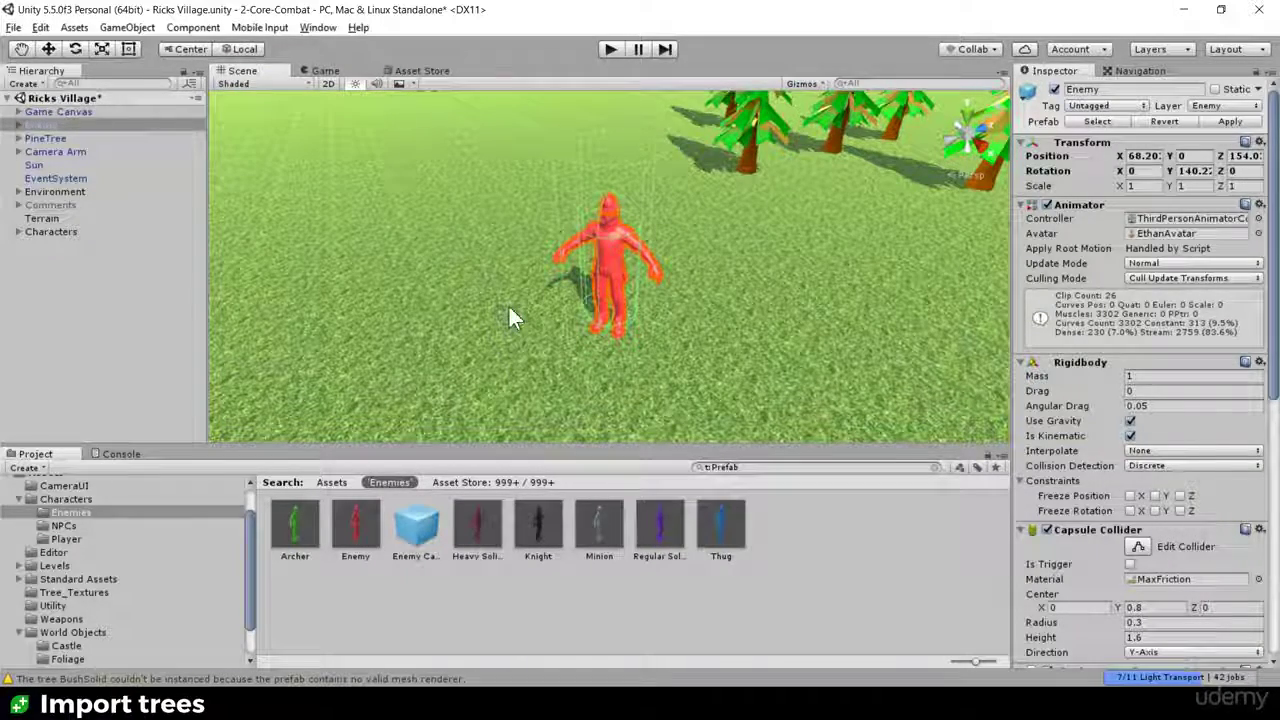
alt+drag(508, 304, 634, 323)
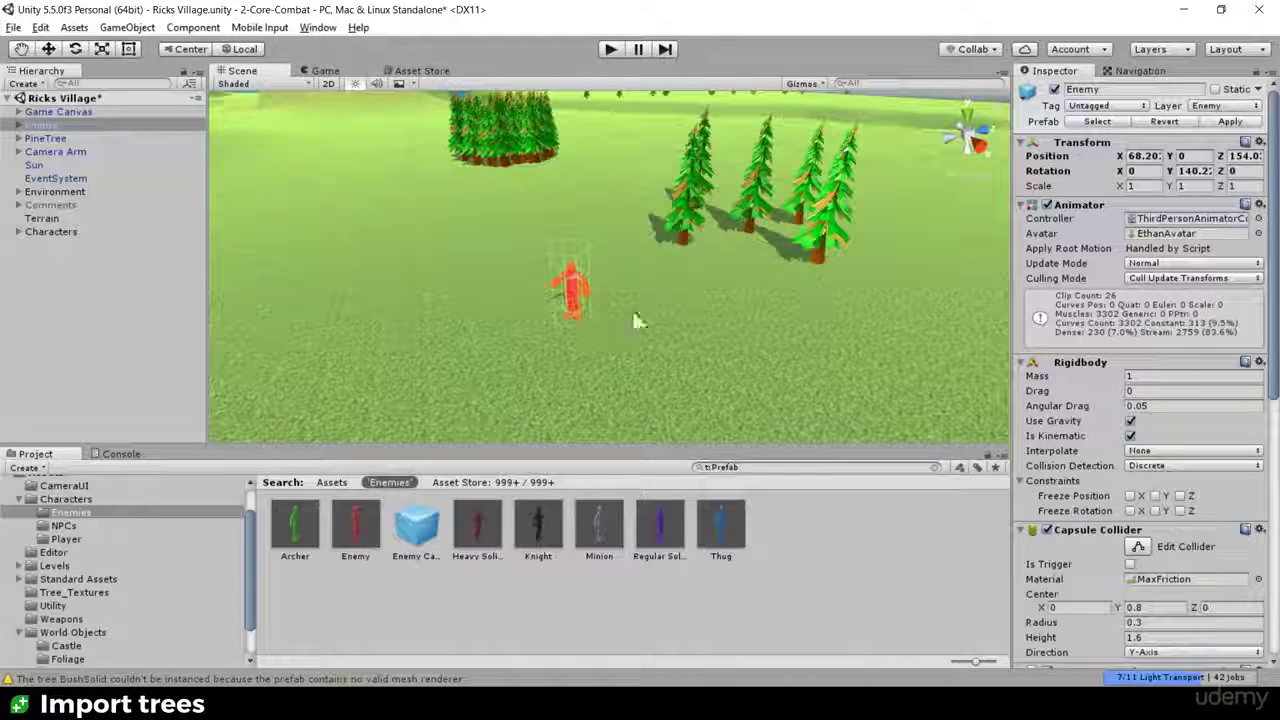
Step: Paint several small pines on the terrain around the enemy with the lowered height range, and compare their height with the figure
click(813, 280)
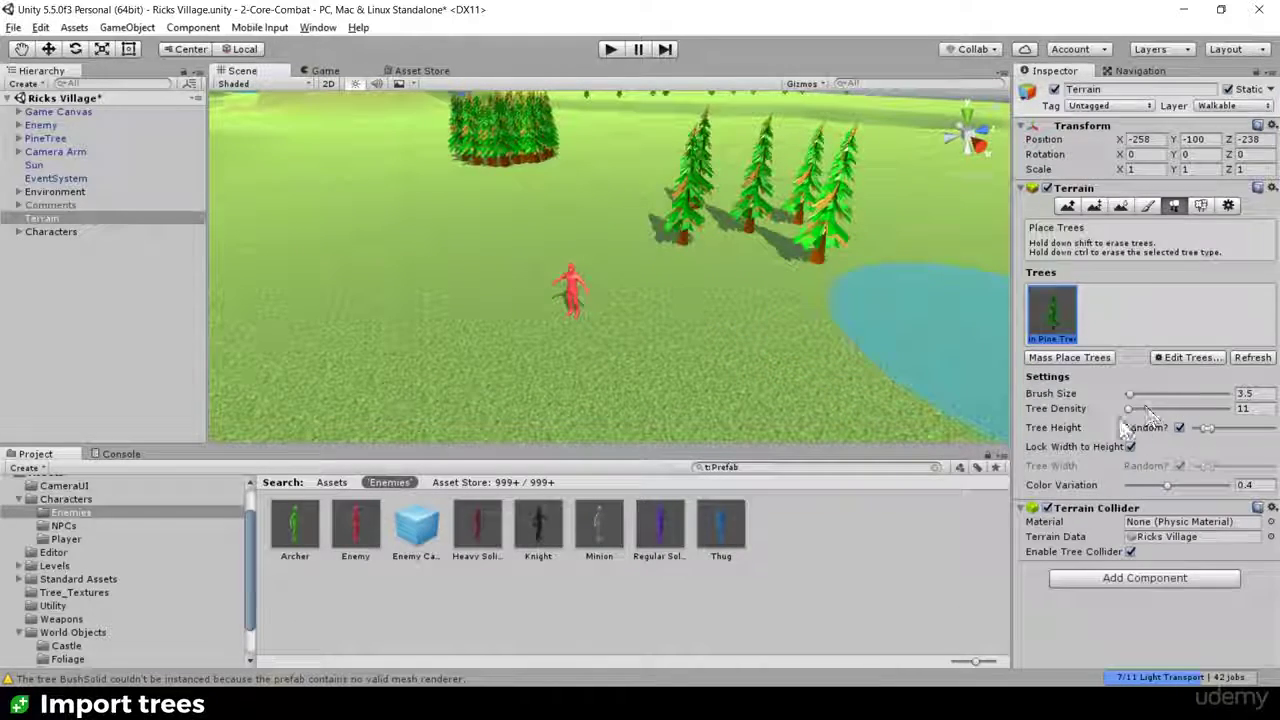
click(542, 223)
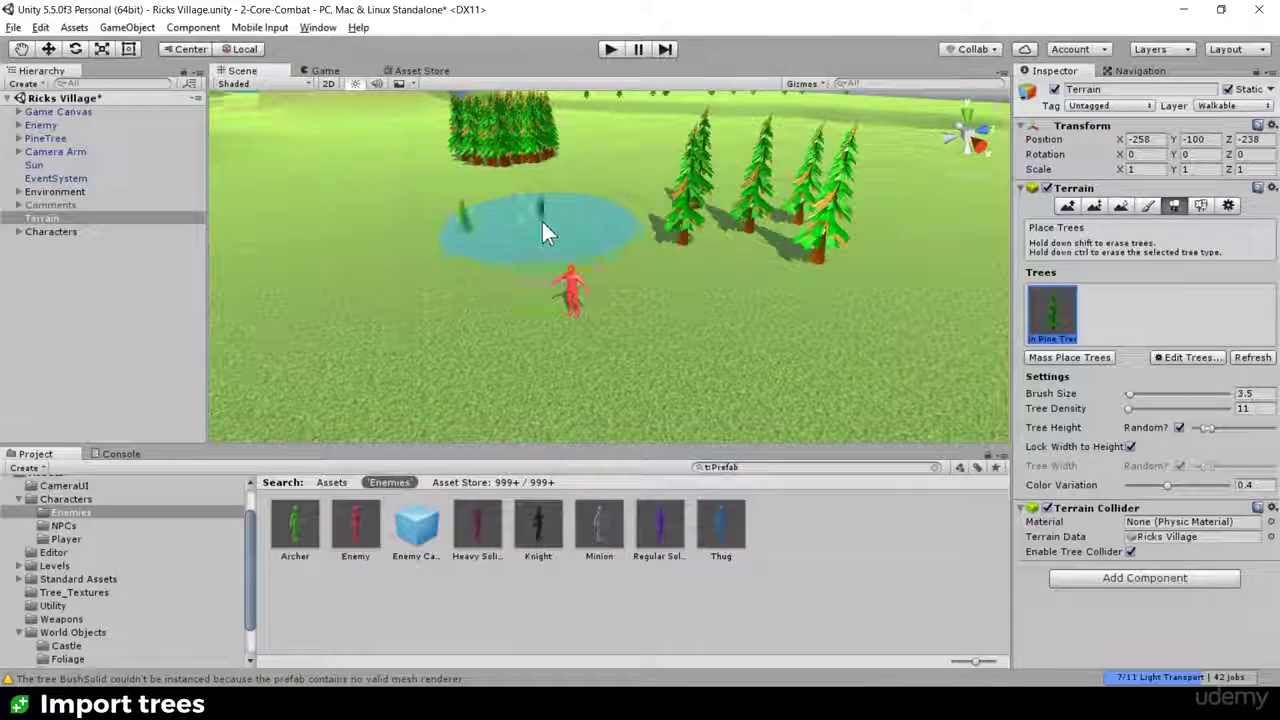
mouse_move(542, 221)
mouse_down()
mouse_move(578, 239)
mouse_move(630, 302)
mouse_up()
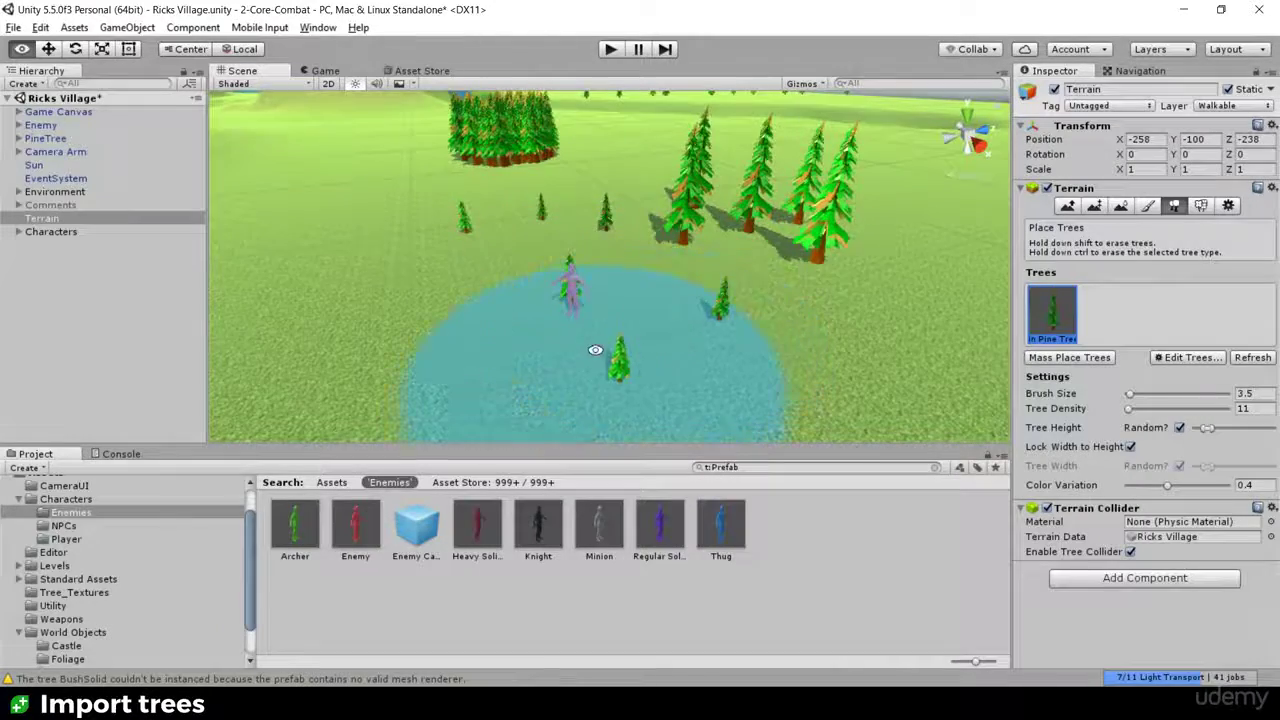
mouse_move(595, 350)
alt+mouse_down()
mouse_move(715, 264)
mouse_move(750, 215)
alt+mouse_up()
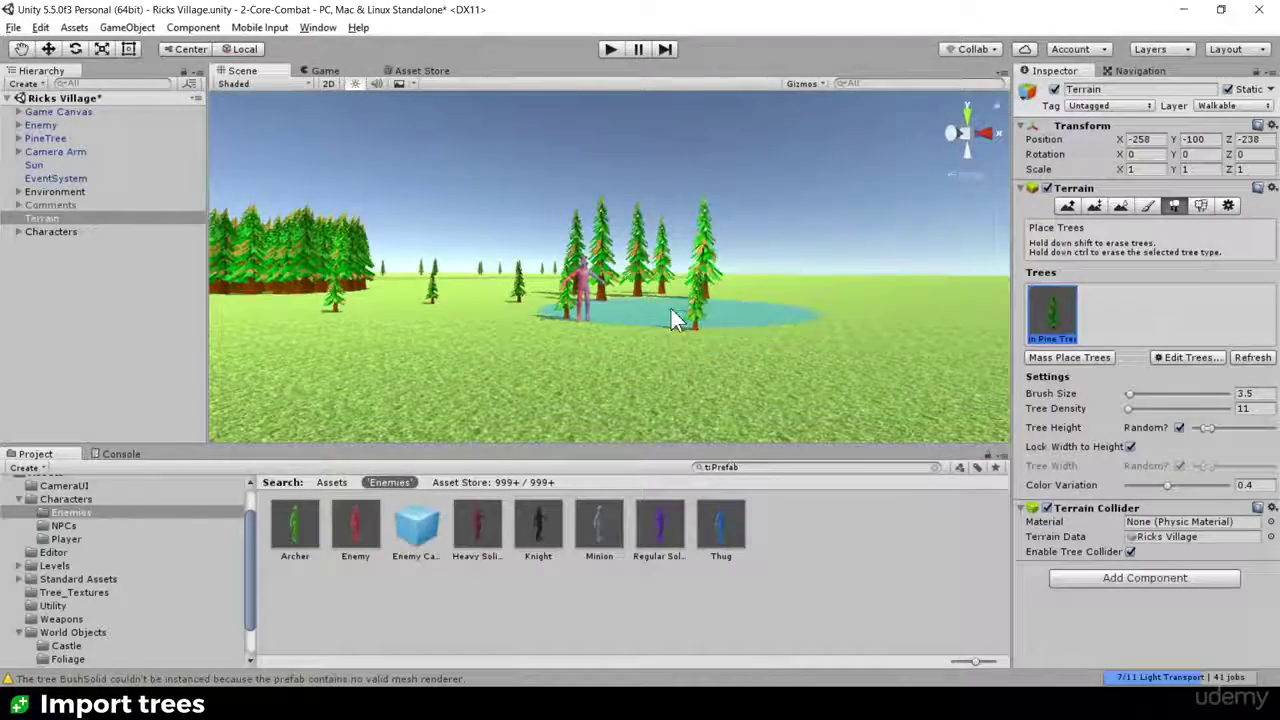
alt+drag(671, 312, 686, 363)
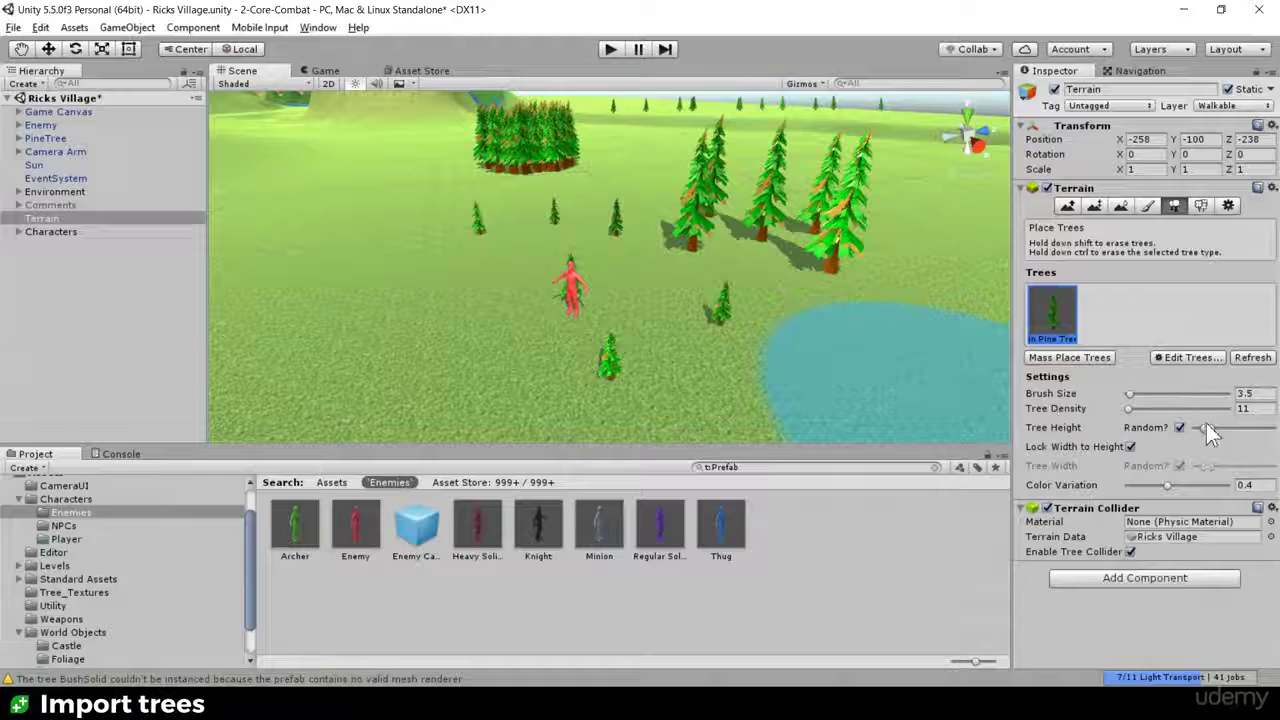
Step: Raise the random tree height range slightly and paint a few medium pines beside the enemy
drag(1206, 423, 1218, 426)
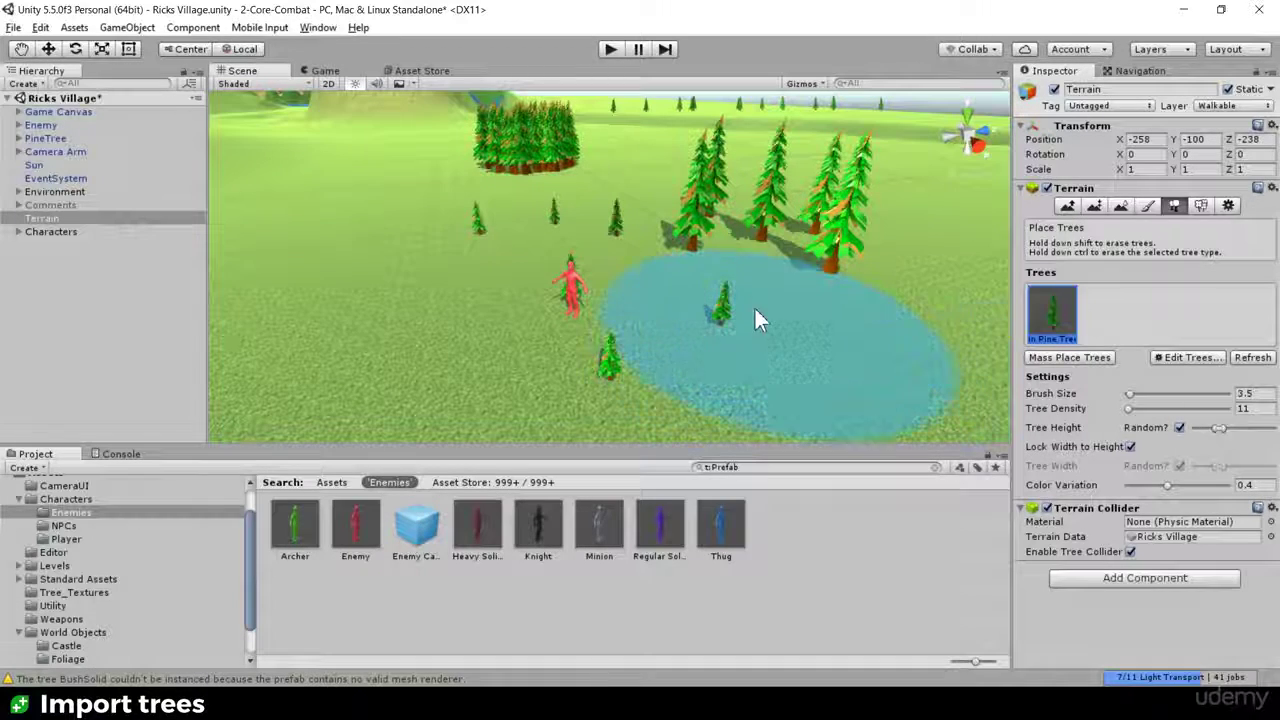
click(449, 300)
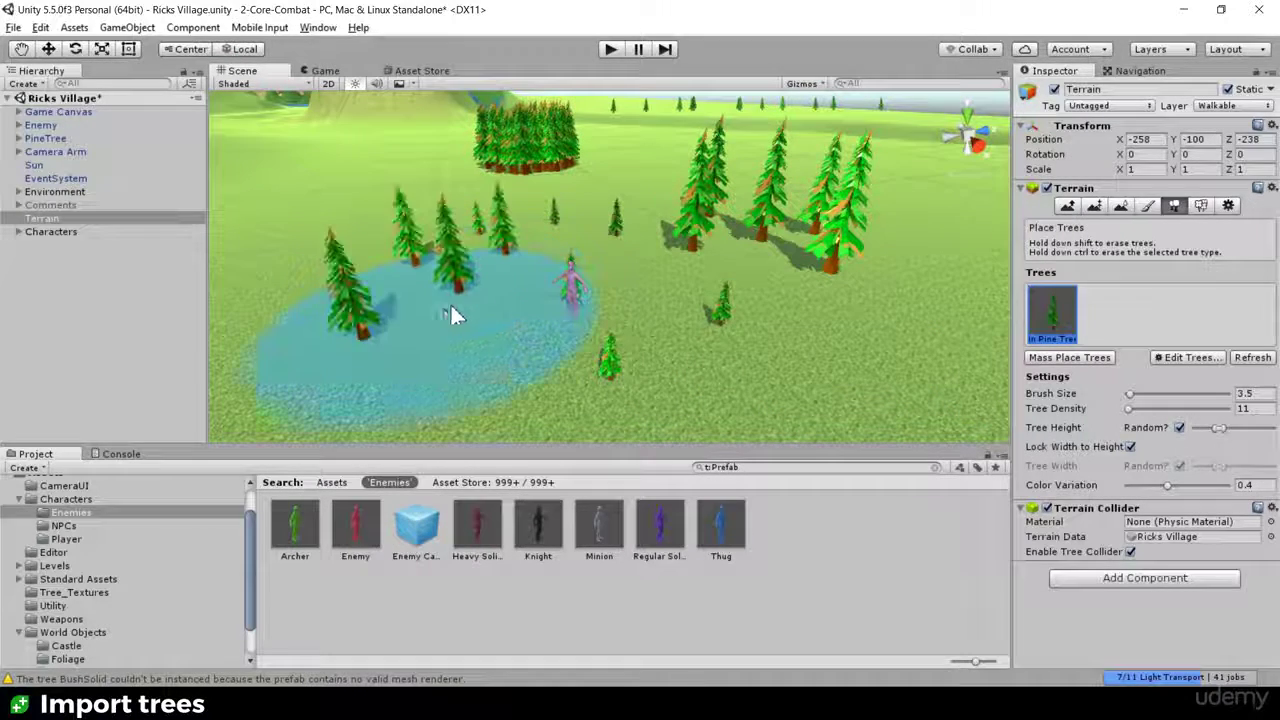
alt+drag(471, 300, 613, 330)
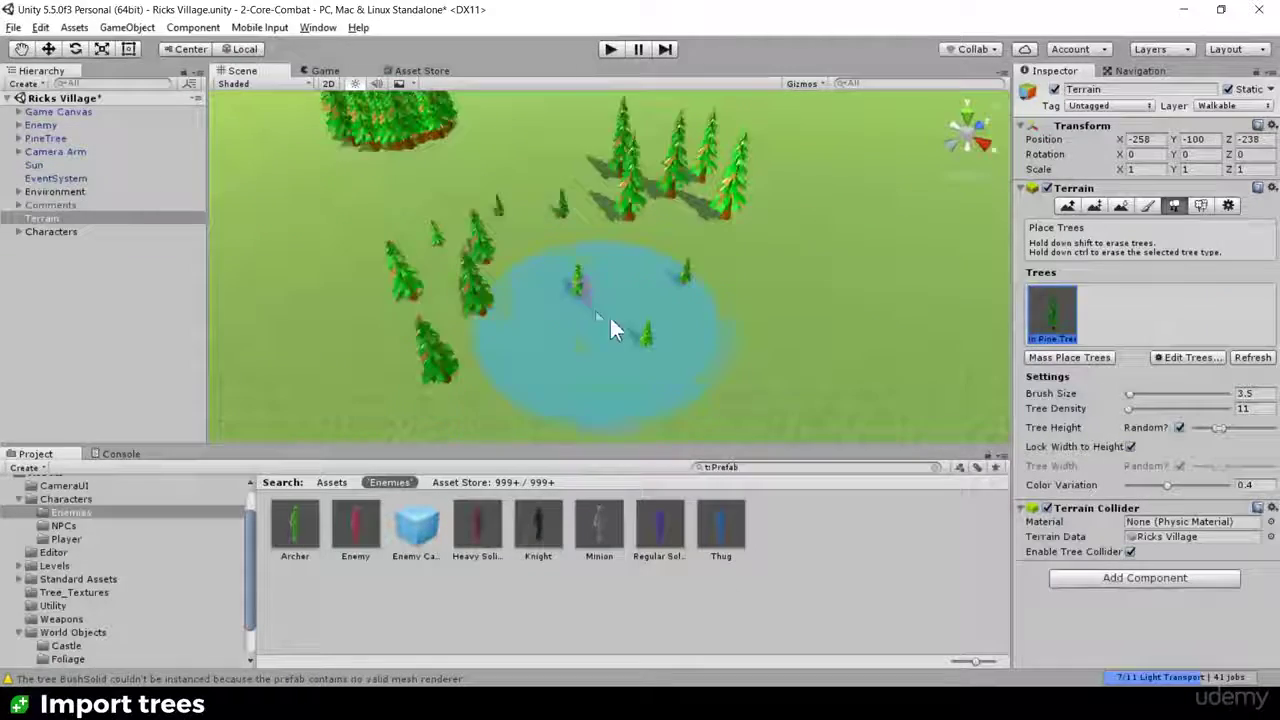
Step: Raise the random tree height range to its maximum and paint a very tall pine on the open plain near the enemy
middle_drag(665, 294, 505, 215)
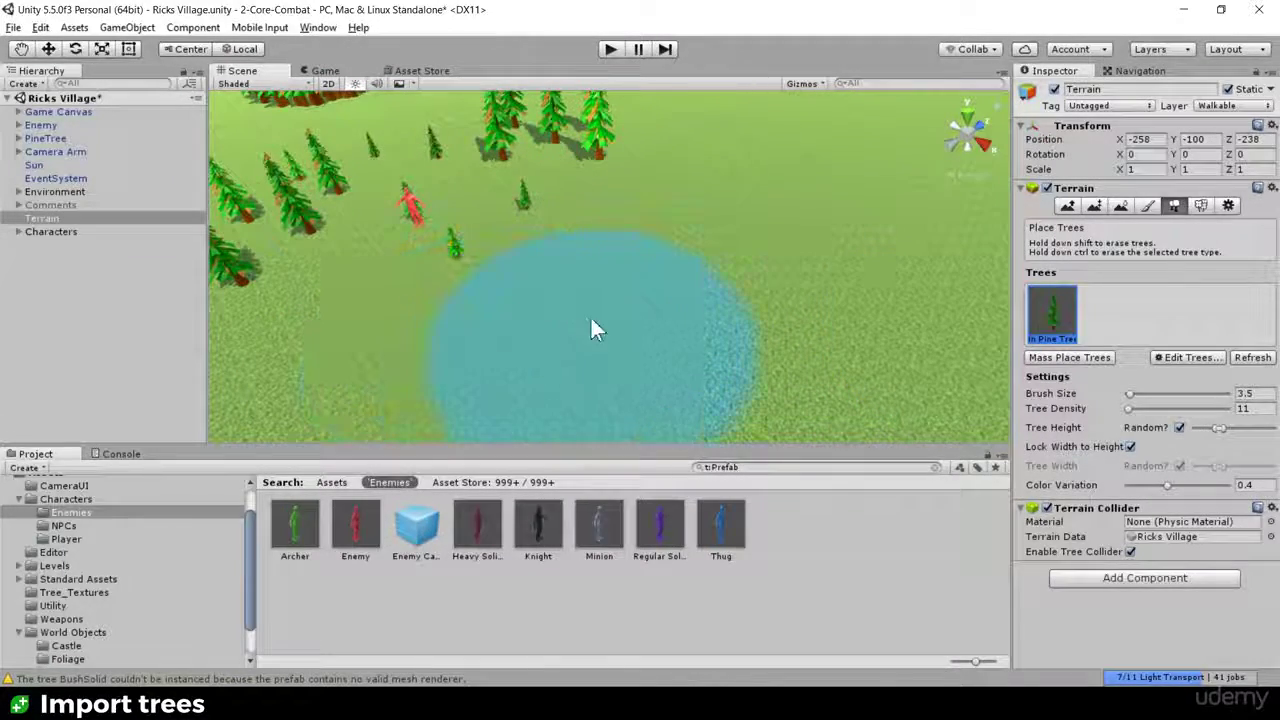
alt+drag(588, 313, 700, 288)
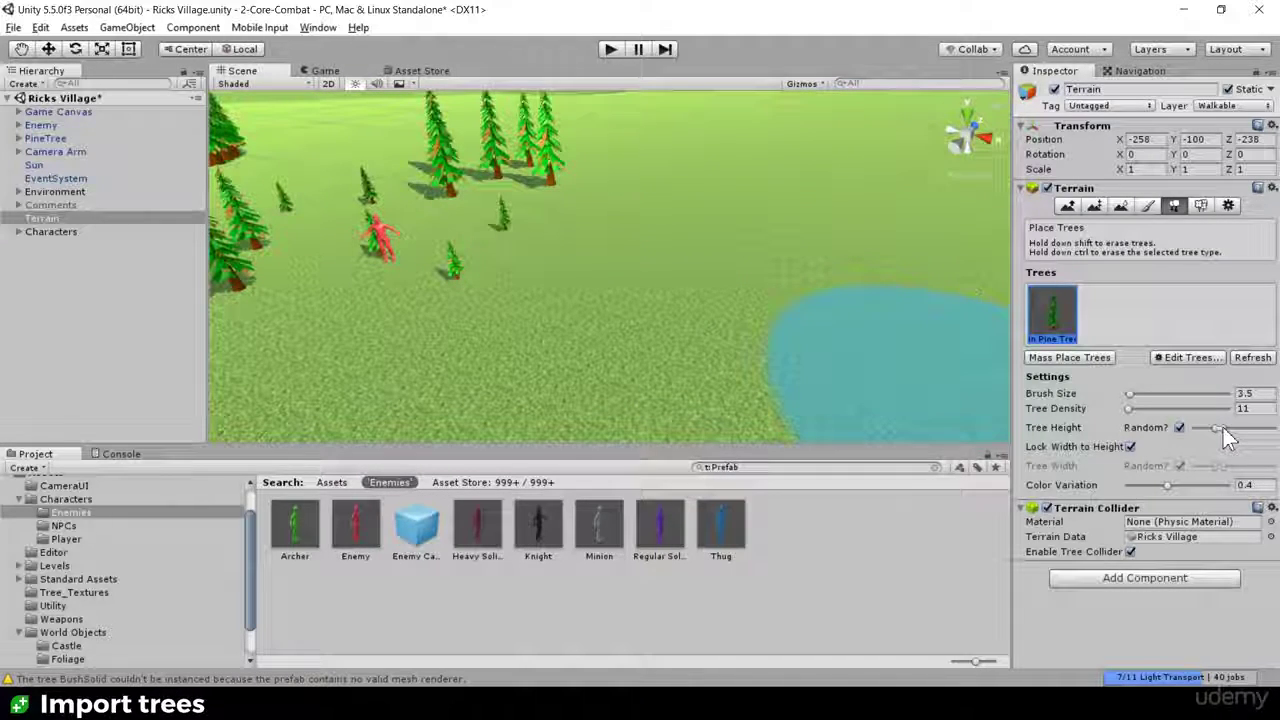
drag(1219, 426, 1272, 427)
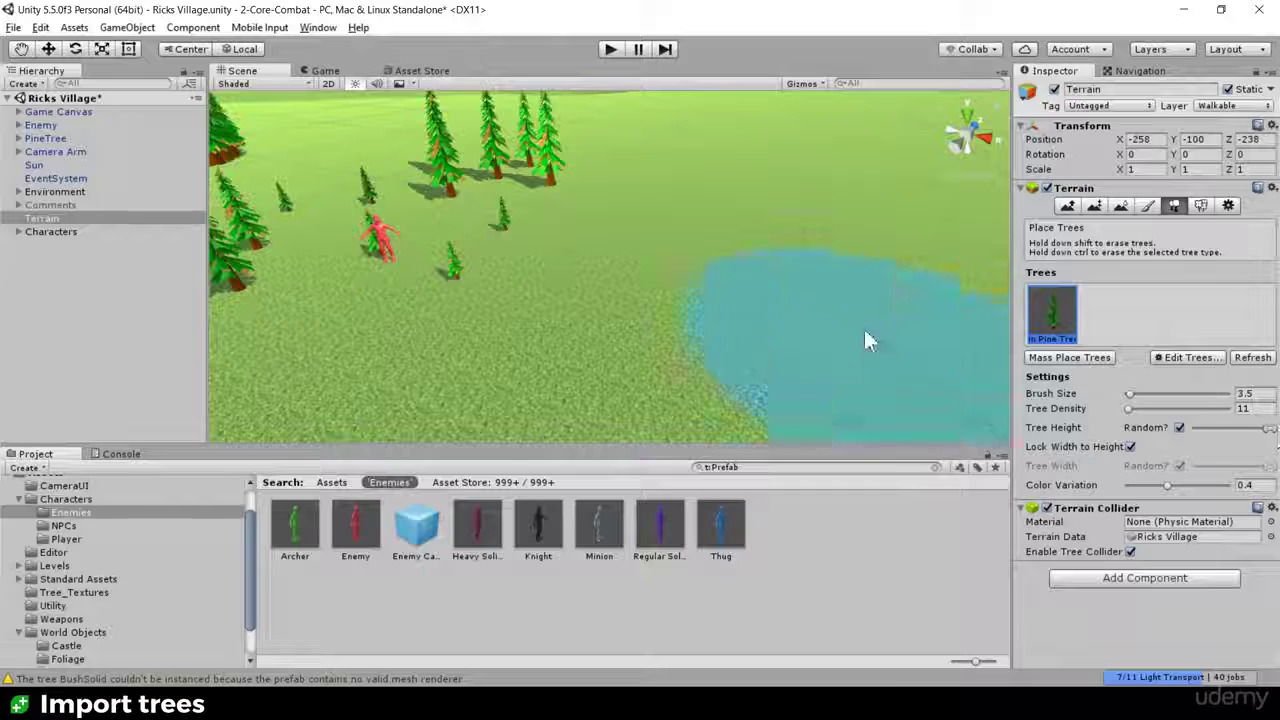
click(759, 257)
scroll(676, 292, down, 5)
alt+drag(674, 299, 680, 228)
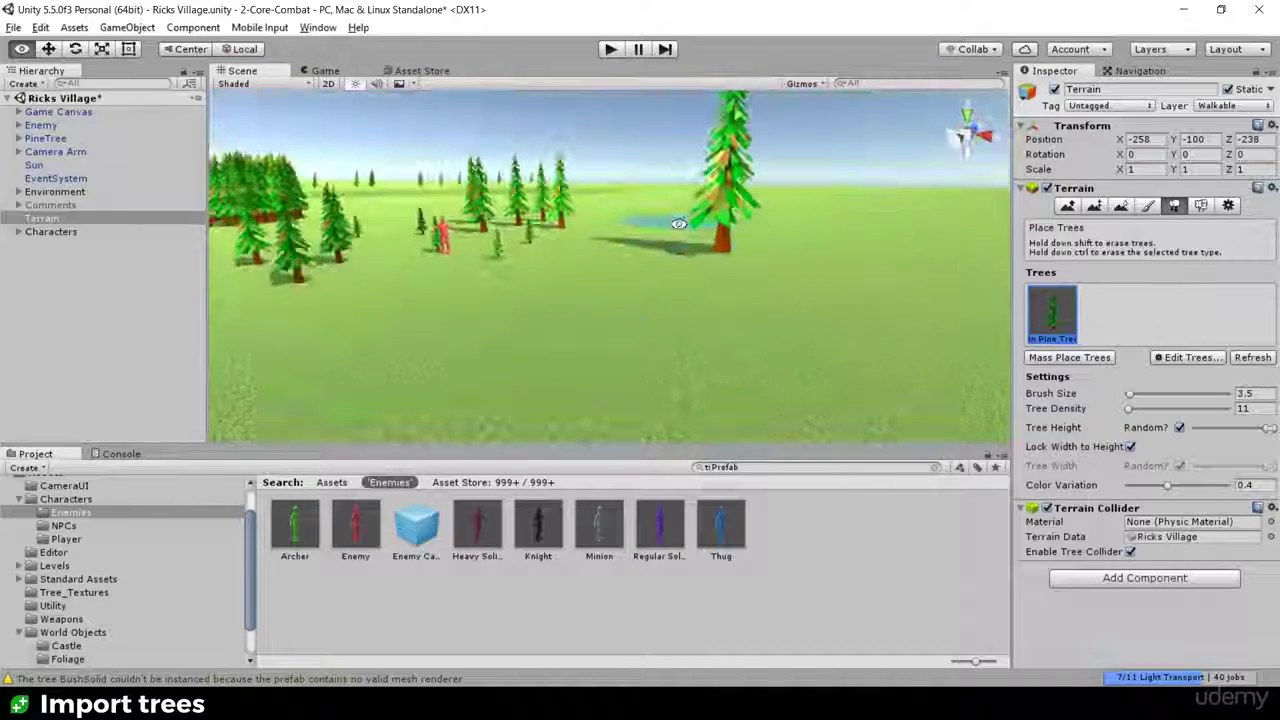
scroll(680, 233, down, 2)
scroll(674, 256, down, 2)
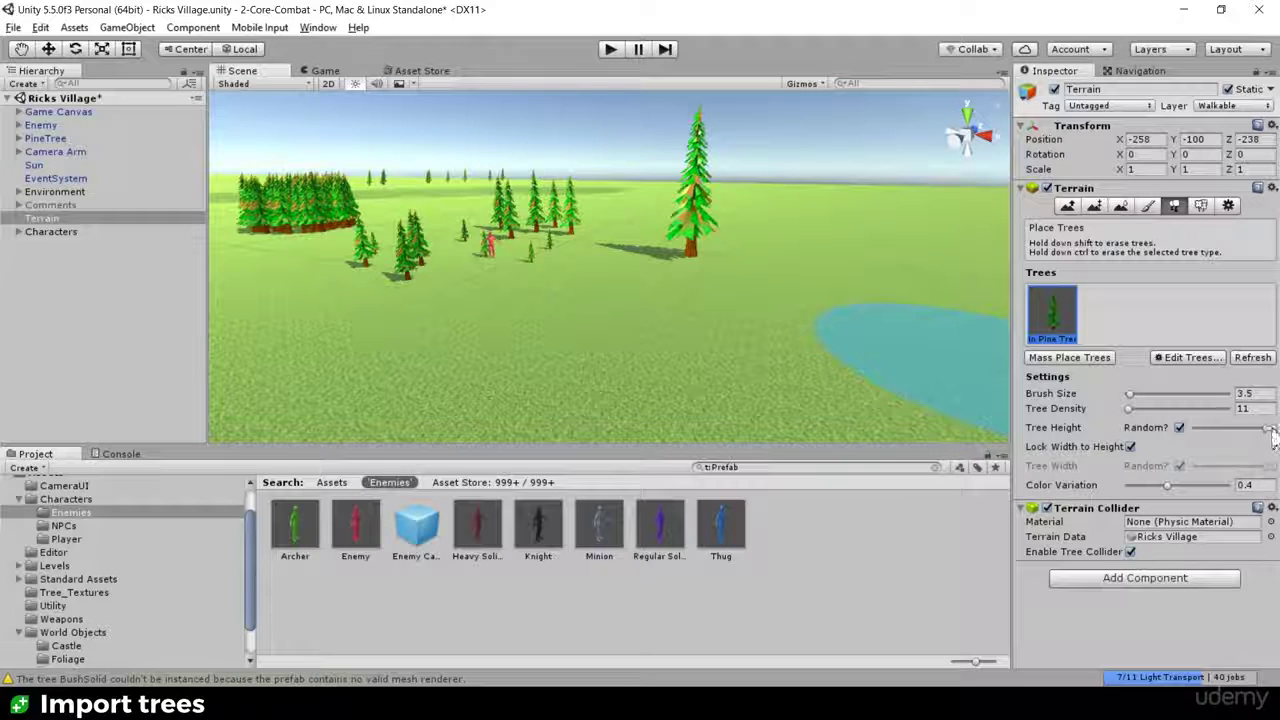
Step: Widen the random tree height range by lowering its minimum to mid-scale, and paint a grove of varied tall pines on the plain
drag(1267, 428, 1232, 430)
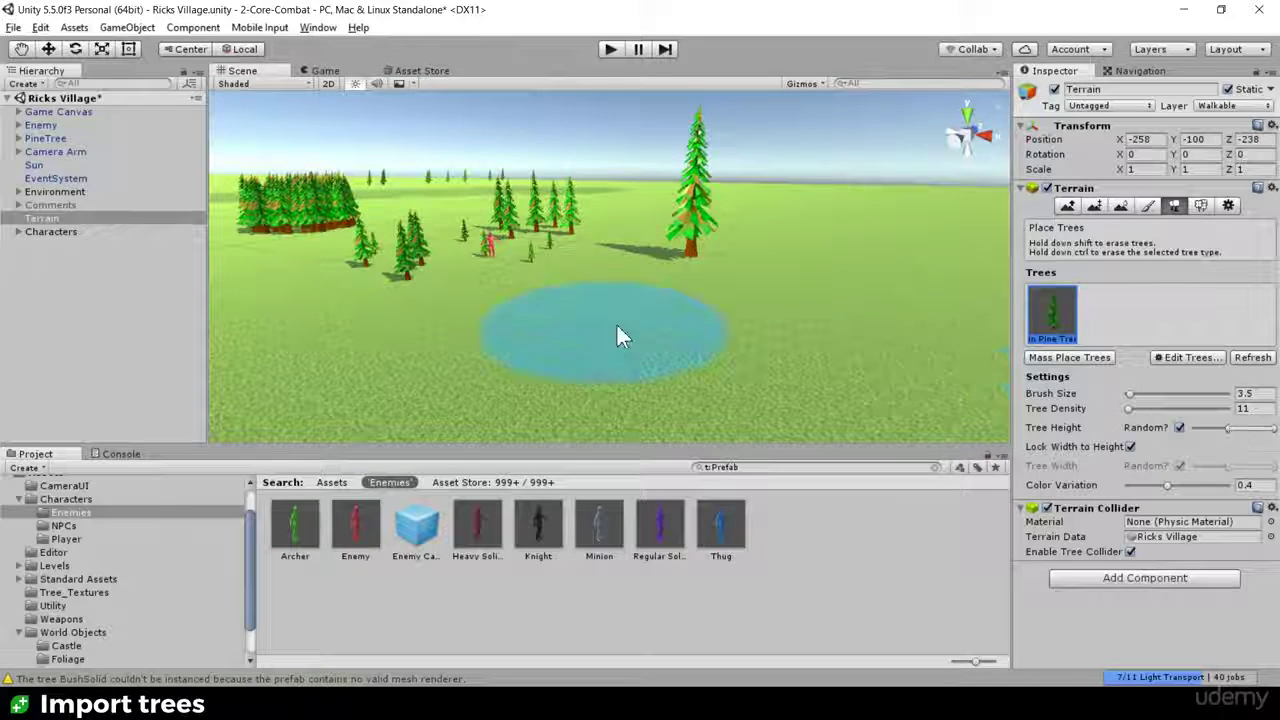
click(777, 282)
scroll(800, 271, down, 4)
mouse_move(756, 282)
mouse_down()
mouse_move(741, 309)
mouse_move(811, 340)
mouse_move(664, 318)
mouse_move(626, 345)
mouse_move(881, 315)
mouse_up()
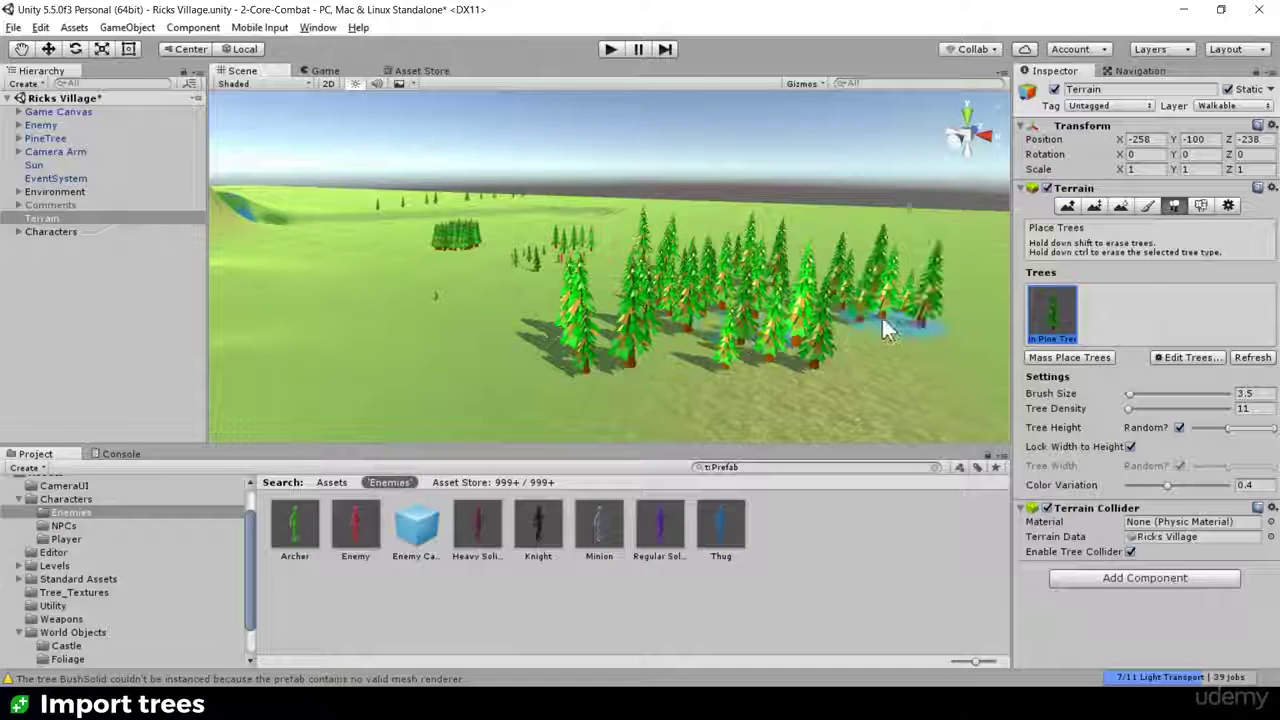
Step: Paint more pines of varied height around the small trees and the enemy, checking the grove near and far
mouse_move(640, 256)
alt+mouse_down()
mouse_move(647, 272)
mouse_move(716, 266)
mouse_move(651, 220)
mouse_move(517, 200)
mouse_move(378, 231)
alt+mouse_up()
scroll(409, 302, up, 6)
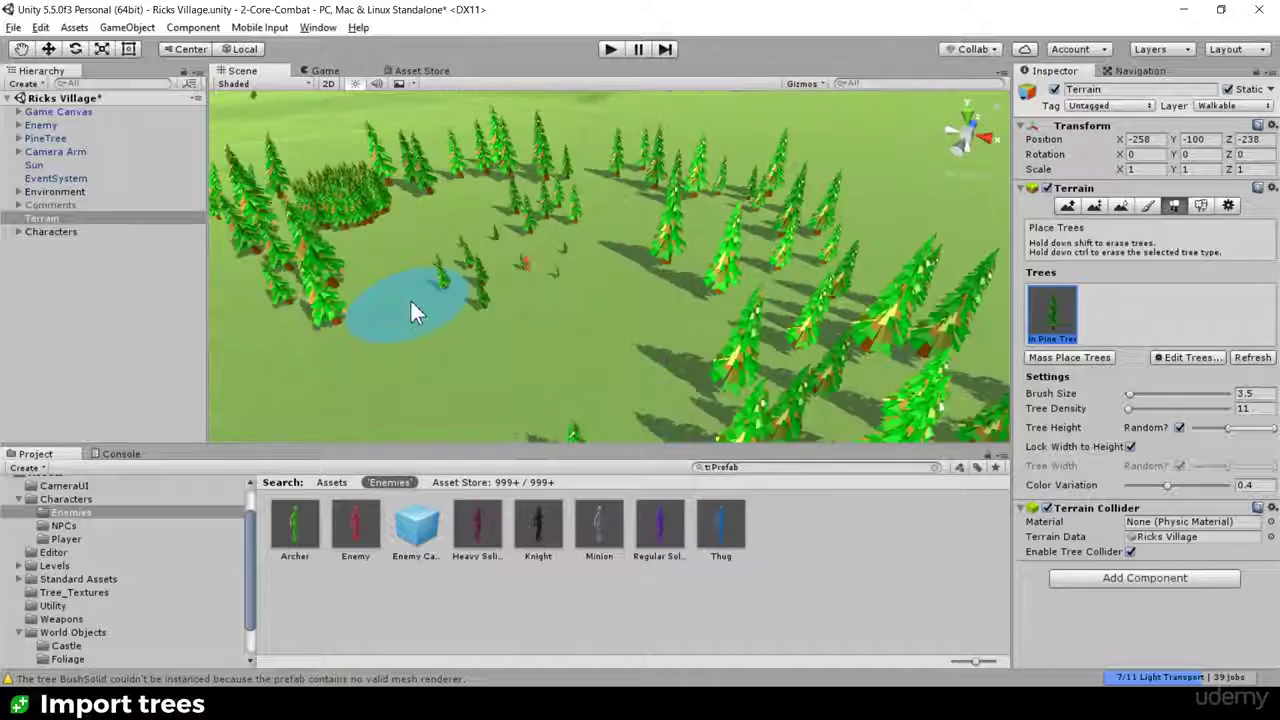
scroll(446, 313, down, 8)
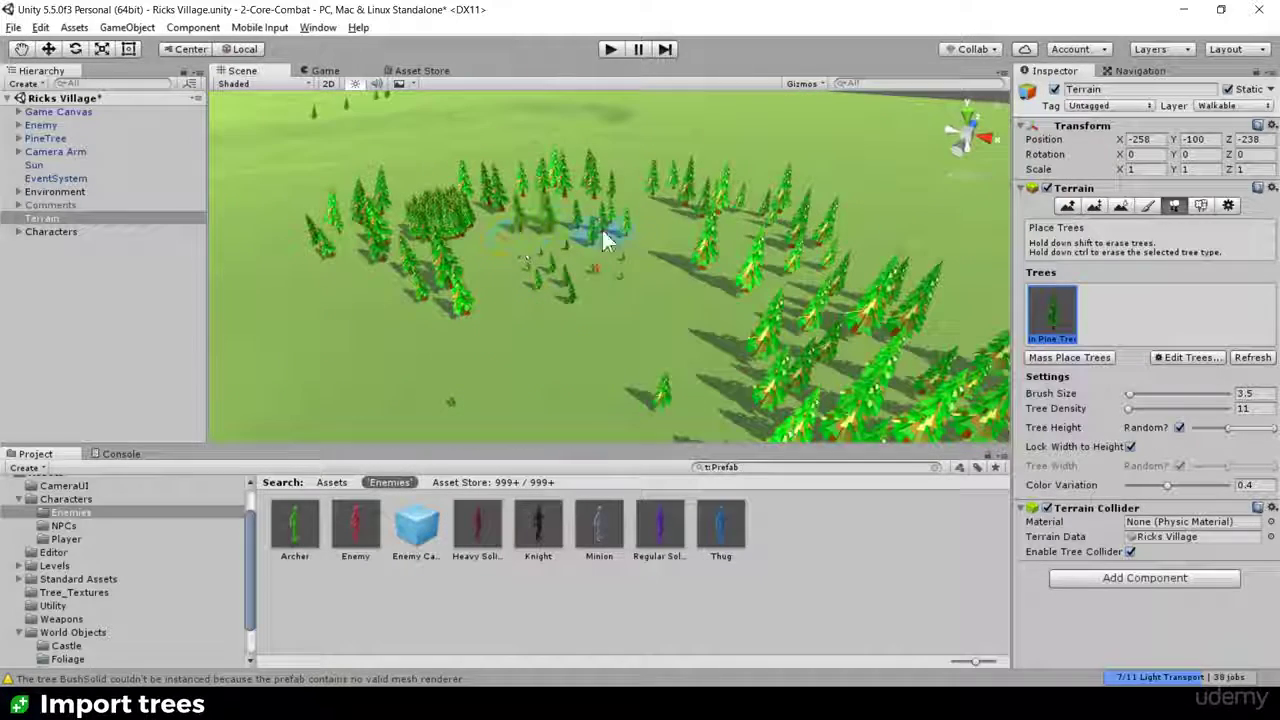
mouse_move(514, 263)
mouse_down()
mouse_move(503, 283)
mouse_move(512, 320)
mouse_move(618, 280)
mouse_move(480, 200)
mouse_move(616, 298)
mouse_up()
scroll(566, 318, up, 8)
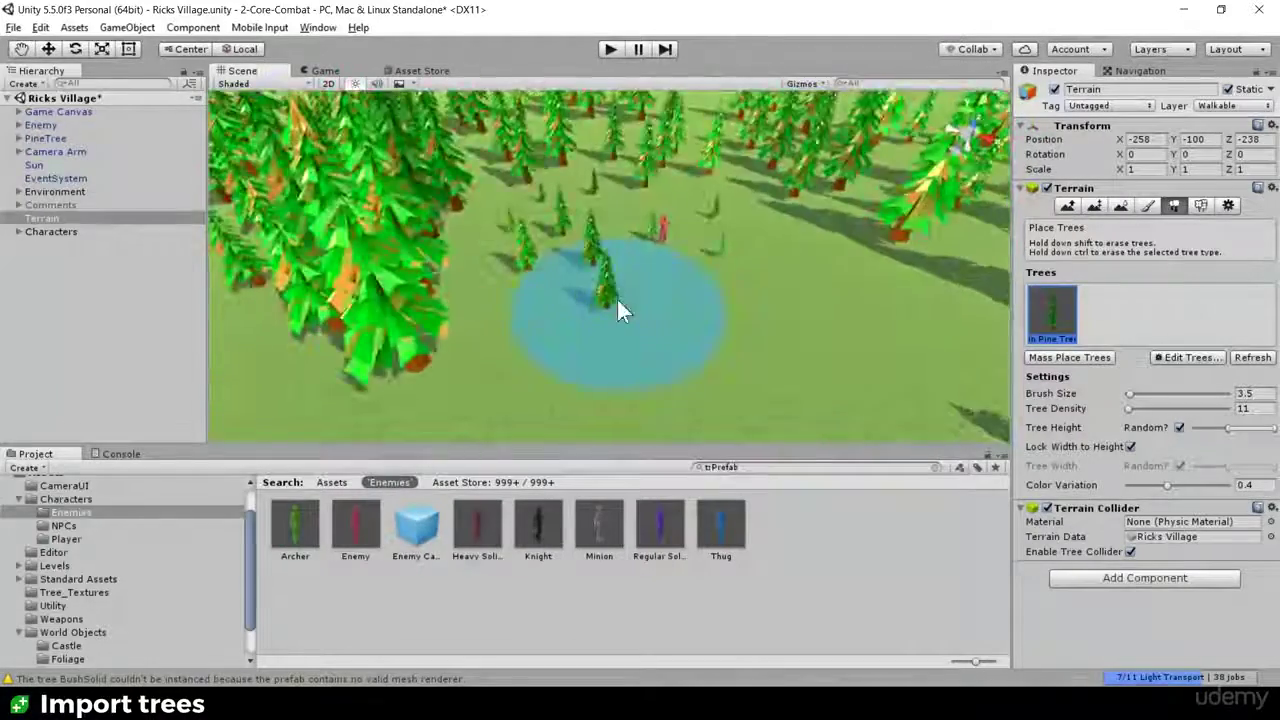
scroll(618, 300, down, 5)
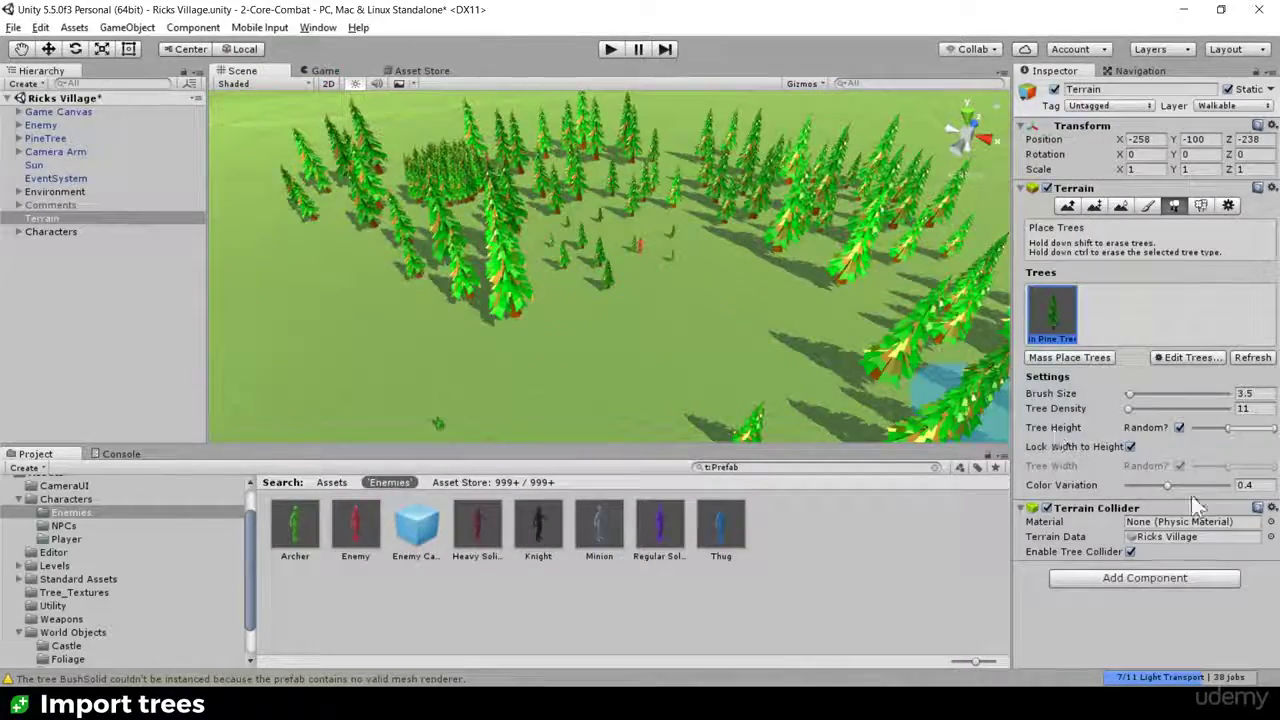
Step: Set the tree color variation to 0 and paint a band of uniformly colored pines beside the existing grove
drag(1176, 490, 1122, 490)
mouse_move(664, 352)
mouse_down()
mouse_move(524, 358)
mouse_move(376, 336)
mouse_move(346, 316)
mouse_up()
middle_drag(848, 354, 551, 309)
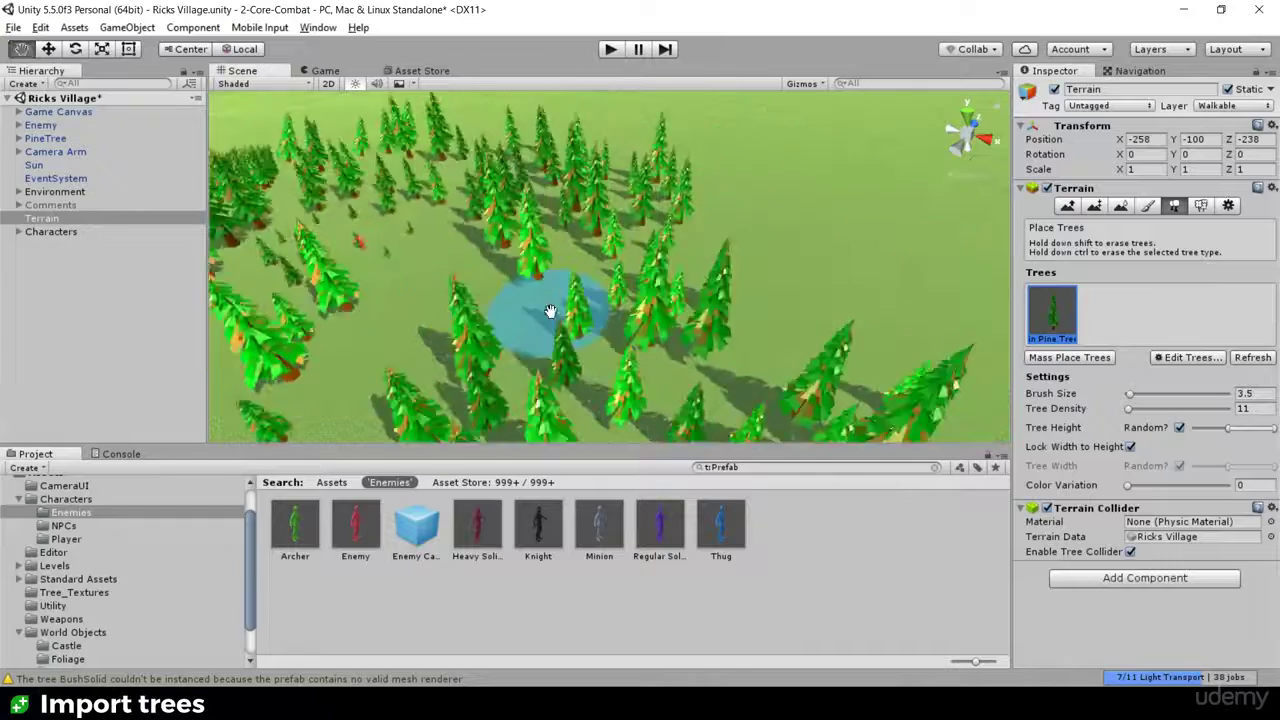
Step: Set the tree color variation to 1 and paint a group of strongly varied pines beyond the grove
scroll(520, 310, down, 4)
drag(1128, 485, 1228, 485)
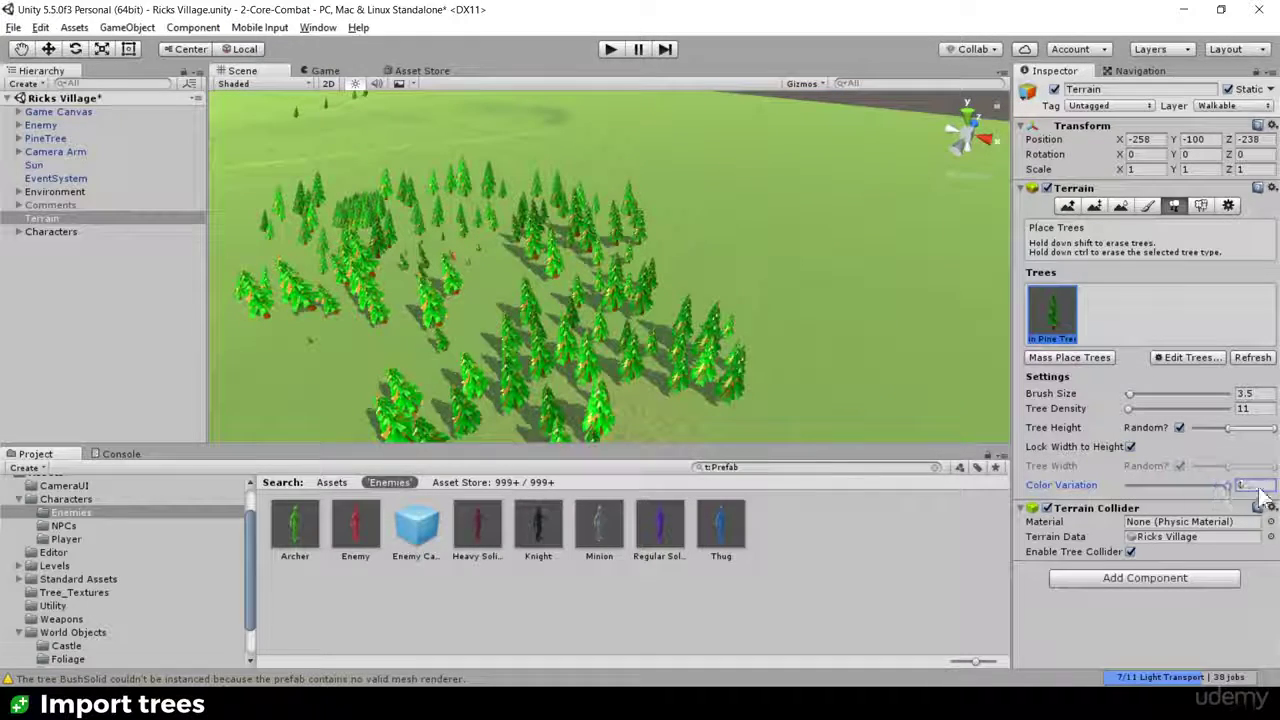
mouse_move(866, 258)
mouse_down()
mouse_move(777, 220)
mouse_move(688, 206)
mouse_up()
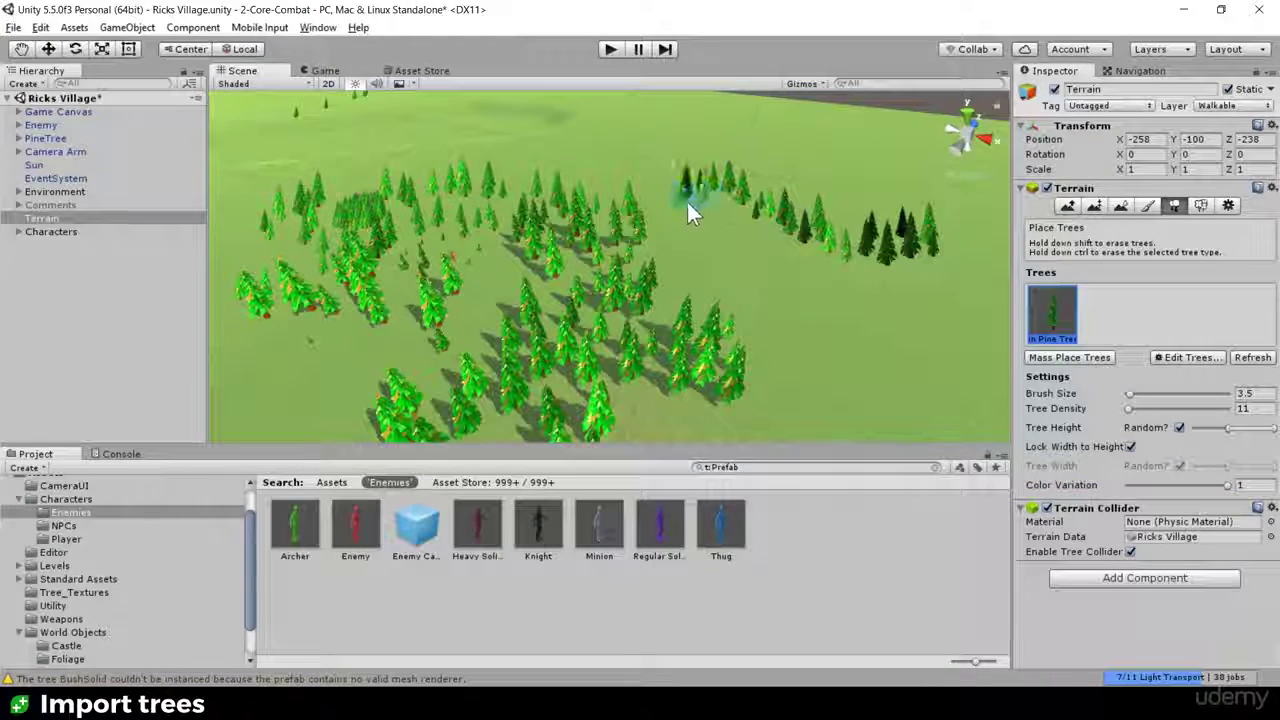
mouse_move(781, 262)
mouse_down()
mouse_move(855, 299)
mouse_move(694, 270)
mouse_move(790, 328)
mouse_up()
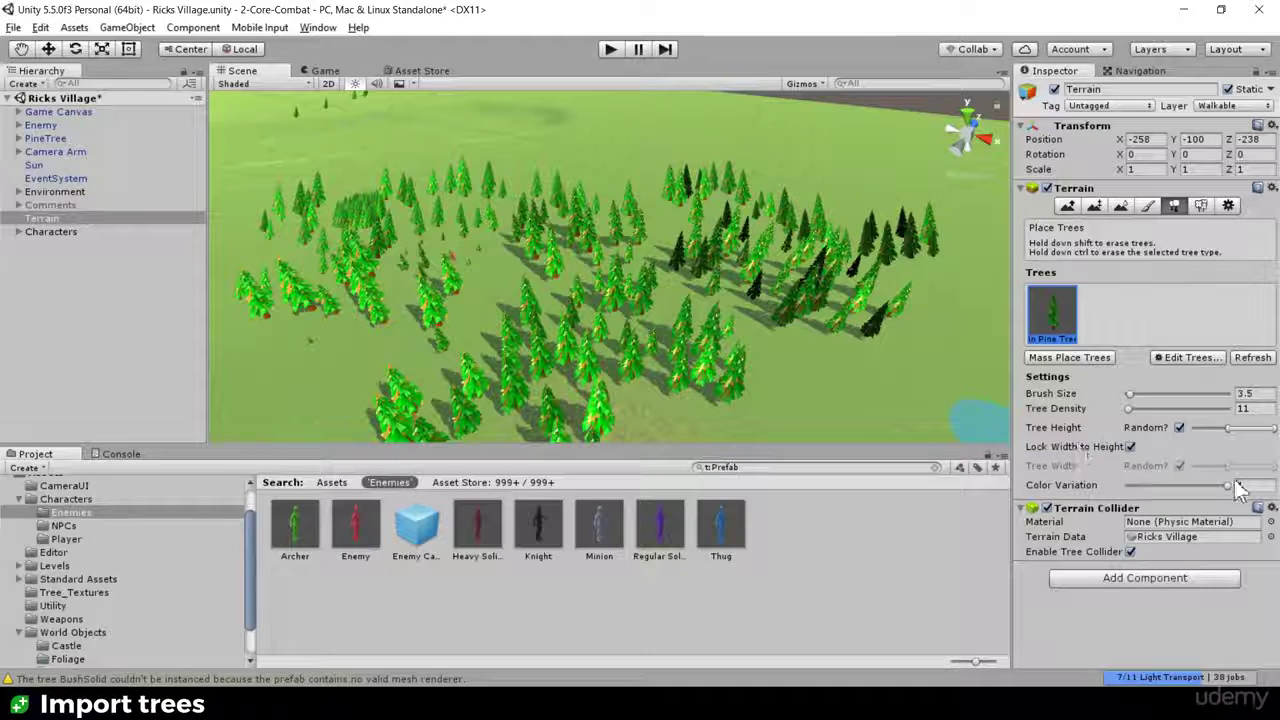
Step: Paint pines between the existing groups with color variation set to 0.542, and raise the variation to 0.792
drag(1227, 486, 1183, 491)
mouse_move(920, 438)
mouse_down()
mouse_move(814, 360)
mouse_move(871, 357)
mouse_move(698, 288)
mouse_up()
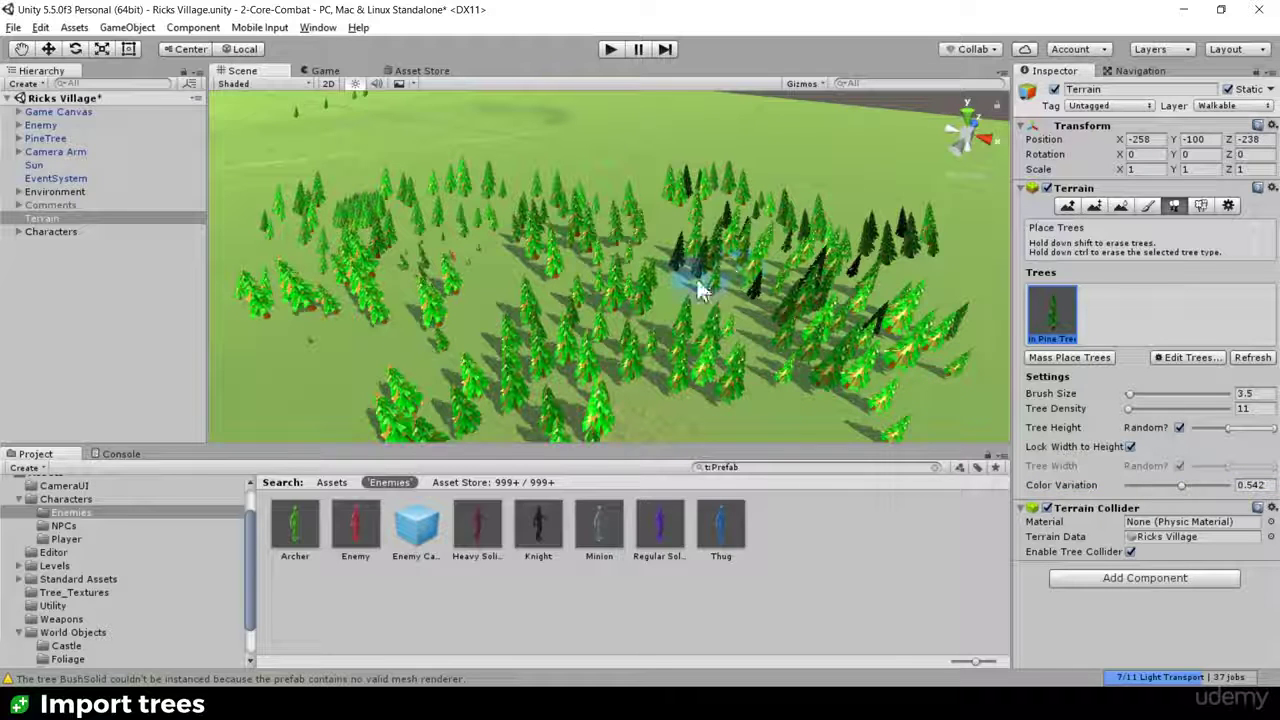
click(1205, 487)
Step: Unlock tree width from height and paint an extremely thin pine using the lowest random width range
mouse_move(671, 382)
middle_down()
mouse_move(679, 270)
mouse_move(660, 245)
middle_up()
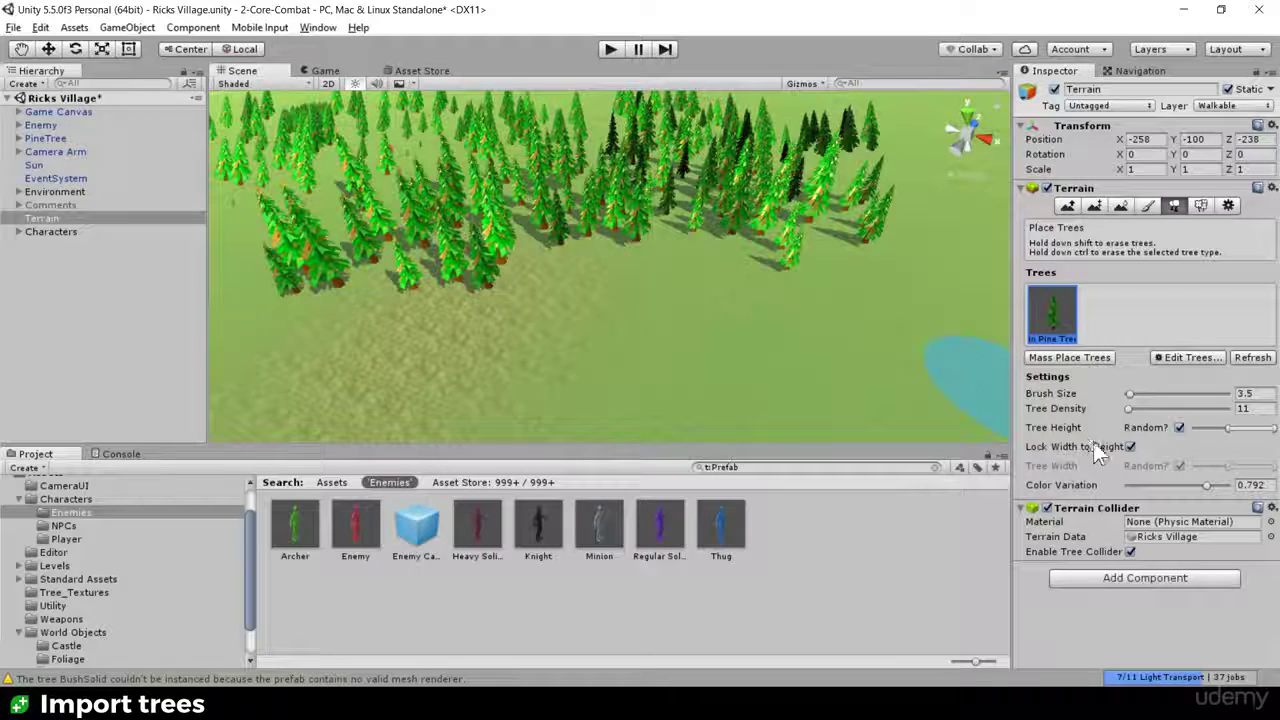
click(1130, 447)
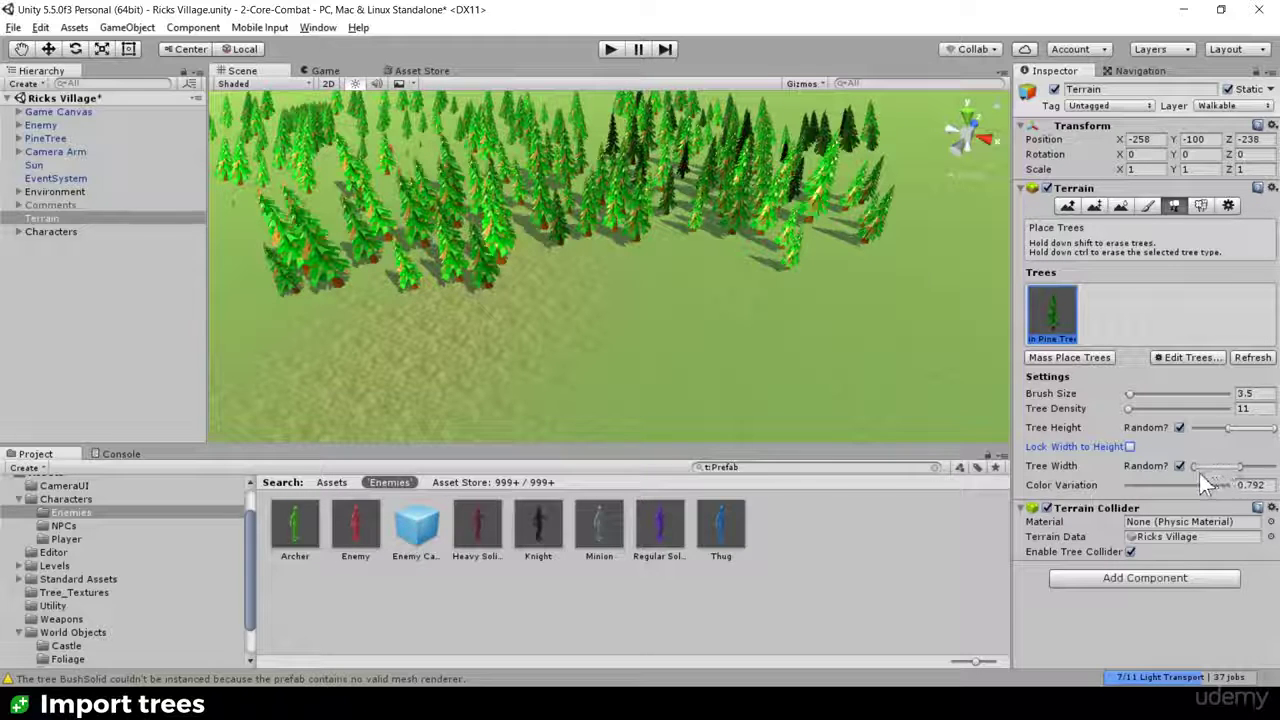
mouse_move(1193, 466)
mouse_down()
mouse_move(1238, 468)
mouse_move(1184, 467)
mouse_up()
alt+scroll(727, 390, up, 8)
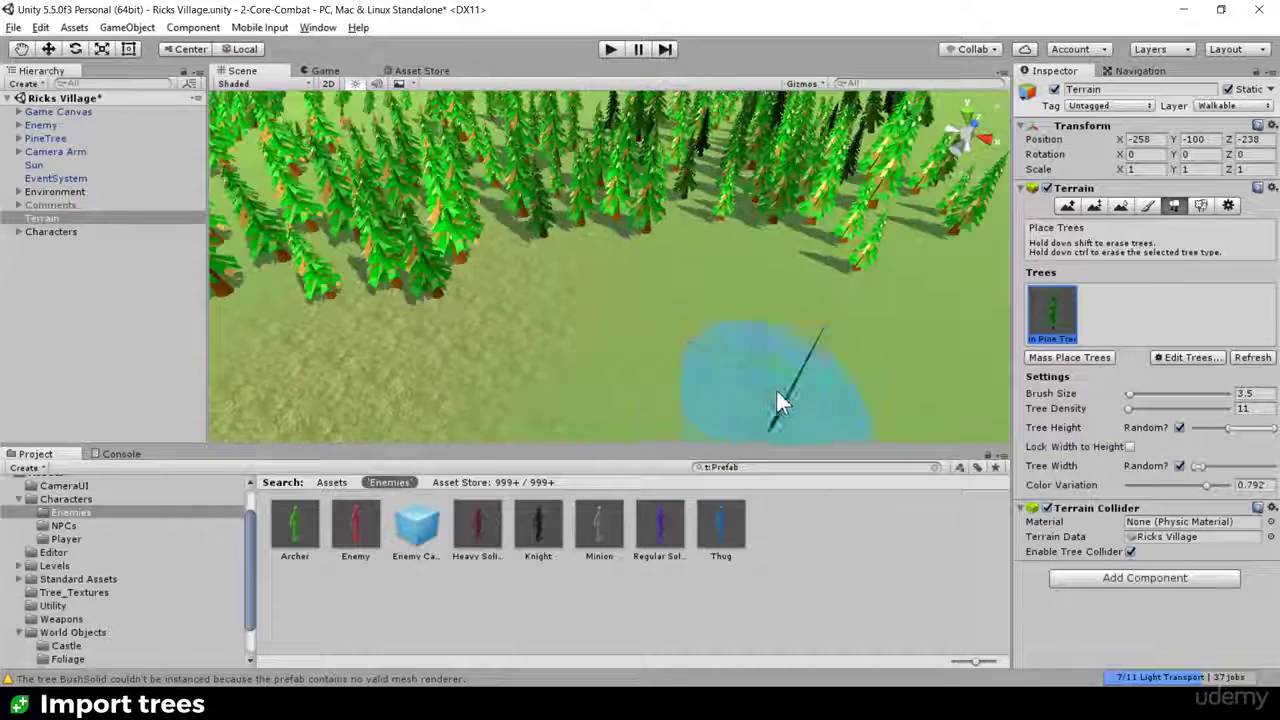
alt+scroll(592, 296, down, 3)
right_drag(591, 311, 531, 277)
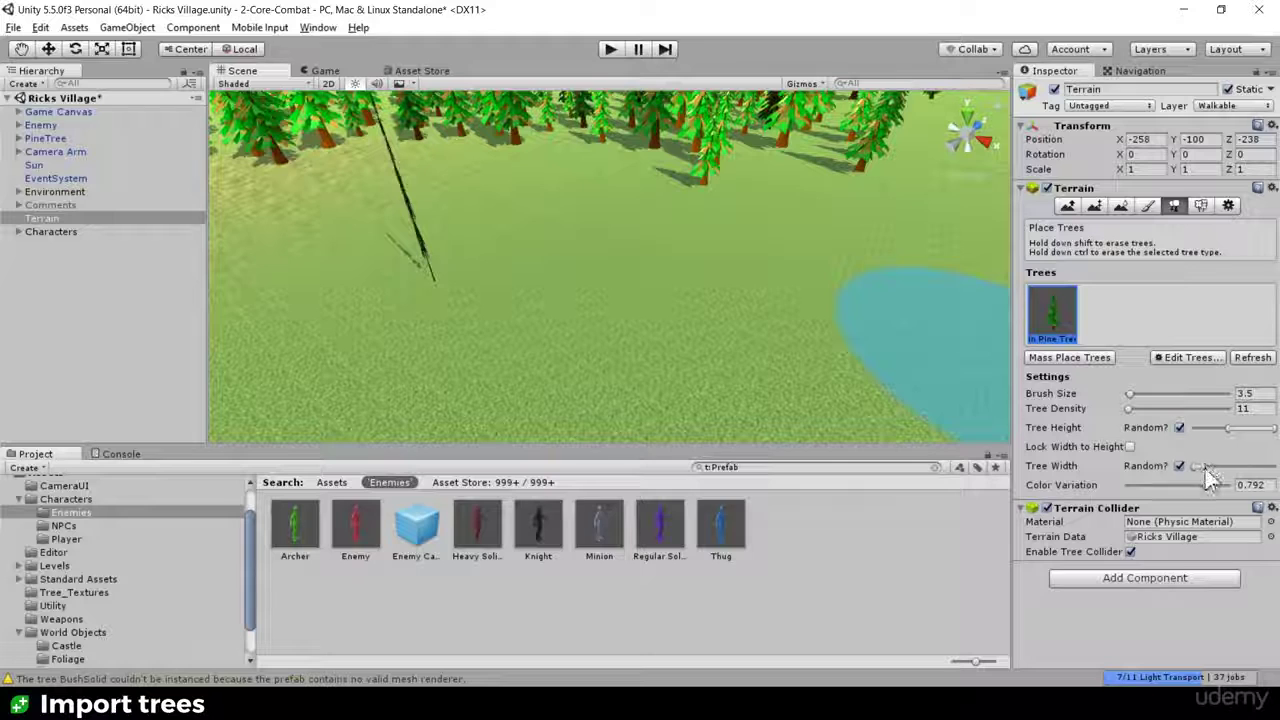
Step: Raise the narrow random width range in two stages, painting a single pine on the open ground at each
drag(1200, 468, 1215, 468)
click(748, 320)
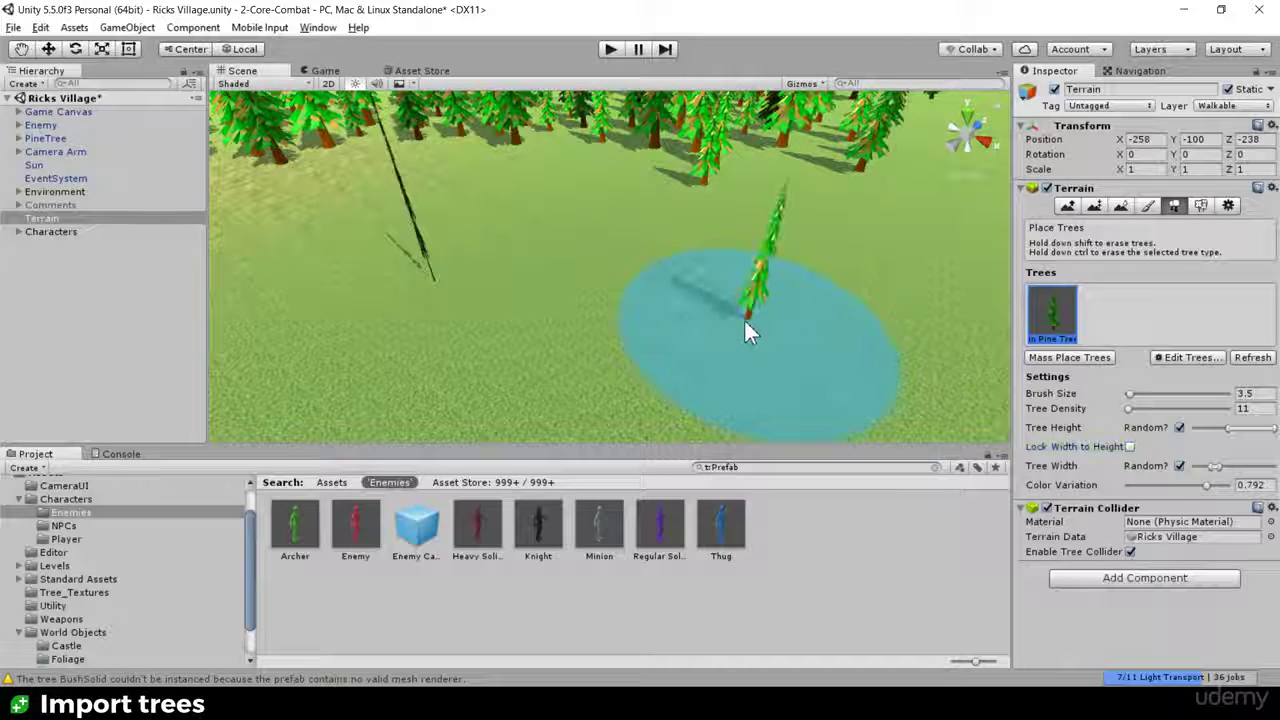
drag(1215, 467, 1228, 468)
click(886, 308)
middle_drag(893, 323, 722, 336)
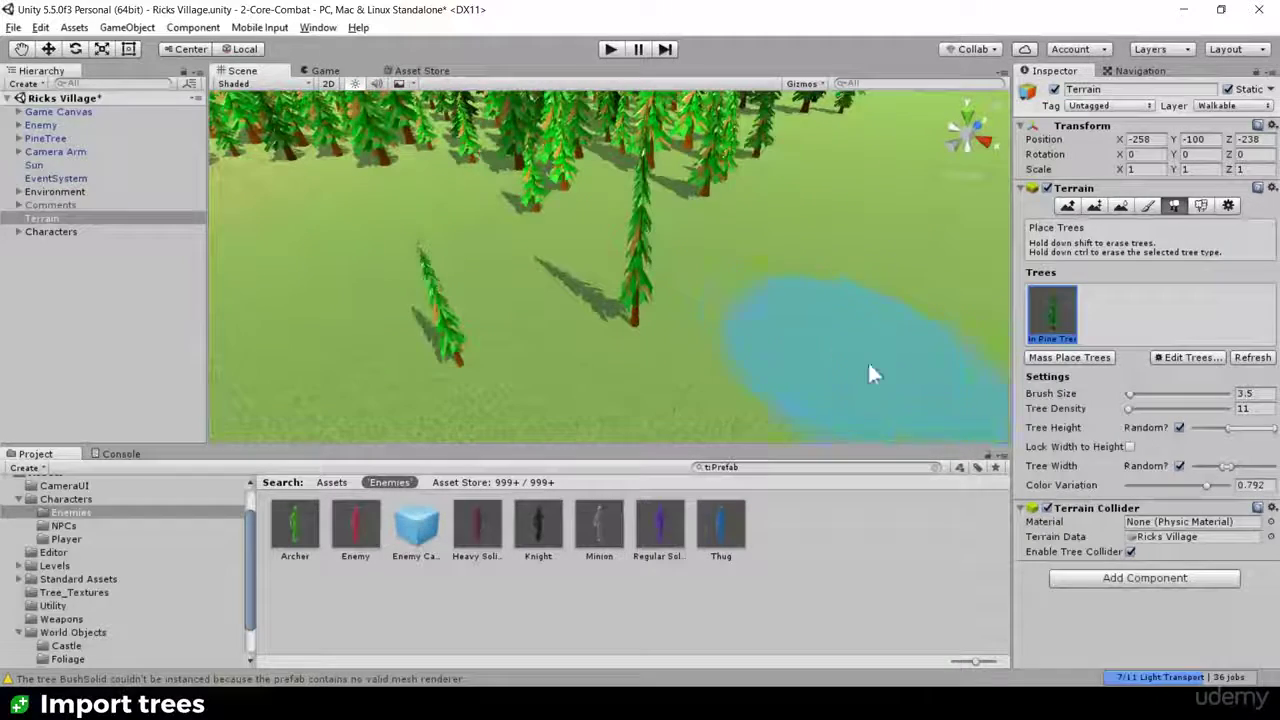
Step: Extend the random tree width range up to its maximum and paint a stand of pines of mixed widths
drag(1231, 467, 1277, 469)
mouse_move(960, 240)
mouse_down()
mouse_move(896, 310)
mouse_move(807, 273)
mouse_up()
scroll(800, 268, down, 5)
mouse_move(650, 316)
mouse_down()
mouse_move(813, 292)
mouse_move(531, 317)
mouse_up()
middle_drag(531, 317, 603, 302)
Step: Look over the painted forest from near and far, and examine the village houses and the riverbanks around them
scroll(600, 305, up, 8)
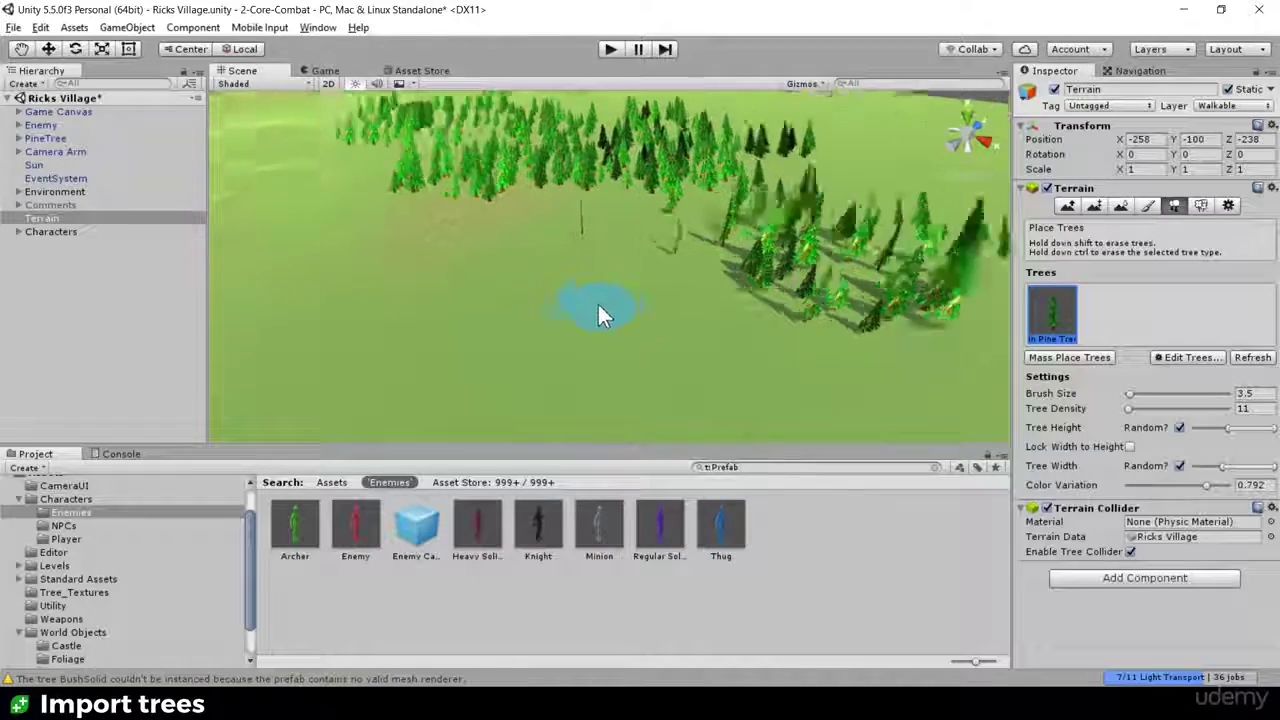
scroll(540, 300, down, 8)
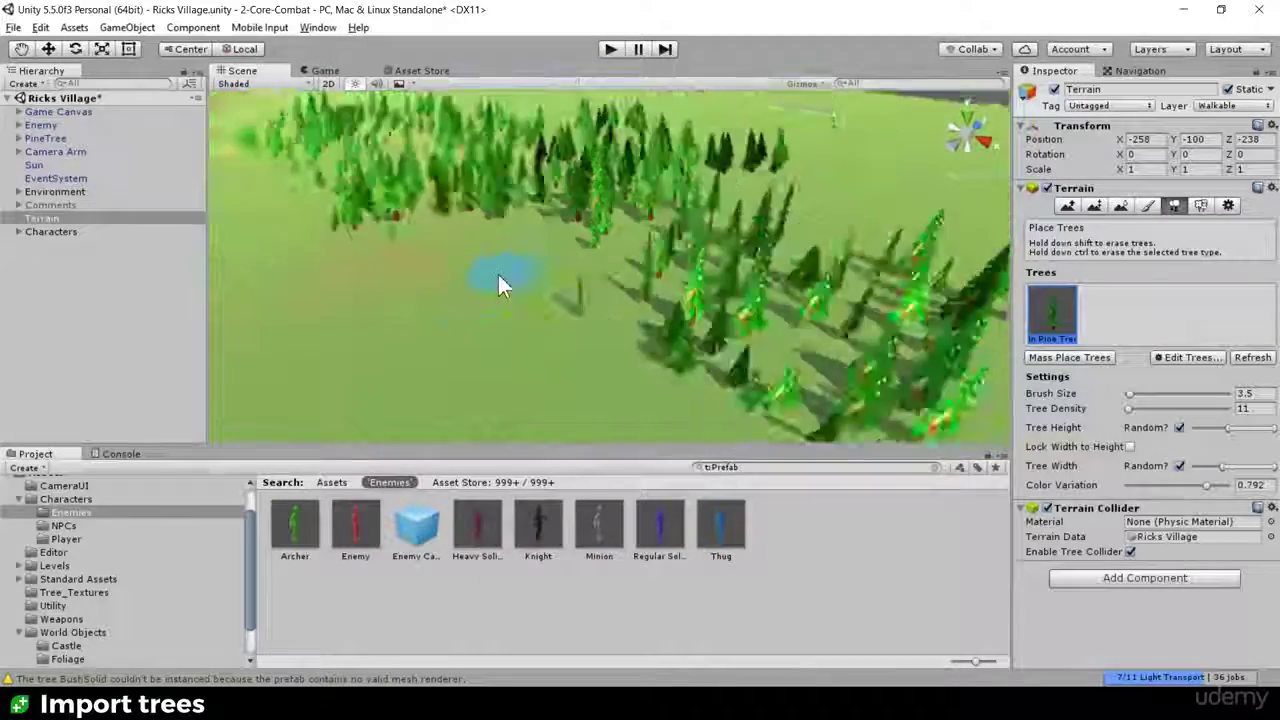
scroll(449, 306, down, 5)
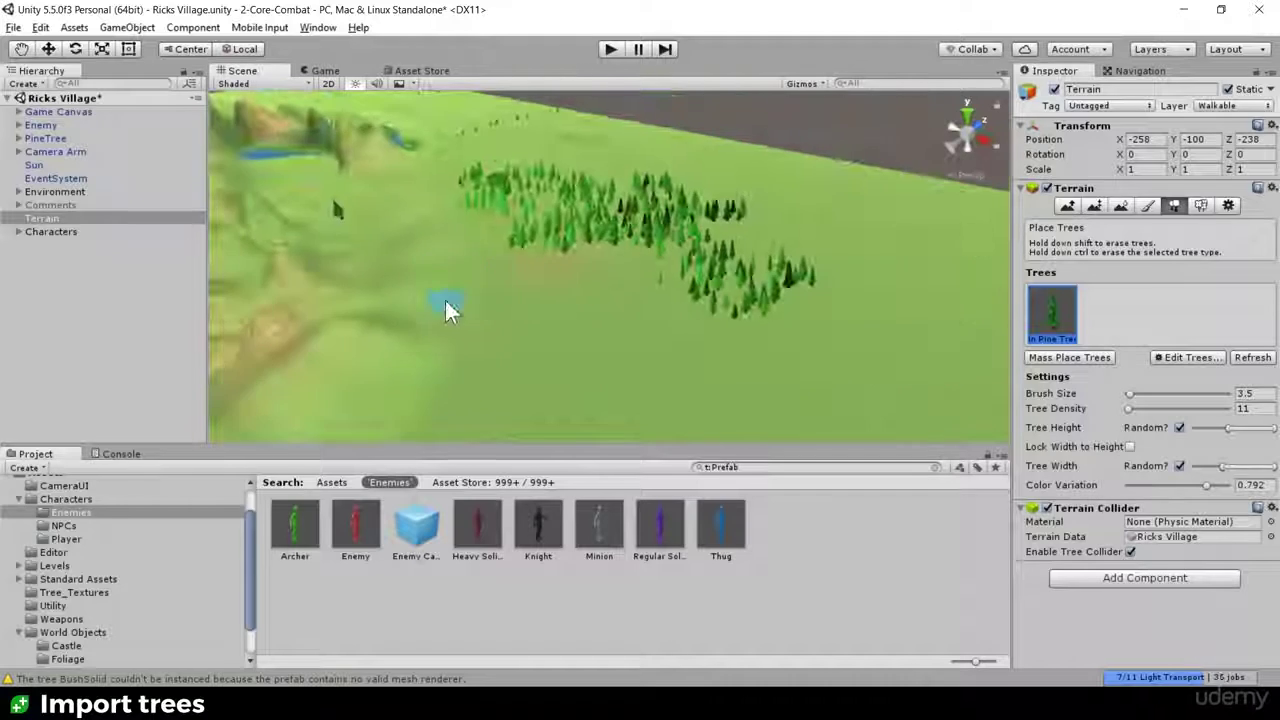
scroll(840, 350, up, 3)
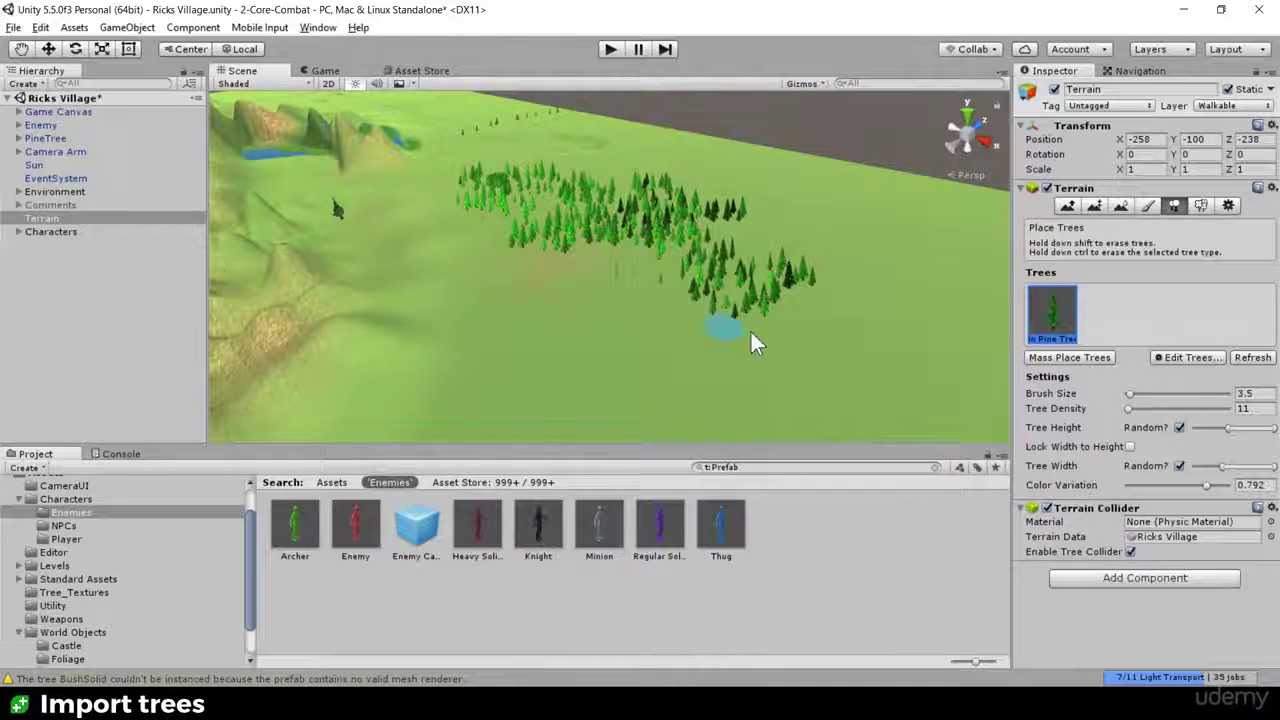
alt+drag(751, 337, 430, 262)
middle_drag(514, 287, 548, 281)
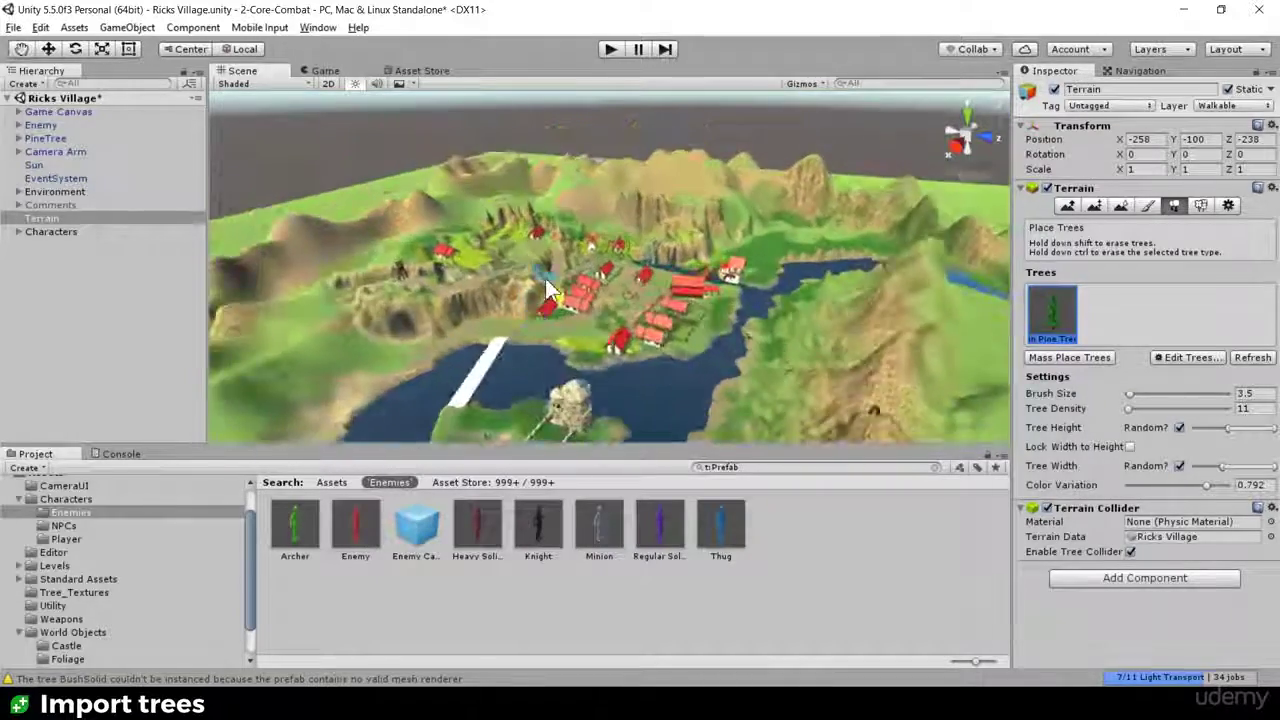
scroll(548, 281, up, 5)
middle_drag(670, 318, 665, 260)
scroll(664, 260, up, 8)
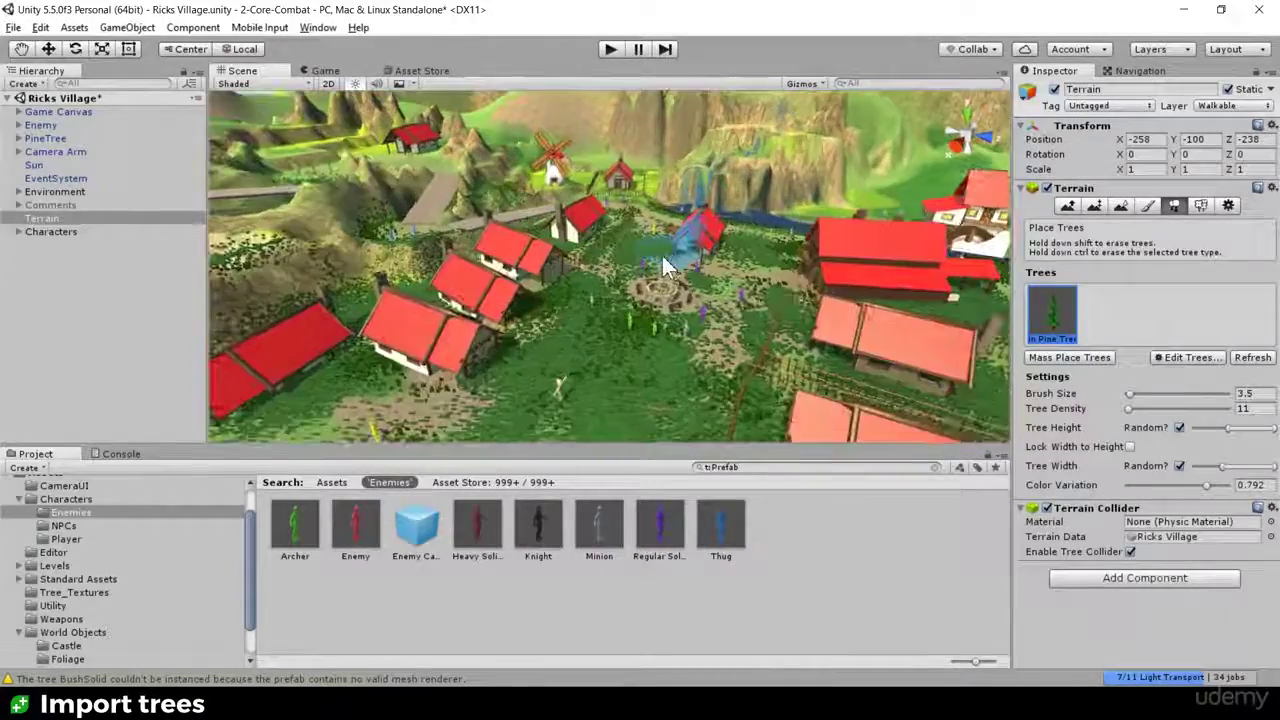
alt+drag(617, 284, 682, 216)
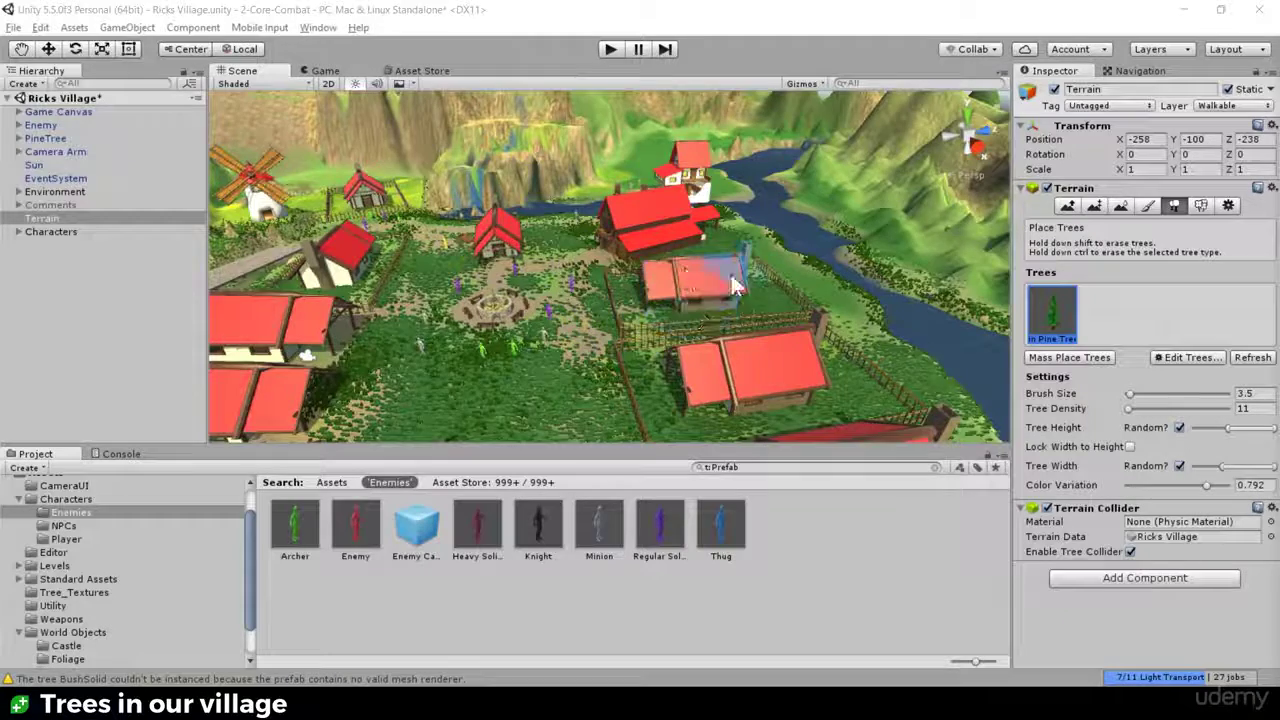
alt+drag(640, 270, 615, 212)
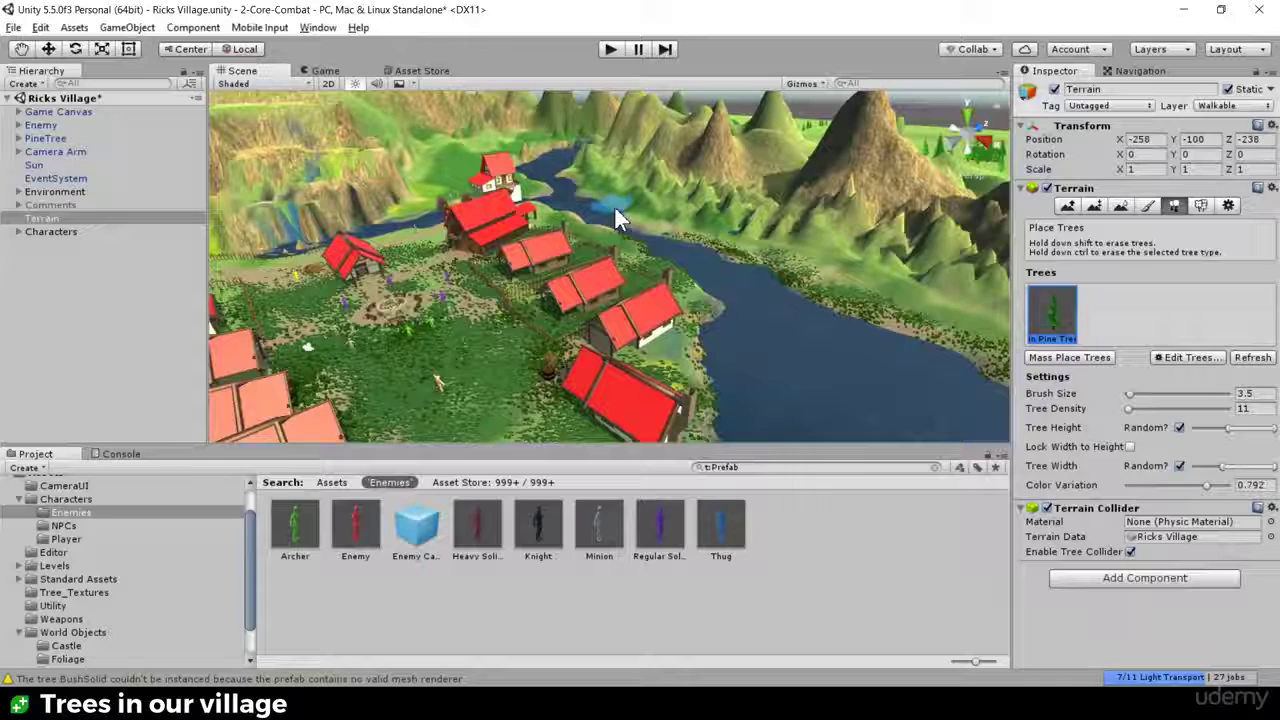
Step: Add the Tall Thin Pine Tree Orange Green prefab from the Foliage folder to the terrain's paintable trees
click(1195, 357)
click(1196, 355)
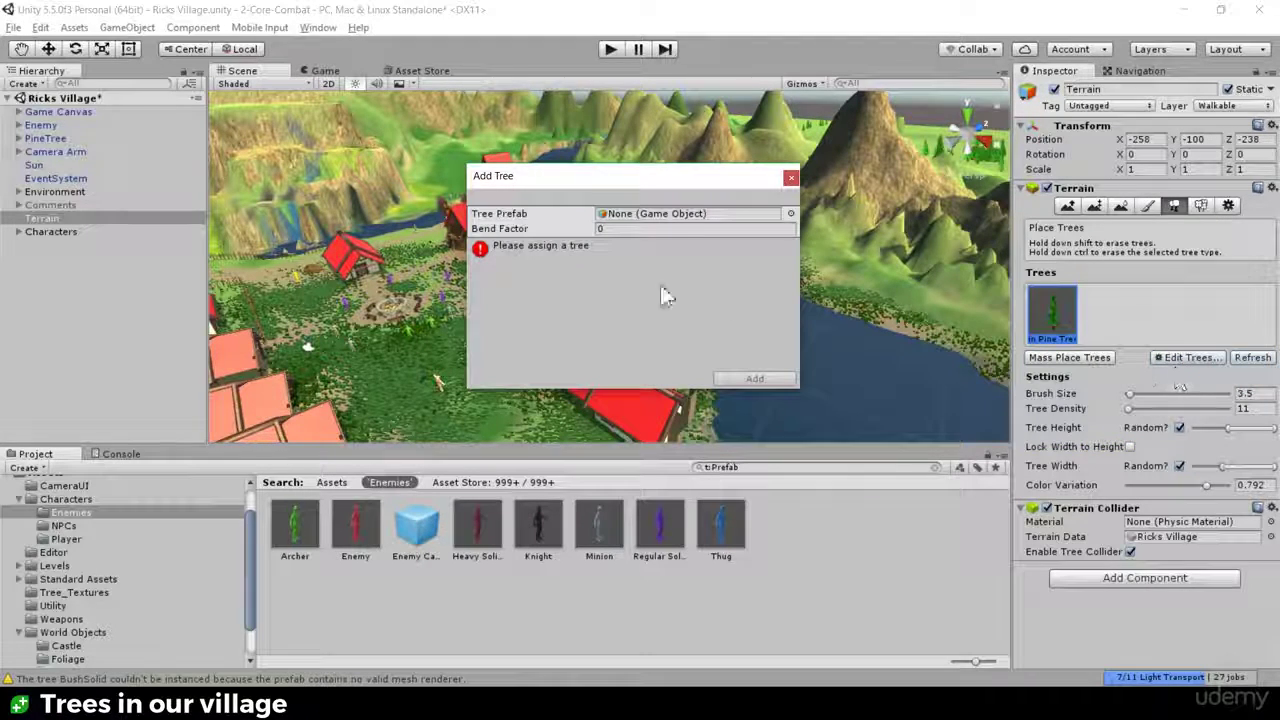
click(70, 579)
scroll(70, 579, down, 2)
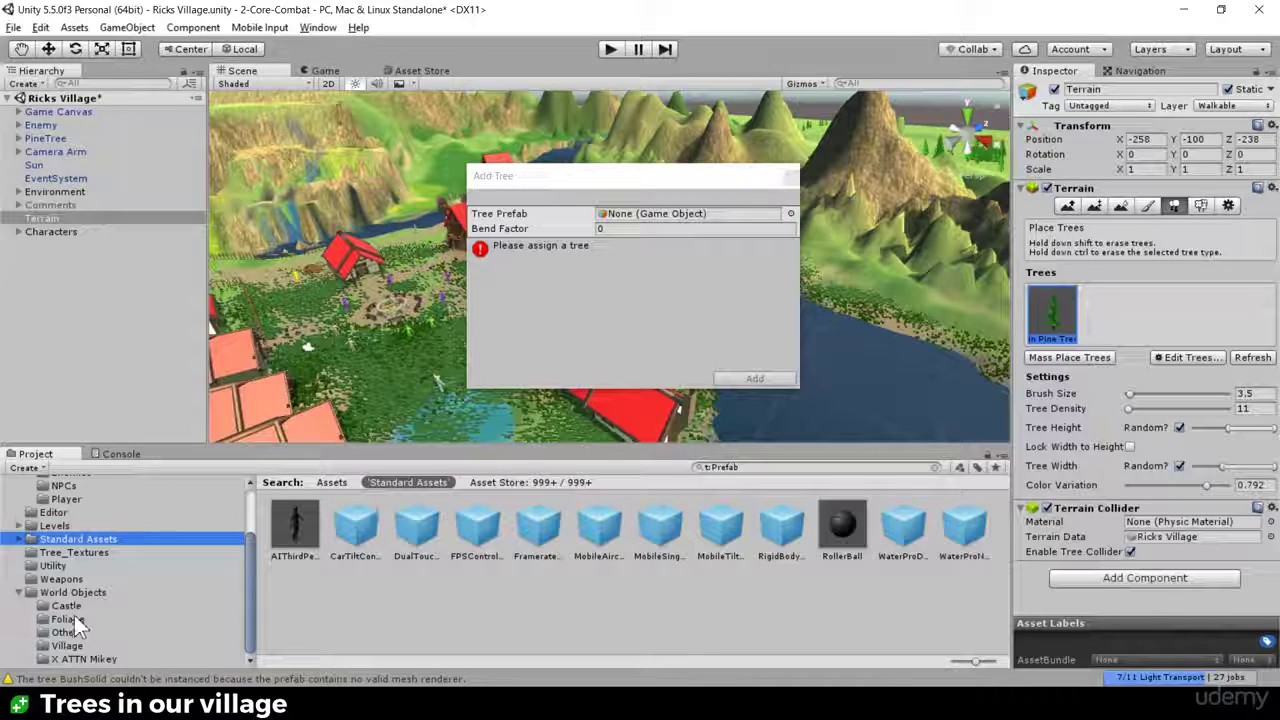
click(74, 617)
drag(659, 530, 708, 214)
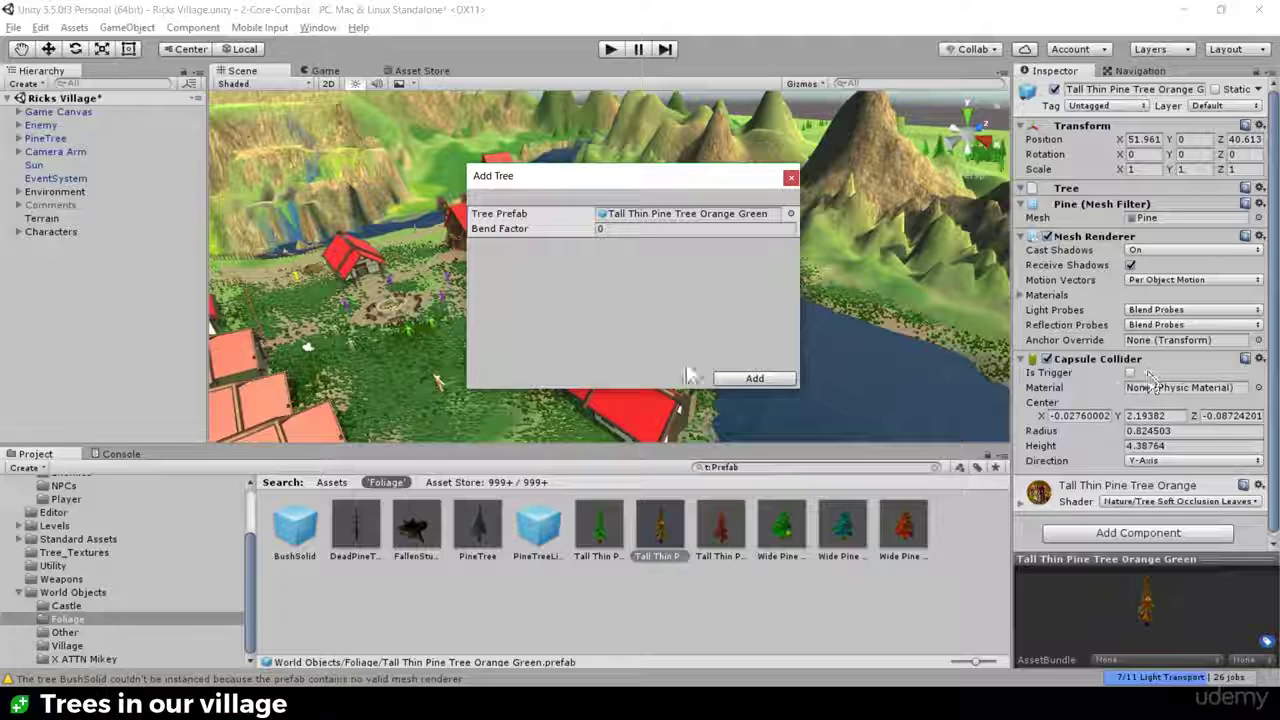
click(754, 380)
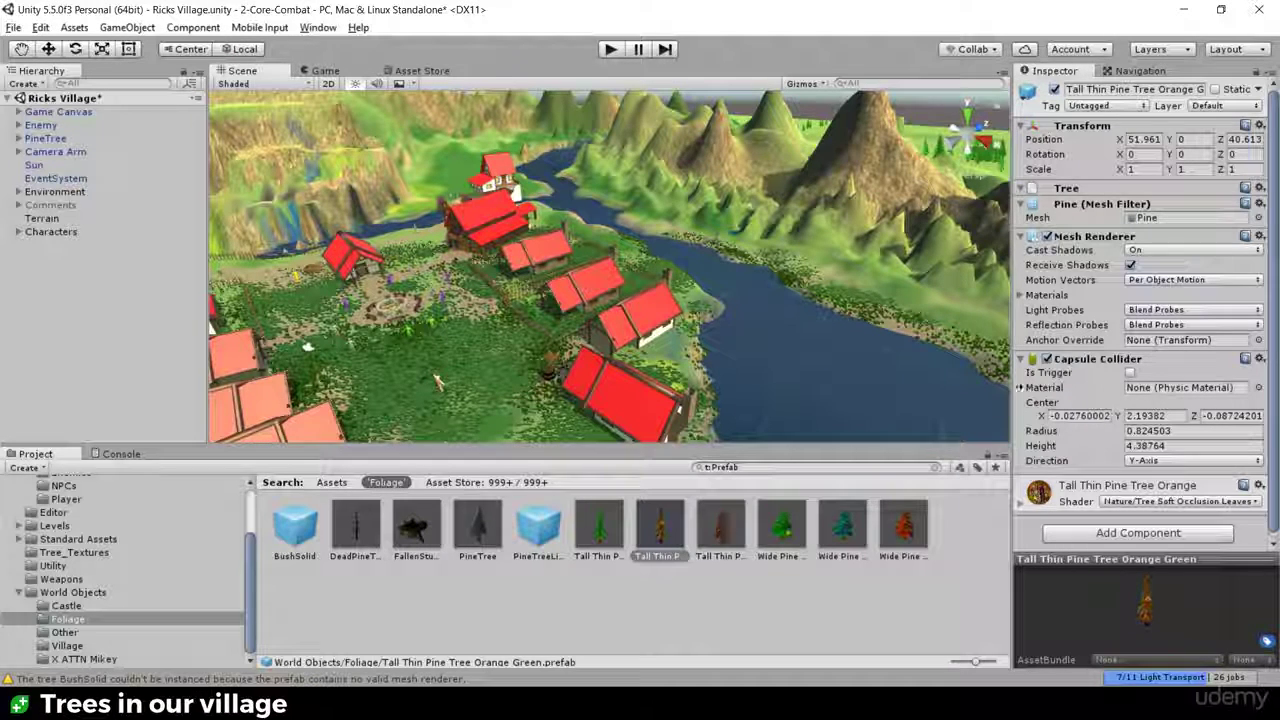
click(848, 316)
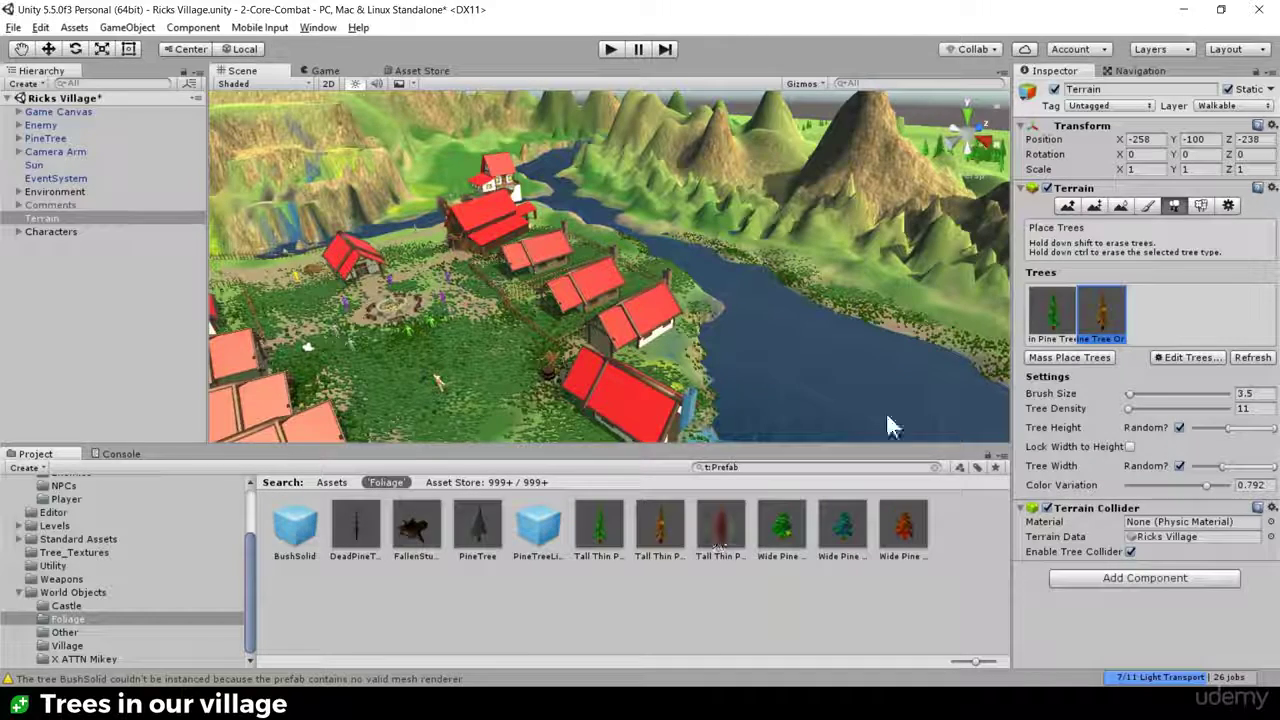
Step: Add the red tall thin pine prefab to the terrain's paintable trees
click(1185, 358)
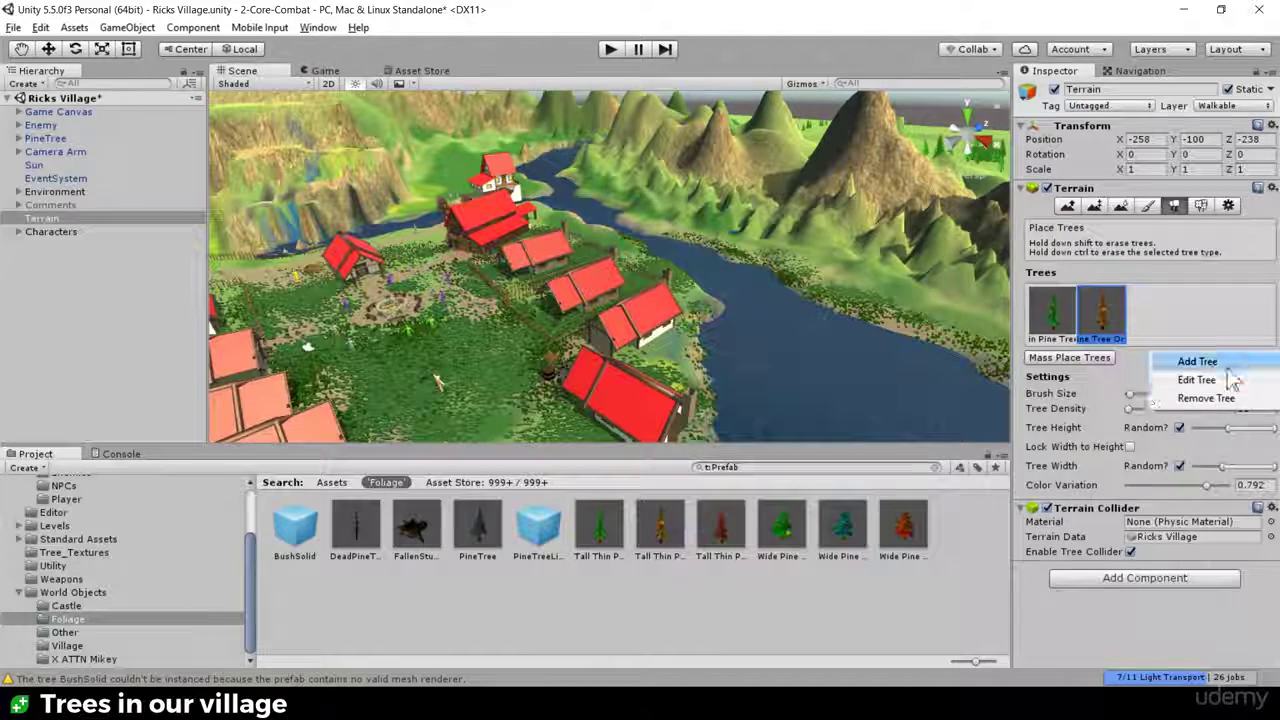
click(1197, 361)
drag(724, 530, 690, 218)
click(745, 379)
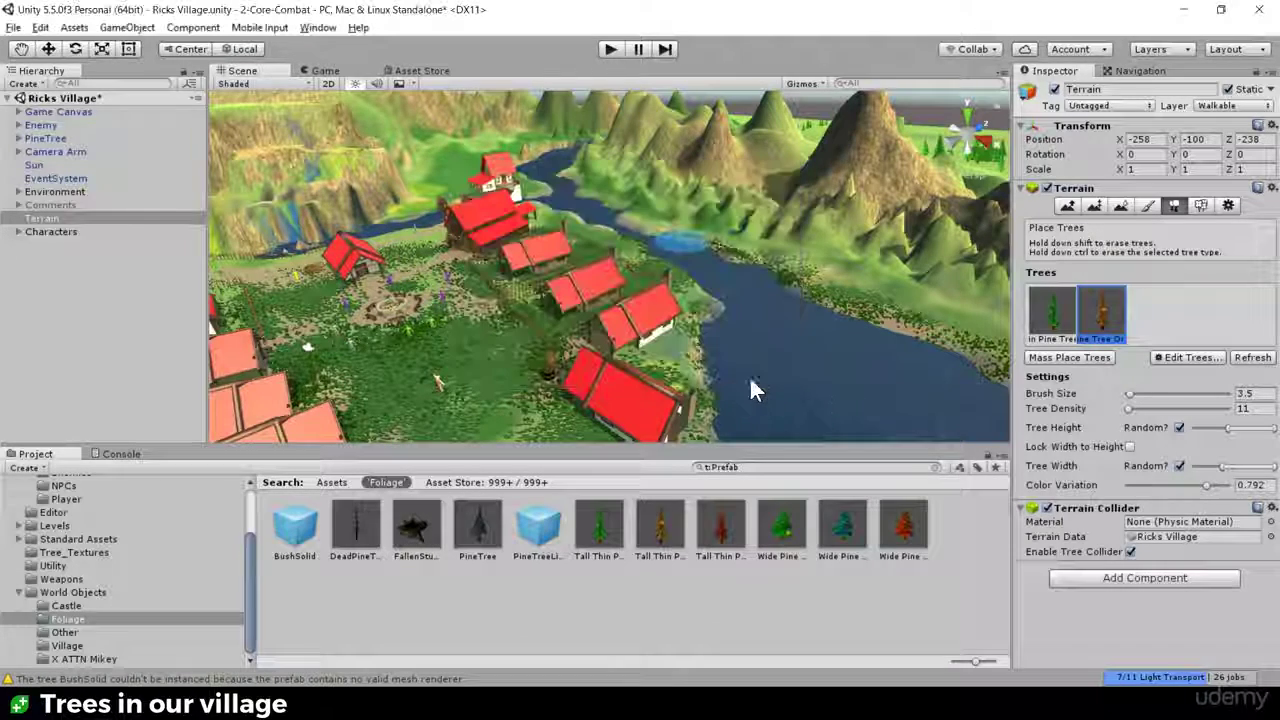
Step: Add the bright green wide pine prefab to the terrain's paintable trees
click(1207, 356)
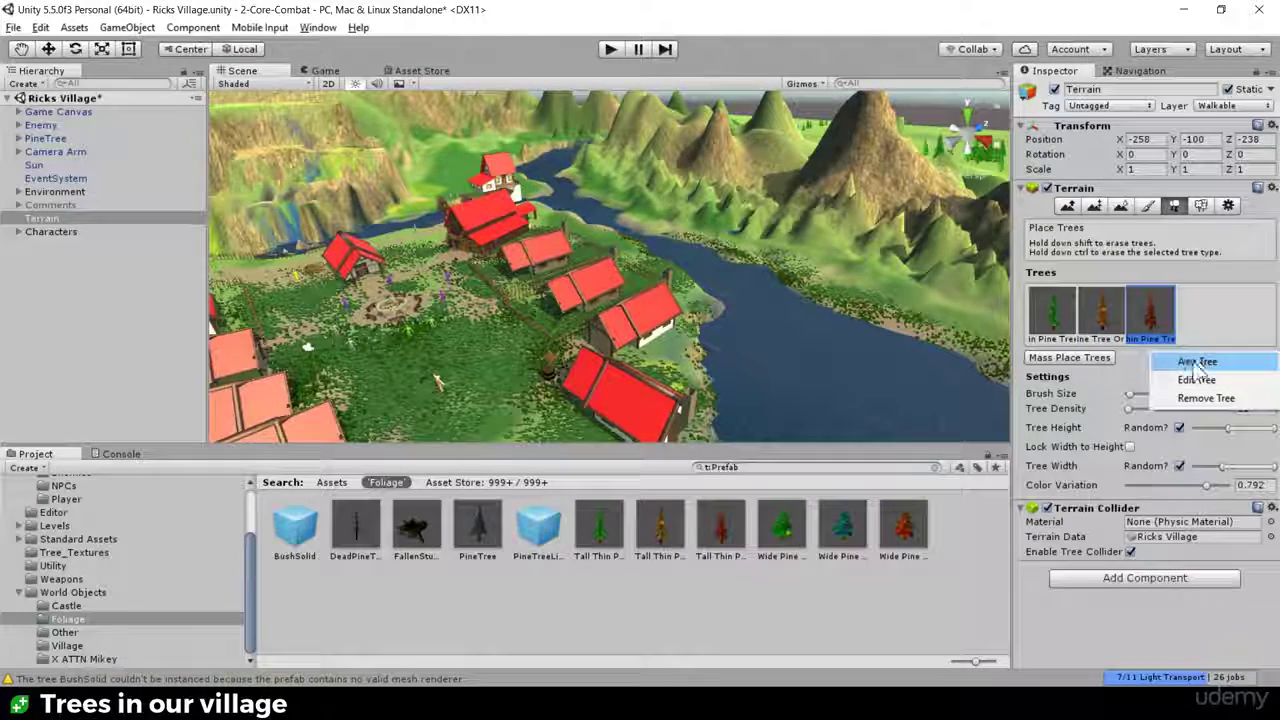
click(1197, 361)
drag(785, 540, 694, 216)
click(721, 380)
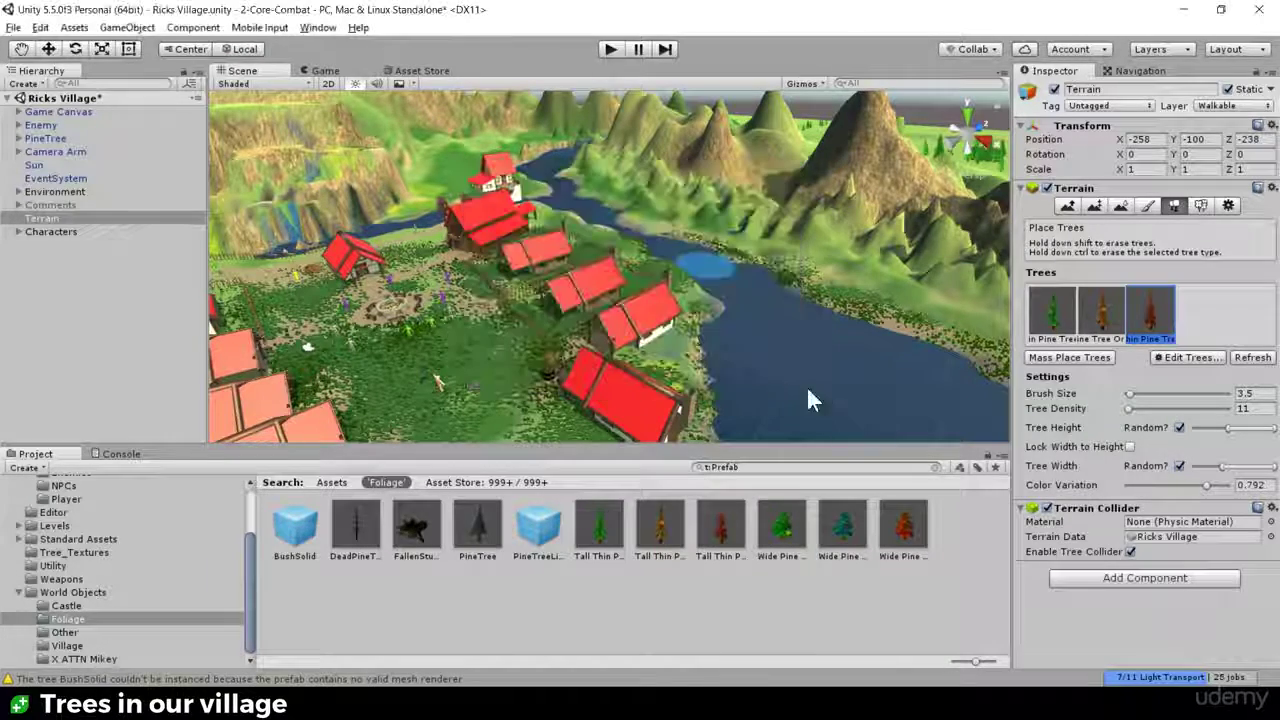
Step: Add the teal Wide Pine Tree Green 1 prefab to the terrain's paintable trees
click(1191, 357)
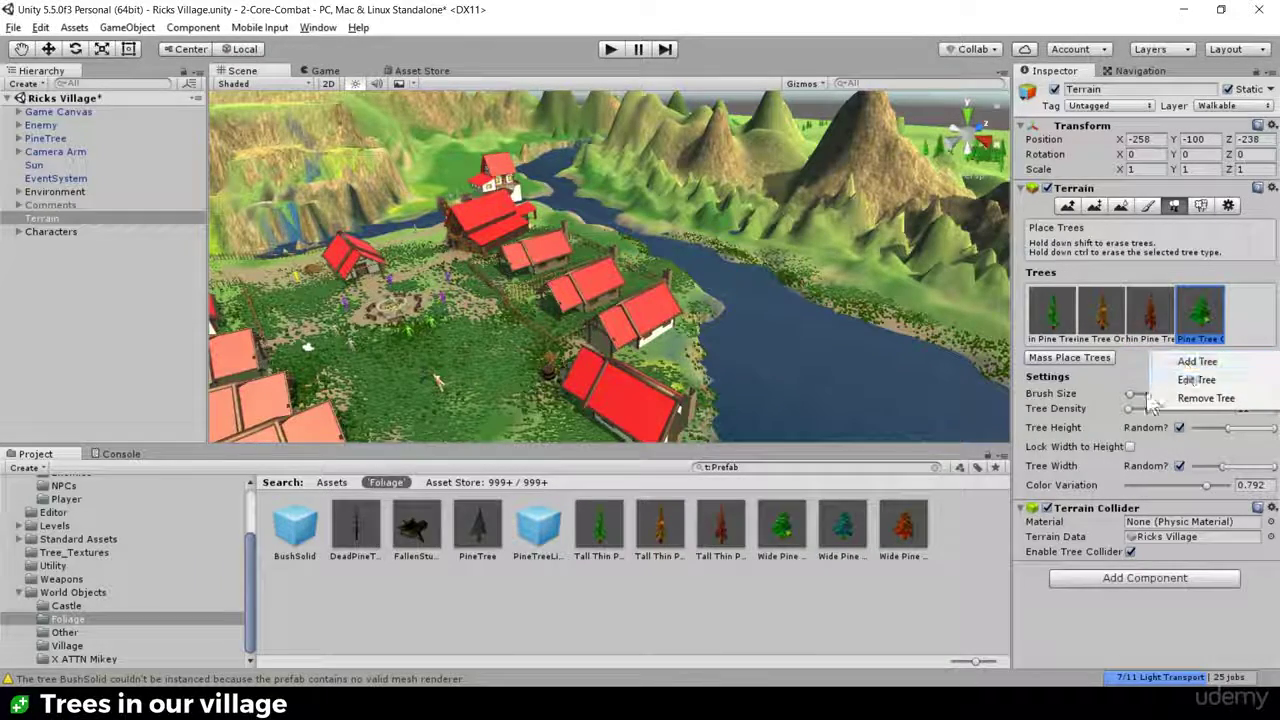
click(1196, 362)
drag(842, 528, 676, 215)
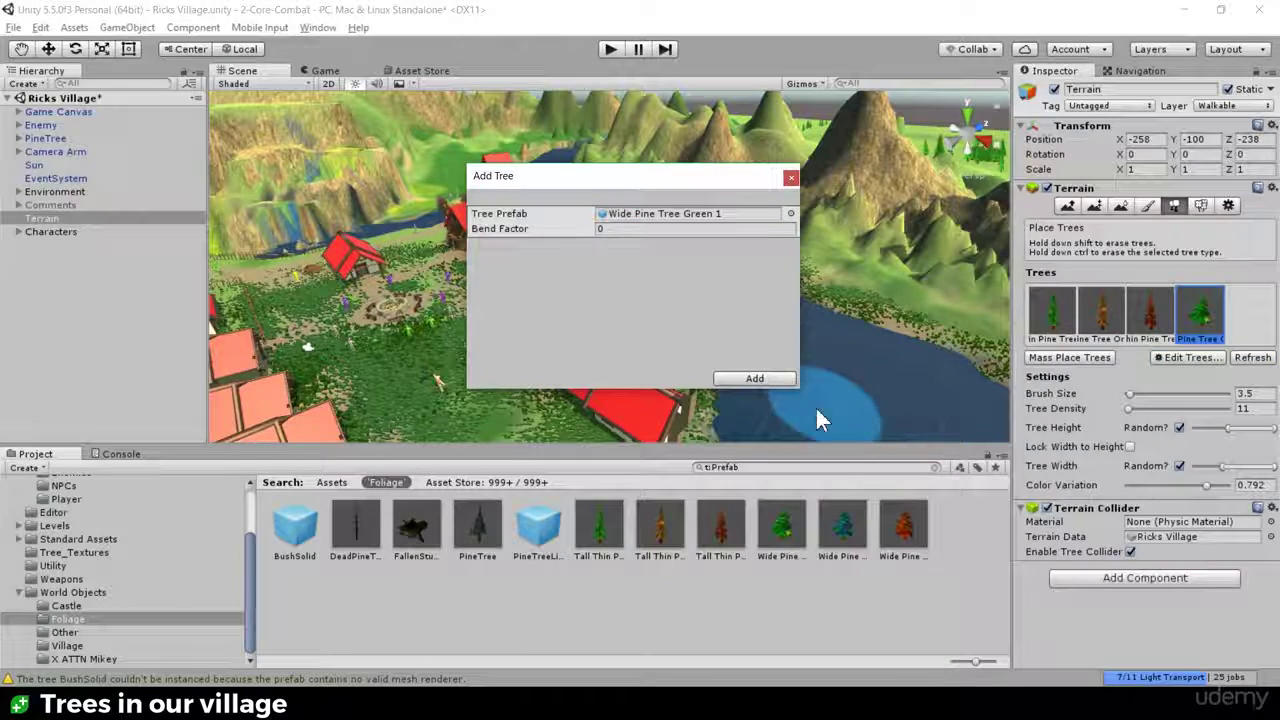
click(755, 379)
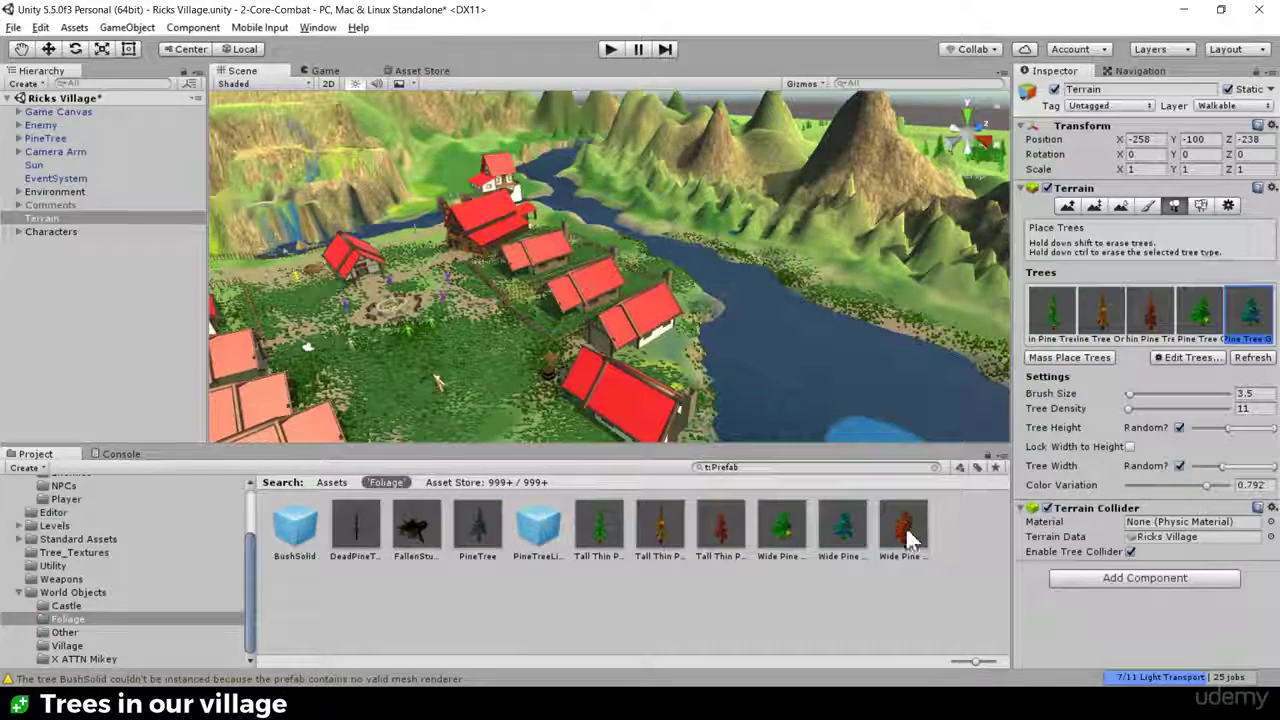
Step: Add the Wide Pine Tree Orange prefab to the terrain's paintable trees
click(1186, 359)
click(1192, 366)
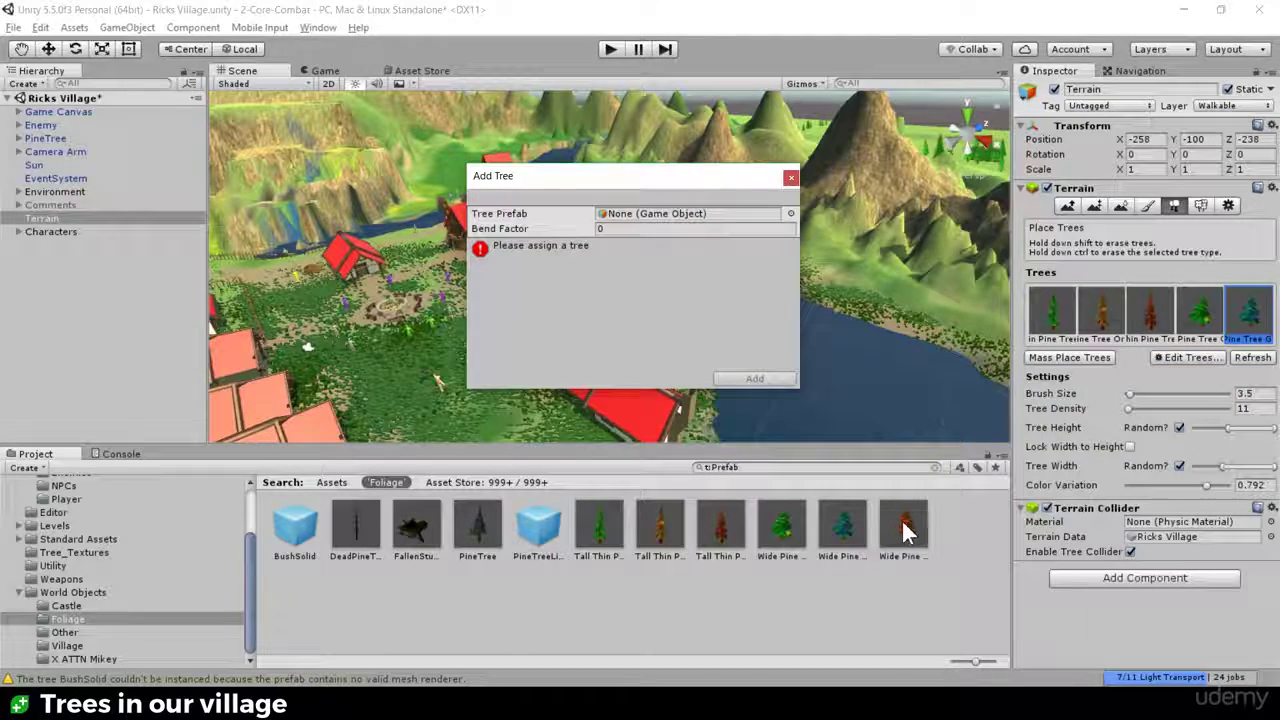
drag(903, 525, 682, 216)
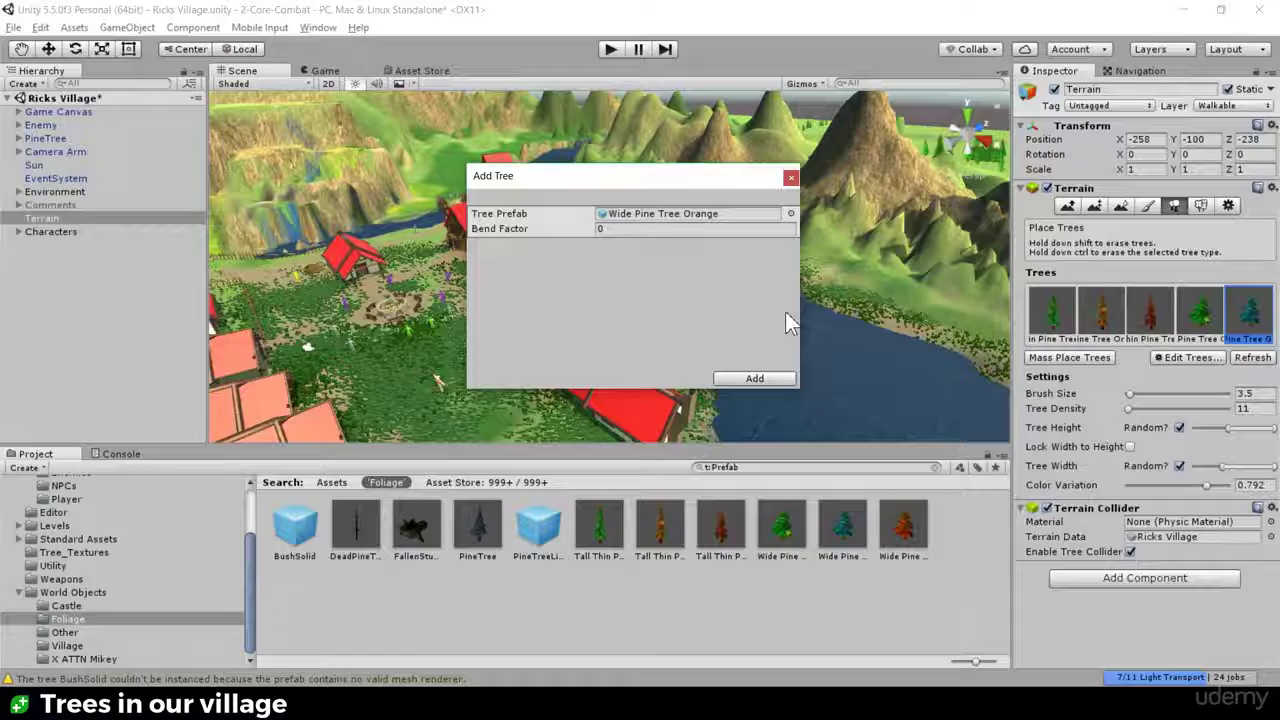
click(779, 378)
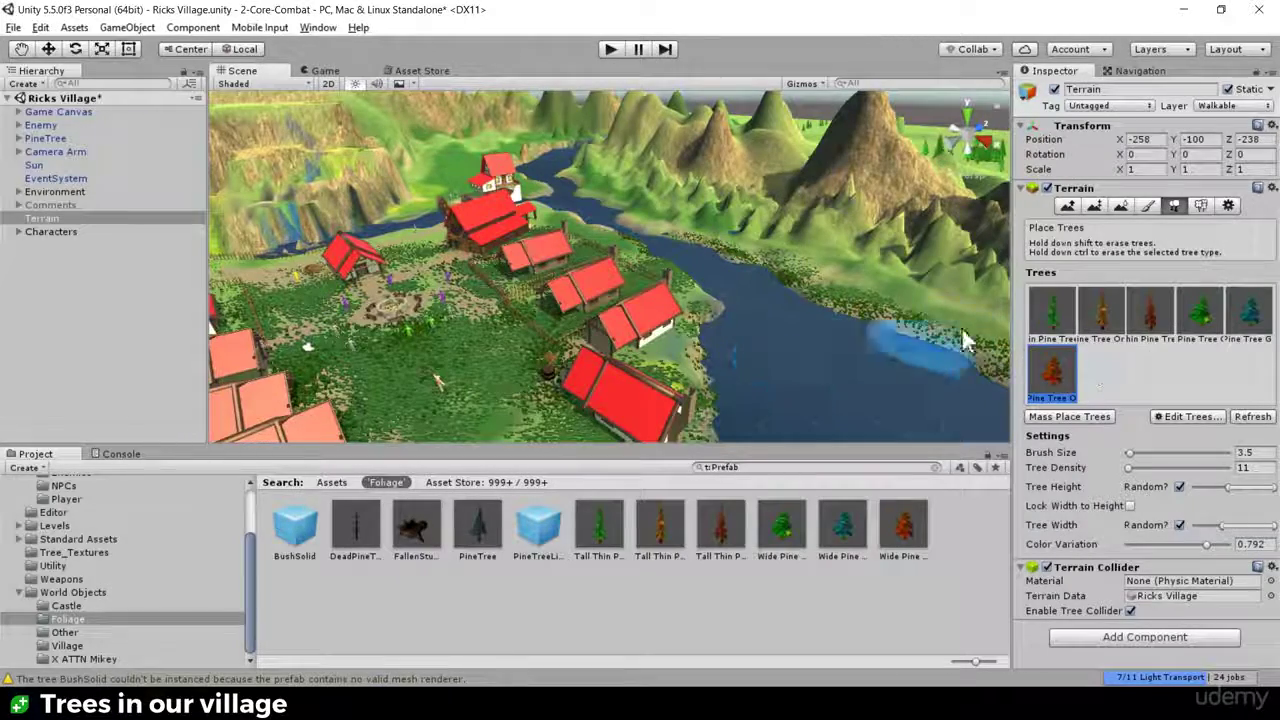
Step: Mass place the loaded pine types across the whole terrain
alt+drag(903, 296, 746, 309)
middle_drag(746, 309, 631, 328)
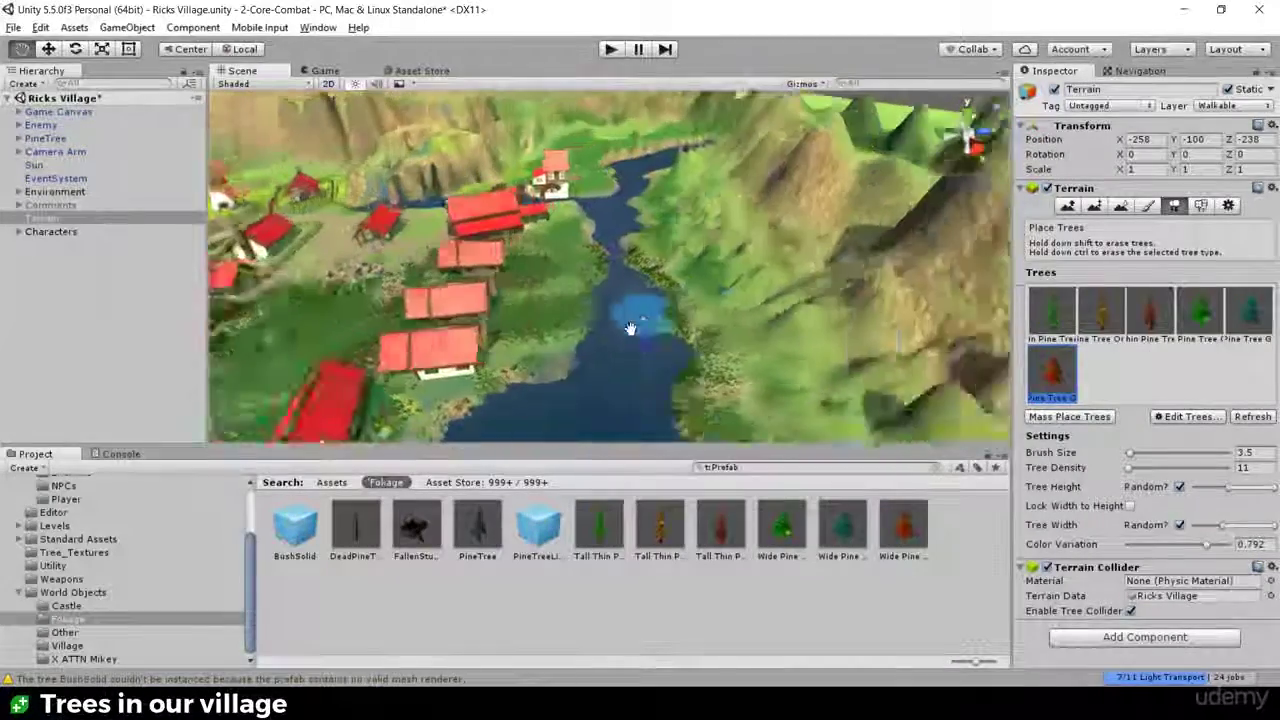
right_drag(630, 329, 680, 310)
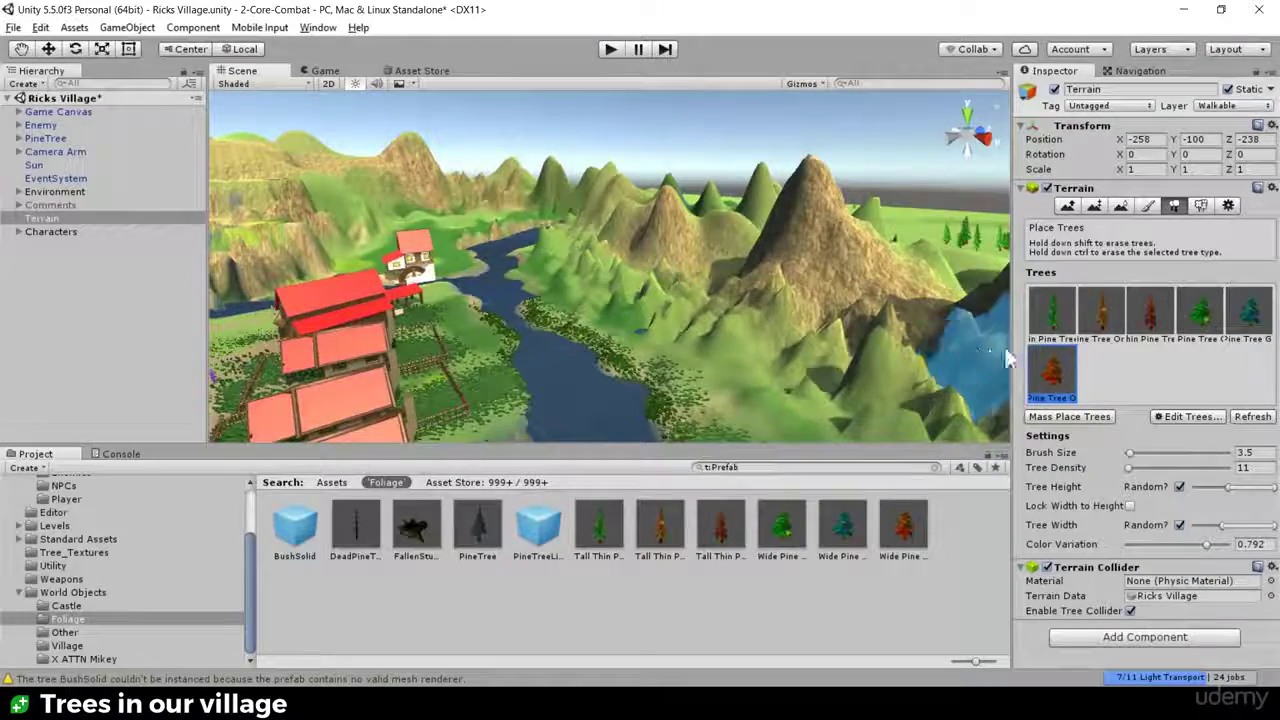
alt+drag(808, 264, 464, 392)
middle_drag(708, 265, 628, 230)
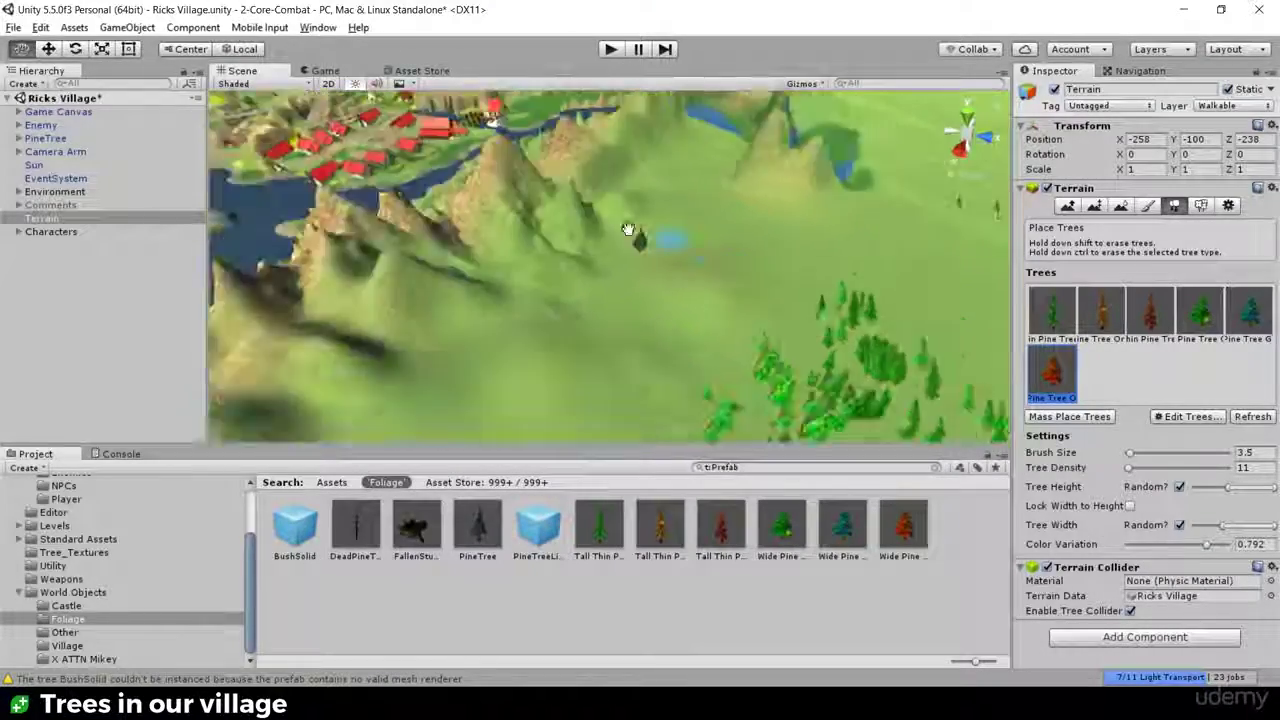
mouse_move(628, 230)
right_down()
mouse_move(822, 238)
mouse_move(480, 171)
mouse_move(680, 300)
right_up()
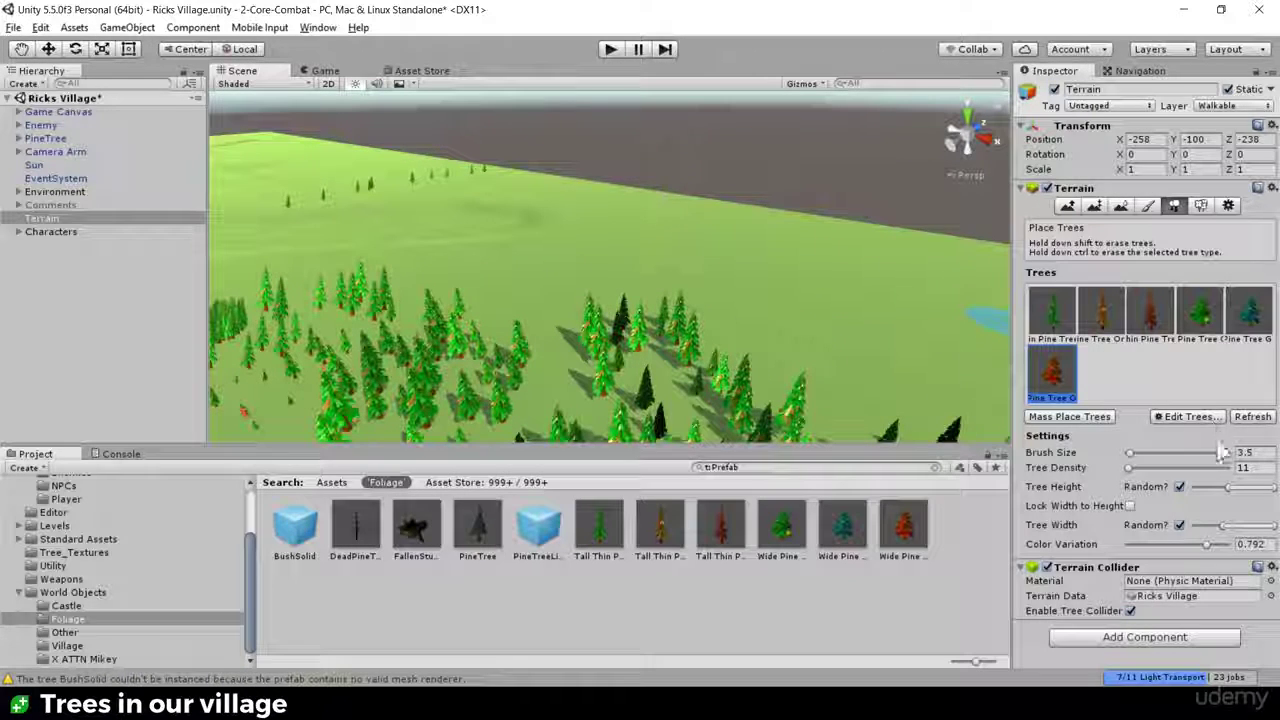
click(1068, 416)
click(245, 213)
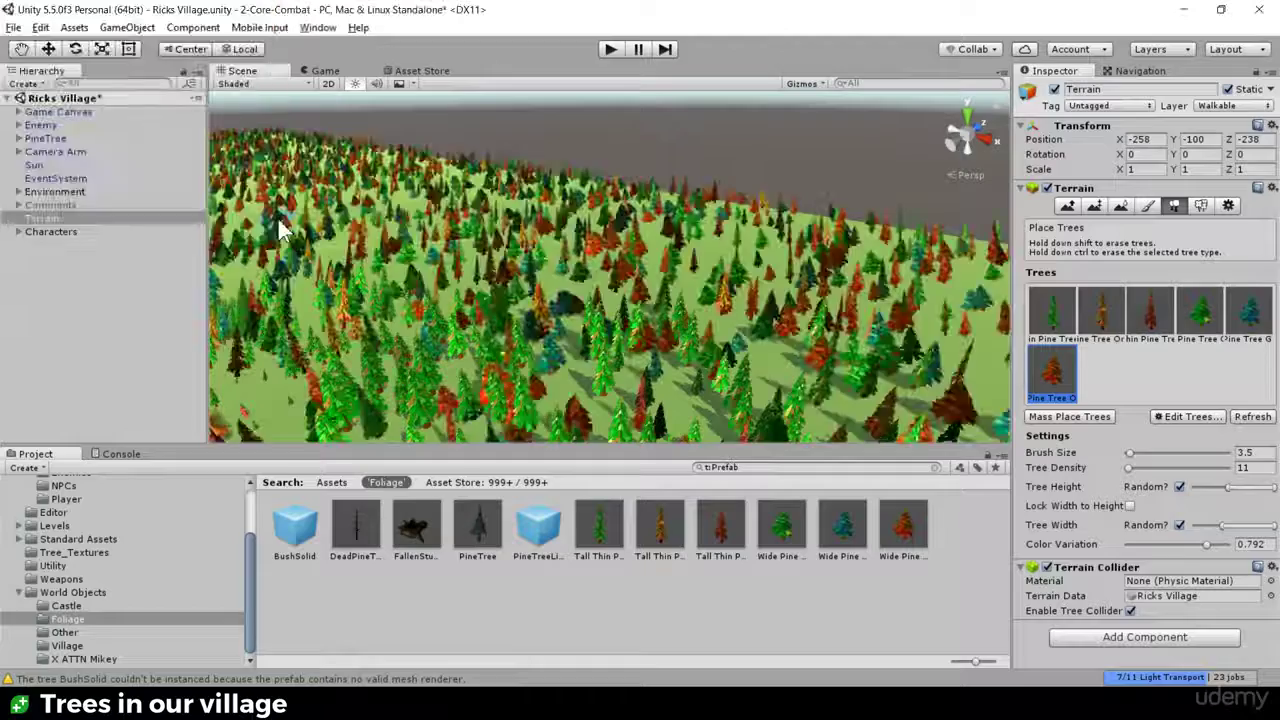
Step: Inspect the mass-placed forest over the plains and the lake, and undo the mass placement
scroll(404, 252, down, 4)
right_drag(404, 252, 441, 246)
scroll(441, 246, up, 4)
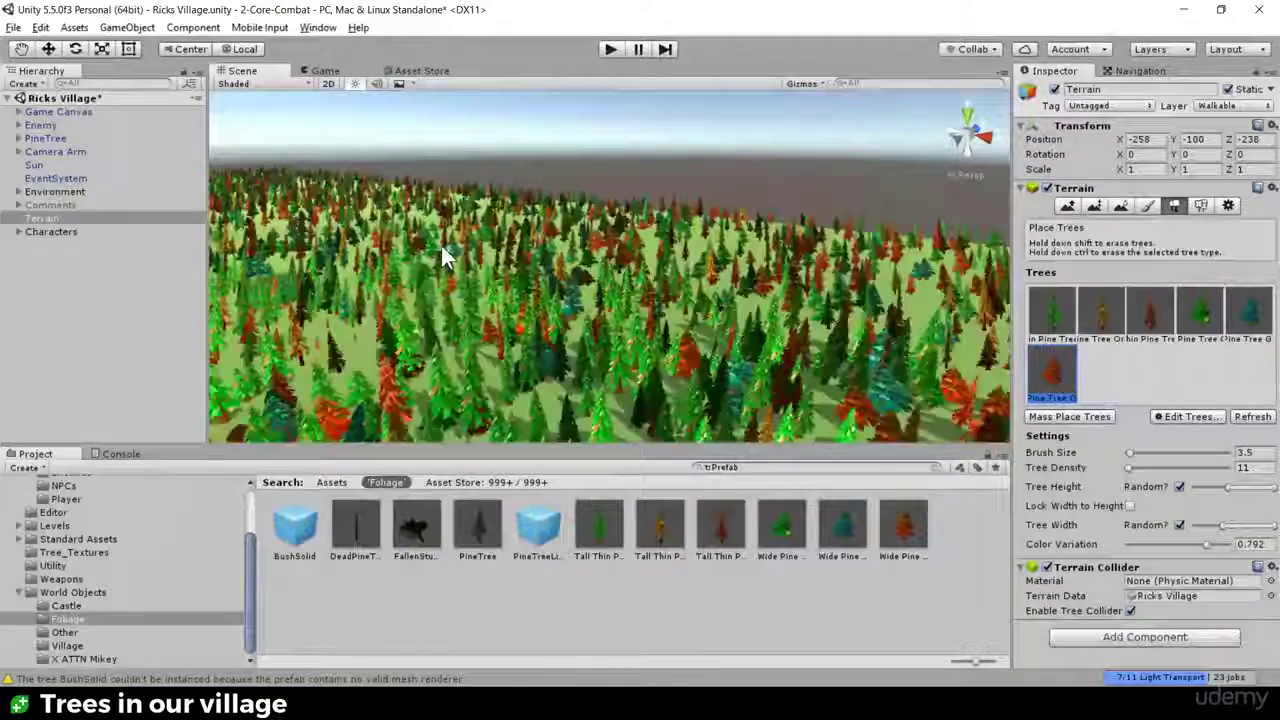
scroll(441, 245, up, 3)
scroll(441, 244, down, 10)
alt+drag(440, 250, 358, 293)
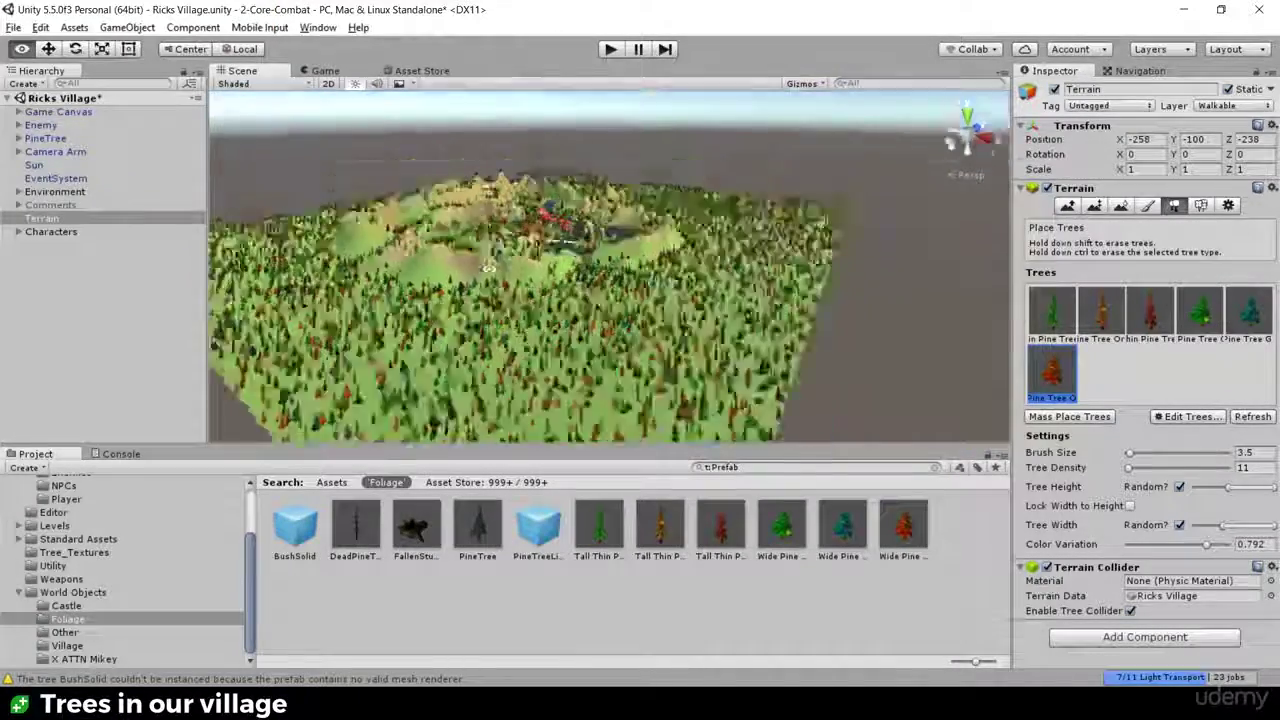
scroll(360, 290, up, 4)
middle_drag(364, 280, 680, 205)
scroll(718, 186, up, 5)
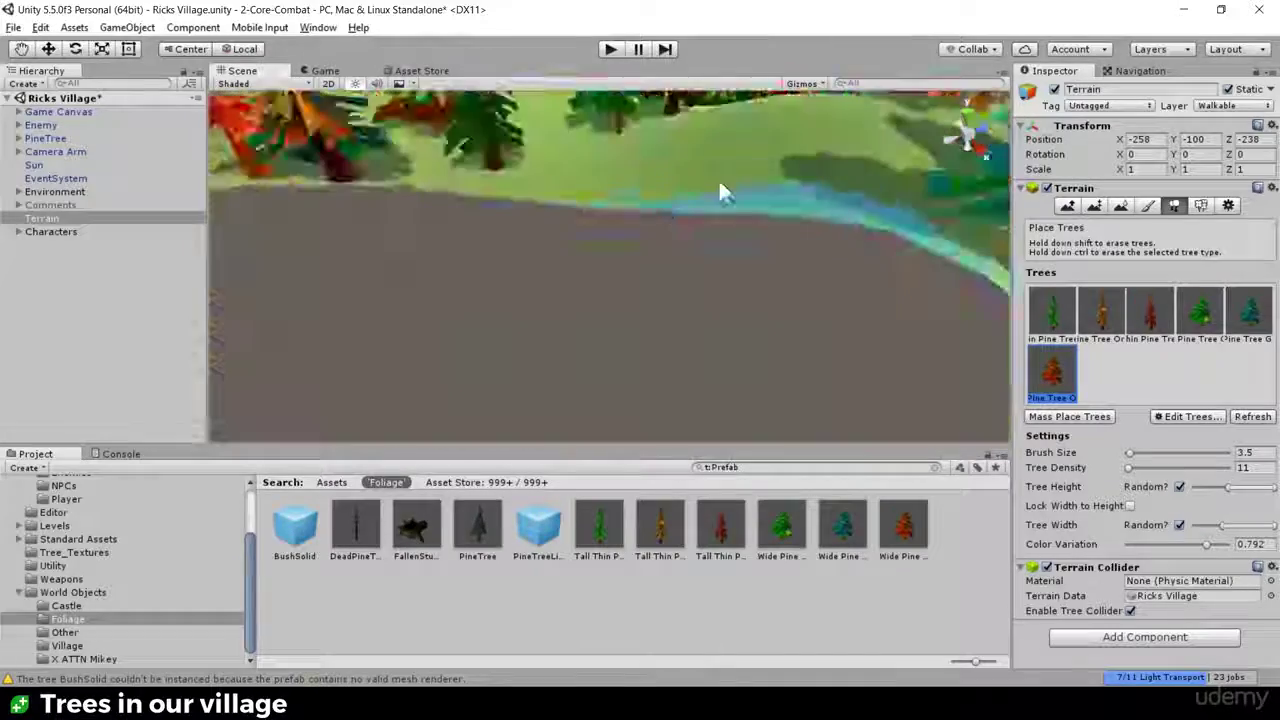
scroll(722, 190, down, 5)
scroll(572, 252, up, 4)
middle_drag(574, 248, 621, 185)
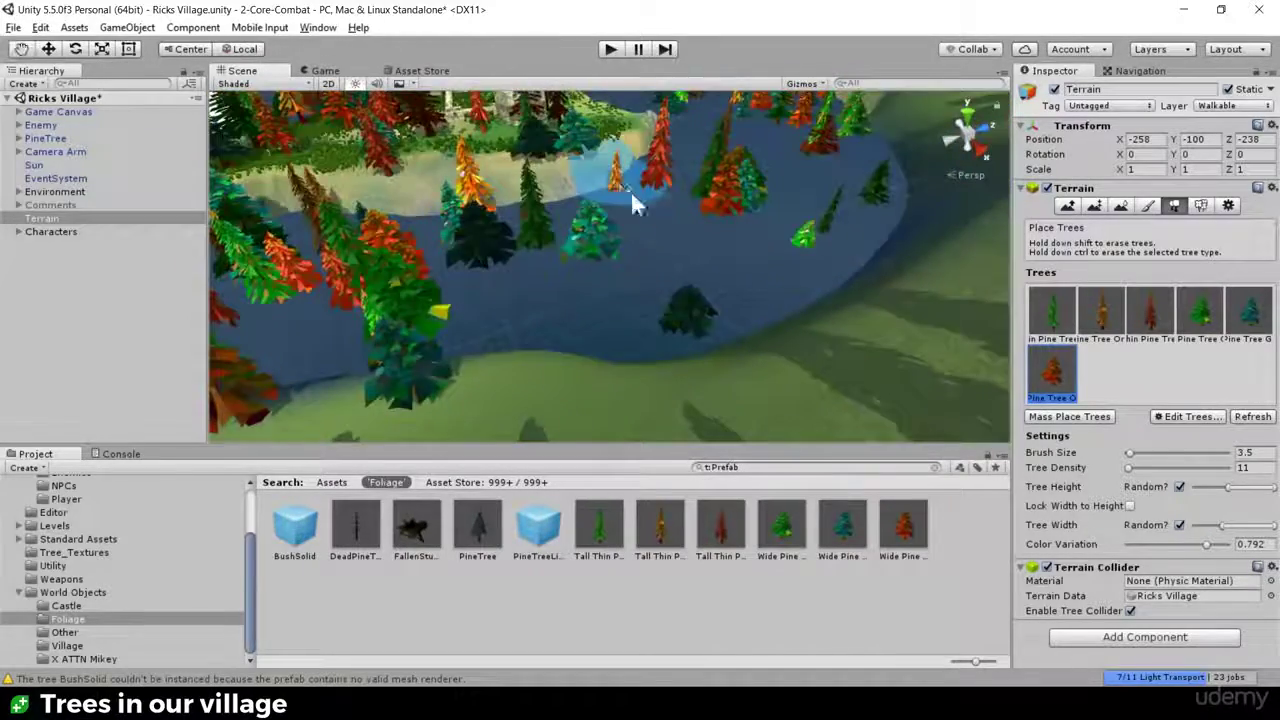
scroll(632, 200, down, 8)
scroll(817, 222, up, 3)
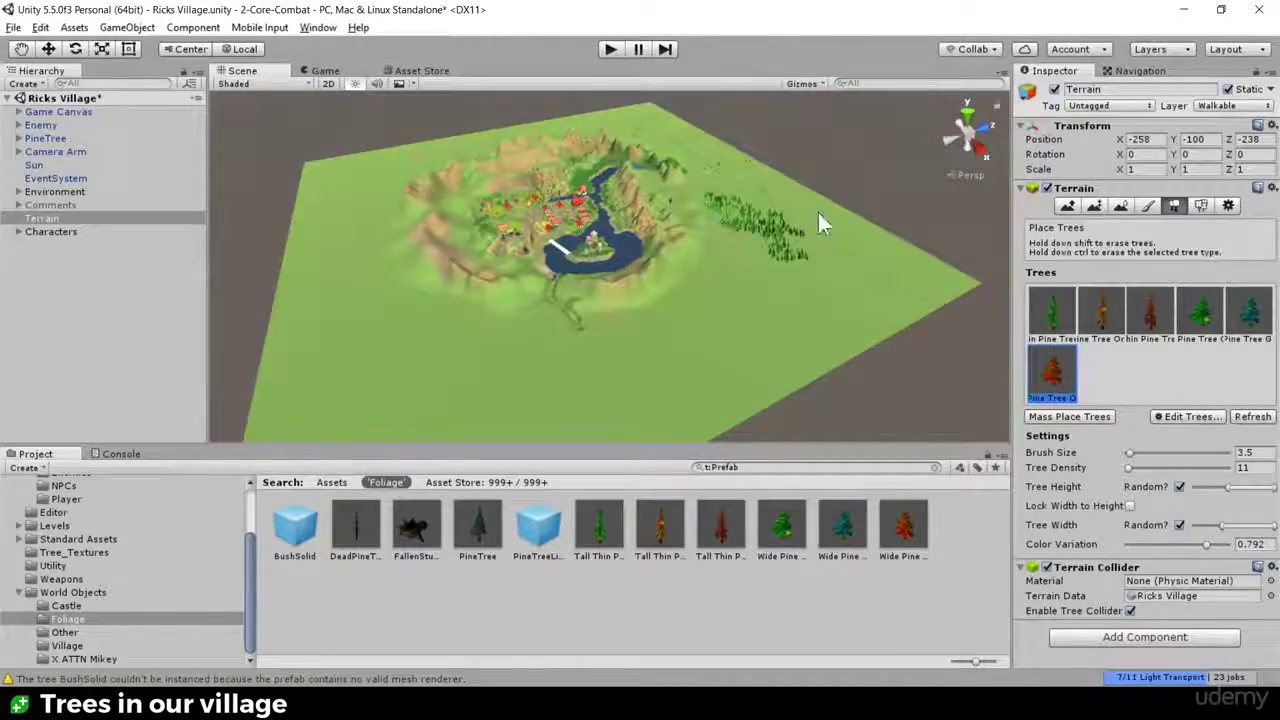
Step: Paint a short row of orange tall thin pines beside the green forest outside the mountains
scroll(819, 222, up, 6)
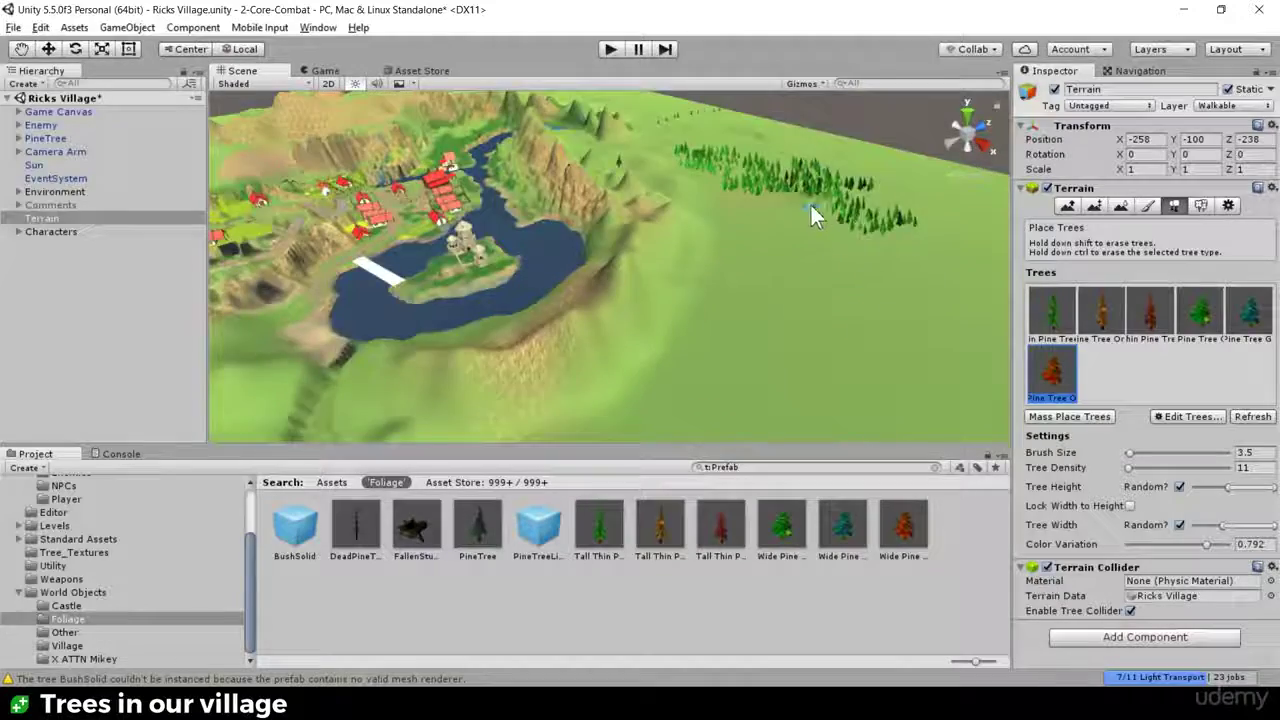
scroll(810, 207, up, 8)
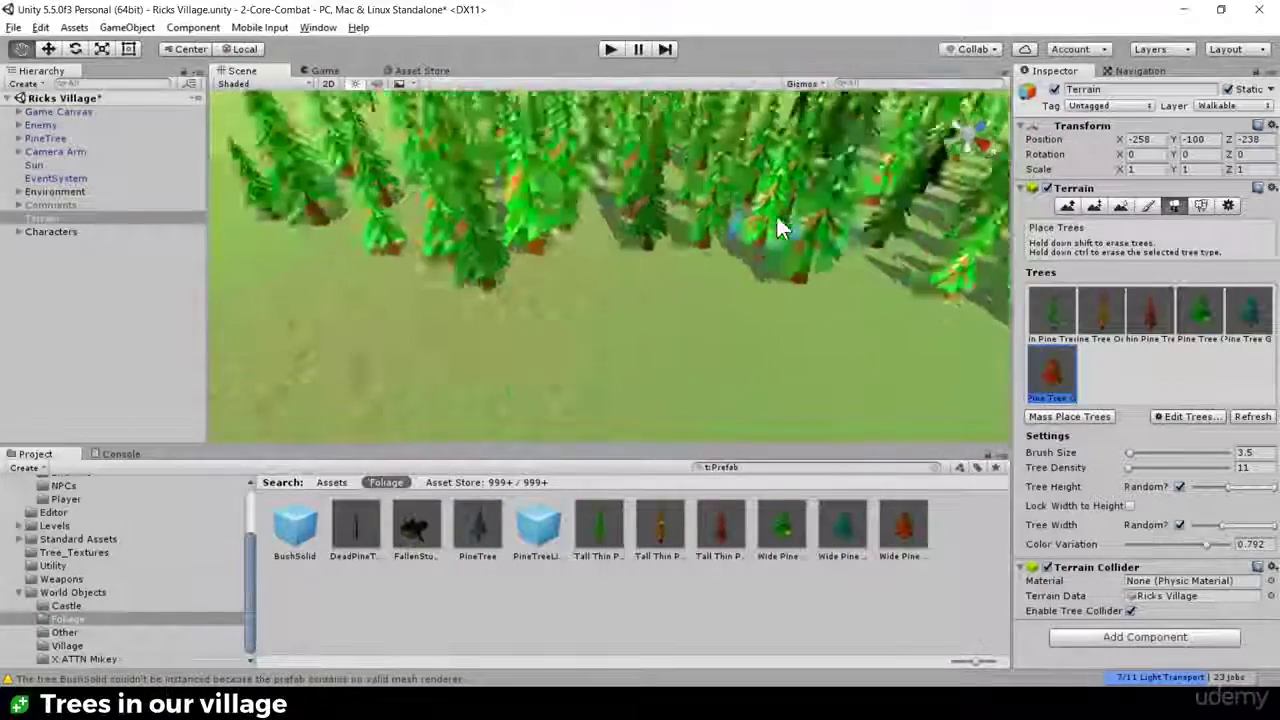
scroll(760, 220, down, 6)
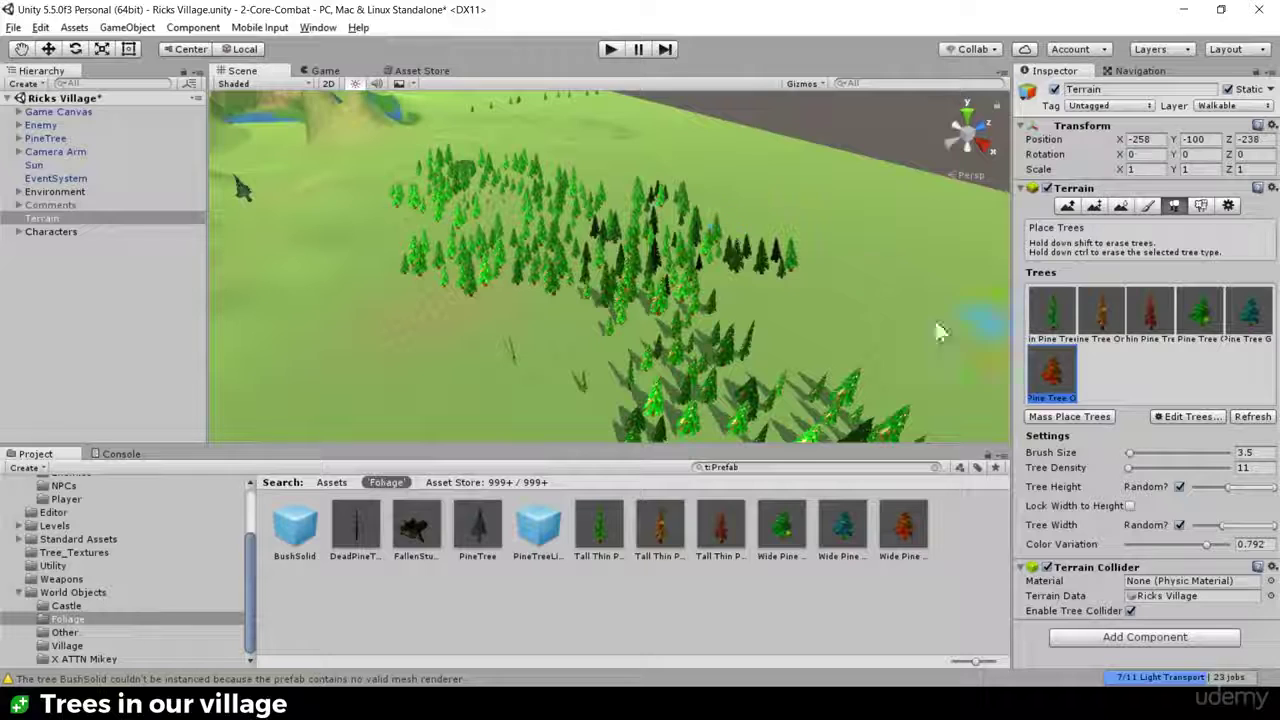
click(1101, 310)
mouse_move(455, 322)
mouse_down()
mouse_move(457, 337)
mouse_move(506, 350)
mouse_up()
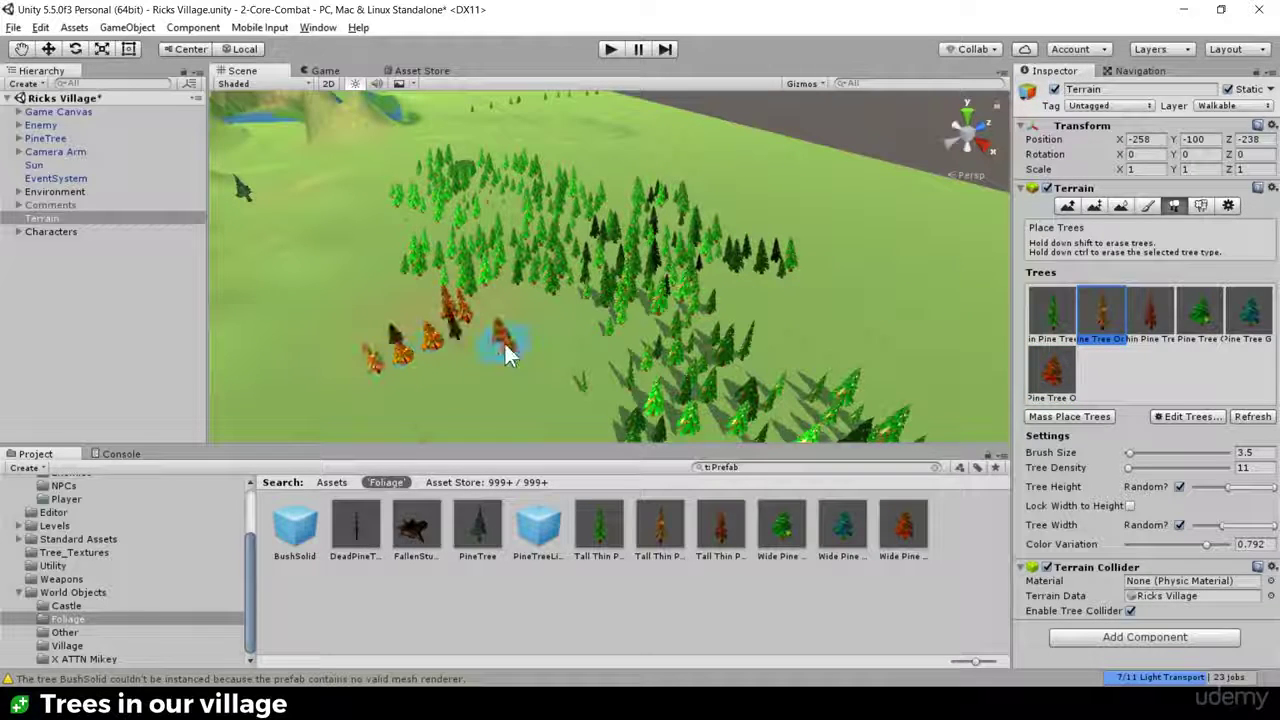
Step: Paint a band of red tall thin pines in front of the orange ones
middle_drag(504, 341, 514, 272)
scroll(526, 286, down, 2)
click(1140, 322)
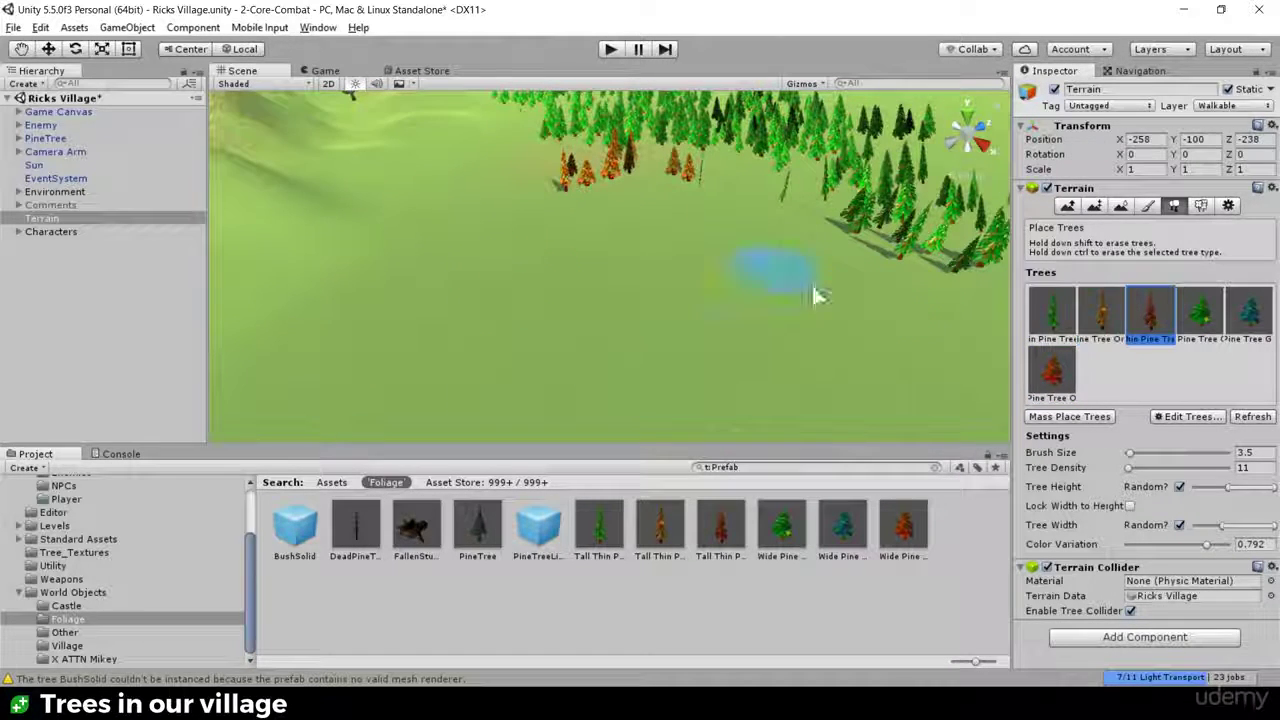
mouse_move(815, 295)
mouse_down()
mouse_move(541, 233)
mouse_move(600, 260)
mouse_up()
Step: Scatter wide green pines on the open grass in front of the red pines and add a wide orange pine
click(1200, 310)
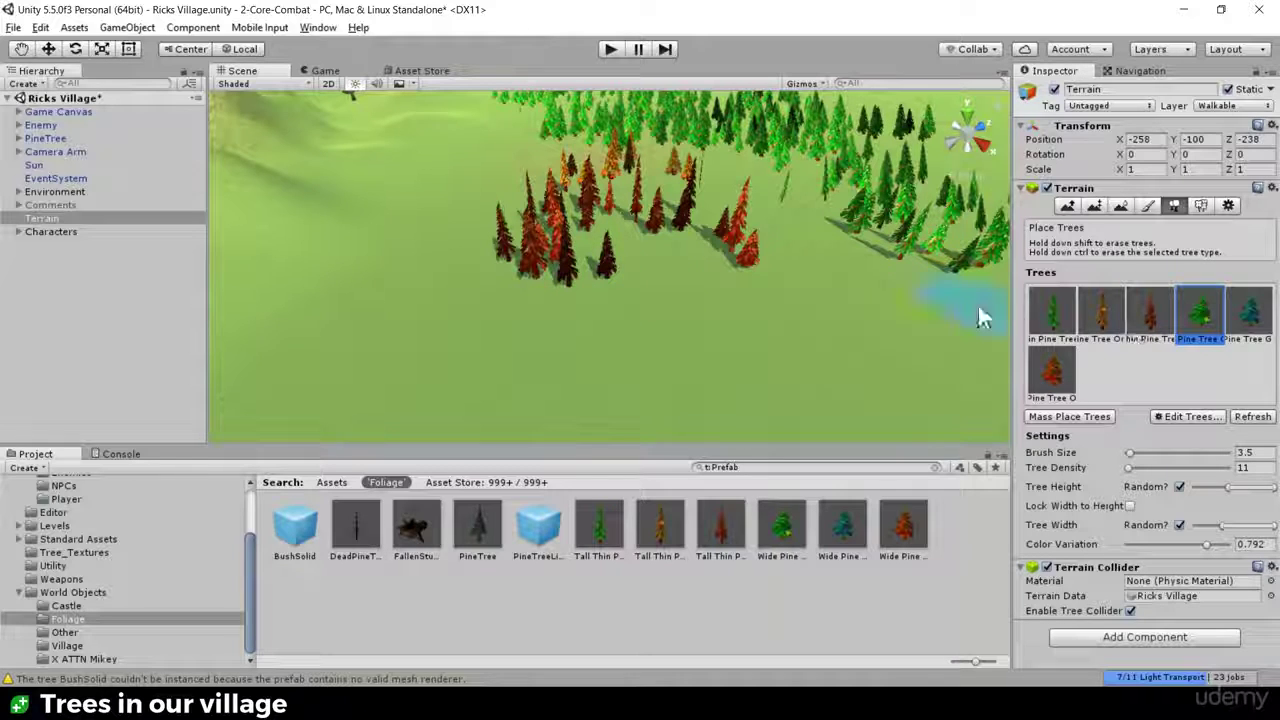
drag(885, 318, 680, 328)
click(490, 315)
click(620, 362)
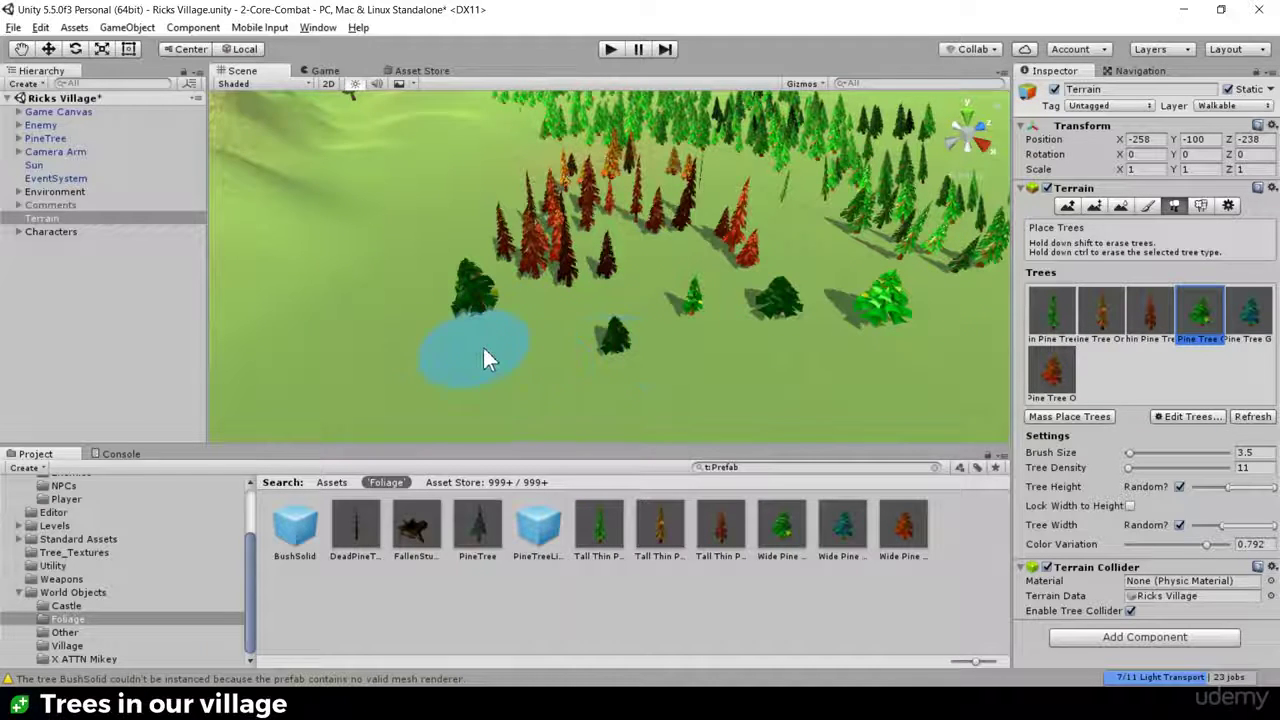
click(1052, 372)
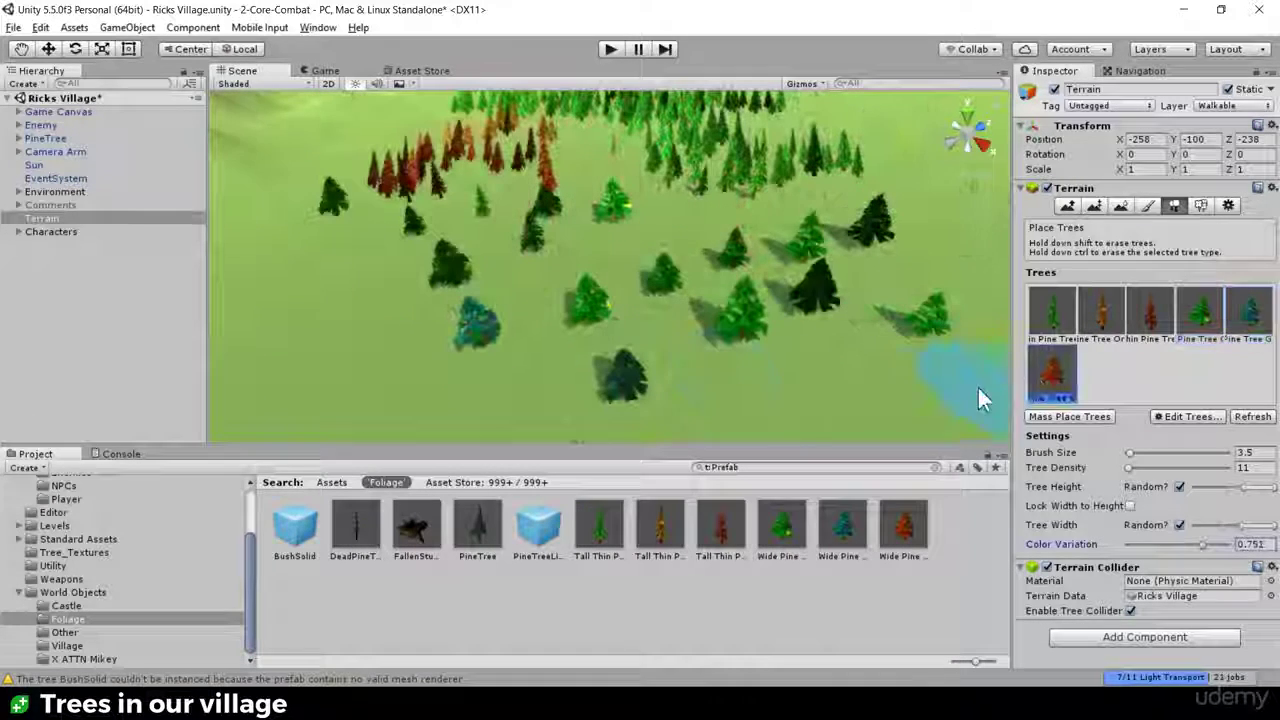
click(880, 388)
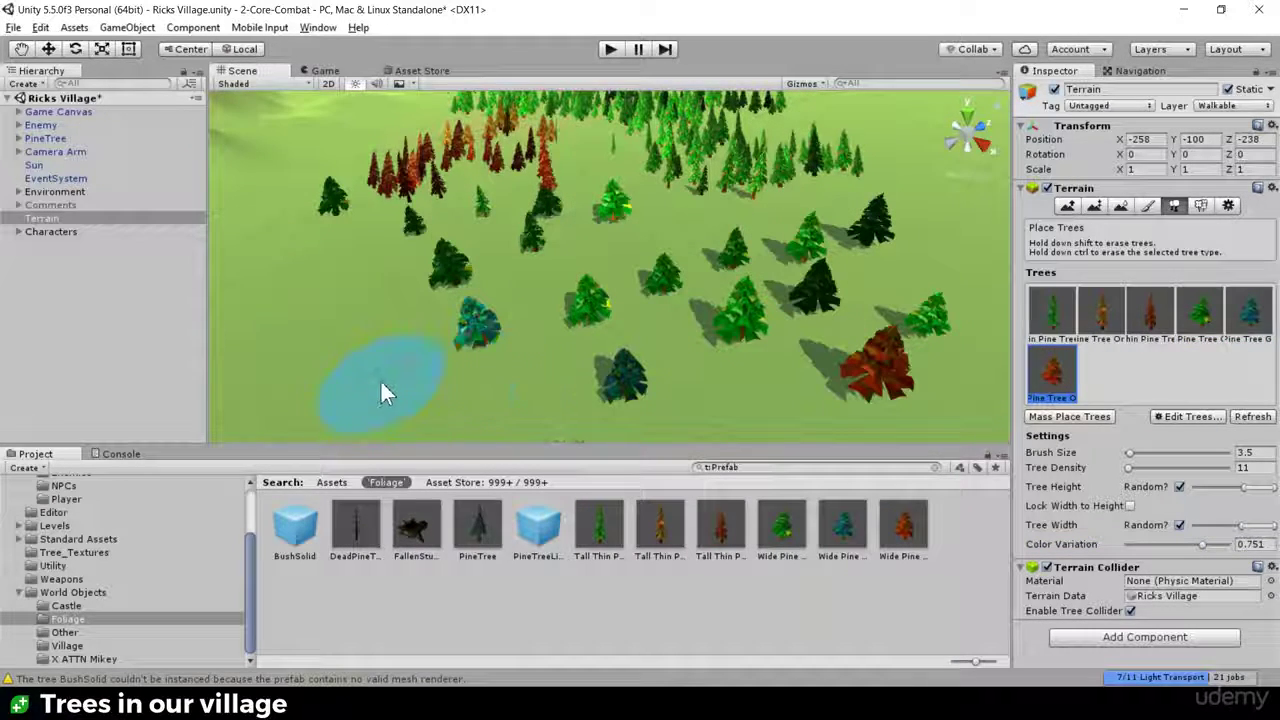
Step: Paint a few wide green pines on the village cliff beside the waterfall
scroll(534, 273, down, 5)
middle_drag(534, 273, 723, 312)
scroll(557, 255, down, 3)
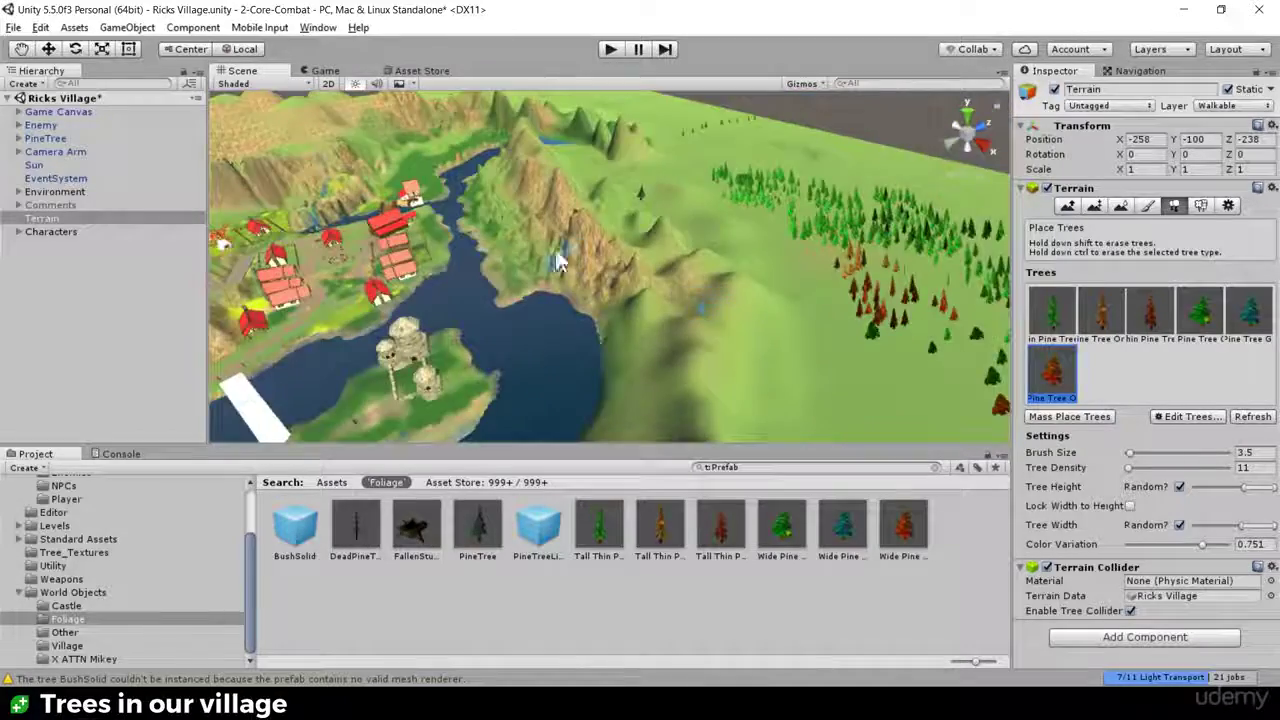
middle_drag(557, 255, 529, 214)
alt+drag(529, 214, 563, 237)
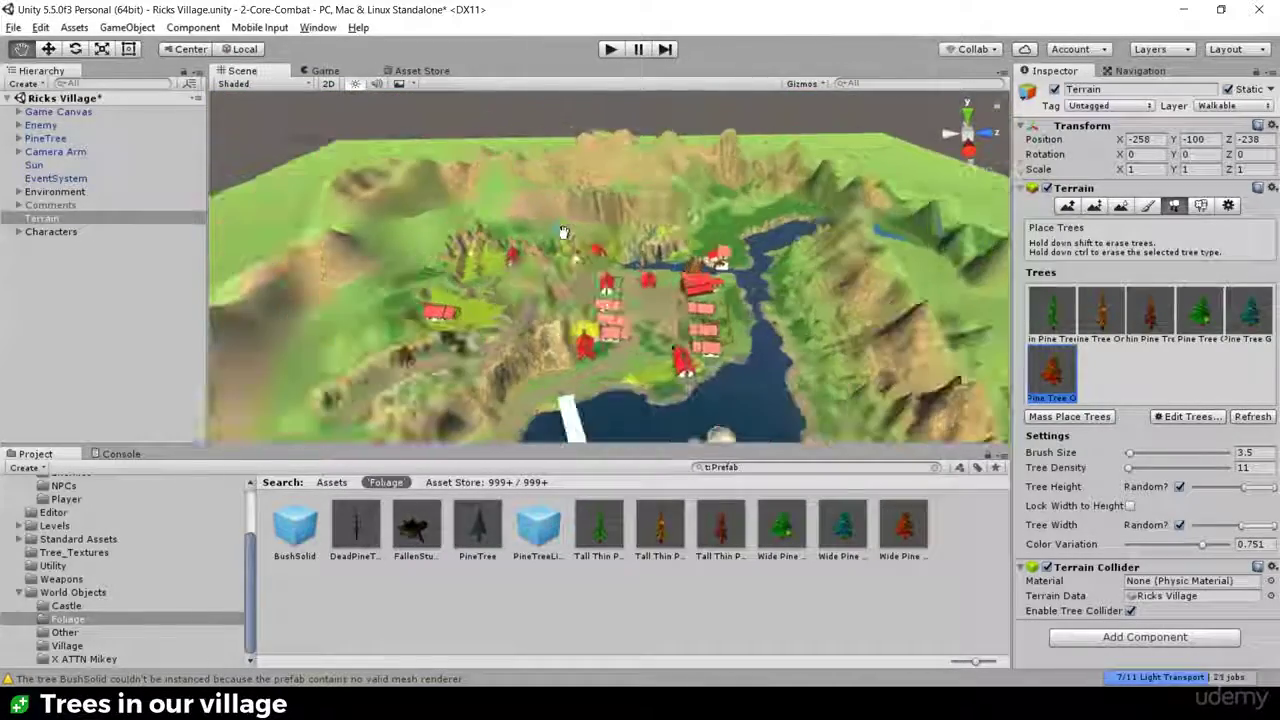
mouse_move(715, 270)
middle_down()
mouse_move(676, 213)
mouse_move(633, 281)
mouse_move(736, 268)
middle_up()
scroll(676, 213, up, 6)
scroll(640, 262, up, 4)
middle_drag(630, 260, 710, 253)
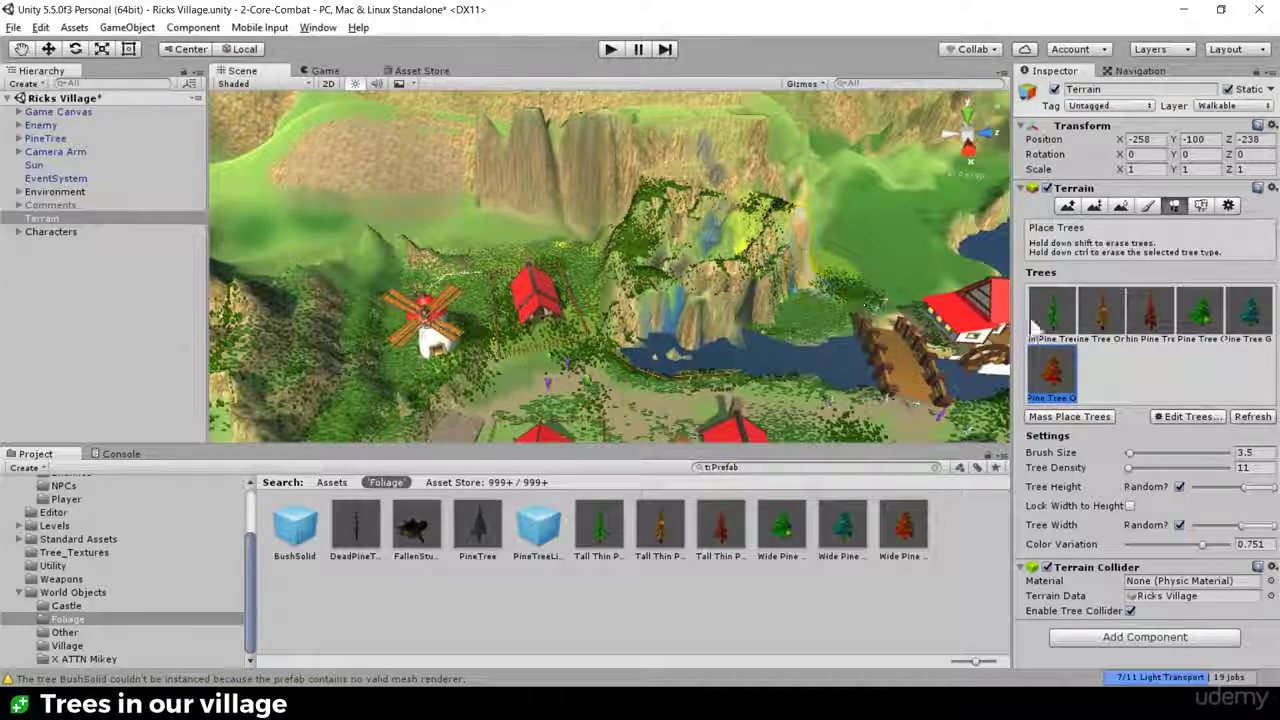
click(1119, 313)
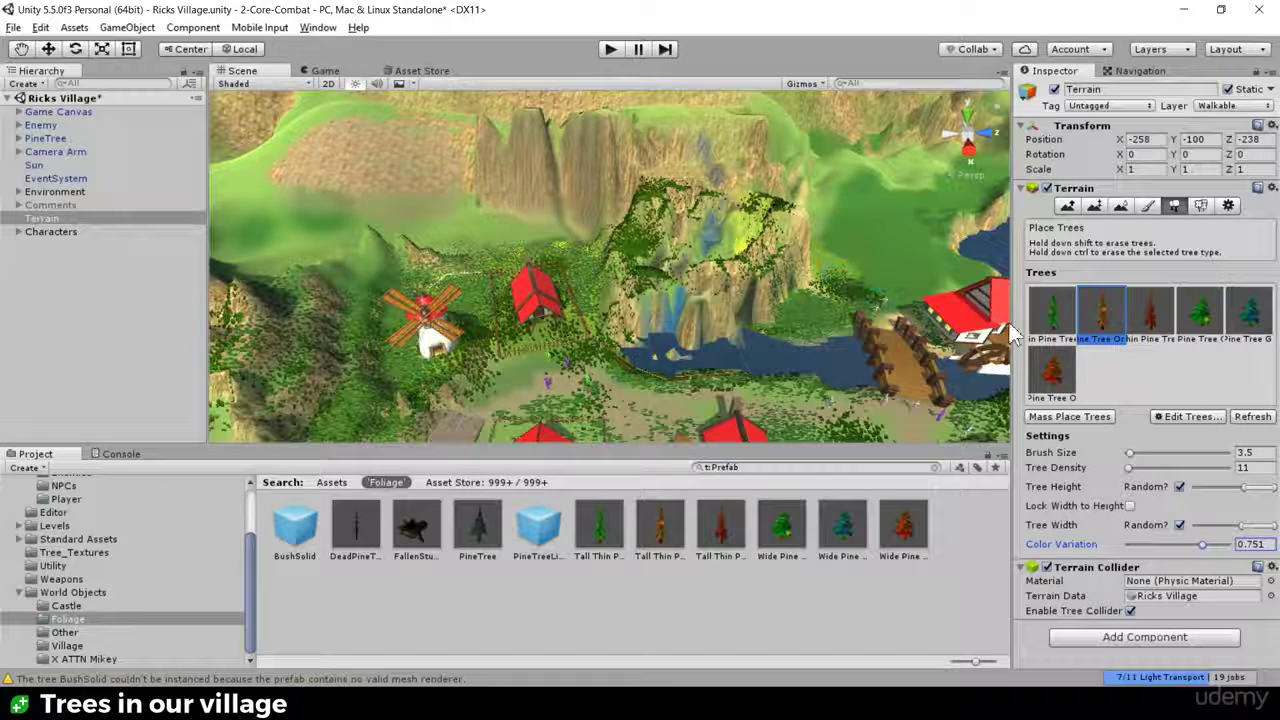
click(1051, 330)
click(1200, 313)
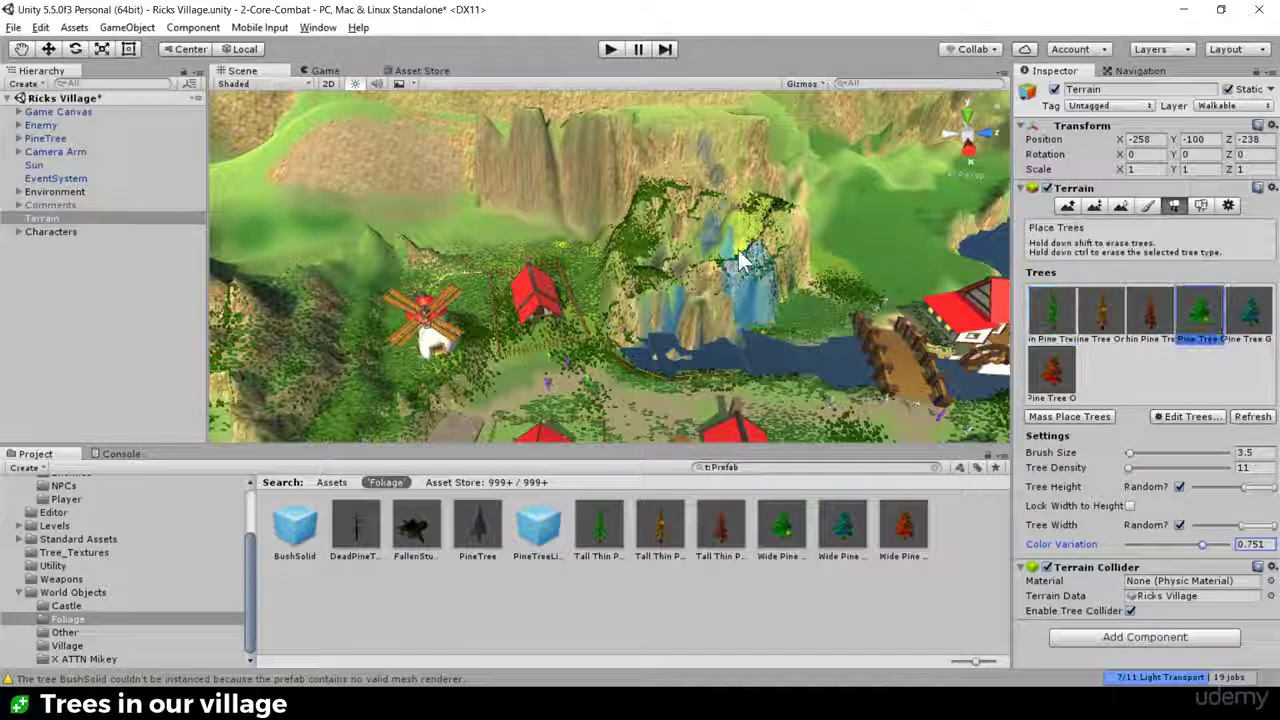
click(674, 235)
click(730, 240)
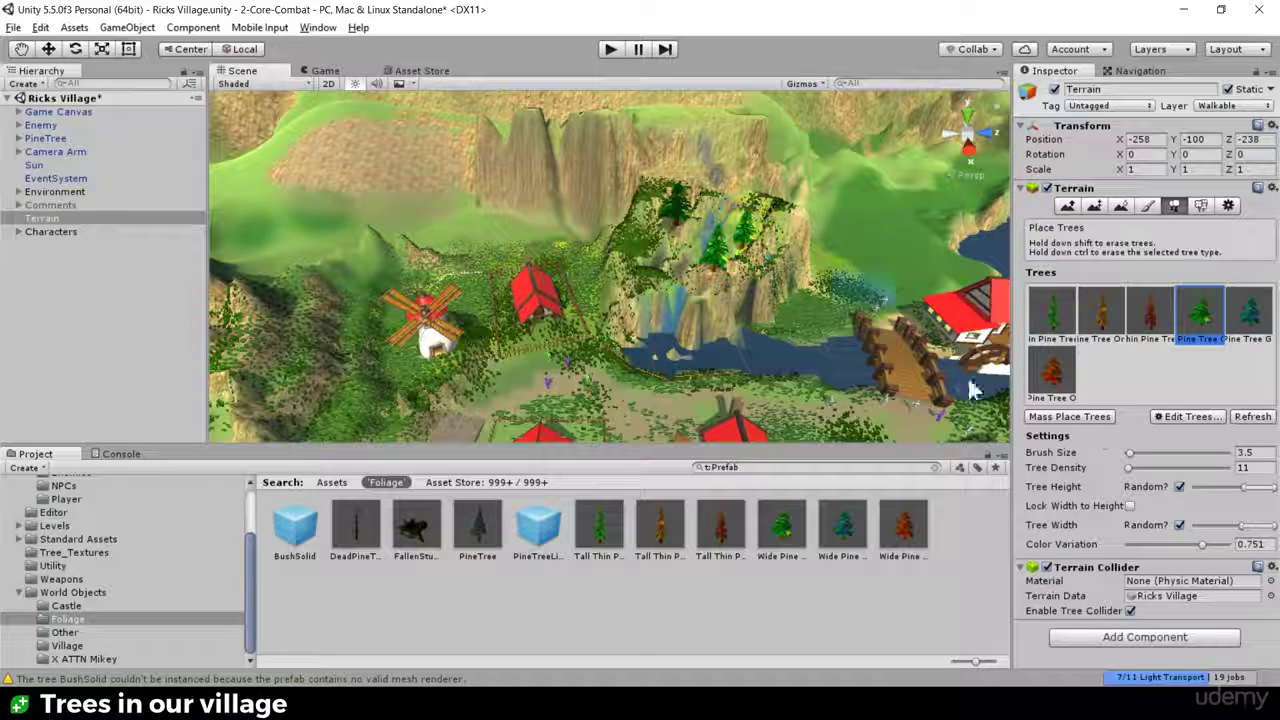
Step: Raise the tree density to 47 and finally 89 while painting more wide green pines on the waterfall cliff
drag(1129, 468, 1168, 470)
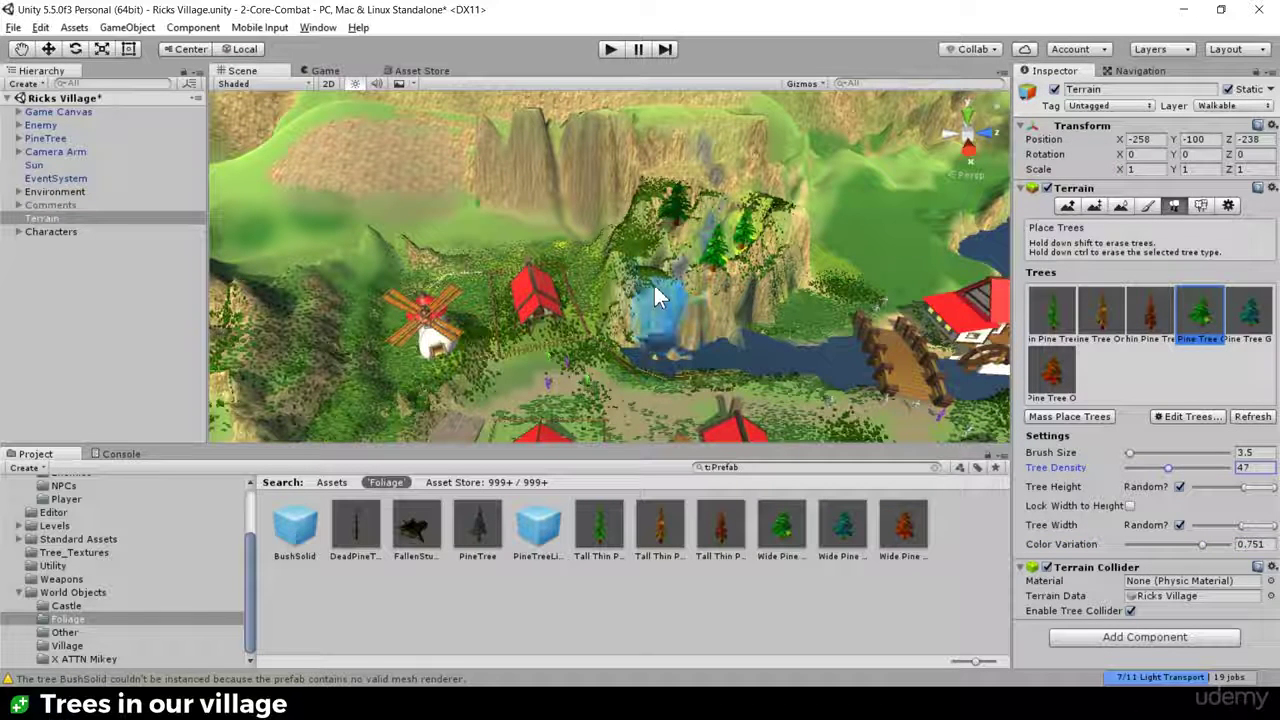
click(642, 250)
drag(1168, 468, 1215, 469)
click(774, 237)
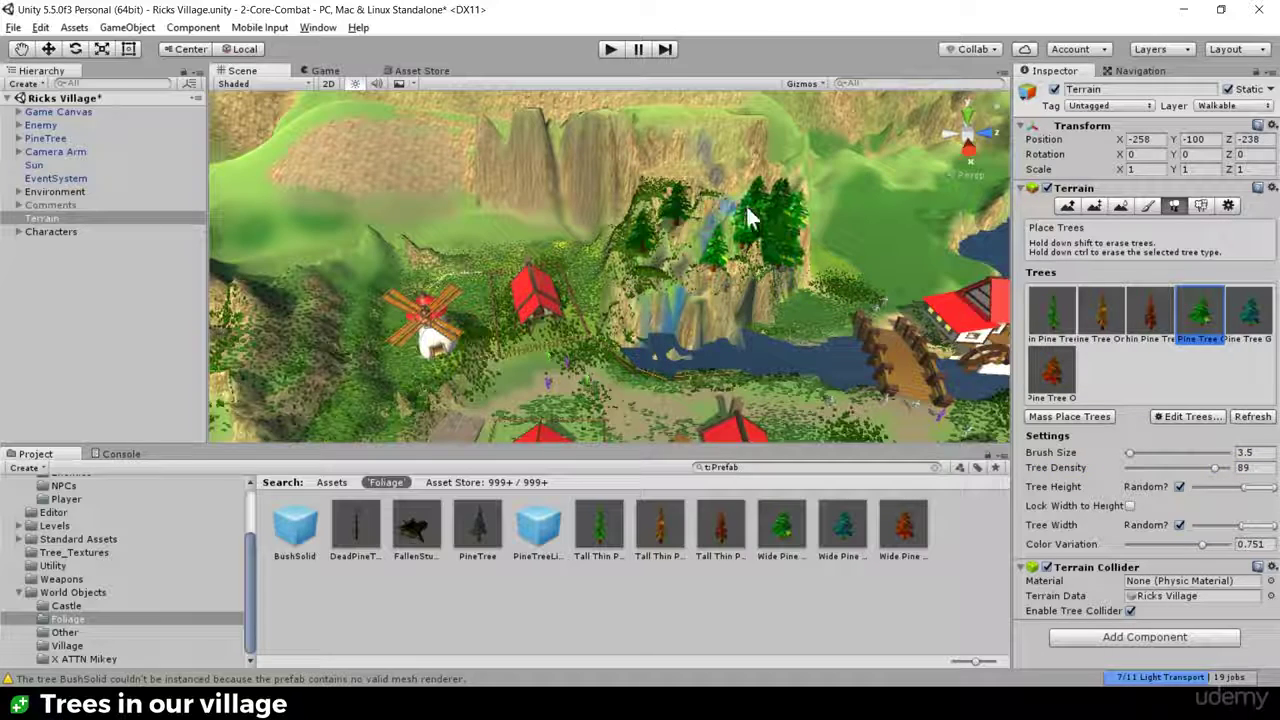
click(662, 202)
Step: Thicken the wide green pines on the cliff ledge above the red-roofed house and extend them up the cliff
scroll(701, 206, up, 4)
scroll(701, 206, up, 2)
click(656, 265)
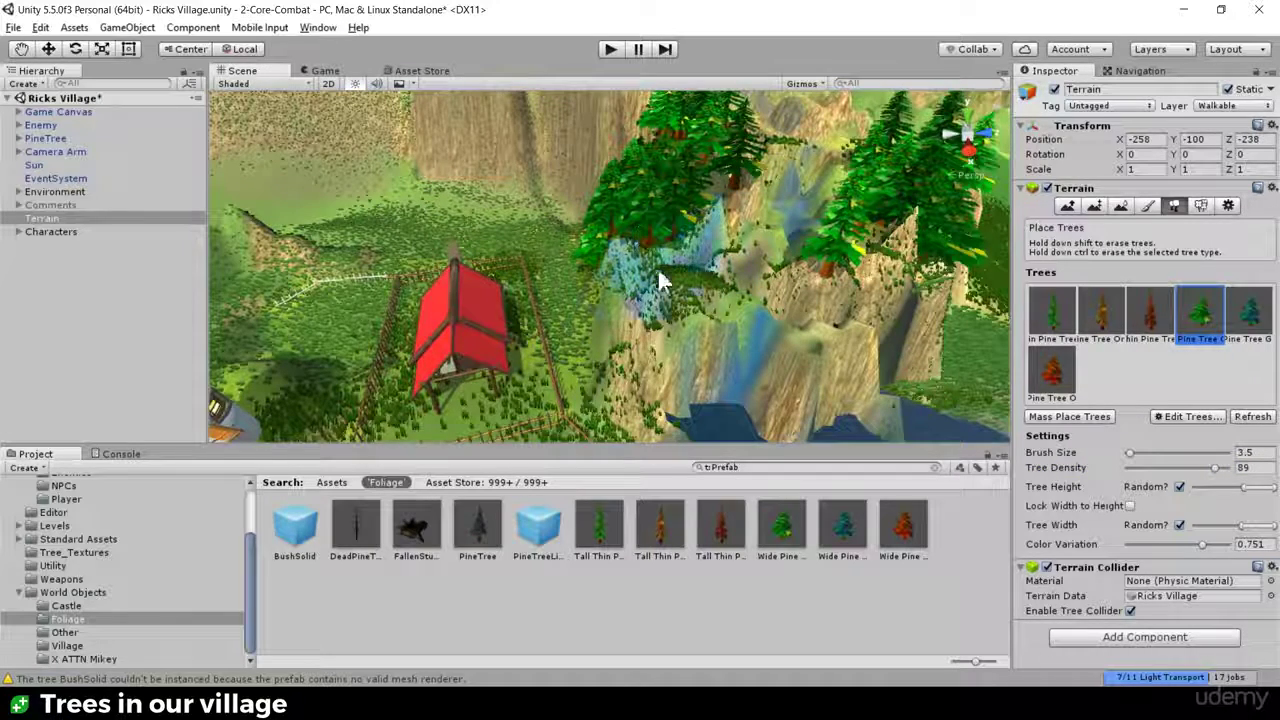
click(664, 265)
middle_drag(843, 219, 768, 252)
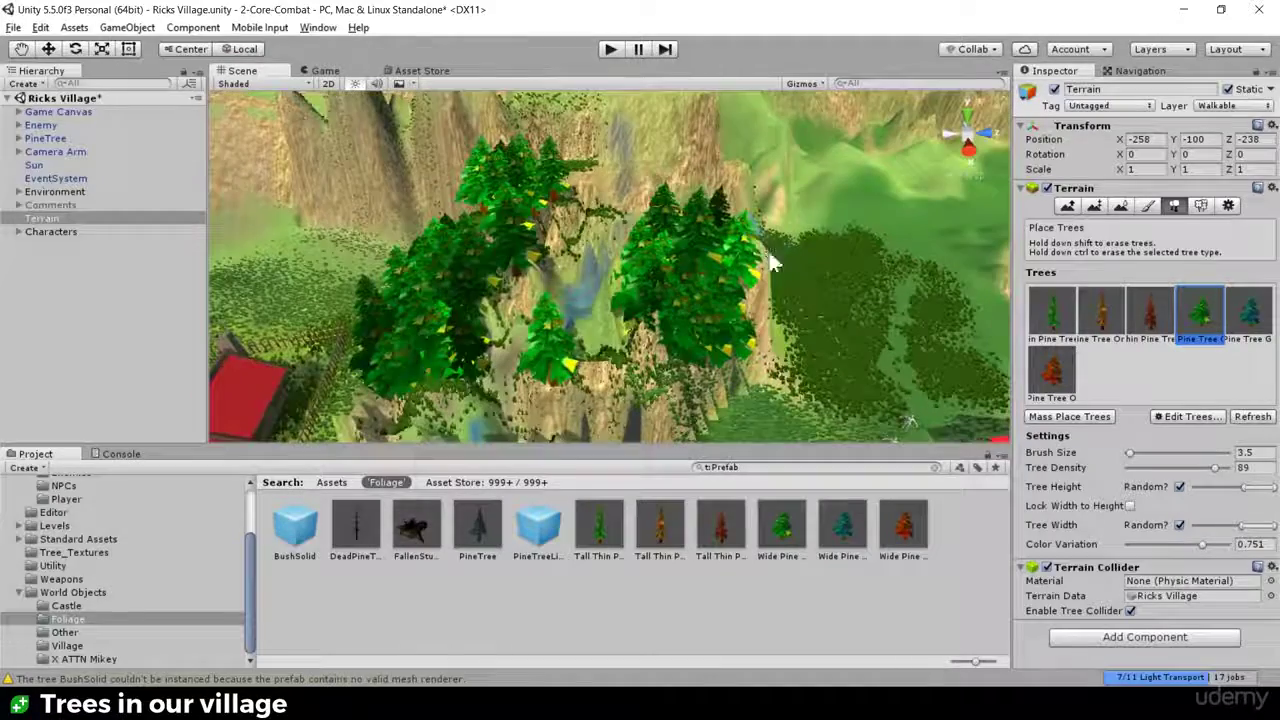
click(679, 195)
scroll(650, 262, down, 5)
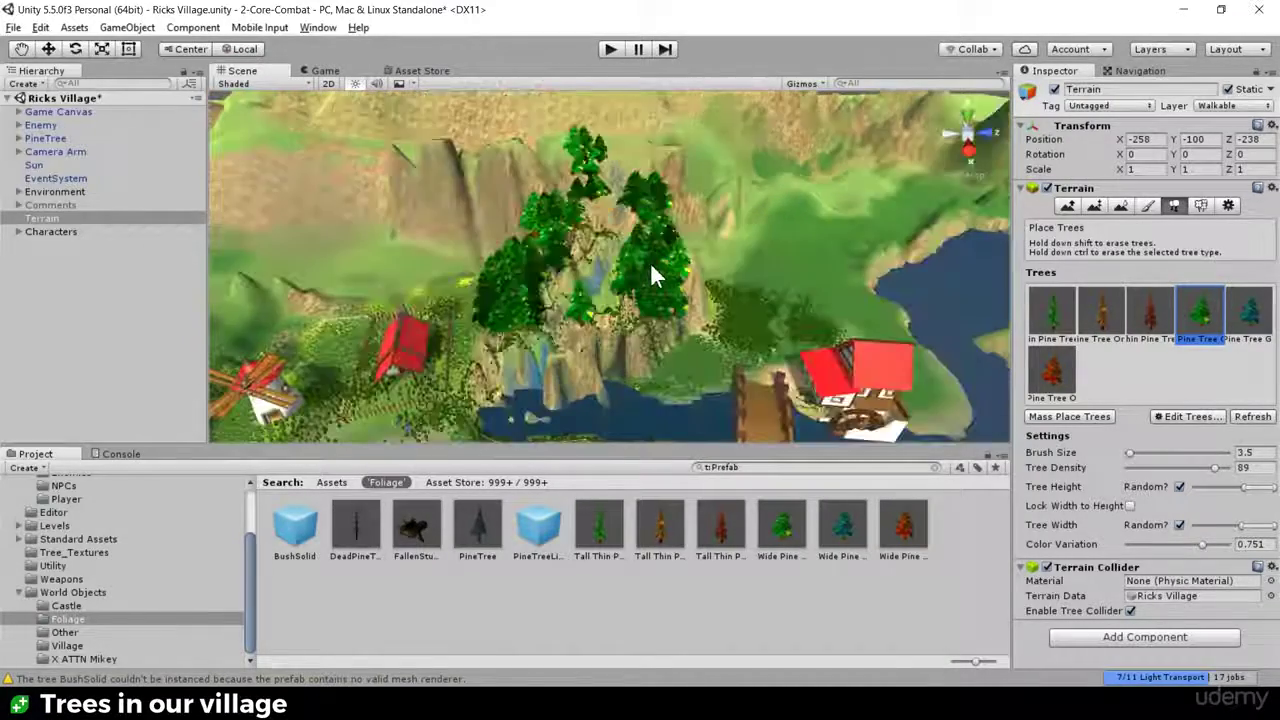
Step: Erase the crowded wide green pines on the lower cliff ledge beside the waterfall and repaint them at tree density 68
alt+drag(650, 271, 572, 228)
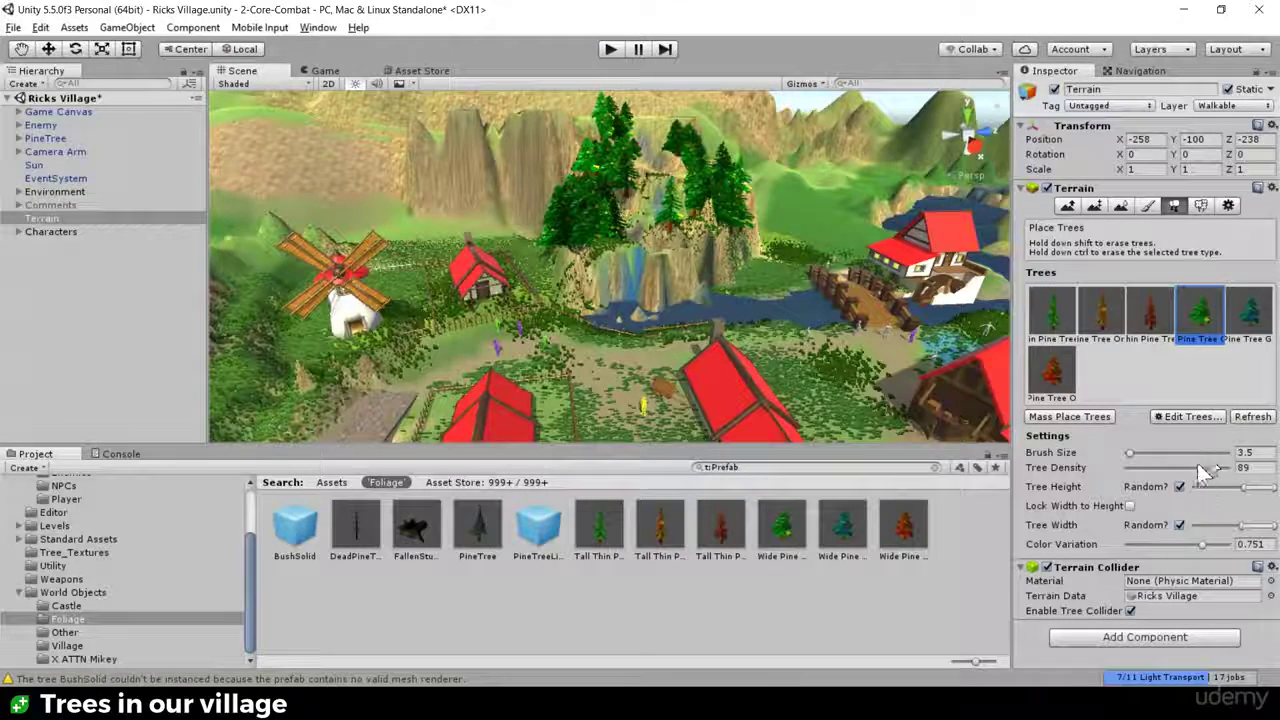
drag(1203, 471, 1191, 467)
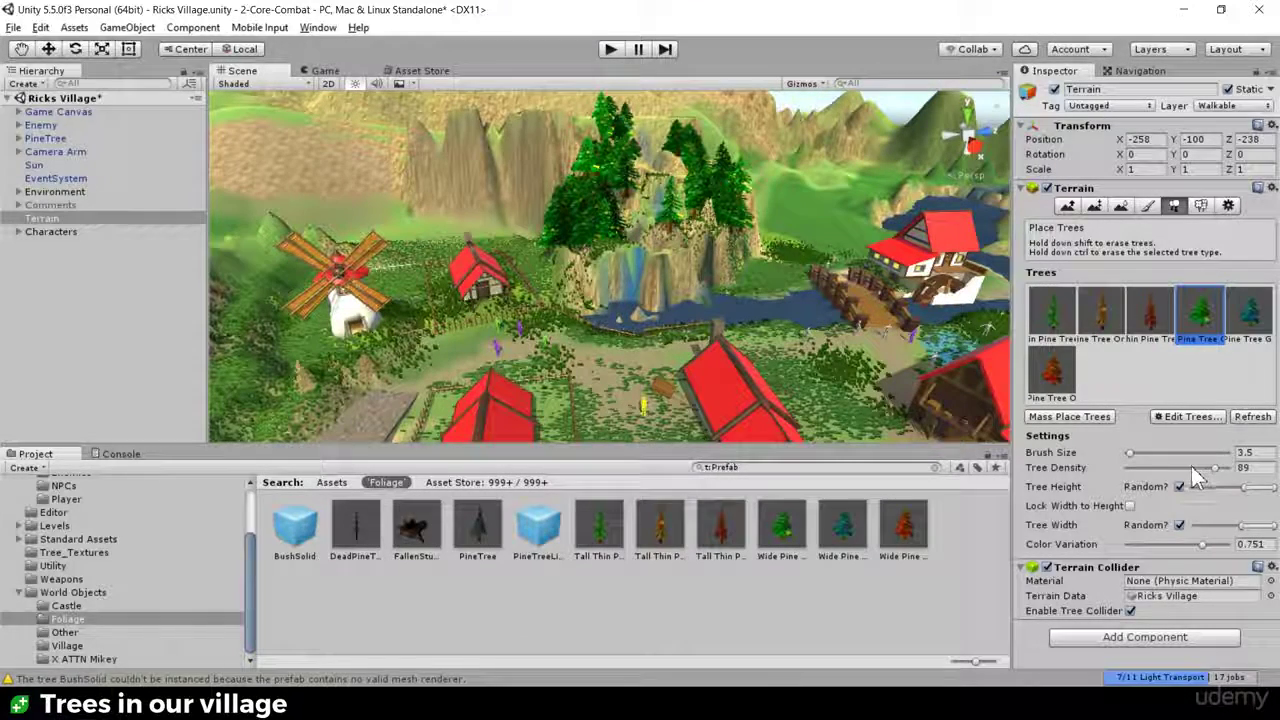
shift+click(585, 232)
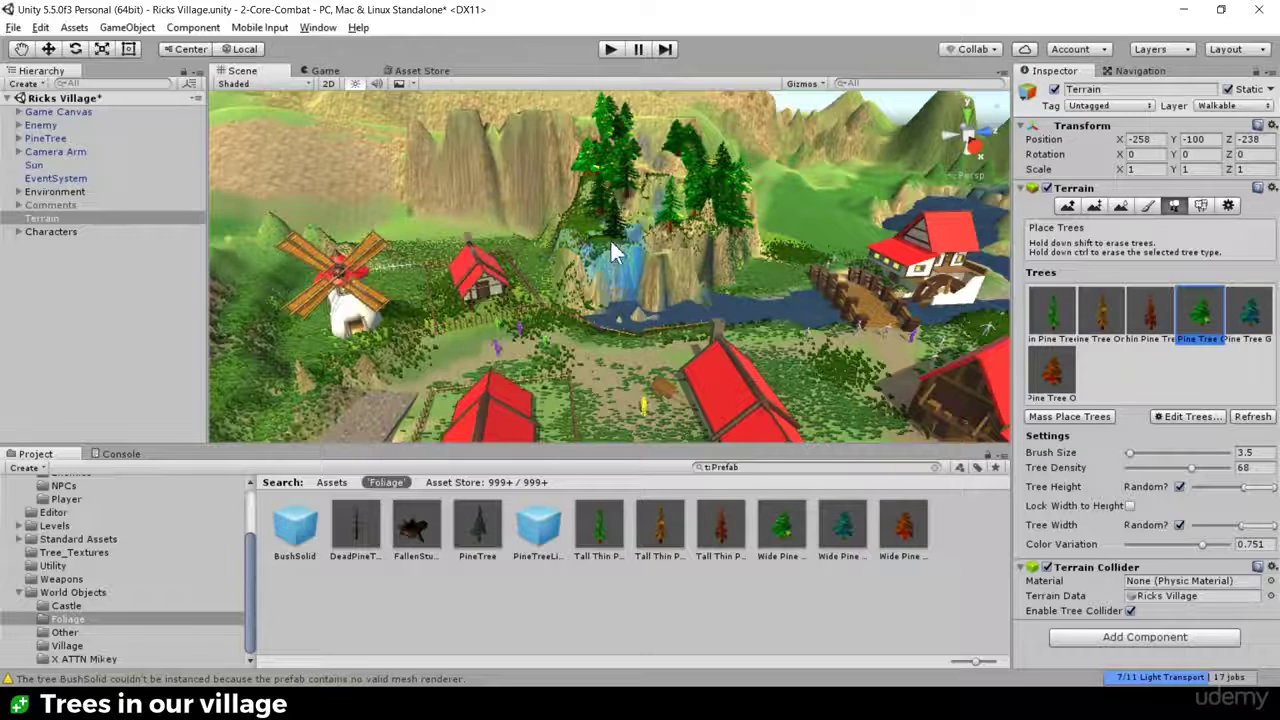
shift+click(611, 243)
drag(594, 250, 590, 242)
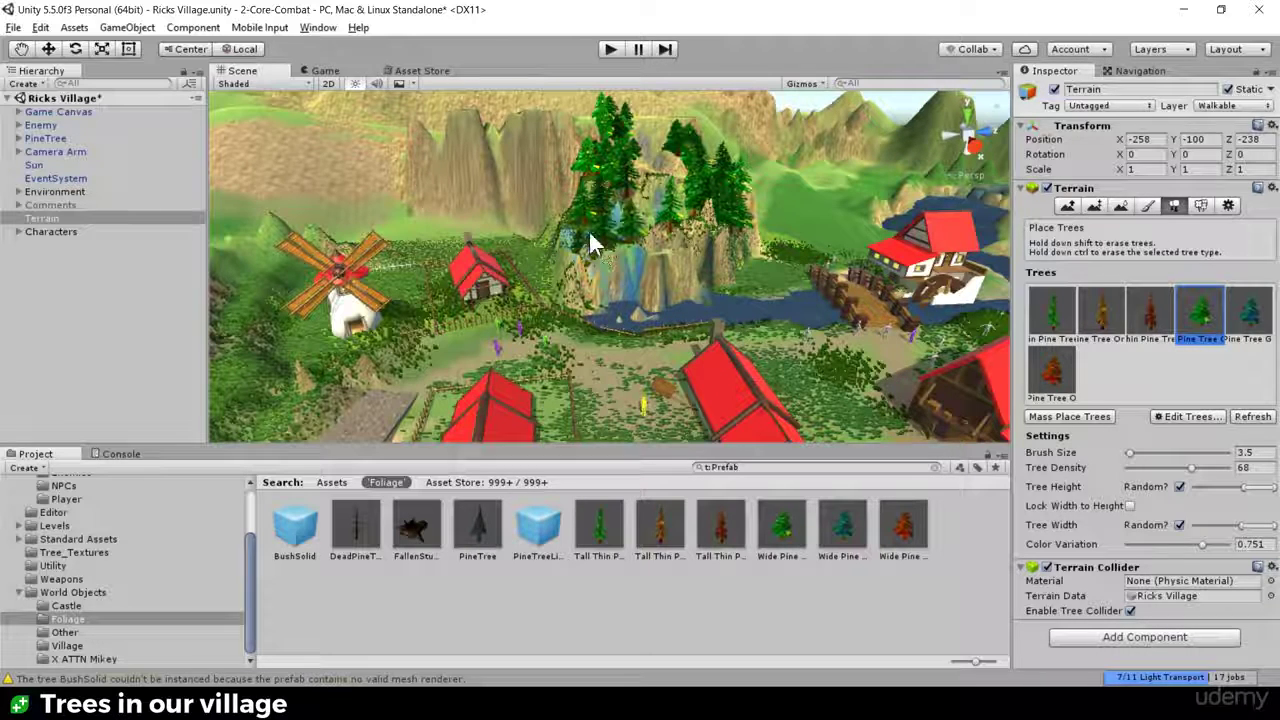
Step: Paint wide green pines along the clifftop beyond the waterfall and over the hills behind the village
middle_drag(552, 181, 603, 243)
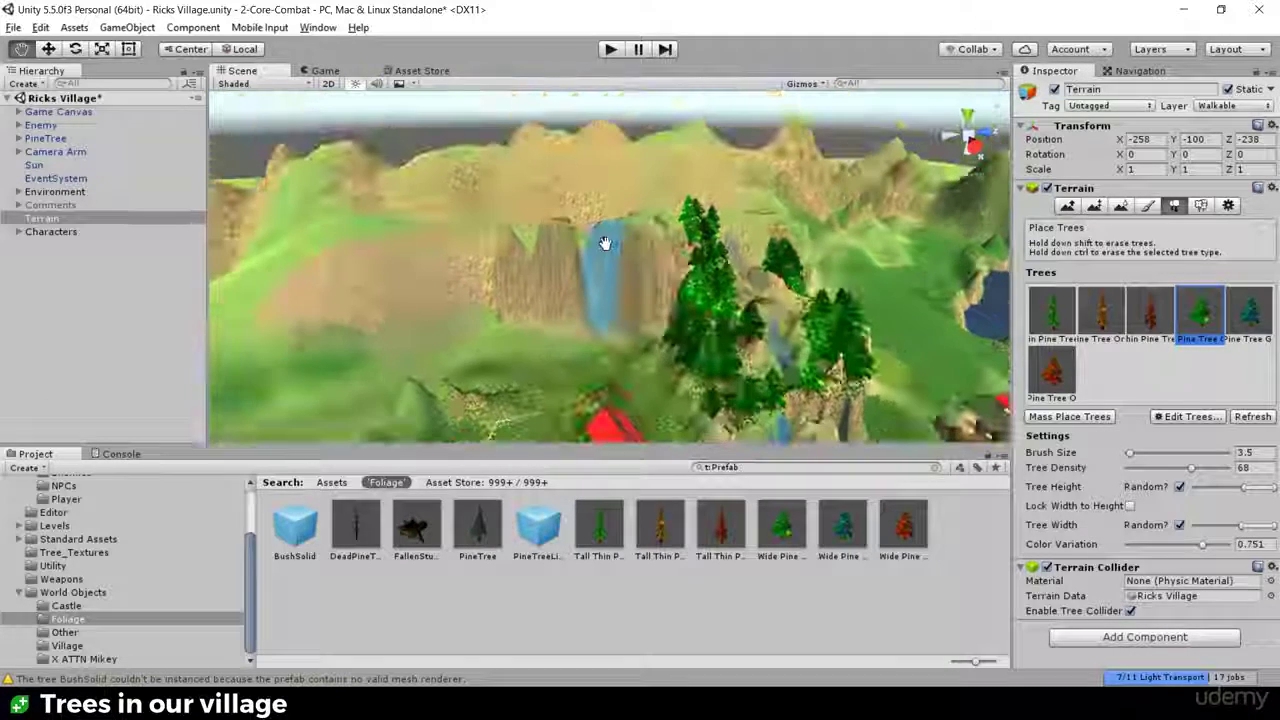
mouse_move(654, 223)
mouse_down()
mouse_move(518, 220)
mouse_move(492, 244)
mouse_up()
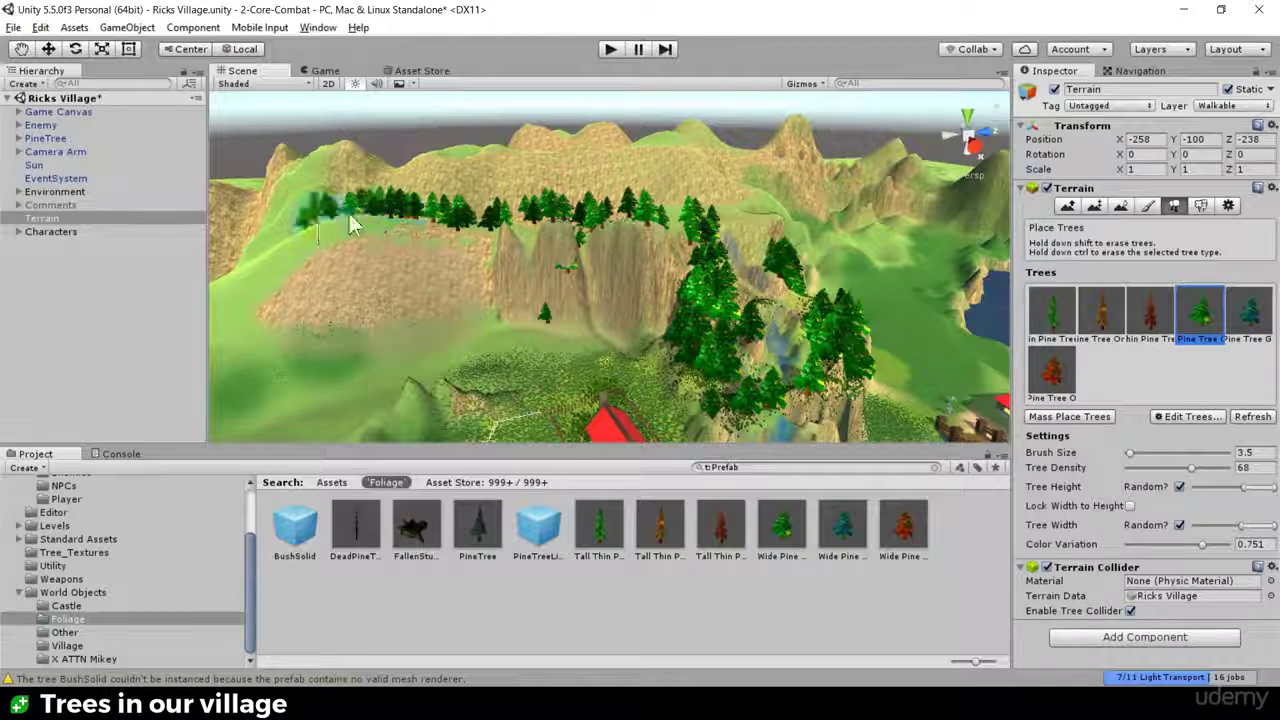
drag(350, 225, 600, 178)
key(f)
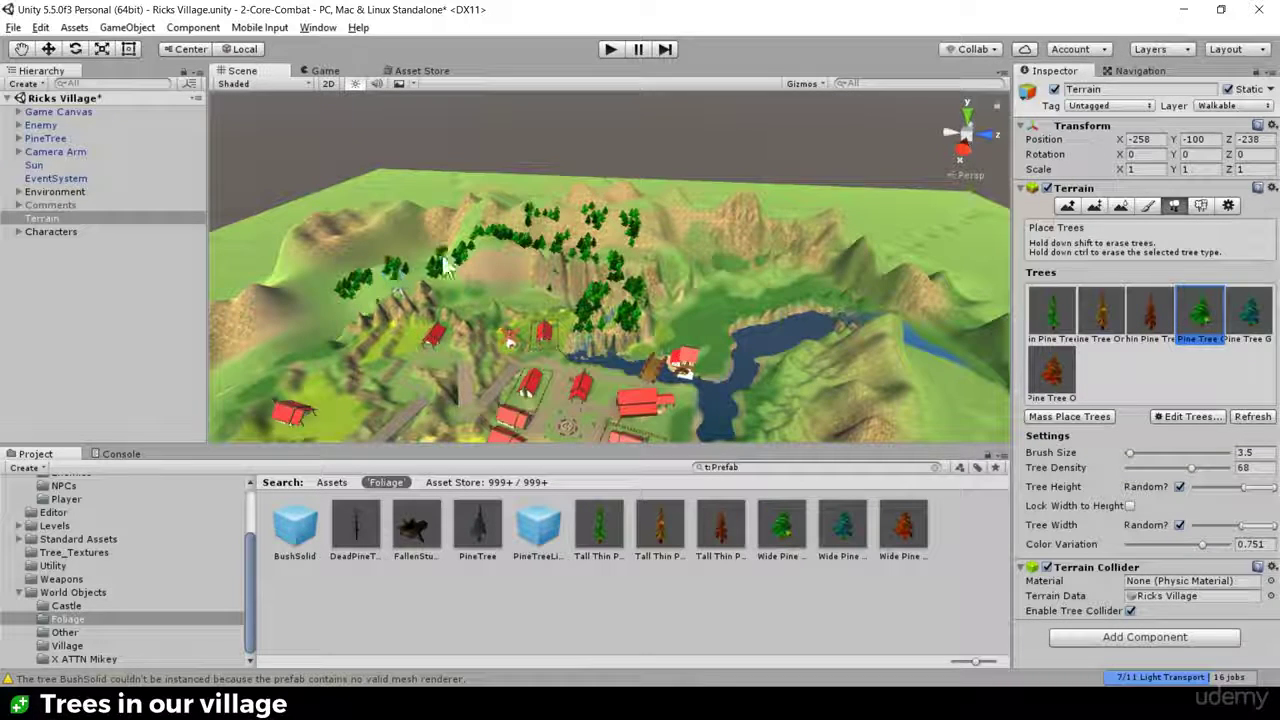
mouse_move(440, 238)
mouse_down()
mouse_move(324, 258)
mouse_move(410, 230)
mouse_up()
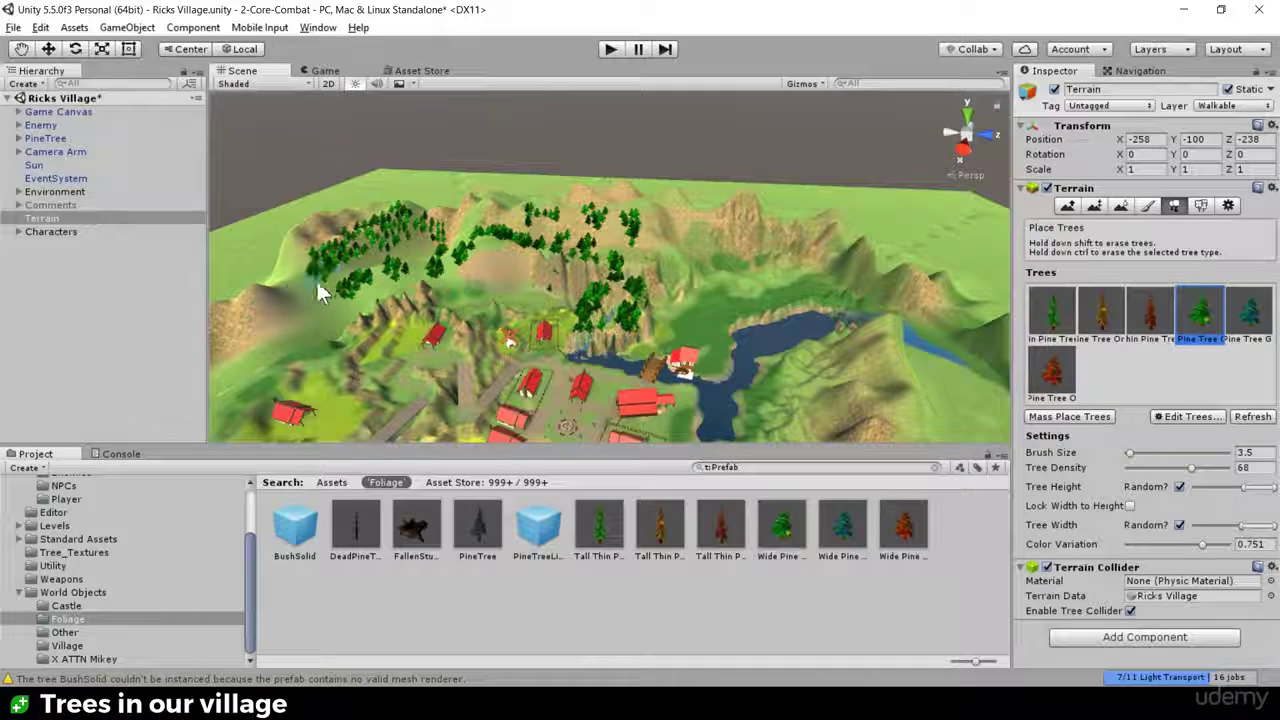
Step: Paint wide green pines around the rocks behind the outlying house and densely along the mountain slopes across the river
scroll(484, 236, up, 8)
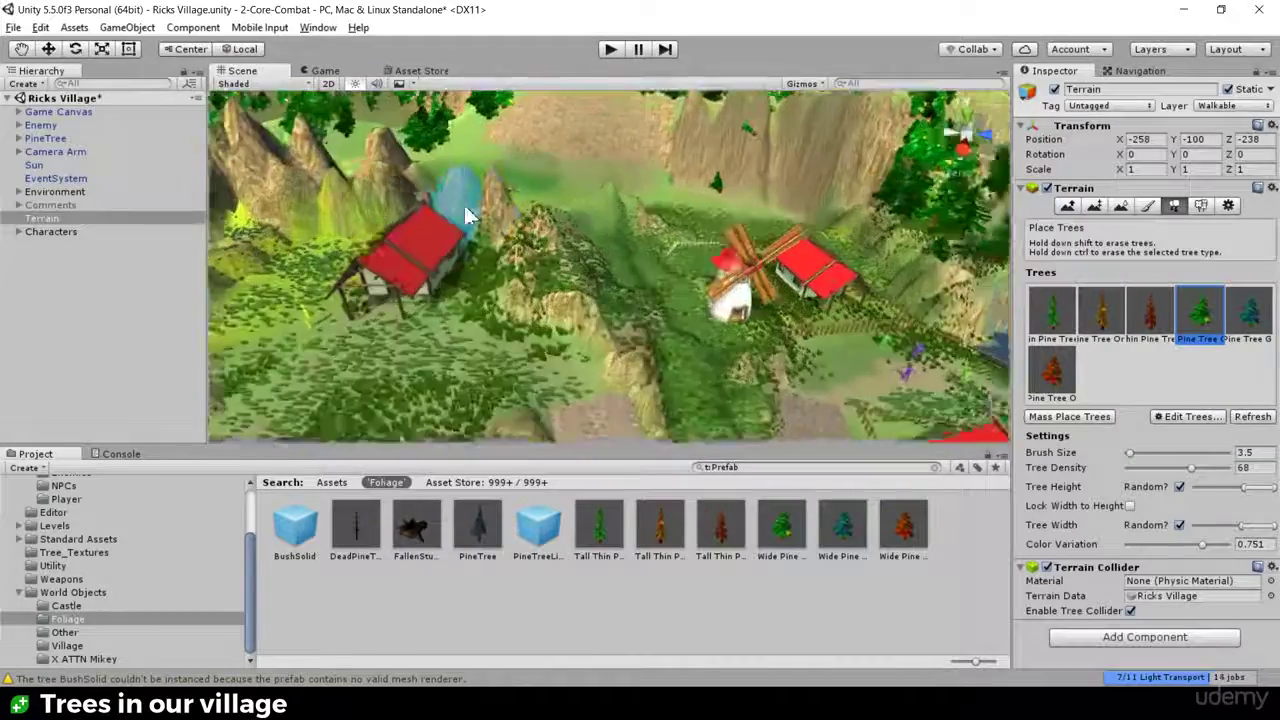
middle_drag(470, 216, 560, 234)
mouse_move(546, 250)
mouse_down()
mouse_move(486, 271)
mouse_move(526, 254)
mouse_move(640, 278)
mouse_move(708, 263)
mouse_move(592, 290)
mouse_move(893, 237)
mouse_move(480, 216)
mouse_move(663, 235)
mouse_up()
scroll(548, 250, down, 10)
mouse_move(577, 244)
mouse_down()
mouse_move(712, 285)
mouse_move(829, 290)
mouse_move(705, 240)
mouse_move(572, 248)
mouse_move(597, 282)
mouse_move(729, 320)
mouse_move(877, 300)
mouse_move(960, 316)
mouse_up()
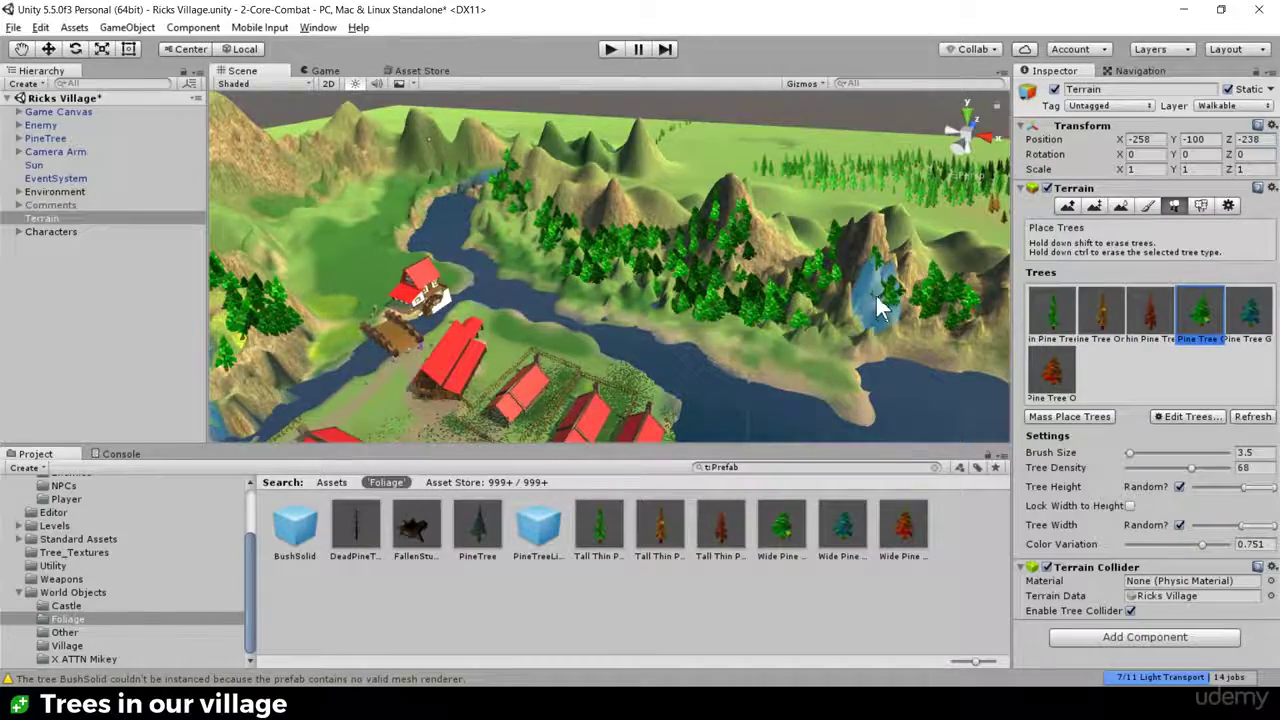
alt+drag(875, 293, 622, 298)
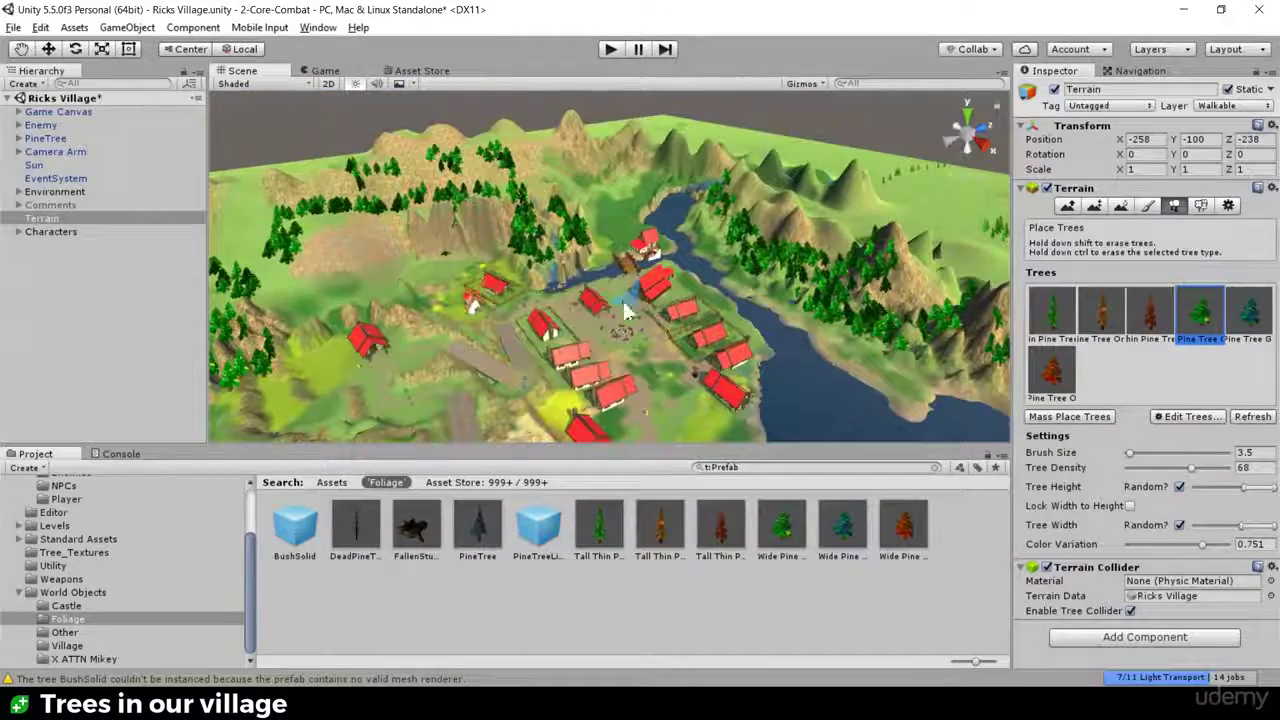
Step: Mix tall thin orange pines among the green pines on the mountain slopes across the river
click(1110, 318)
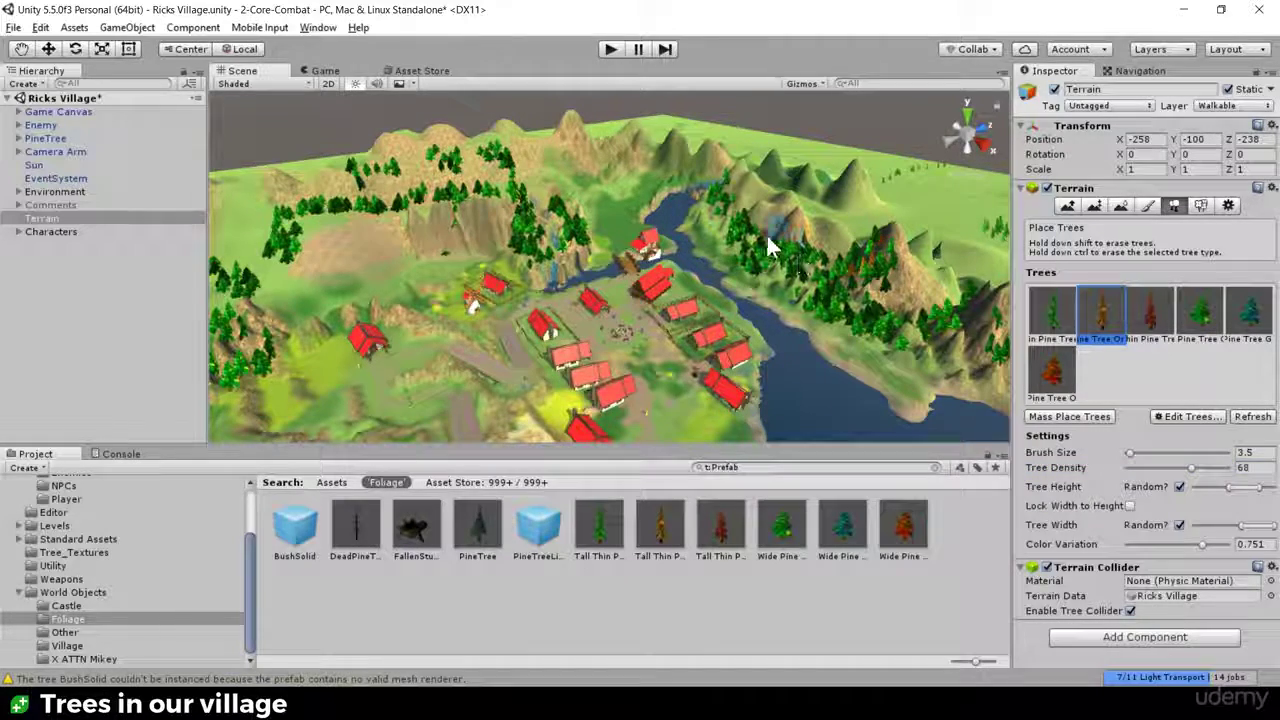
middle_drag(846, 278, 750, 246)
scroll(741, 290, up, 7)
scroll(739, 288, up, 2)
click(600, 359)
scroll(727, 356, down, 4)
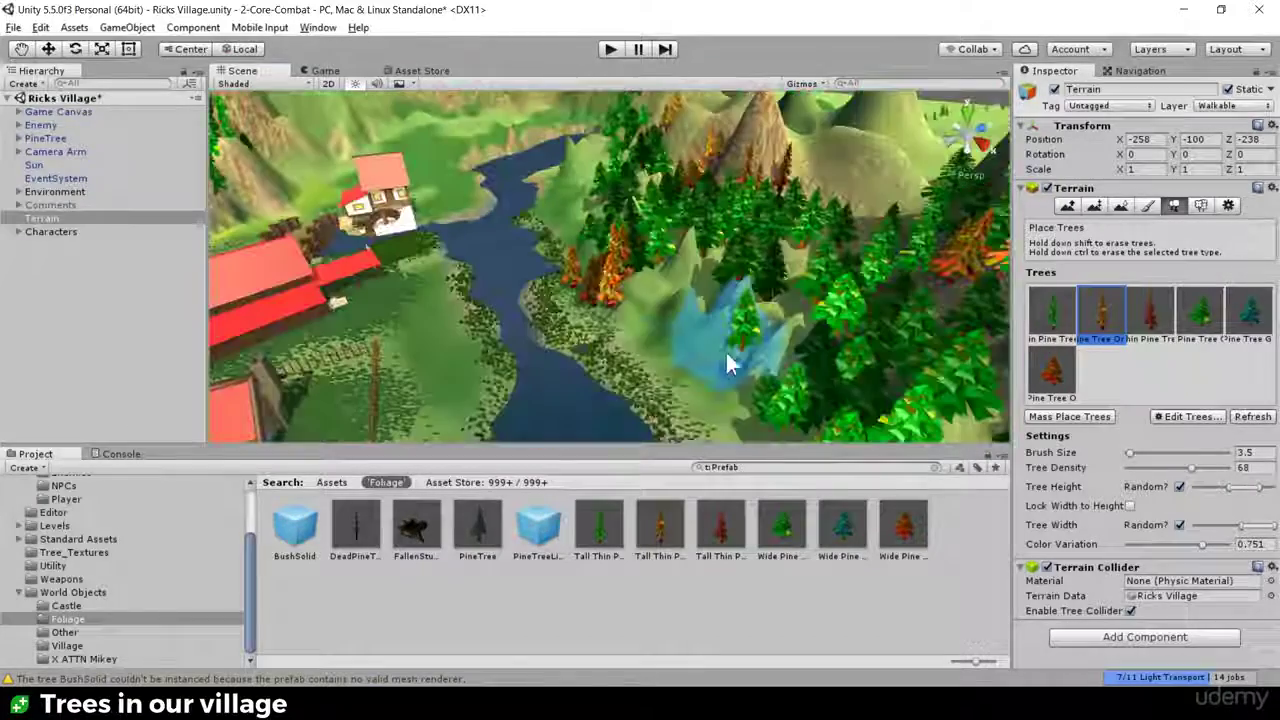
mouse_move(725, 350)
mouse_down()
mouse_move(657, 346)
mouse_move(833, 386)
mouse_up()
scroll(833, 386, up, 2)
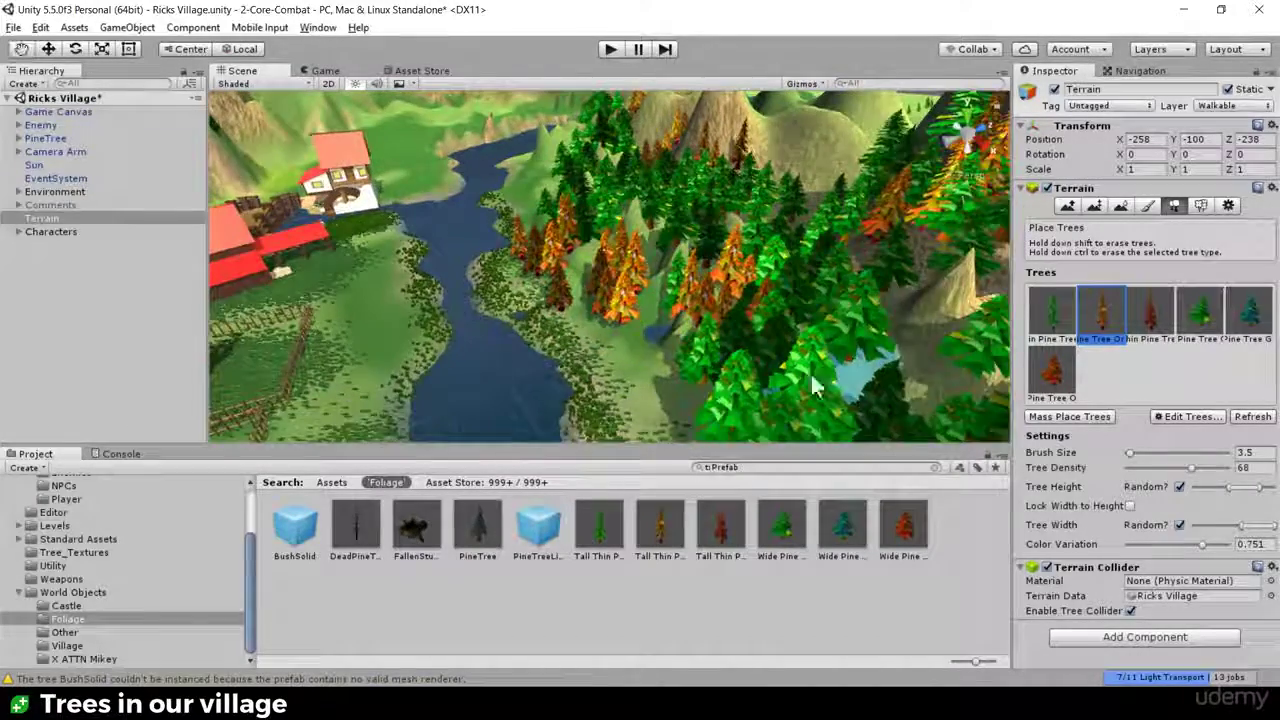
scroll(810, 372, down, 2)
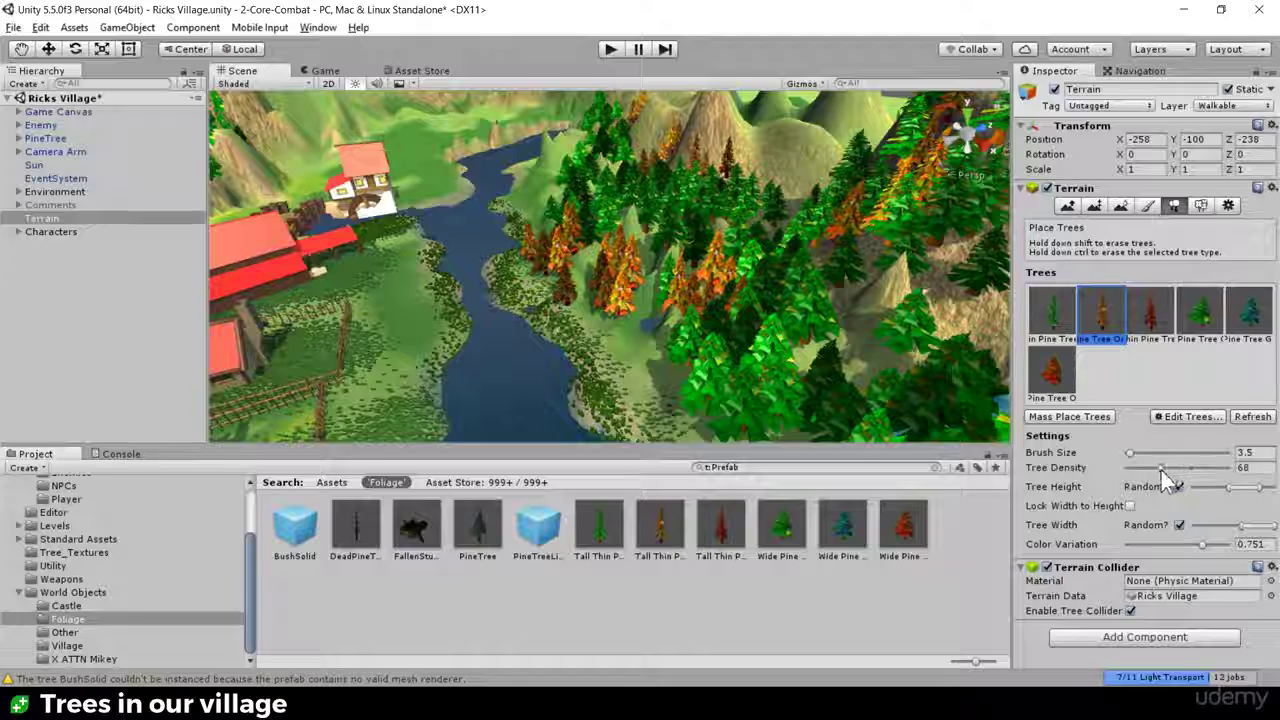
Step: Add more thin orange pines along the foot of the riverside mountains, using tree density 38, then density 64 with brush size 2
drag(1161, 470, 1157, 468)
scroll(721, 350, down, 3)
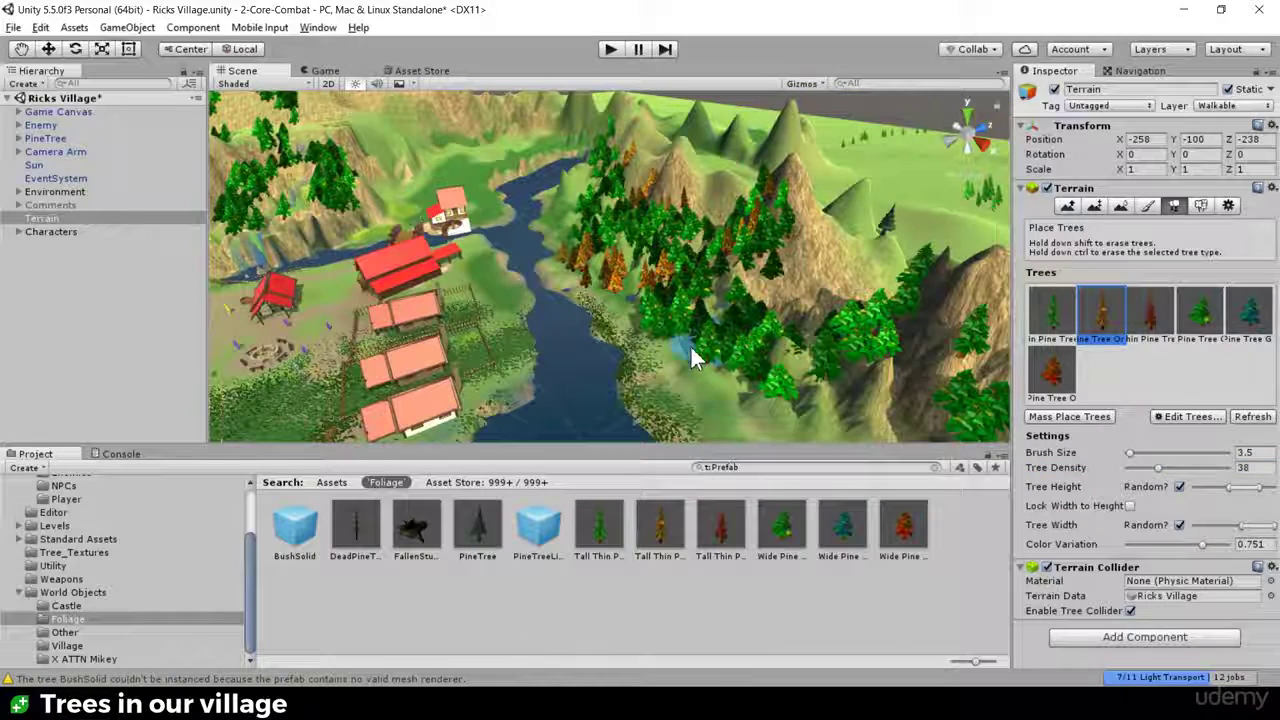
click(1188, 467)
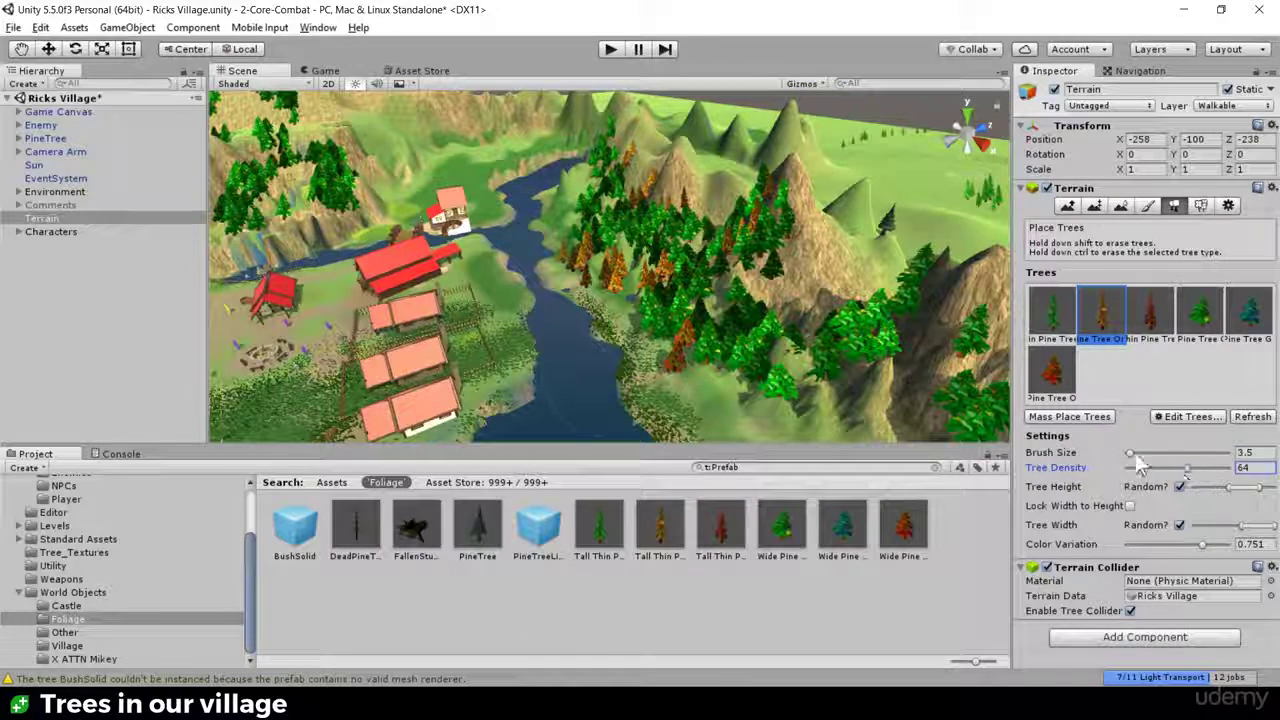
click(1266, 453)
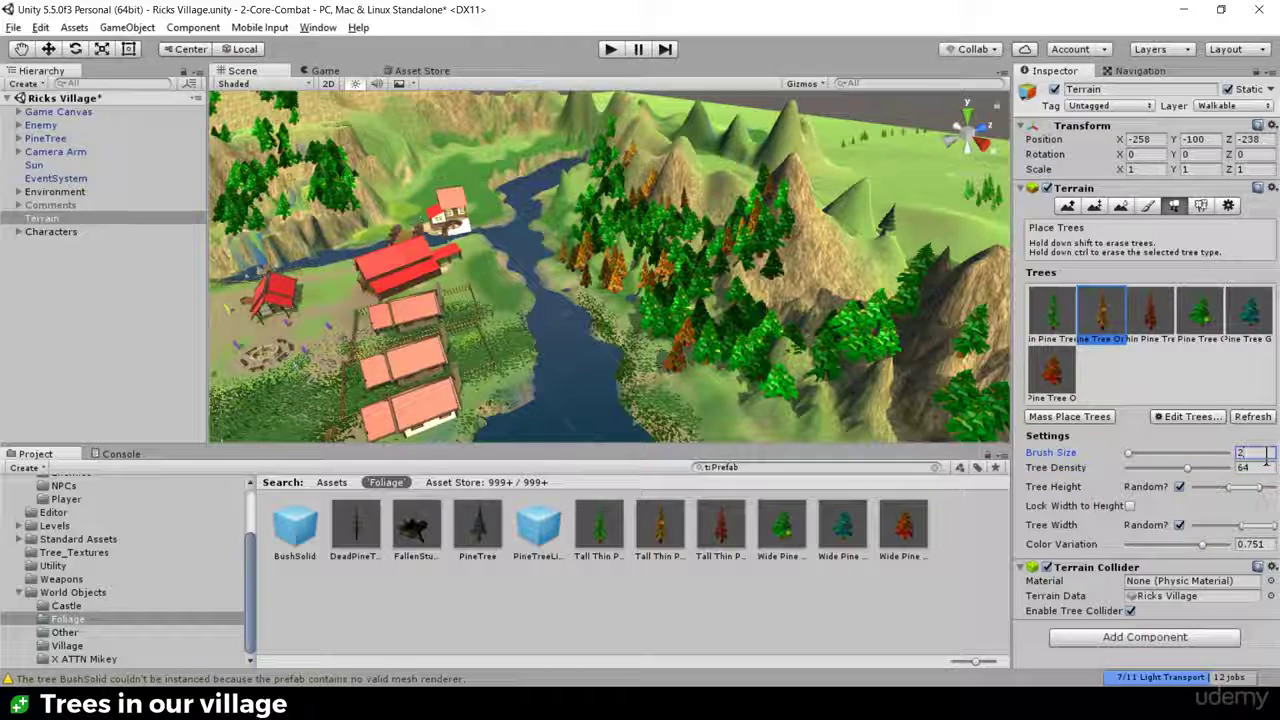
drag(718, 398, 866, 416)
scroll(797, 291, up, 5)
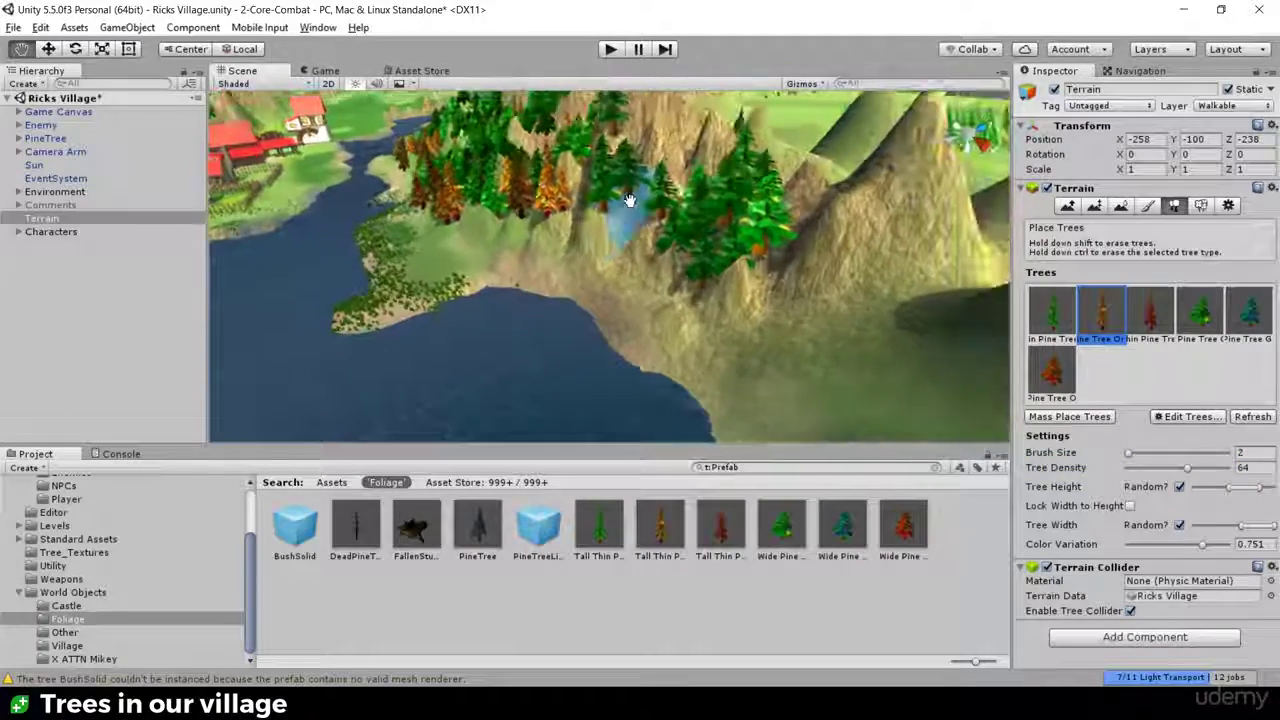
click(676, 262)
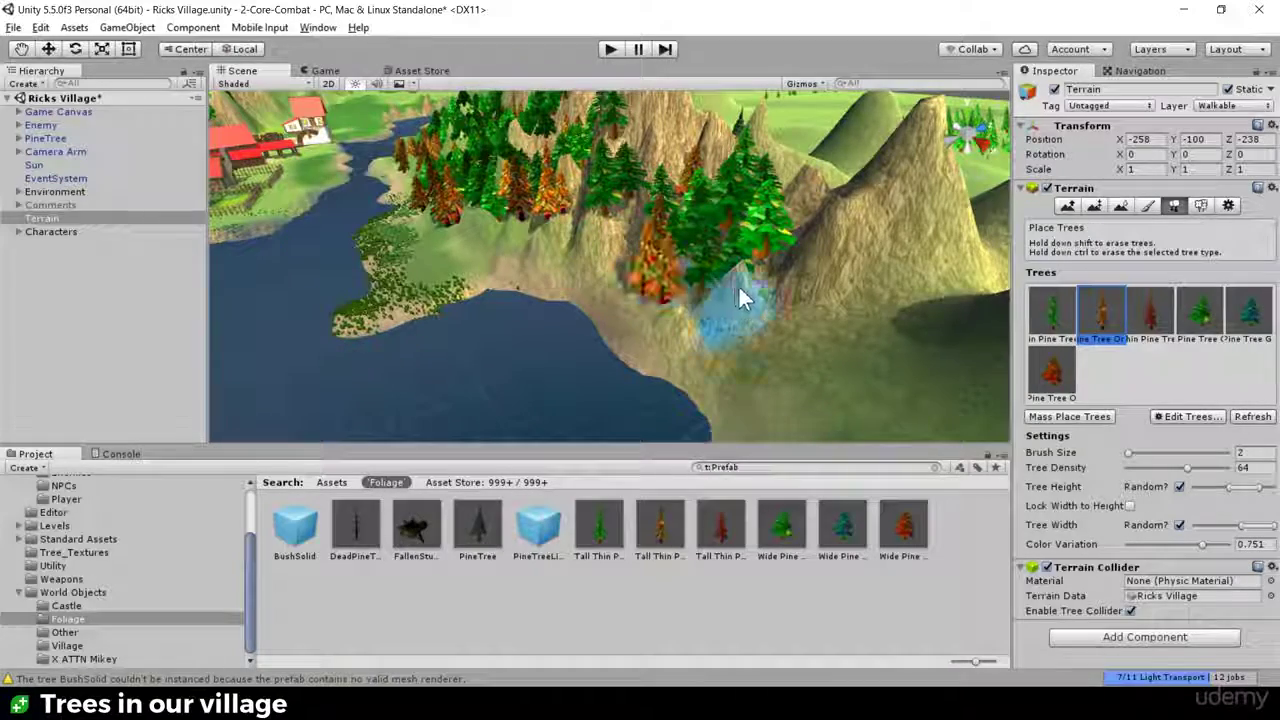
drag(738, 290, 786, 274)
Step: Add thin orange pines among the green pines on the waterfall cliff
scroll(640, 258, down, 4)
alt+drag(615, 251, 637, 226)
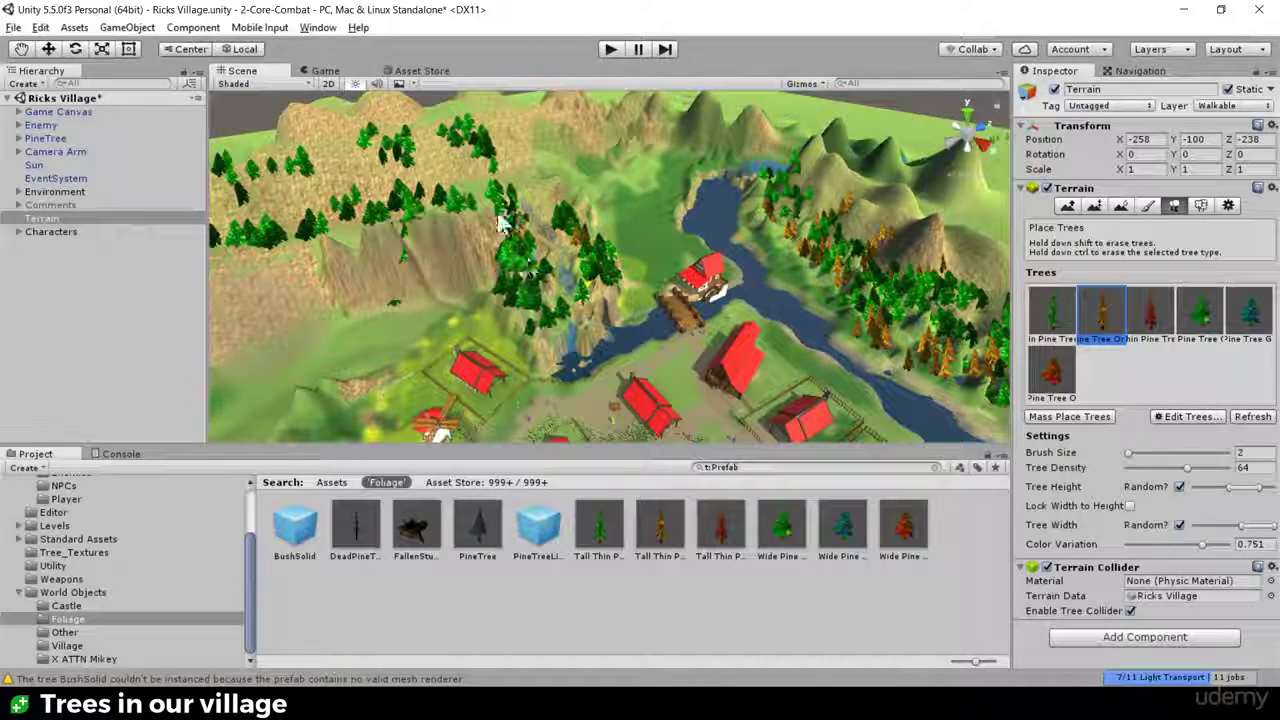
alt+drag(478, 190, 636, 280)
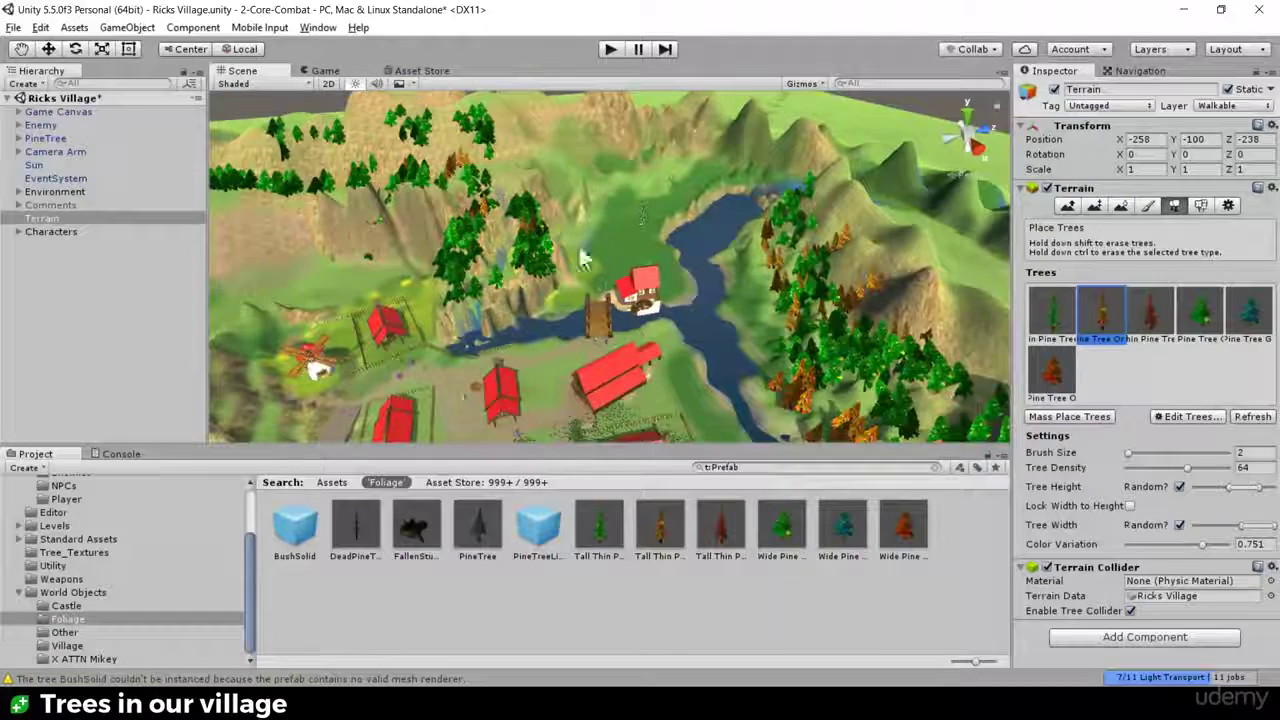
Step: Place a few wide green pines behind the watermill and paint a band of wide teal pines up the valley beyond them
click(1200, 315)
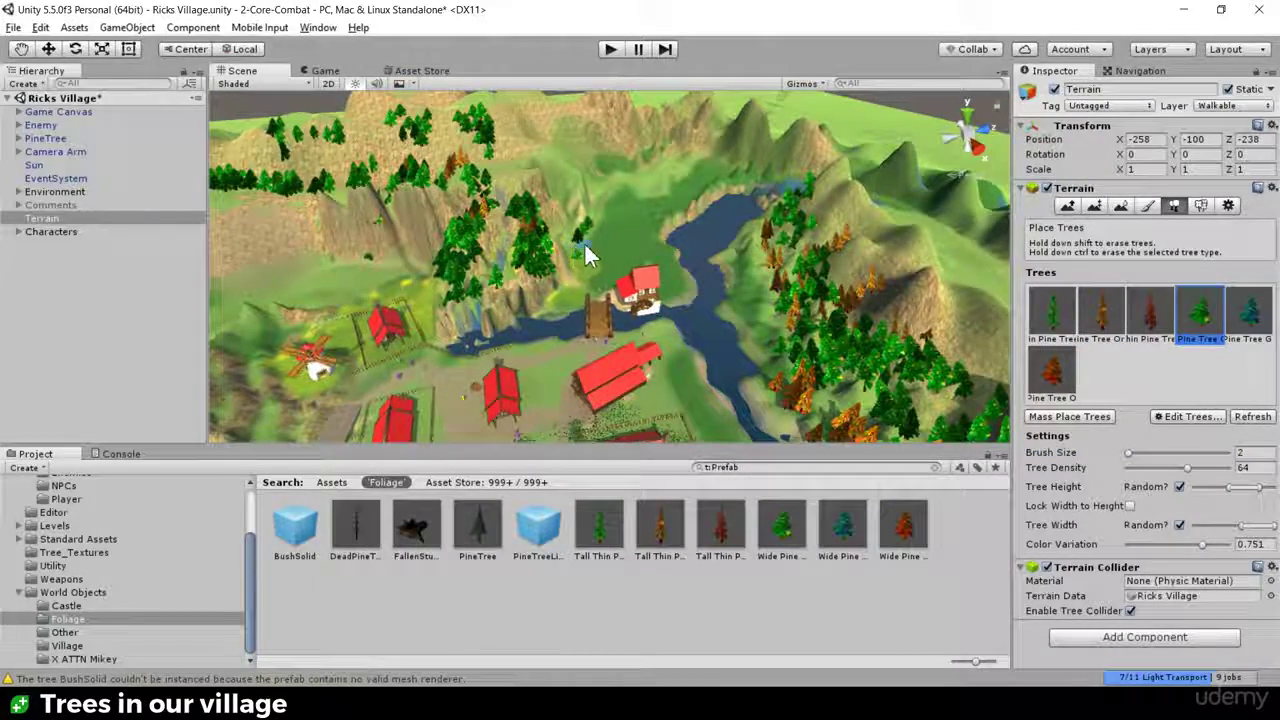
scroll(584, 242, up, 5)
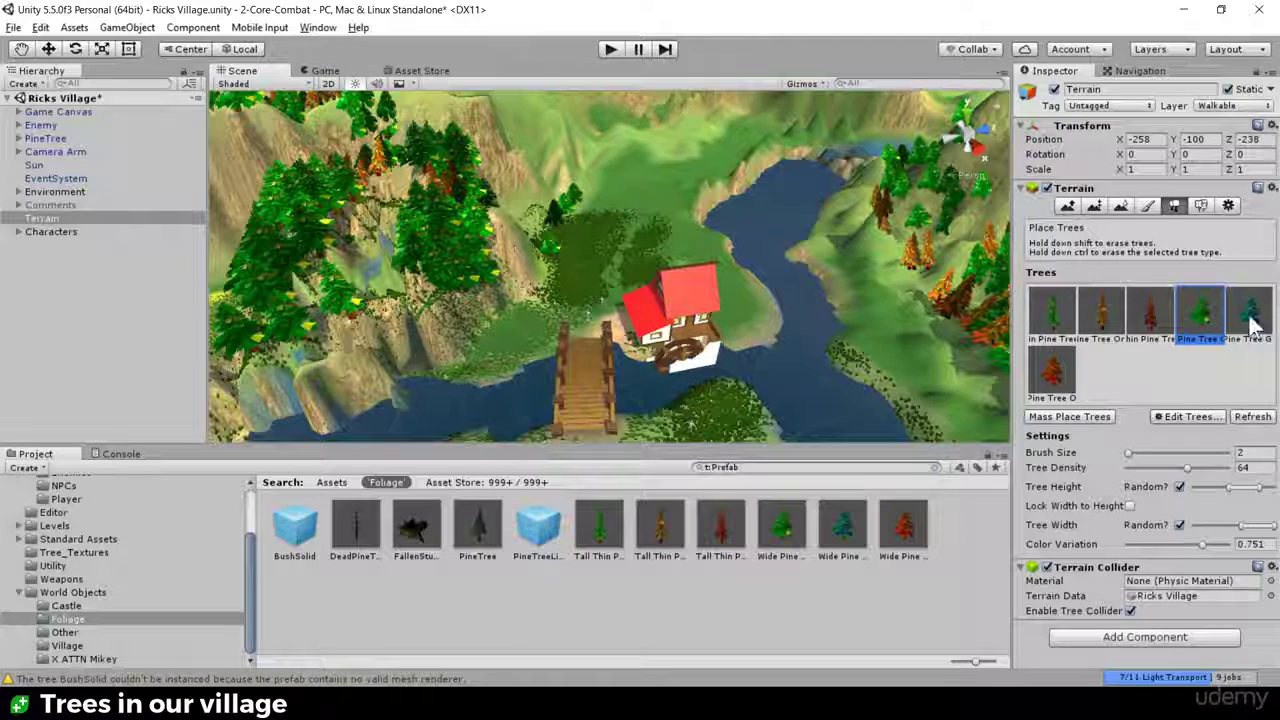
click(1250, 318)
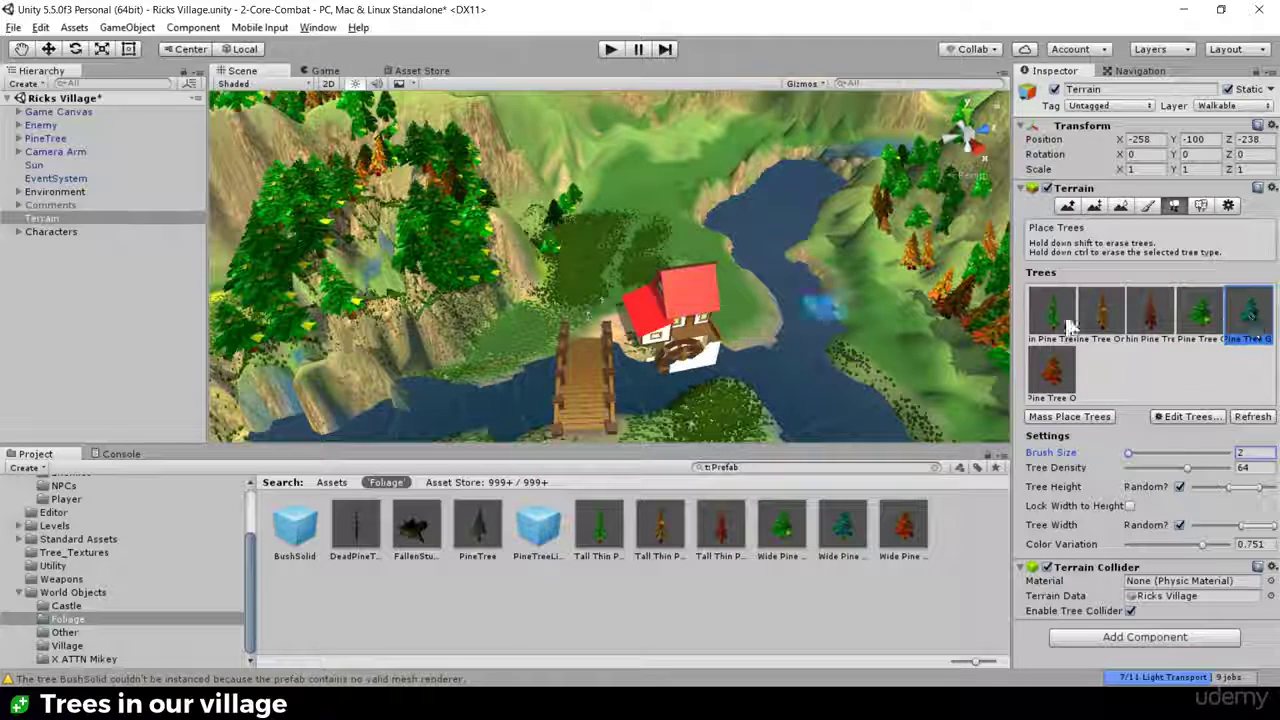
click(552, 252)
mouse_move(575, 225)
mouse_down()
mouse_move(643, 135)
mouse_move(672, 145)
mouse_move(740, 124)
mouse_up()
mouse_move(674, 160)
mouse_down()
mouse_move(693, 136)
mouse_move(606, 178)
mouse_move(634, 160)
mouse_move(563, 255)
mouse_up()
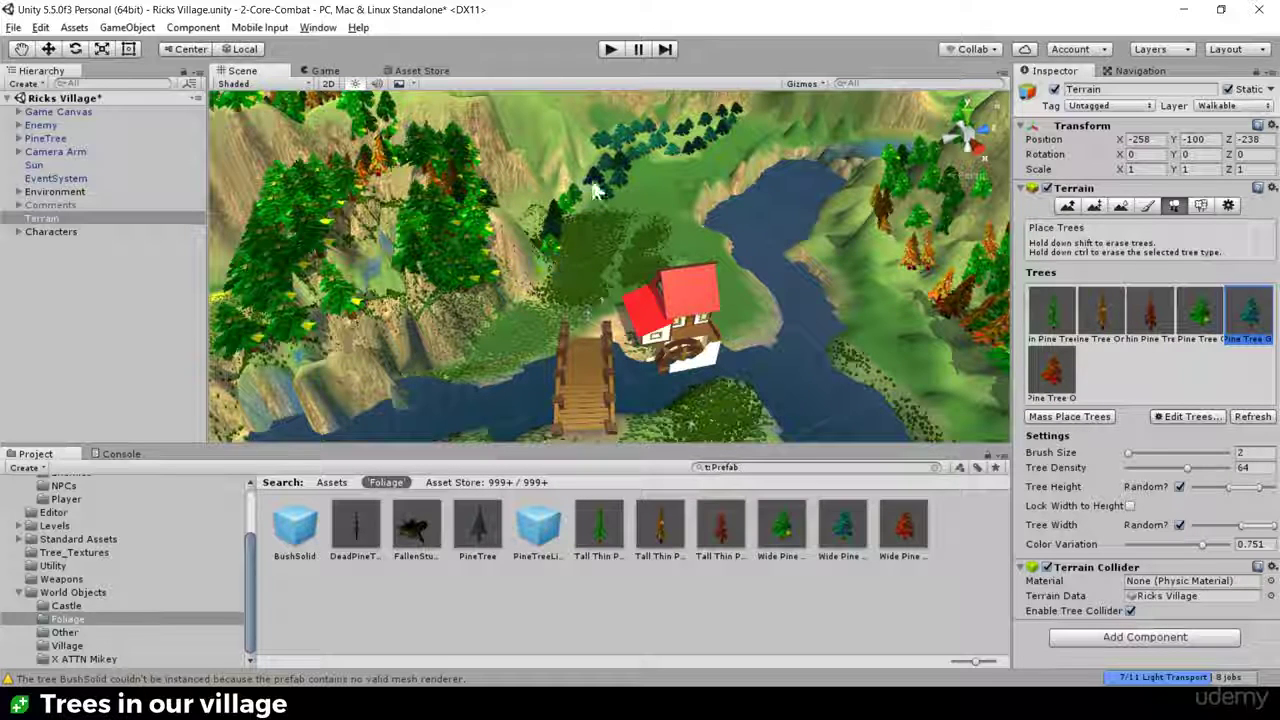
middle_drag(586, 148, 632, 187)
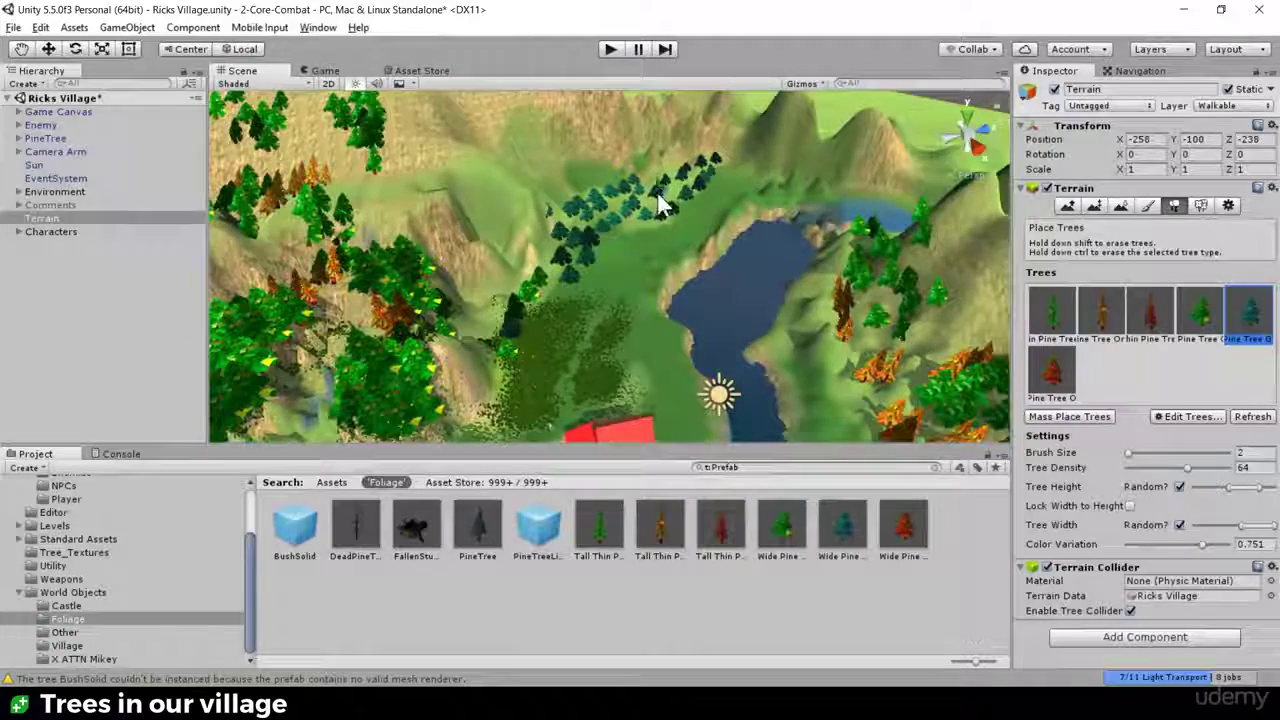
drag(671, 188, 732, 171)
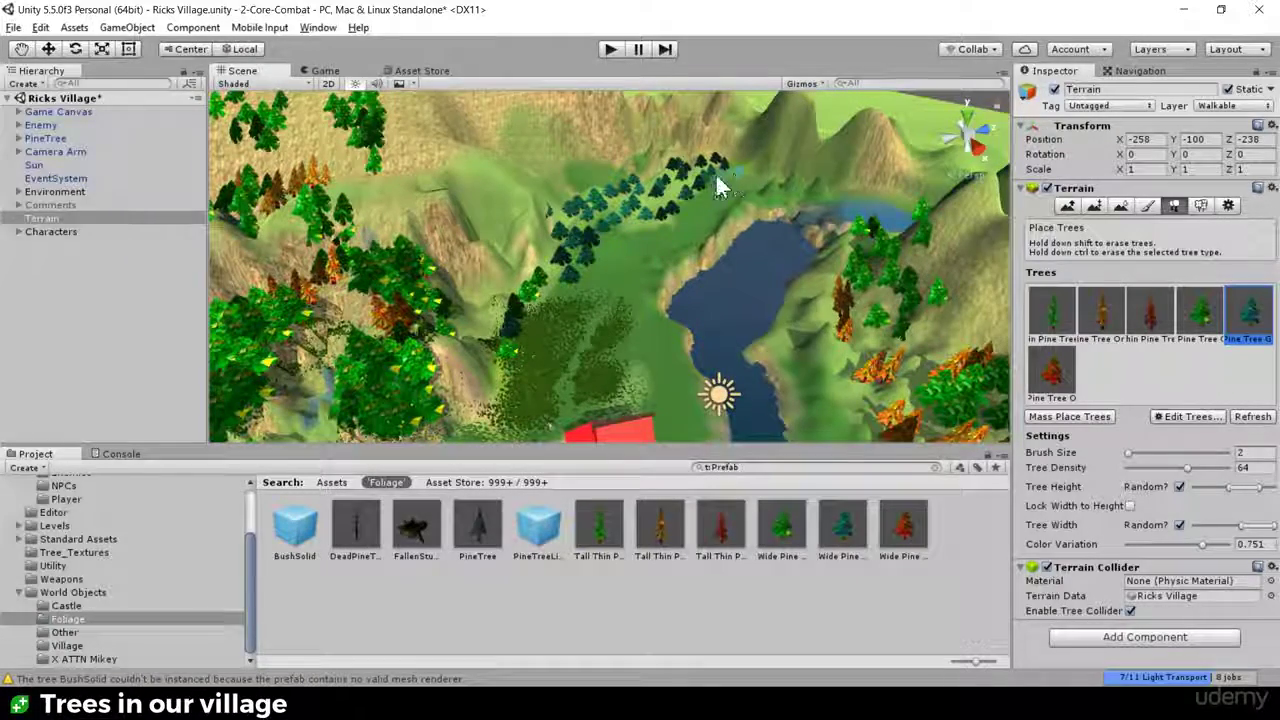
Step: Thicken the teal pine band in the valley, raising the tree density to 90 and then reducing it to 71
scroll(686, 188, up, 10)
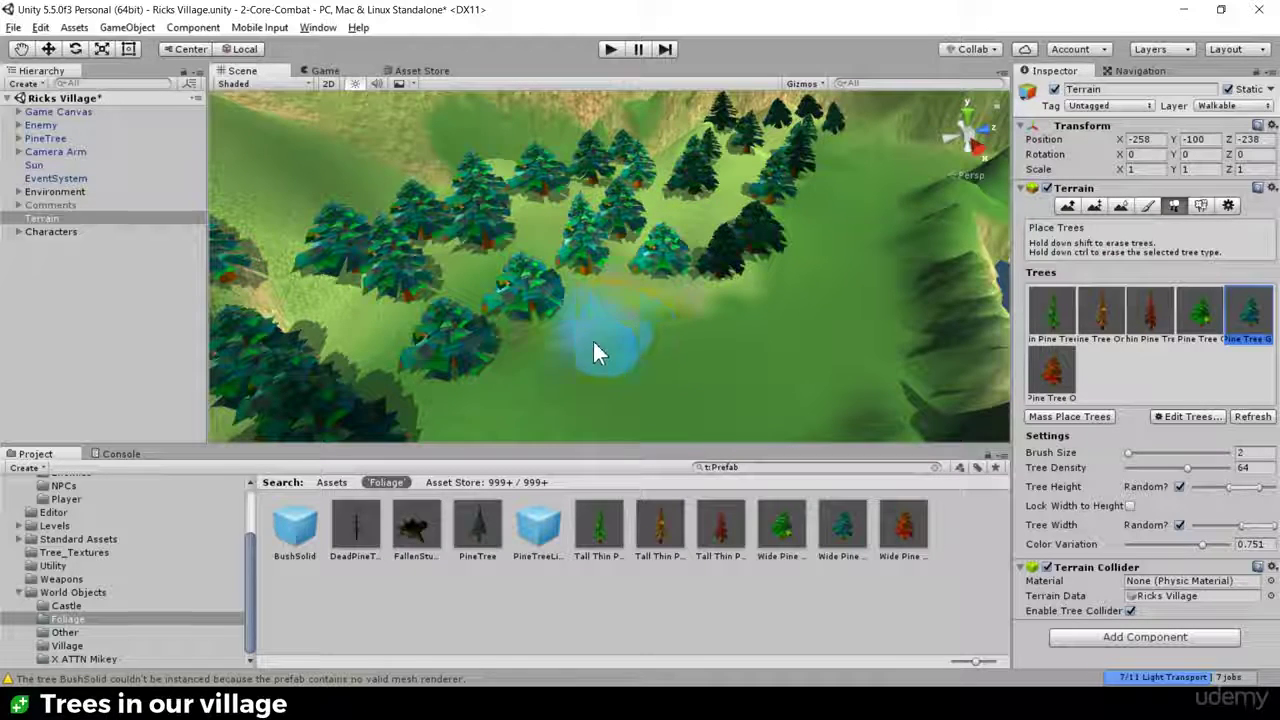
drag(595, 352, 523, 366)
drag(1187, 468, 1220, 470)
mouse_move(690, 228)
mouse_down()
mouse_move(746, 199)
mouse_move(756, 160)
mouse_up()
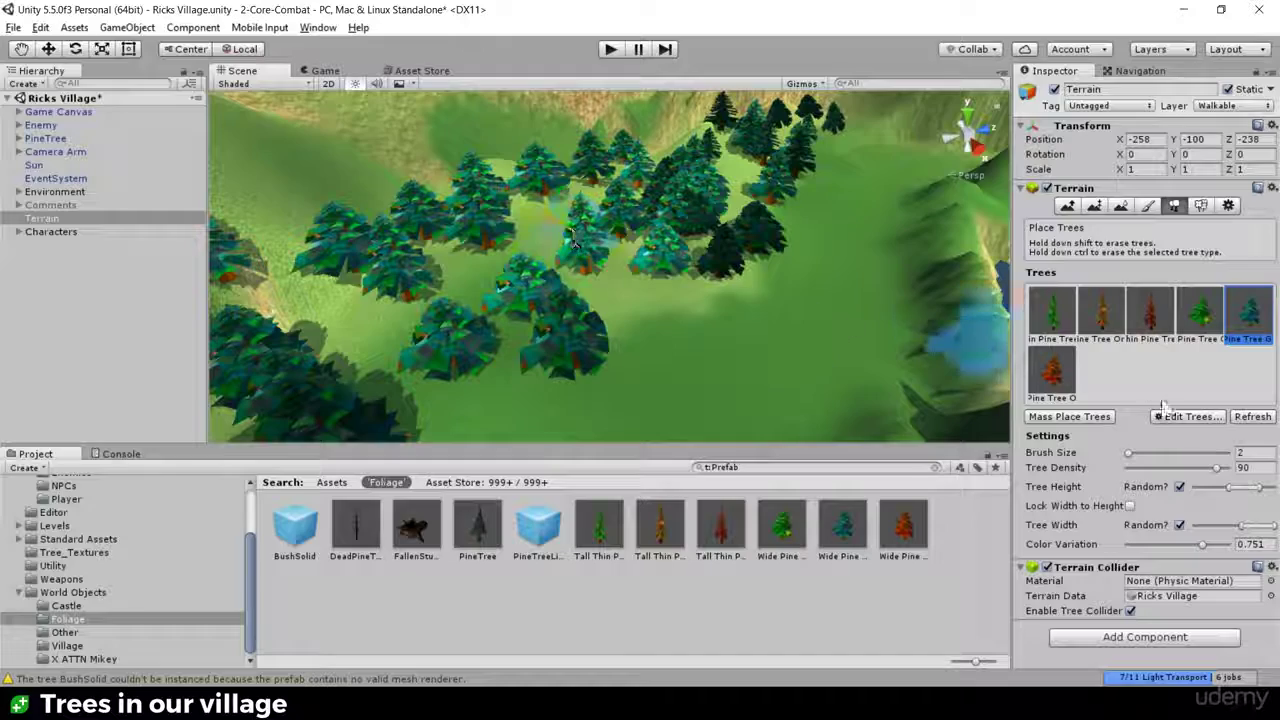
drag(1216, 468, 1195, 468)
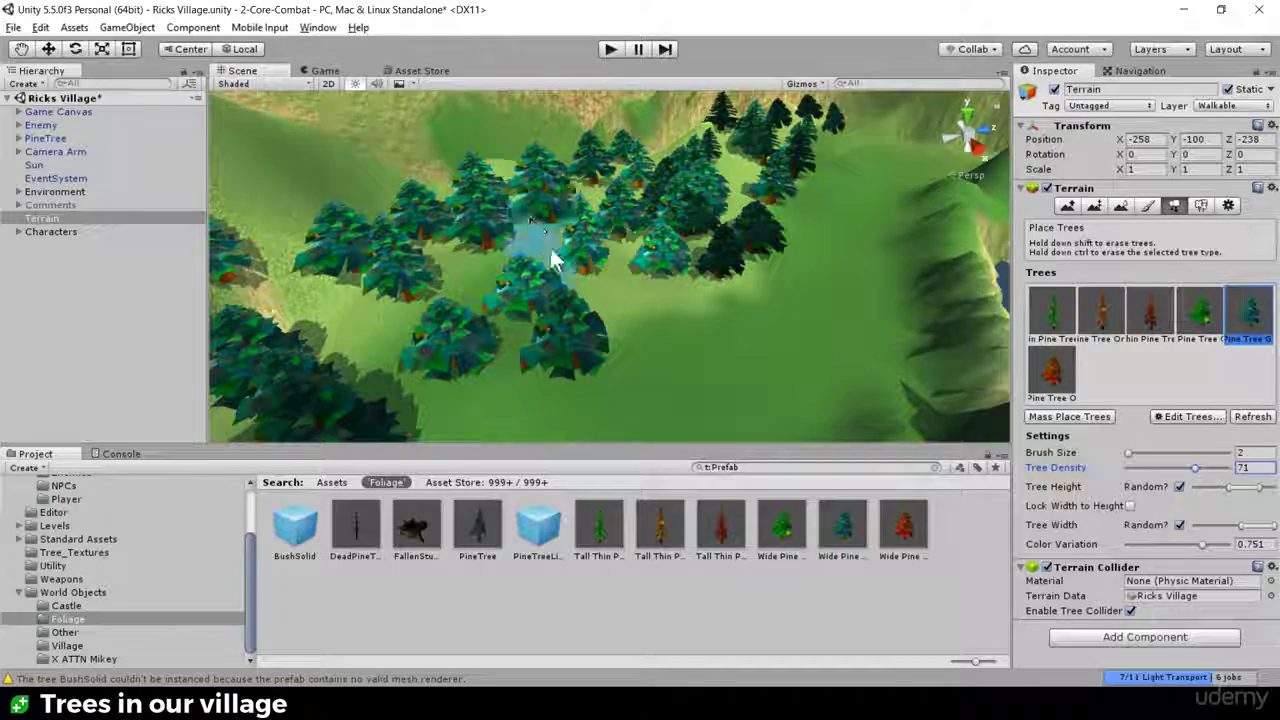
drag(550, 248, 628, 296)
right_drag(517, 334, 360, 343)
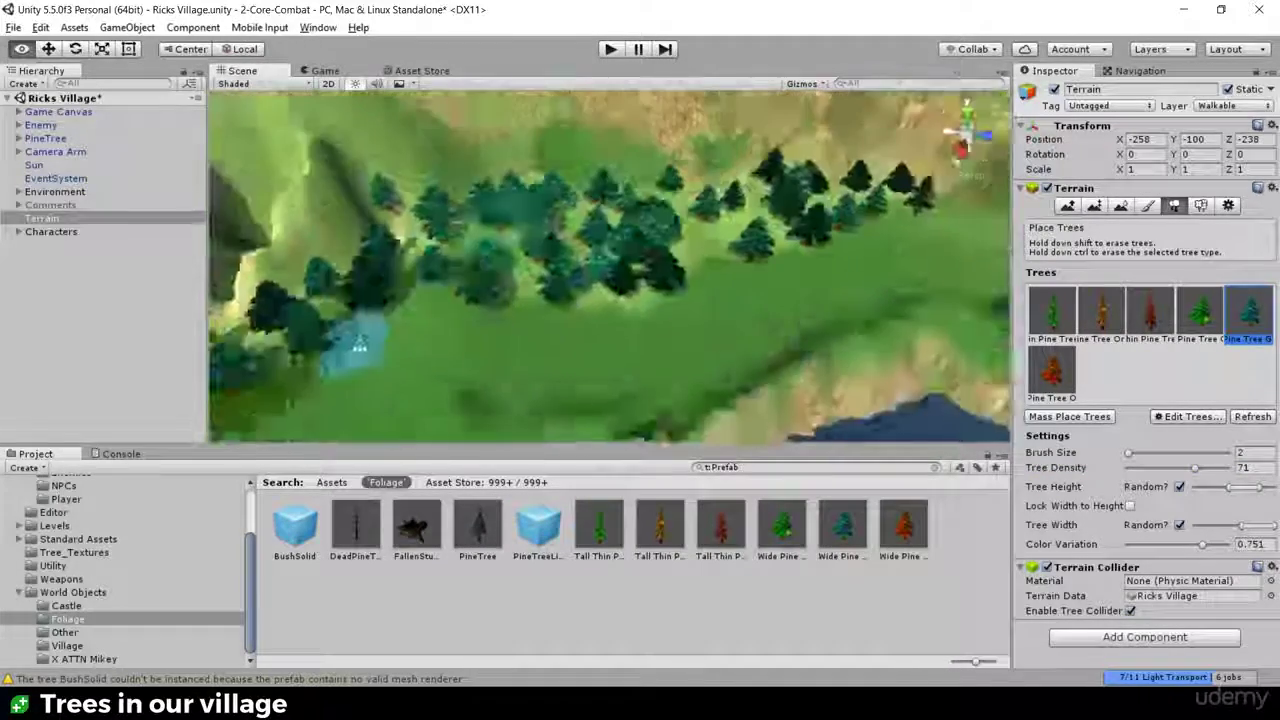
alt+drag(358, 345, 690, 258)
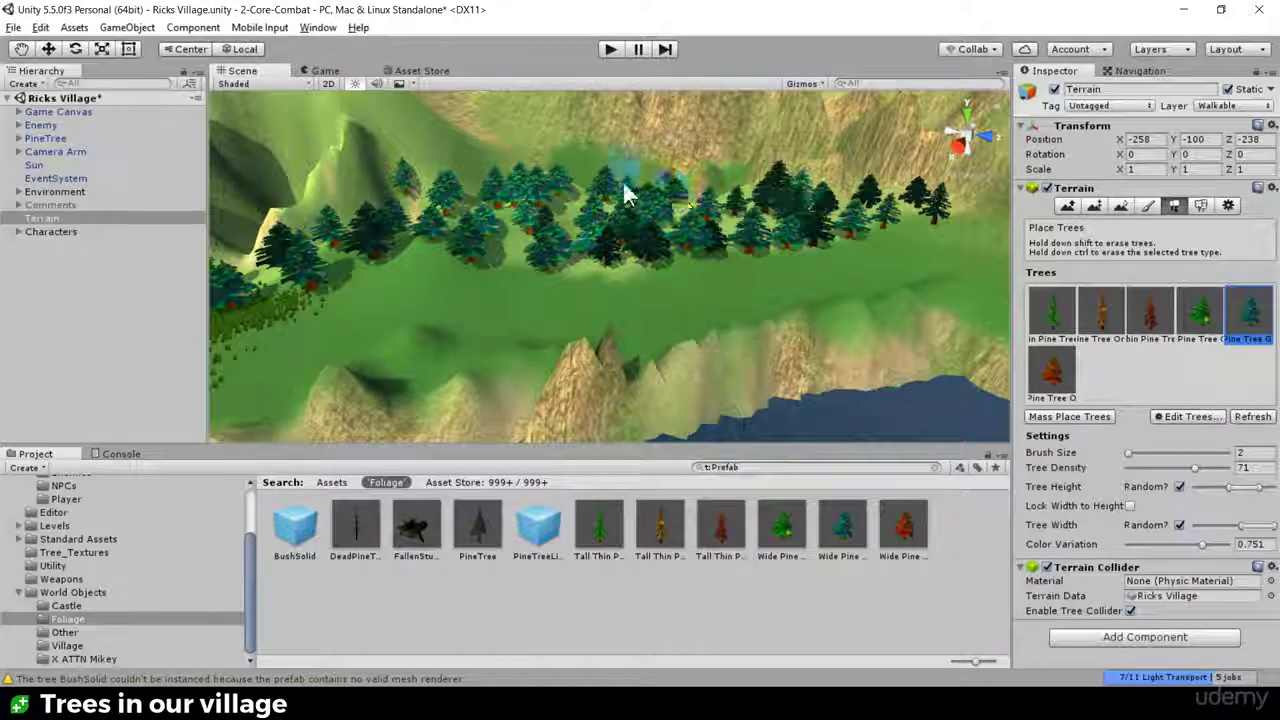
Step: Start a group of wide teal pines at the end of the rocky ridge near the outlying red-roofed house
mouse_move(446, 305)
alt+mouse_down()
mouse_move(680, 266)
mouse_move(537, 314)
mouse_move(580, 335)
mouse_move(803, 332)
alt+mouse_up()
mouse_move(410, 318)
alt+mouse_down()
mouse_move(485, 290)
mouse_move(632, 308)
alt+mouse_up()
scroll(632, 308, up, 8)
mouse_move(515, 312)
mouse_down()
mouse_move(492, 330)
mouse_move(459, 328)
mouse_up()
click(548, 300)
Step: Extend the wide teal pines down the rocky ridge beside the outlying red-roofed house
middle_drag(461, 334, 533, 279)
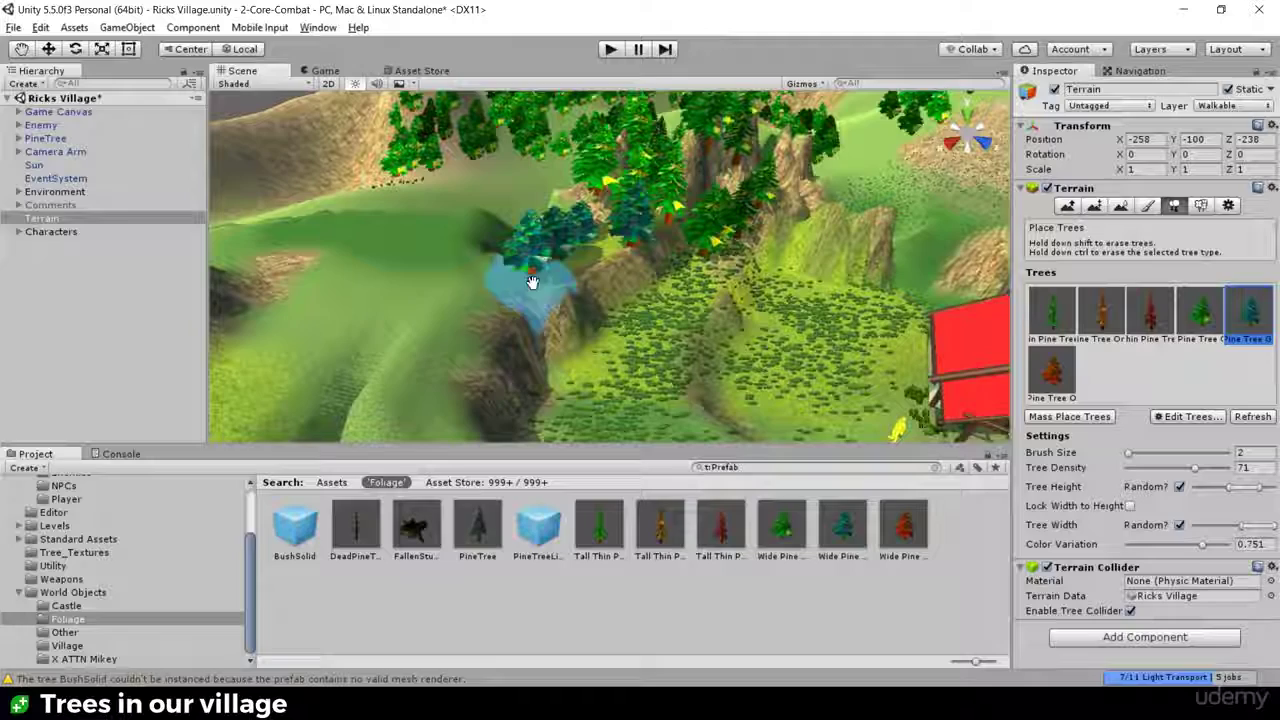
click(434, 326)
mouse_move(636, 316)
mouse_down()
mouse_move(677, 320)
mouse_move(700, 283)
mouse_move(651, 357)
mouse_move(622, 343)
mouse_move(612, 374)
mouse_move(662, 380)
mouse_up()
scroll(654, 352, down, 3)
scroll(606, 379, up, 3)
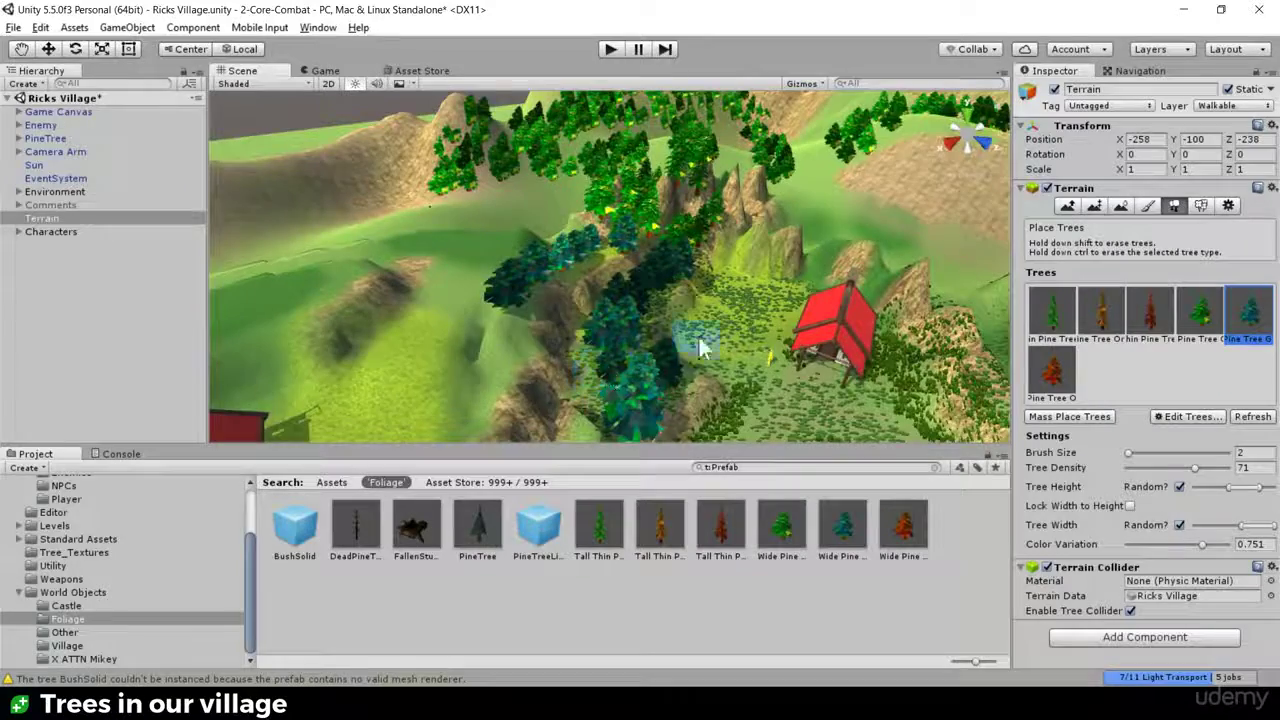
Step: Fill out the wide teal pines around the end of the rocky ridge between the outlying red-roofed houses
alt+drag(697, 337, 556, 284)
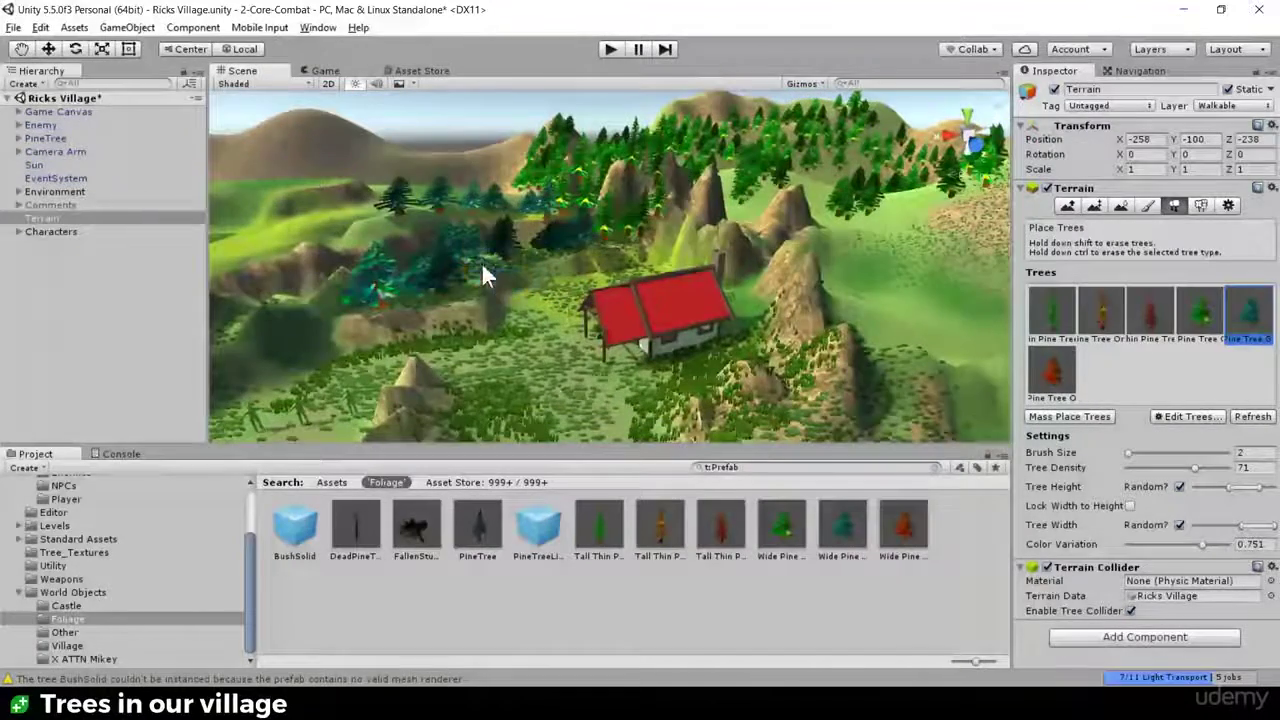
mouse_move(399, 254)
alt+mouse_down()
mouse_move(503, 283)
mouse_move(482, 282)
mouse_move(570, 261)
alt+mouse_up()
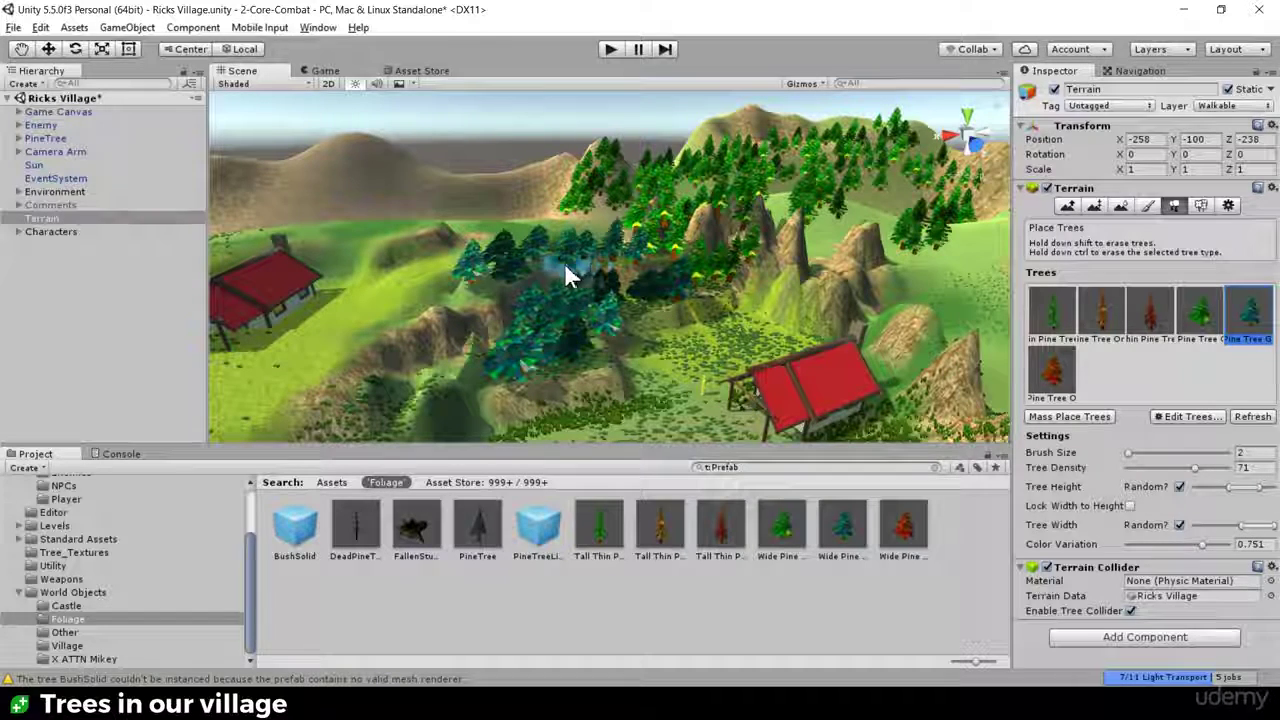
mouse_move(528, 340)
alt+mouse_down()
mouse_move(557, 330)
mouse_move(506, 321)
alt+mouse_up()
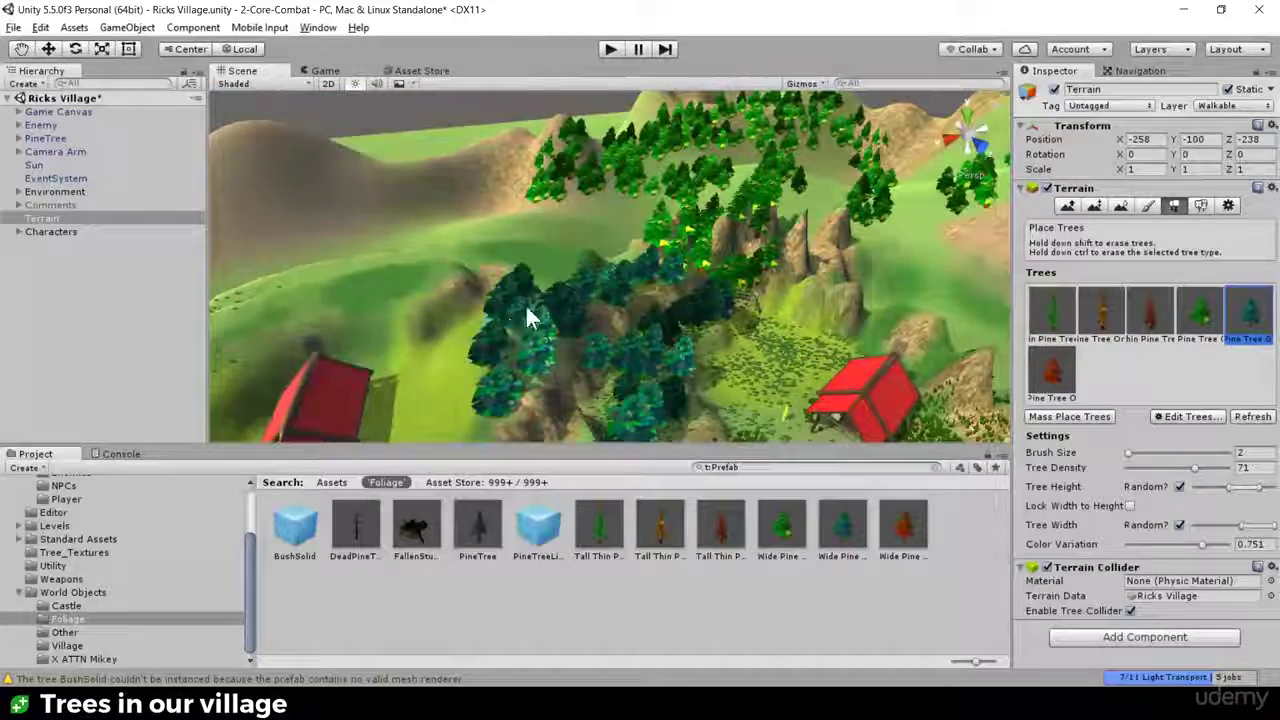
alt+drag(629, 343, 601, 278)
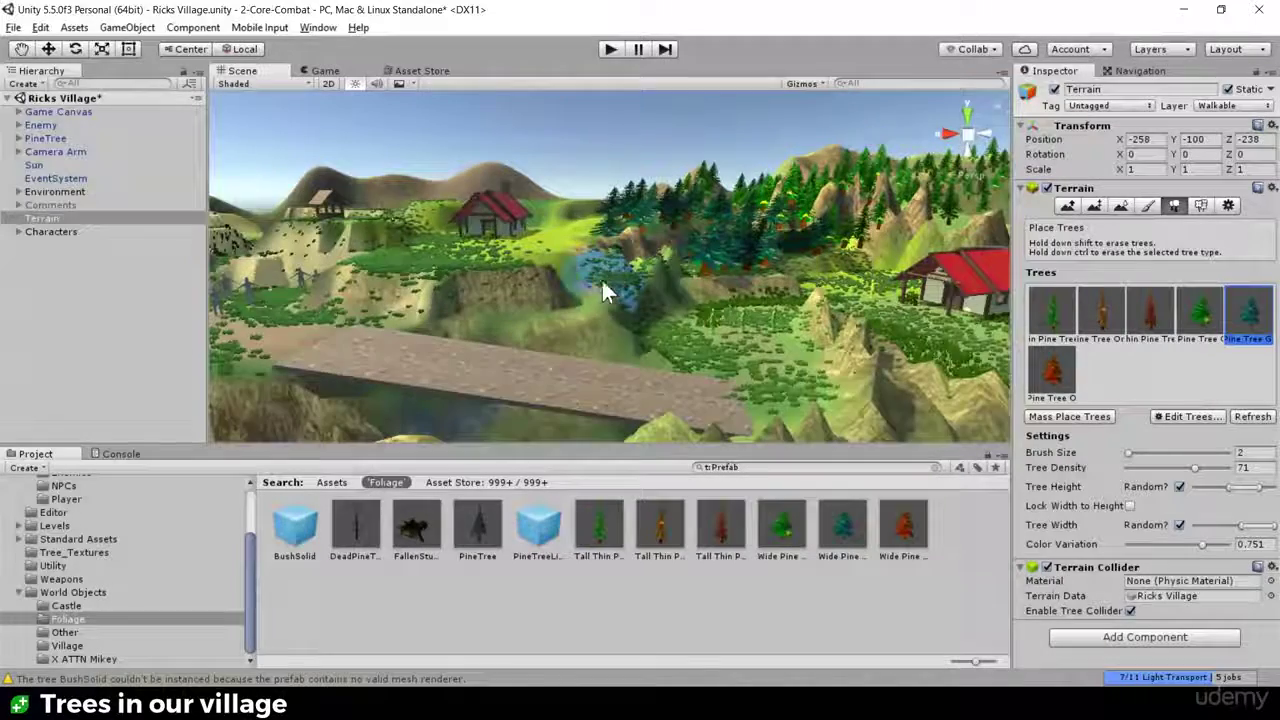
Step: Paint a group of thin green pines along the top of the lakeside cliff, across the path from the watchtower
mouse_move(523, 277)
alt+mouse_down()
mouse_move(500, 328)
mouse_move(441, 311)
mouse_move(407, 321)
mouse_move(519, 343)
mouse_move(591, 323)
mouse_move(609, 275)
mouse_move(649, 314)
mouse_move(840, 313)
mouse_move(706, 338)
mouse_move(686, 286)
mouse_move(702, 270)
mouse_move(663, 294)
mouse_move(942, 304)
alt+mouse_up()
scroll(769, 338, up, 4)
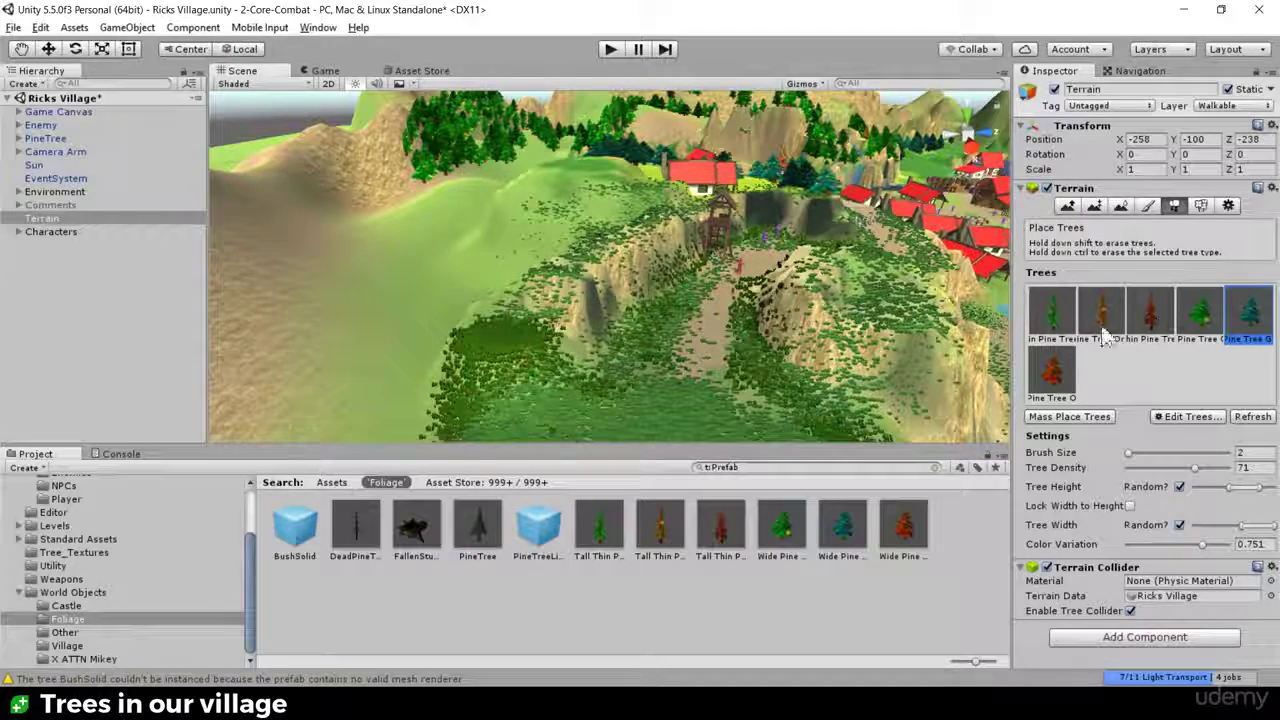
click(1054, 325)
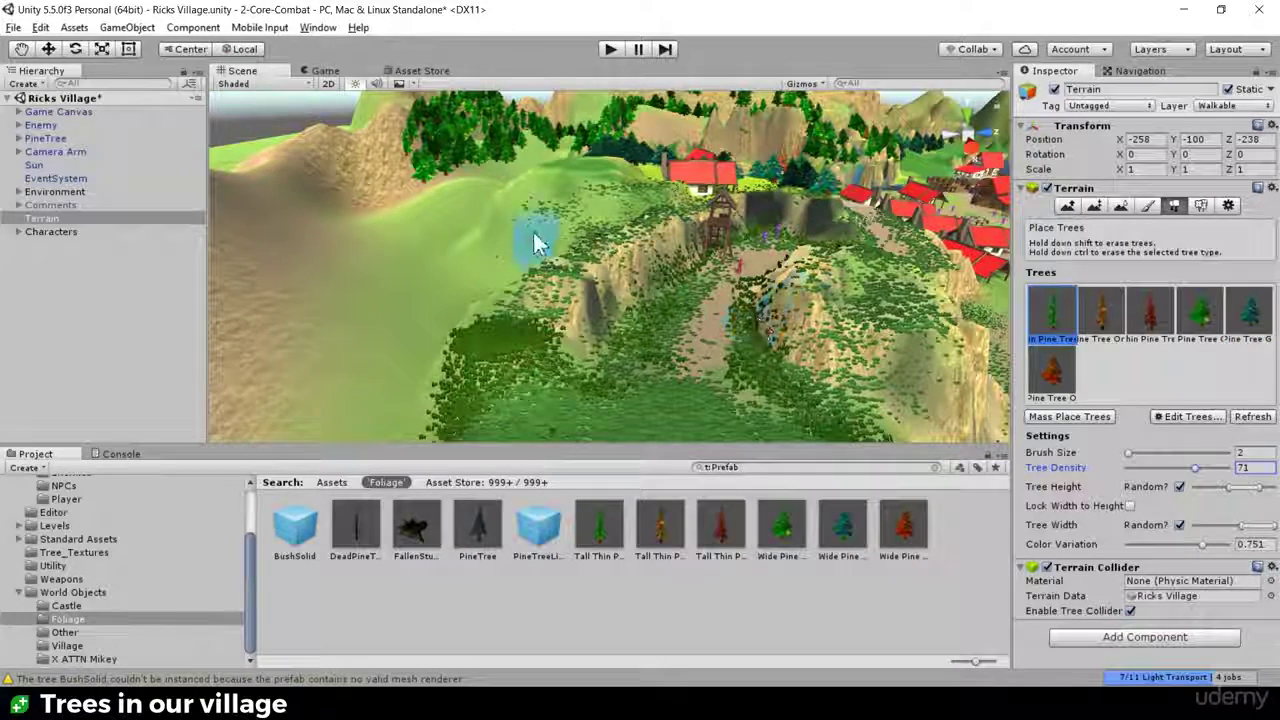
click(846, 290)
mouse_move(846, 329)
mouse_down()
mouse_move(840, 343)
mouse_move(866, 360)
mouse_move(945, 318)
mouse_up()
mouse_move(779, 357)
alt+mouse_down()
mouse_move(909, 306)
mouse_move(800, 351)
mouse_move(818, 313)
mouse_move(780, 273)
mouse_move(699, 326)
alt+mouse_up()
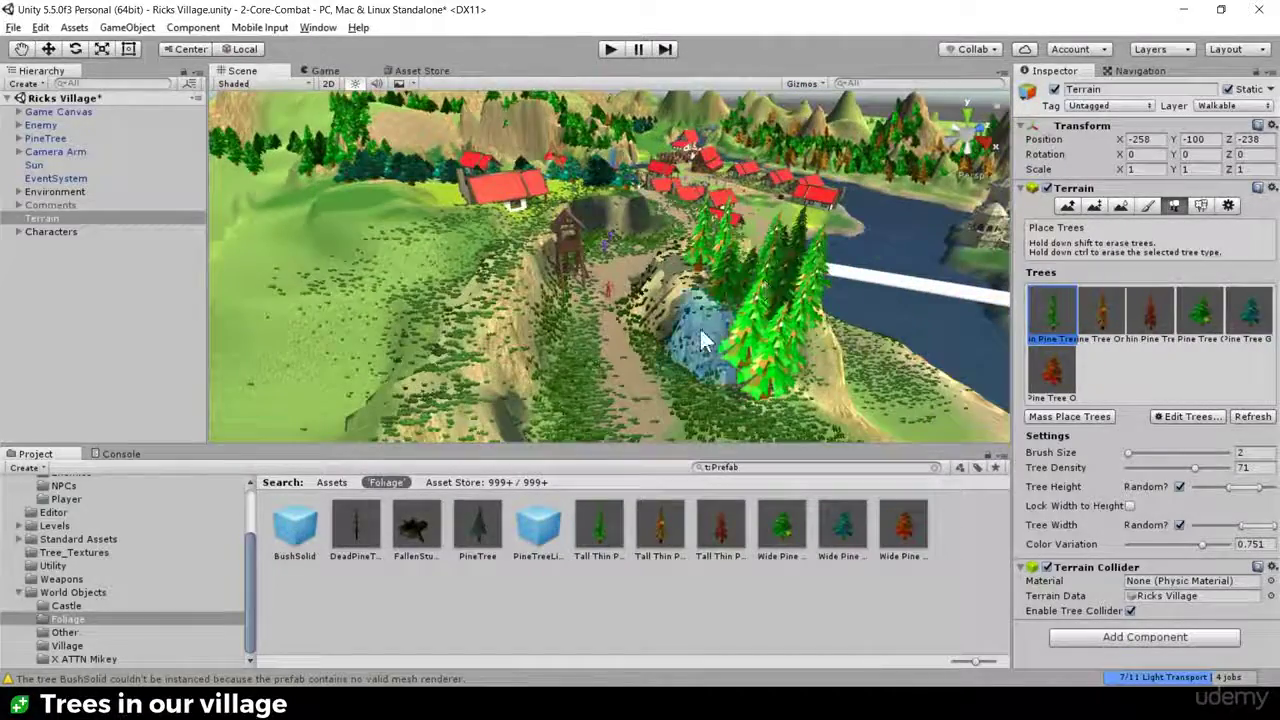
click(697, 281)
click(798, 362)
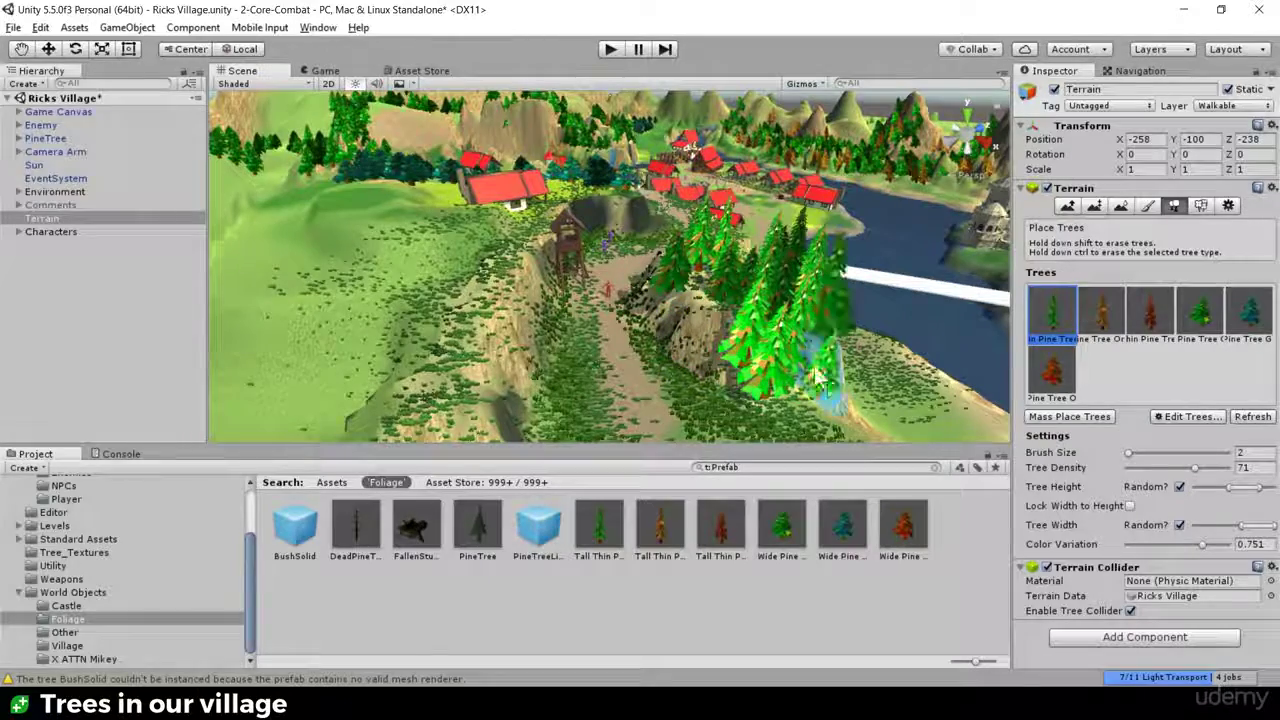
Step: Extend the thin green pines over the lakeward side of the cliff and along the edge of the grassy clearing
alt+drag(750, 376, 737, 377)
alt+drag(730, 295, 645, 335)
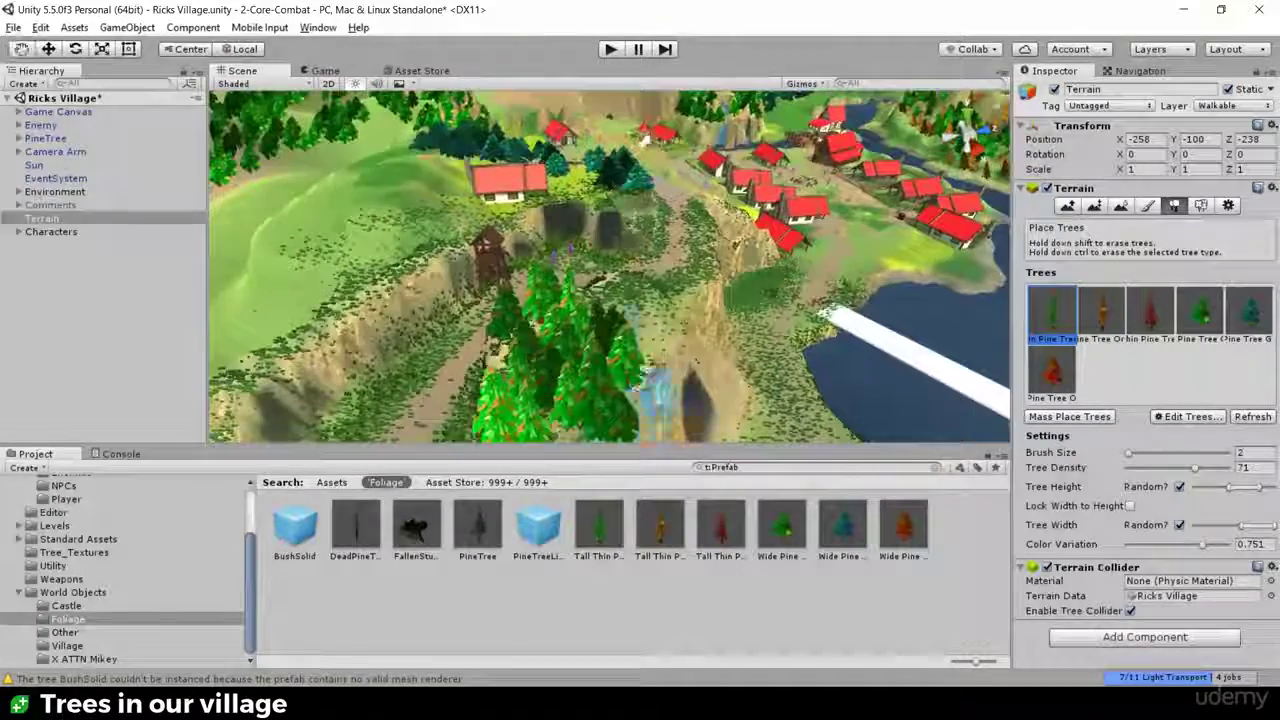
click(650, 346)
scroll(652, 348, down, 3)
click(656, 347)
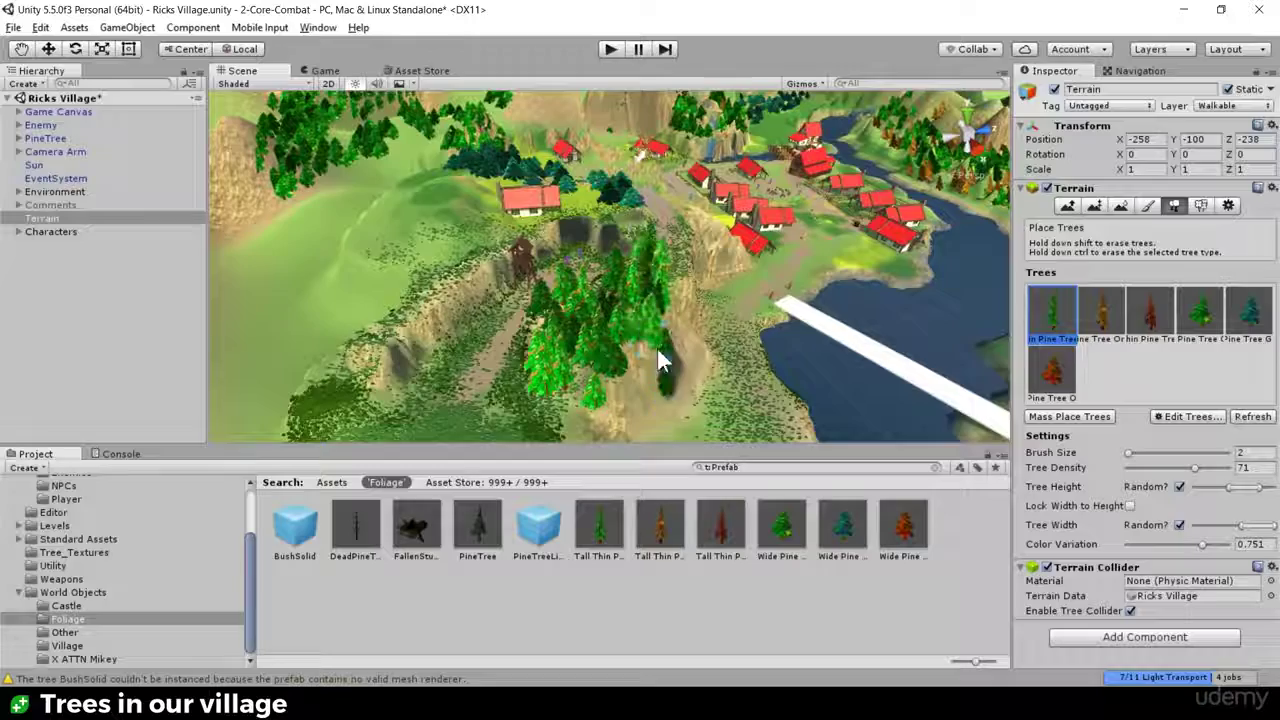
middle_drag(665, 370, 602, 256)
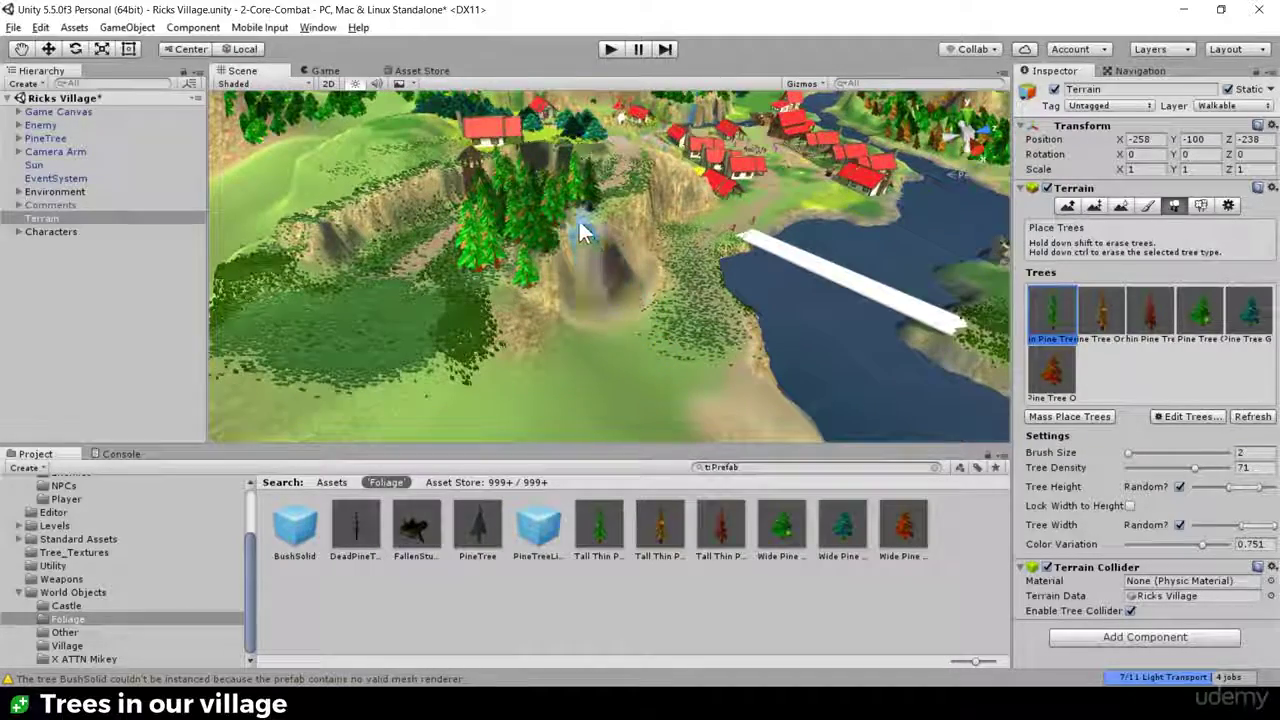
mouse_move(585, 232)
alt+mouse_down()
mouse_move(646, 306)
mouse_move(490, 235)
mouse_move(486, 294)
mouse_move(462, 299)
mouse_move(534, 301)
alt+mouse_up()
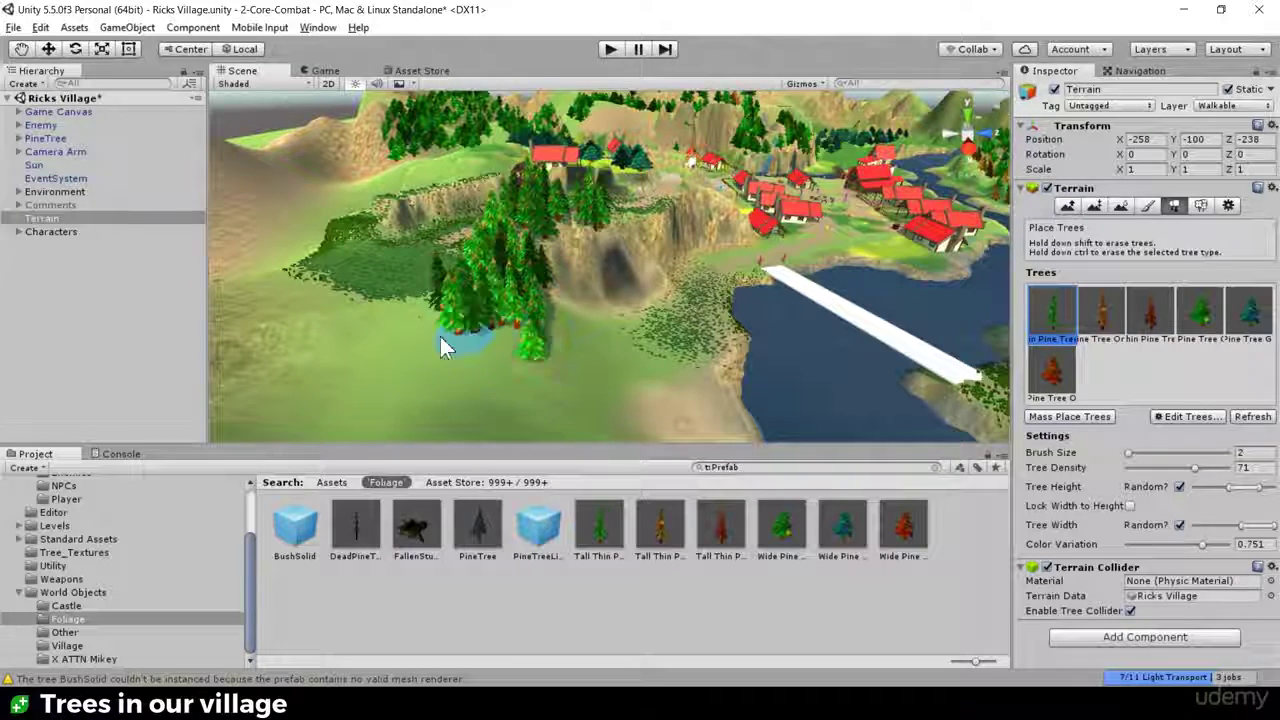
alt+drag(442, 332, 640, 293)
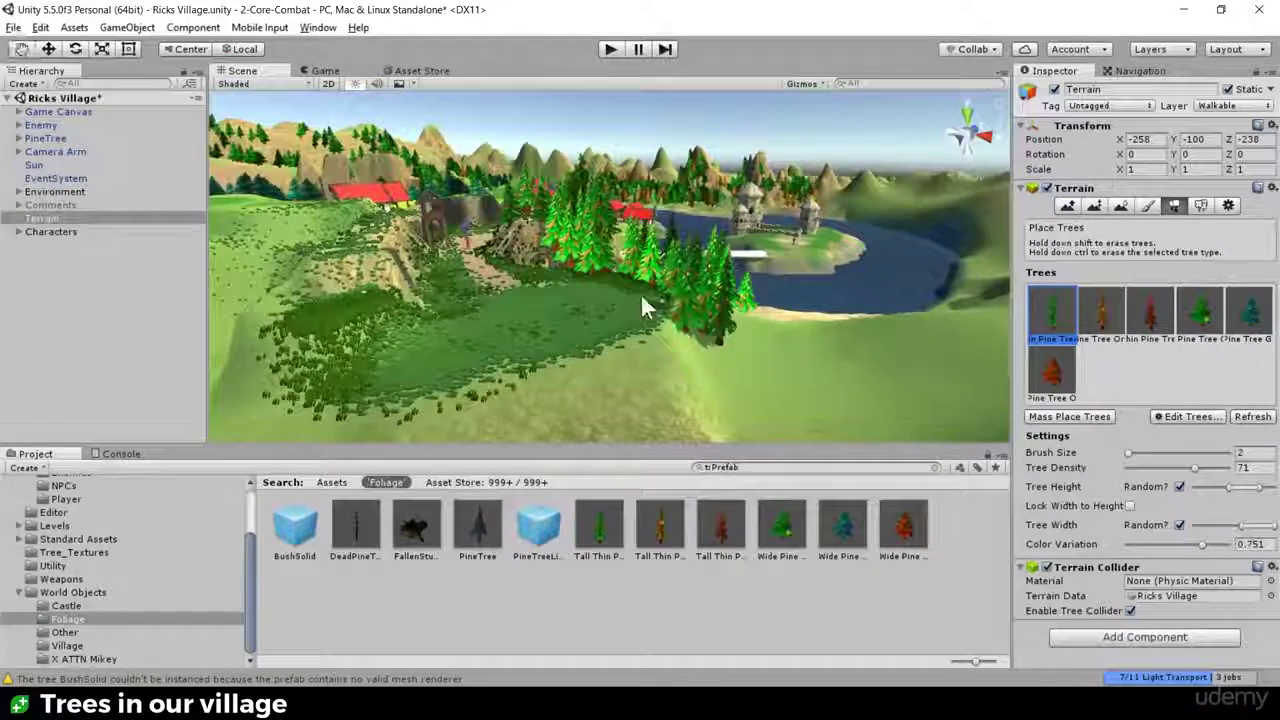
scroll(556, 265, up, 5)
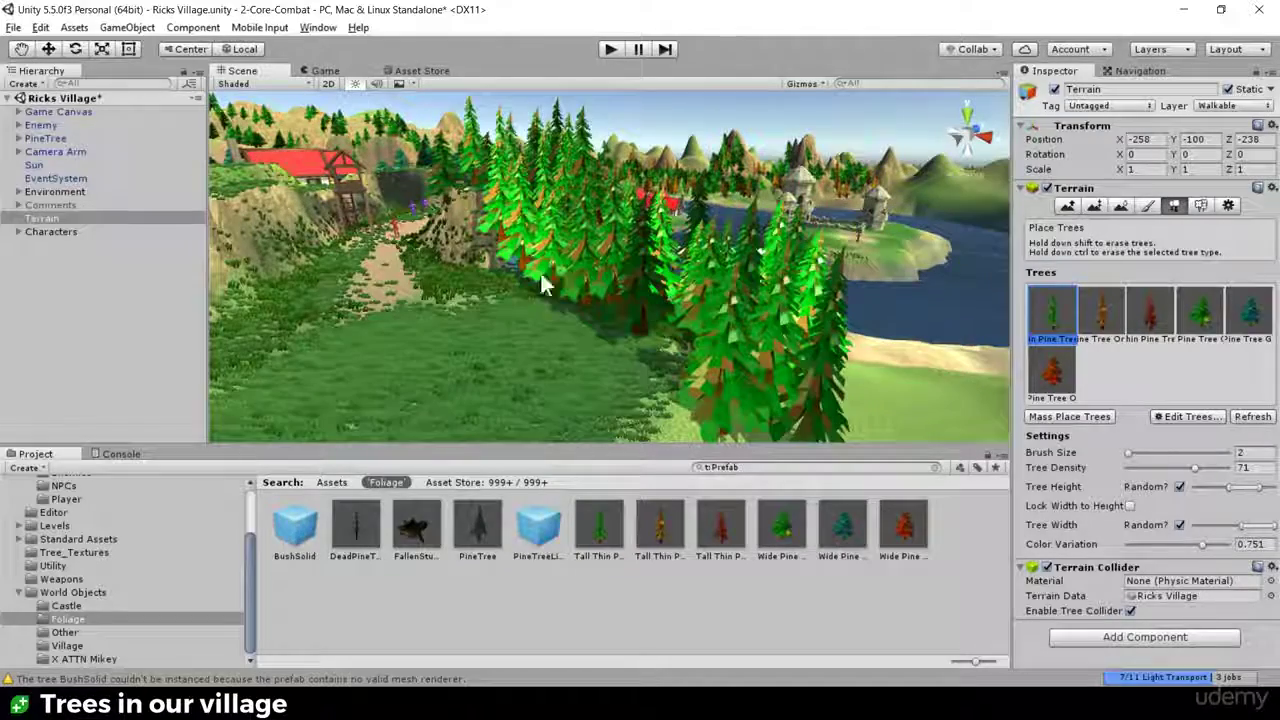
Step: Mix thin red pines into the green row along the lakeside cliff, up to the rock facing the watchtower
click(1146, 320)
alt+drag(660, 300, 677, 377)
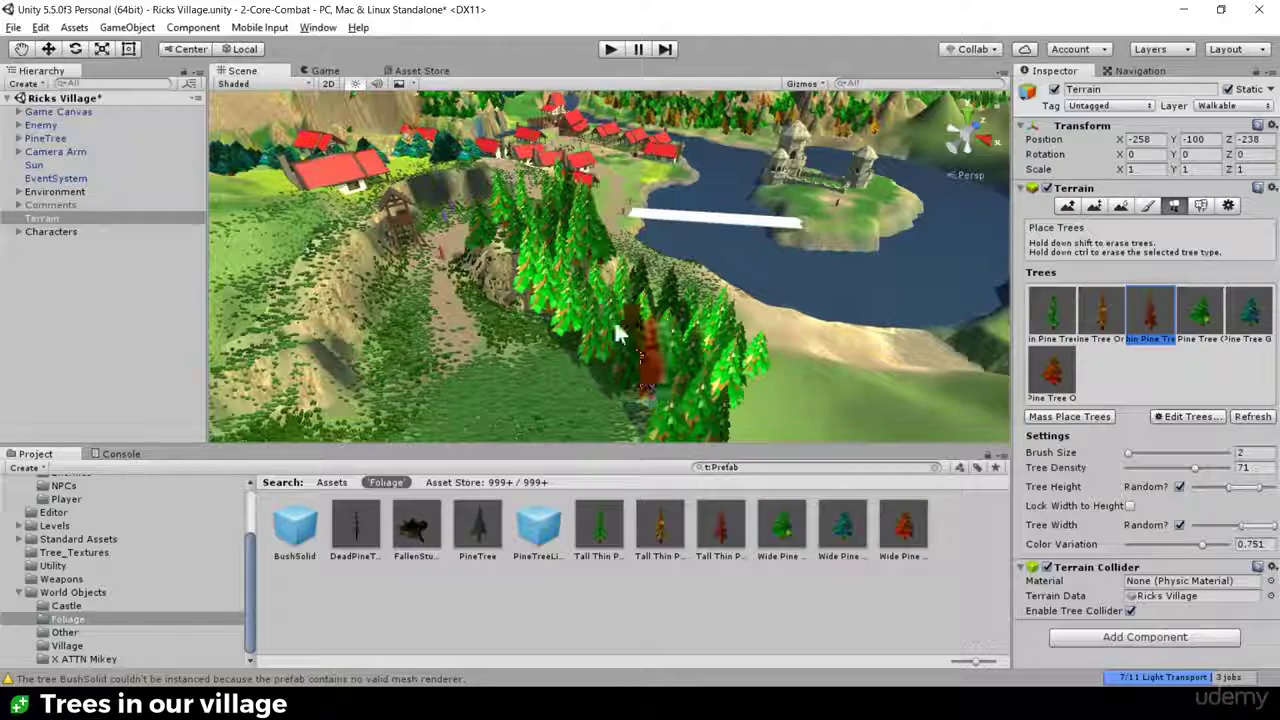
drag(617, 335, 550, 275)
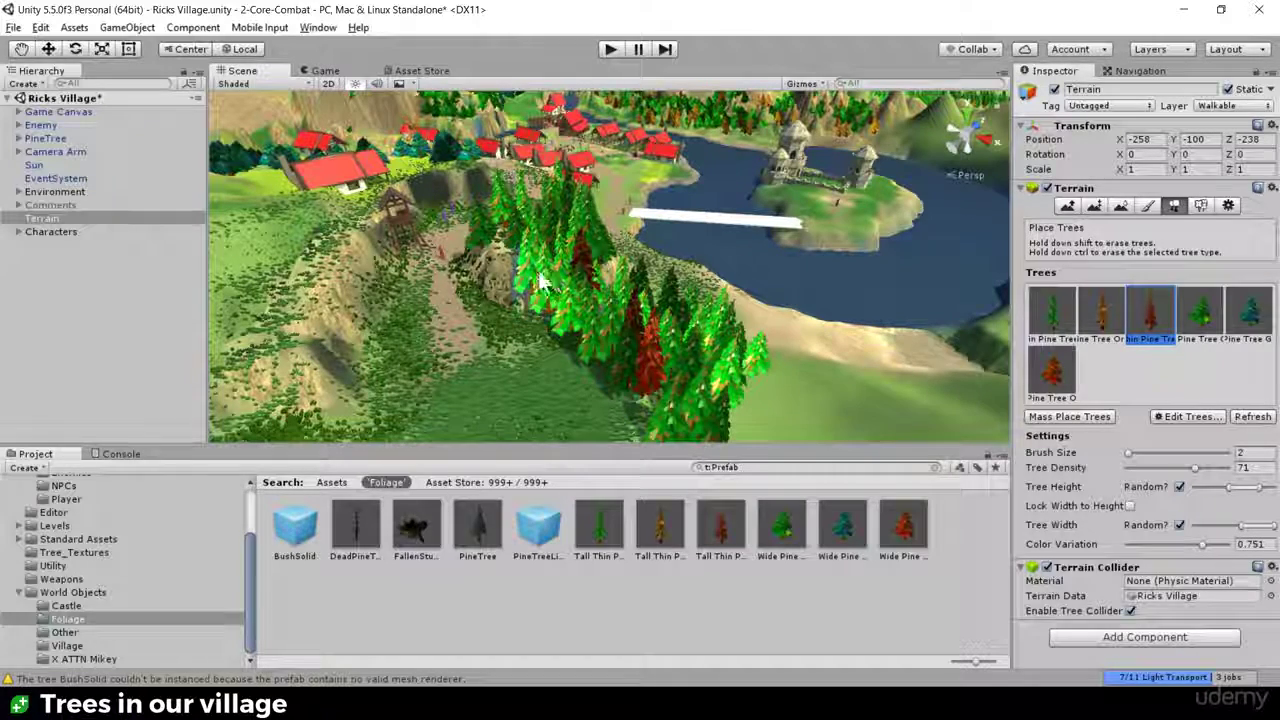
click(547, 328)
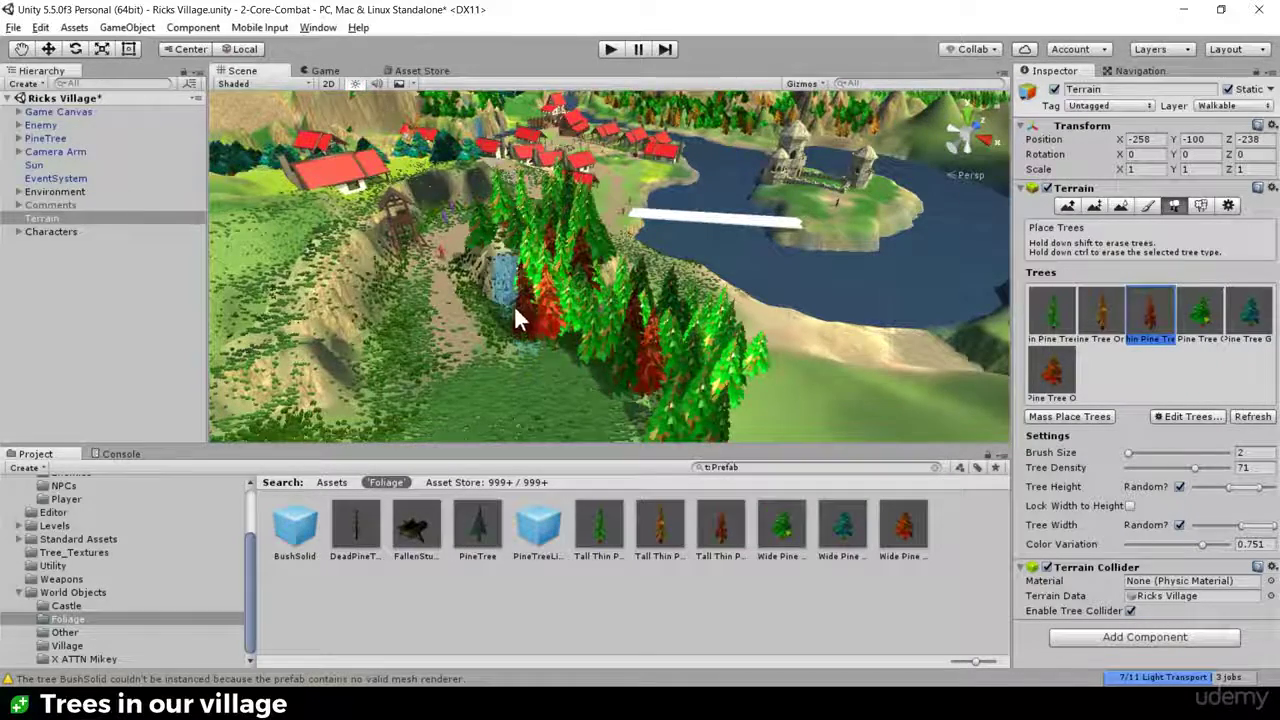
alt+drag(514, 305, 684, 323)
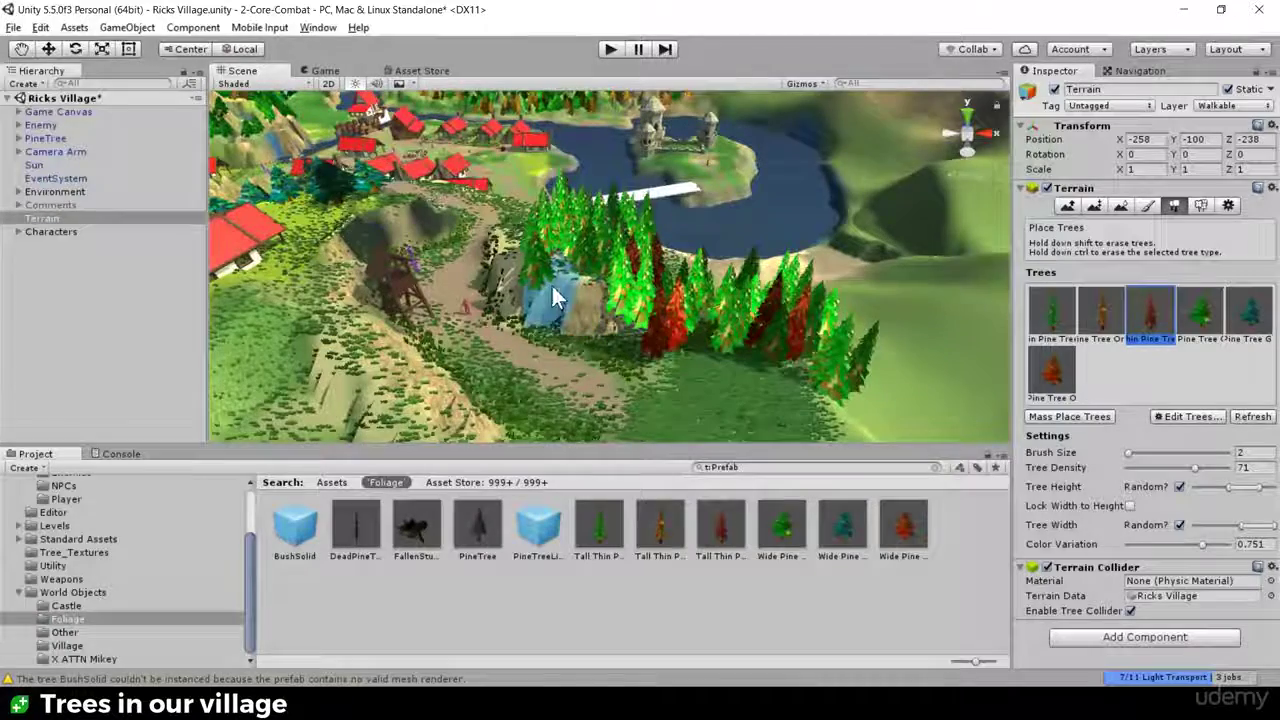
click(564, 271)
alt+drag(558, 277, 430, 188)
right_drag(430, 188, 417, 166)
alt+drag(427, 183, 440, 190)
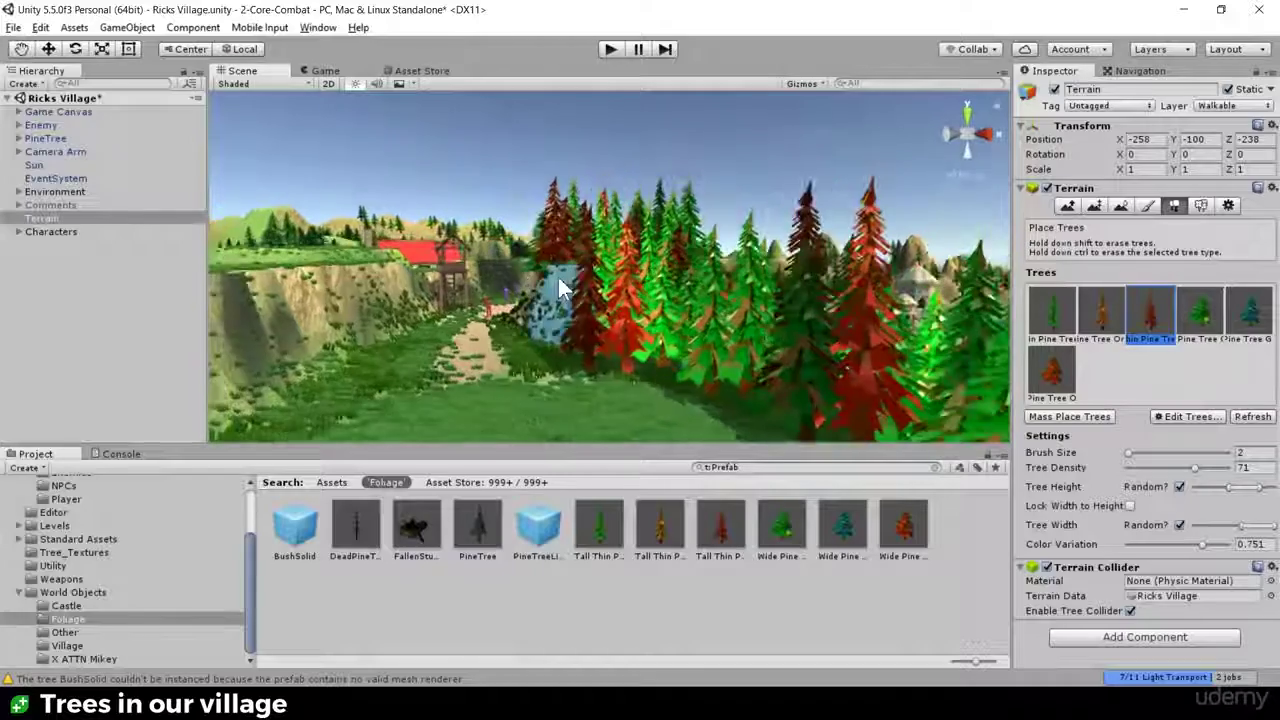
scroll(590, 288, up, 2)
scroll(490, 338, down, 3)
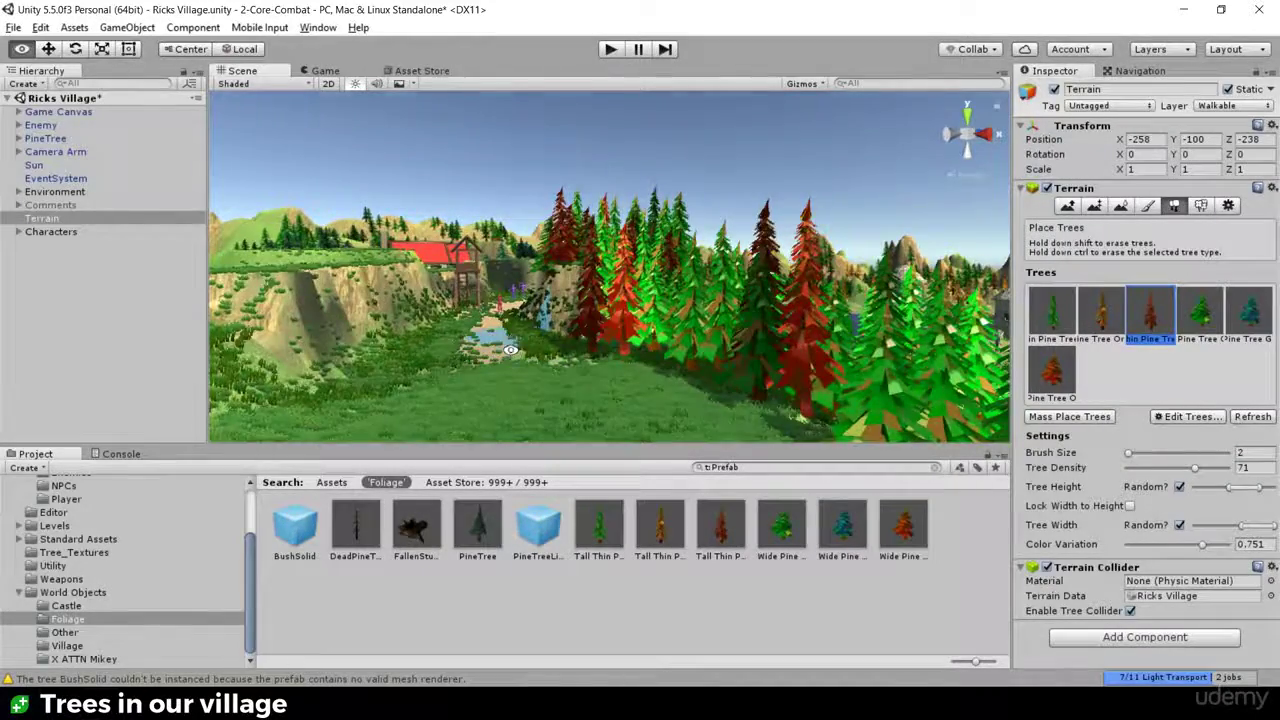
Step: Paint wide green pines along the cliff on the watchtower's side of the path and down its outer slope
alt+drag(501, 346, 615, 291)
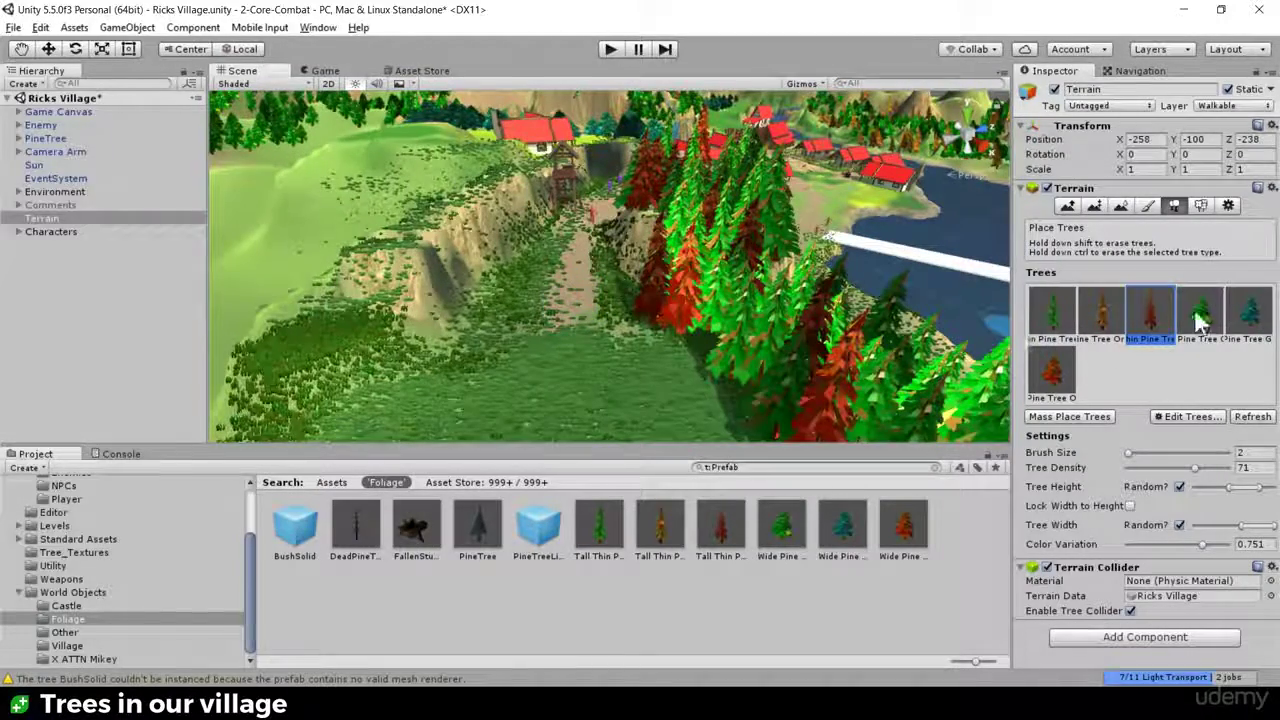
mouse_move(394, 254)
mouse_down()
mouse_move(305, 345)
mouse_move(370, 310)
mouse_move(574, 311)
mouse_move(561, 314)
mouse_move(525, 268)
mouse_move(545, 302)
mouse_up()
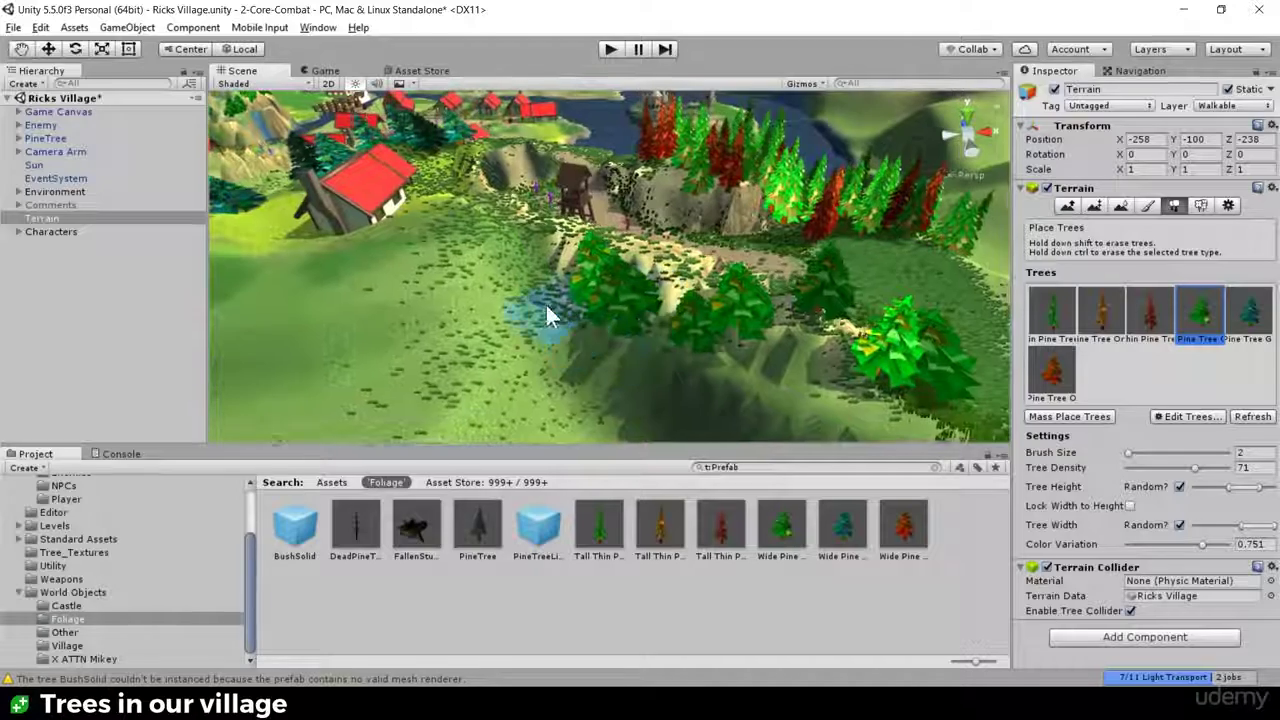
click(541, 332)
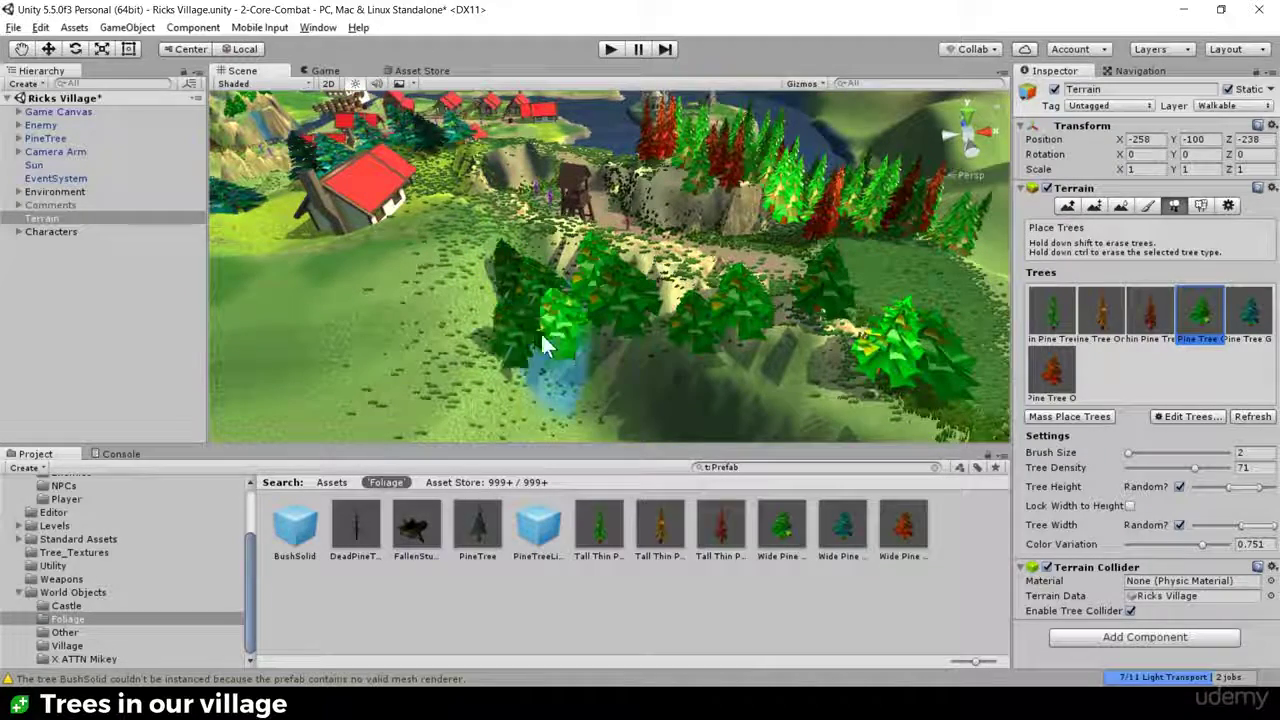
click(616, 362)
scroll(686, 385, down, 2)
mouse_move(652, 357)
mouse_down()
mouse_move(684, 362)
mouse_move(645, 364)
mouse_up()
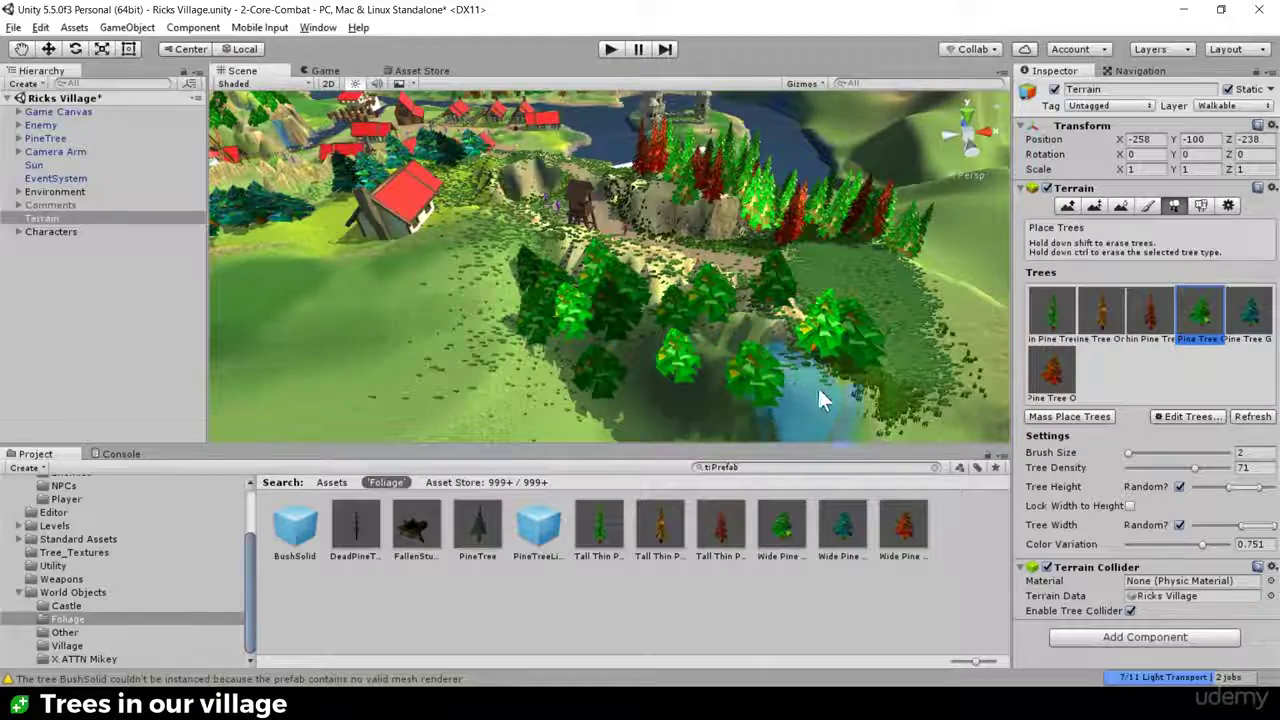
Step: Extend the wide green pines toward the watchtower and down the slope, and add thin red pines among them
alt+drag(748, 346, 456, 254)
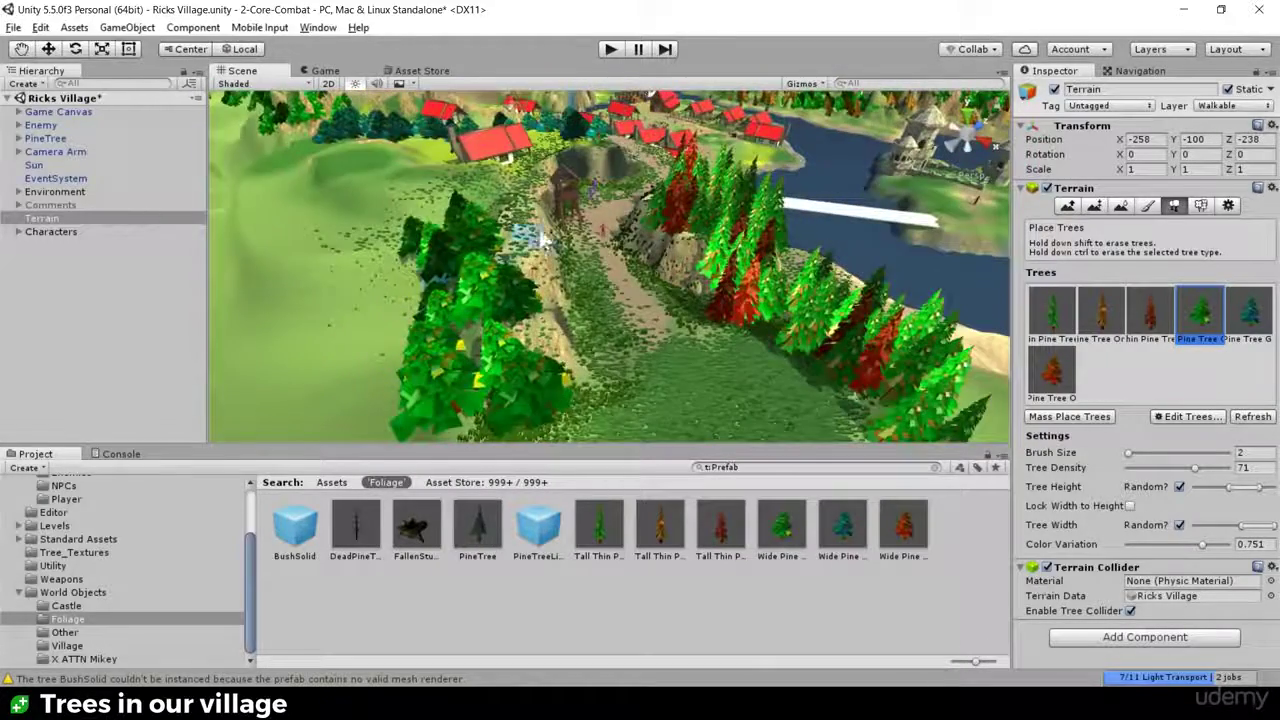
alt+drag(544, 240, 512, 262)
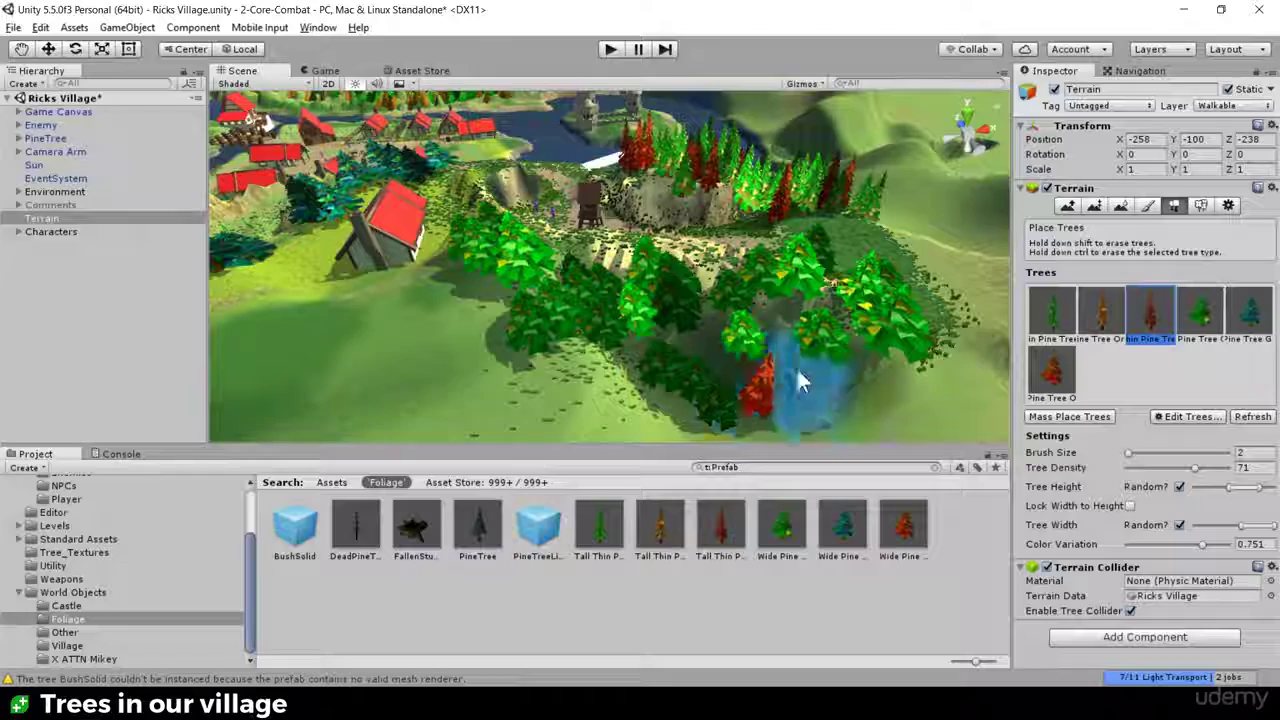
click(590, 332)
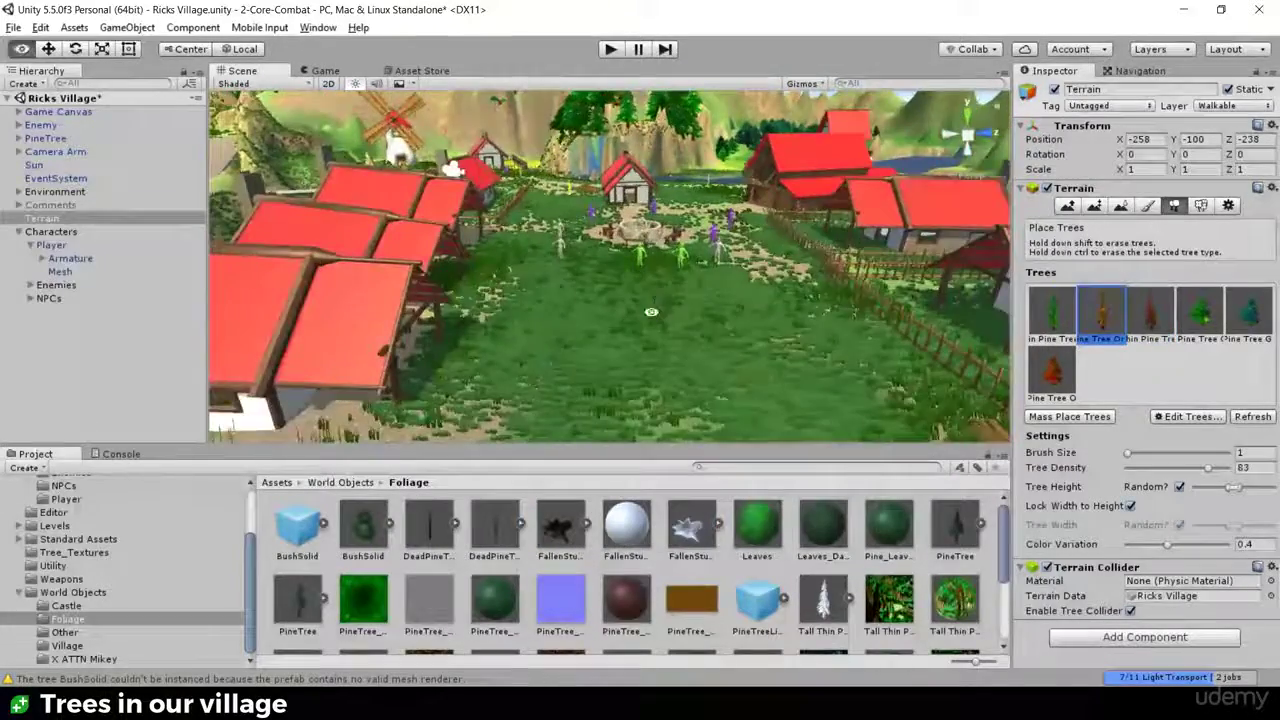
Step: Examine the village, lakeshore and surrounding forest from several angles, ending with a close view of the village square
alt+drag(651, 249, 657, 267)
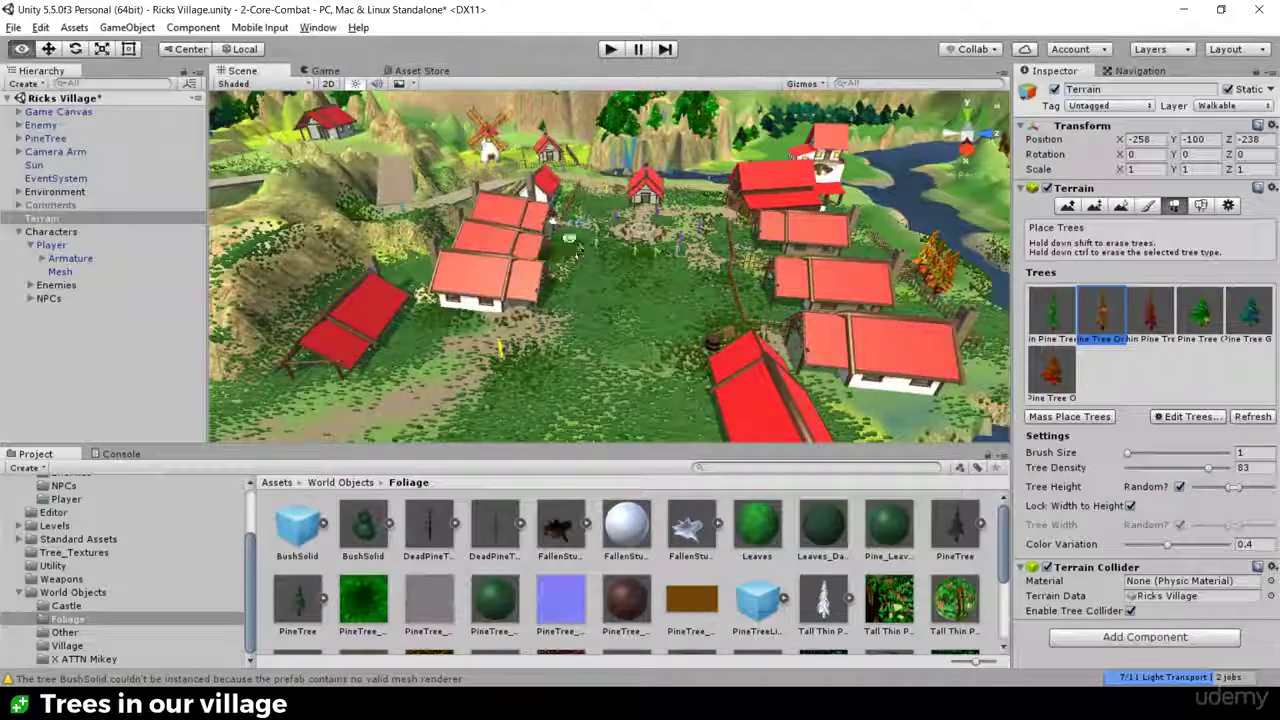
alt+drag(578, 252, 705, 250)
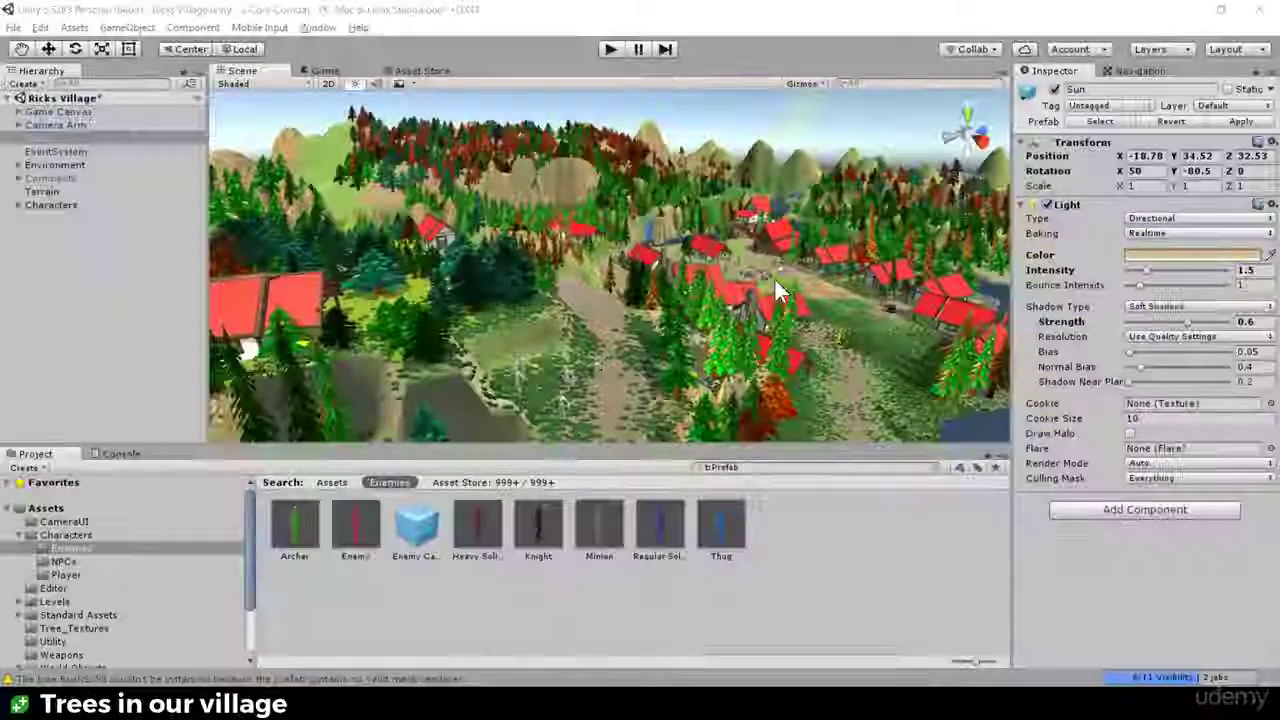
alt+drag(769, 282, 681, 243)
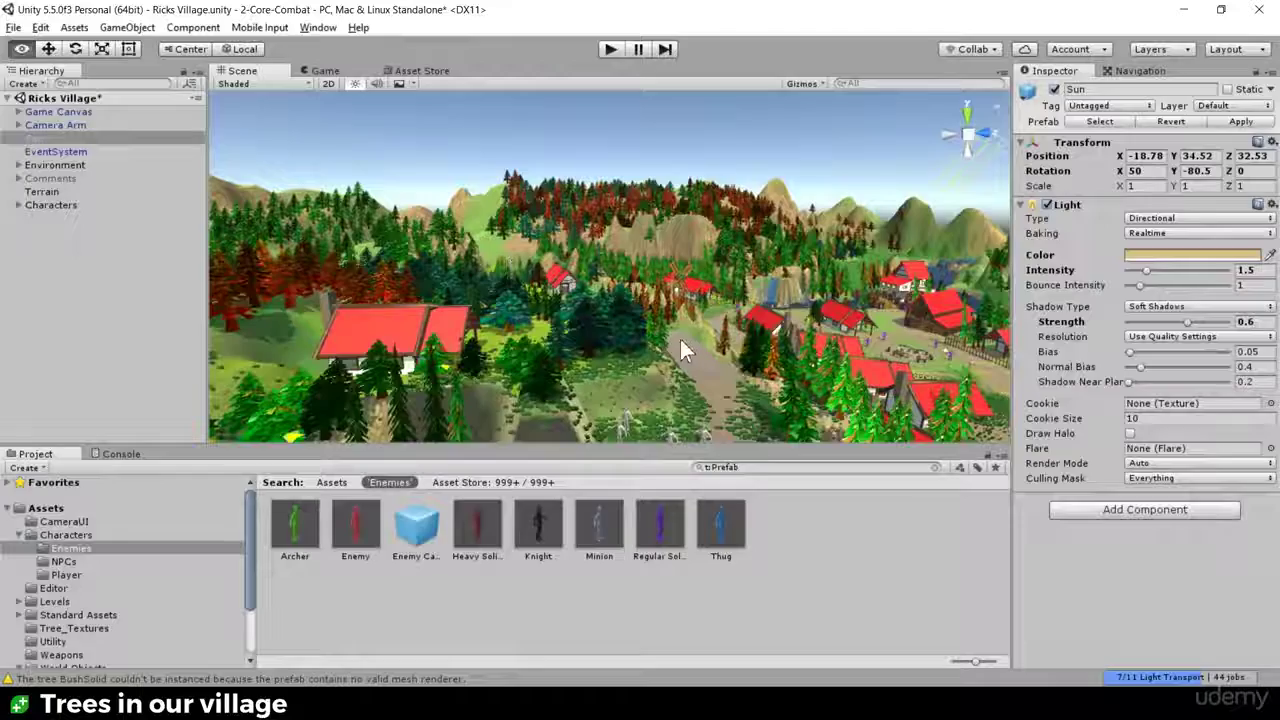
alt+drag(680, 339, 766, 313)
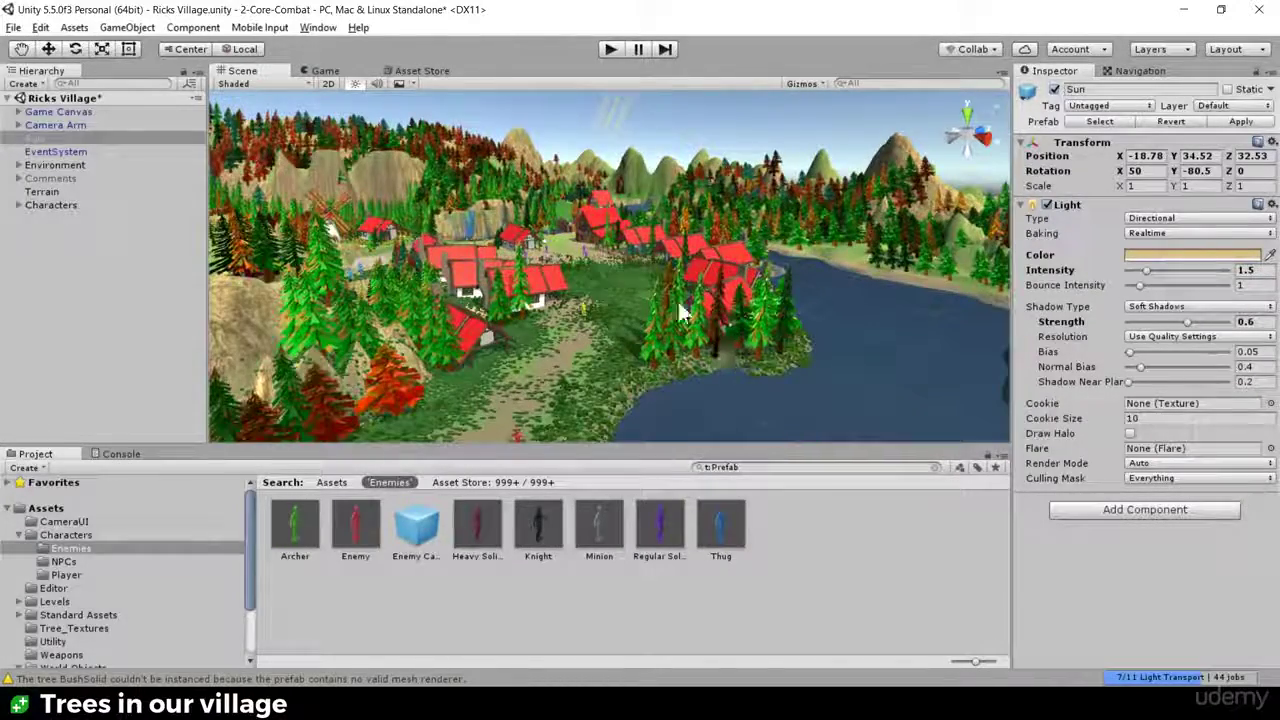
alt+drag(811, 245, 500, 212)
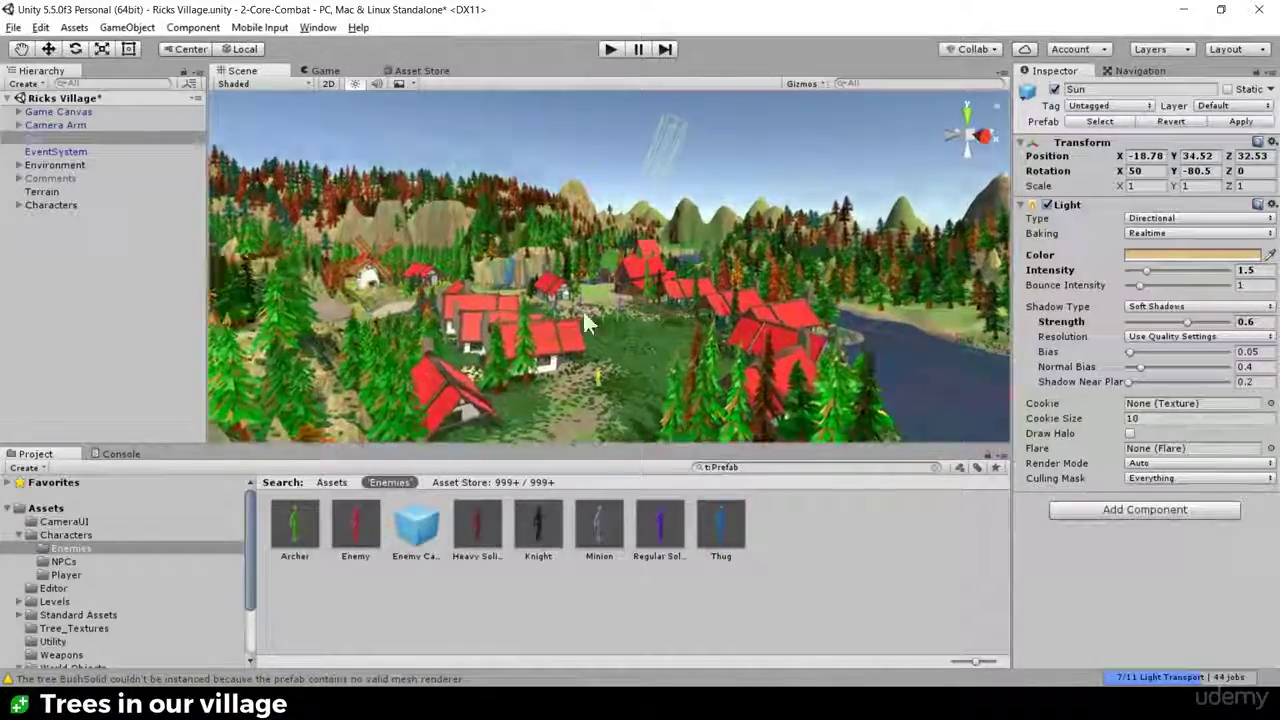
scroll(582, 309, up, 3)
right_drag(582, 309, 636, 364)
alt+drag(636, 364, 576, 299)
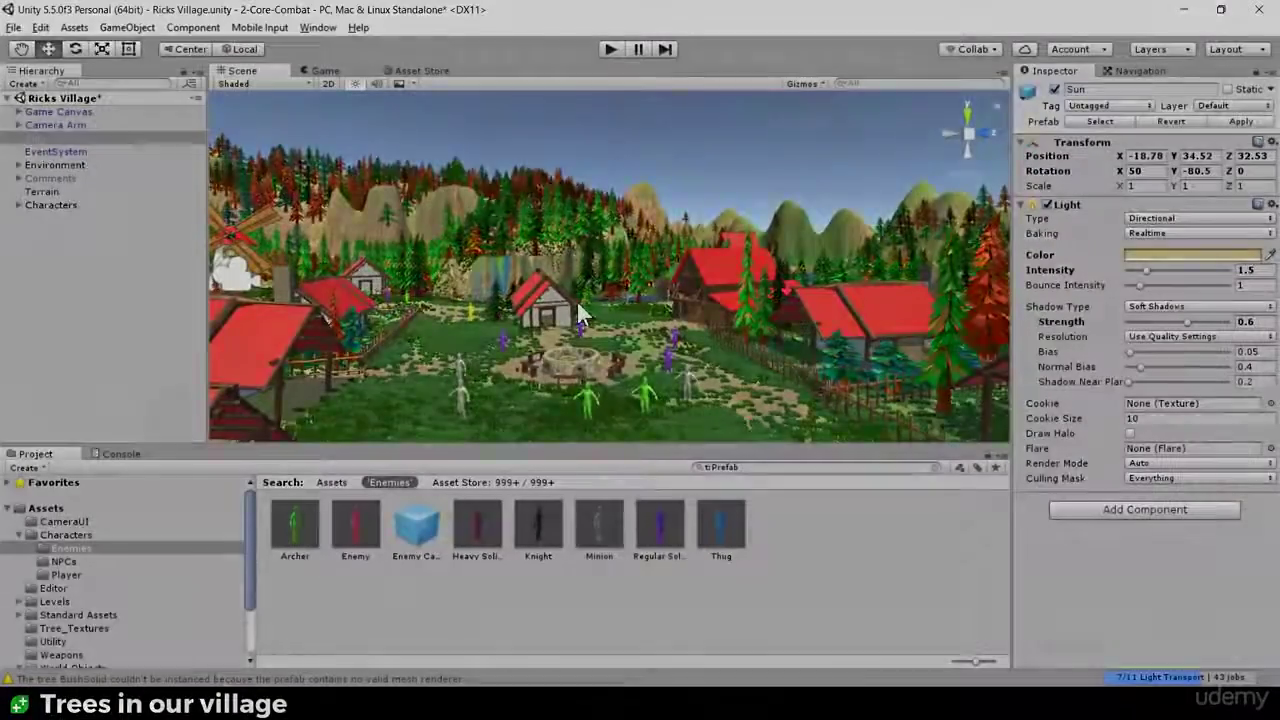